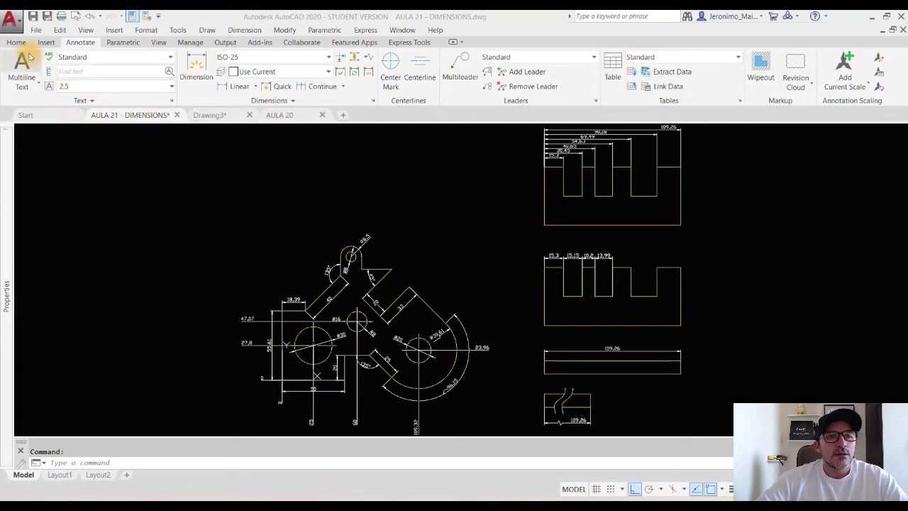
- Draw a circle in the empty area above the dimensioned part on the left
left_click(266, 216)
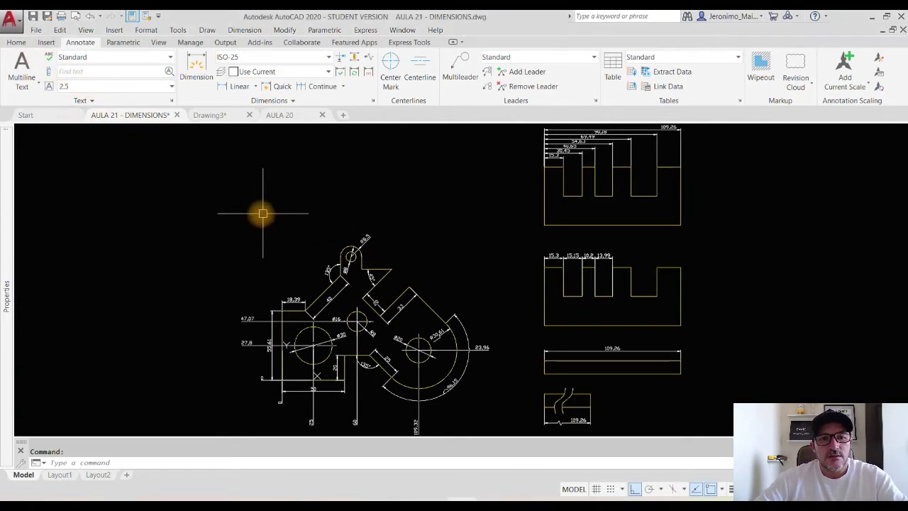
type("c")
key("Return")
left_click(257, 212)
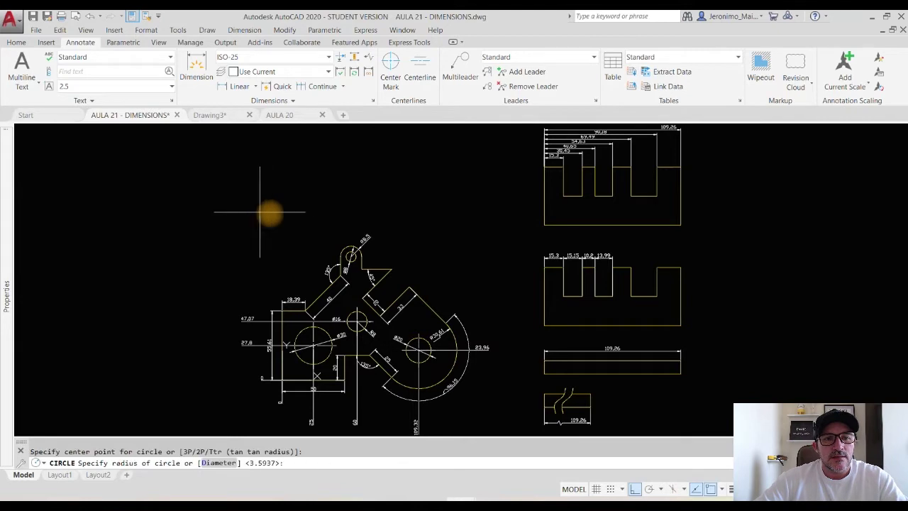
left_click(280, 213)
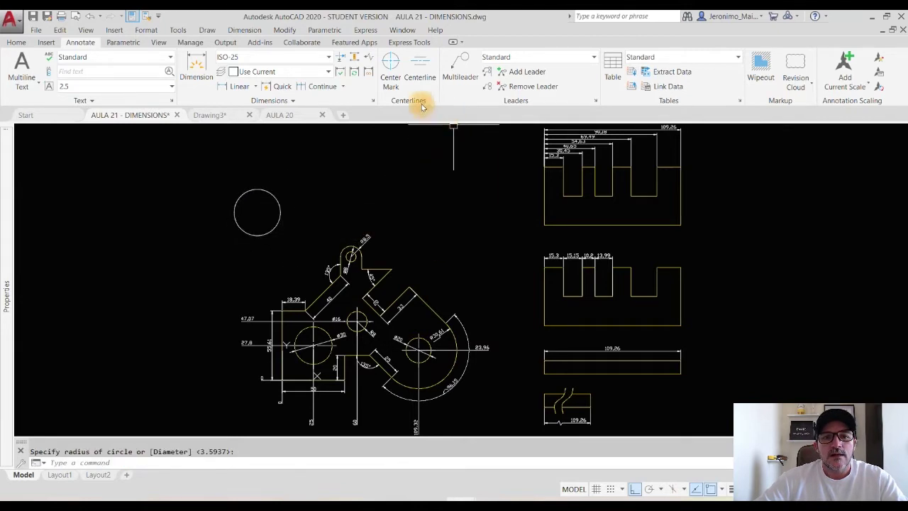
- Add a center mark to the new circle above the dimensioned part
left_click(391, 73)
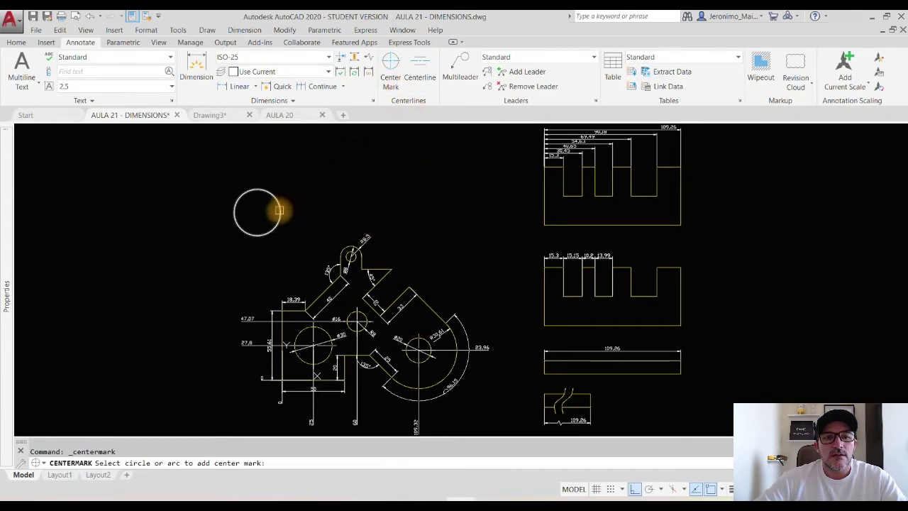
scroll(249, 205, "up", 6)
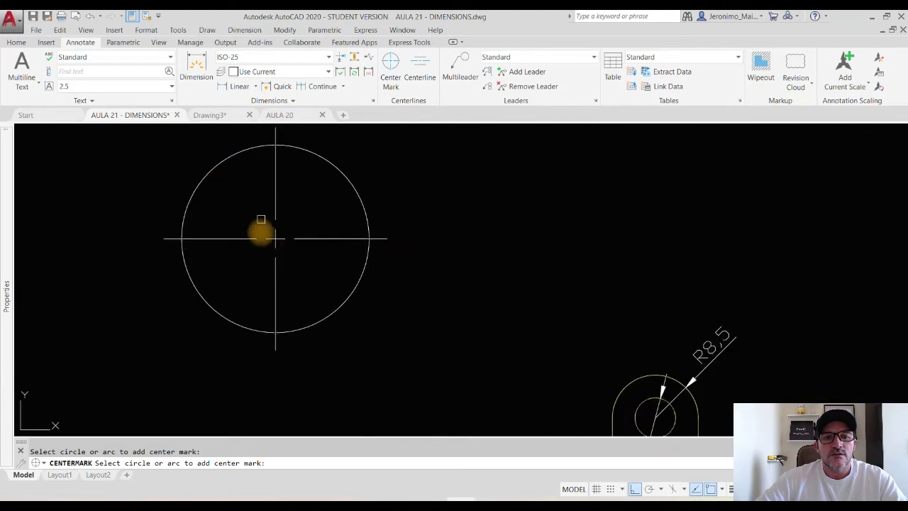
scroll(272, 233, "down", 4)
left_click(269, 239)
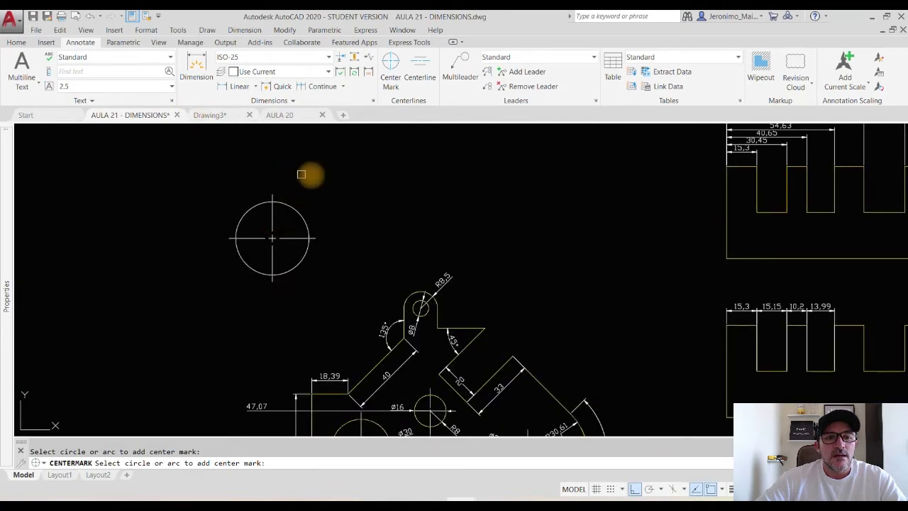
key("Escape")
type("RE")
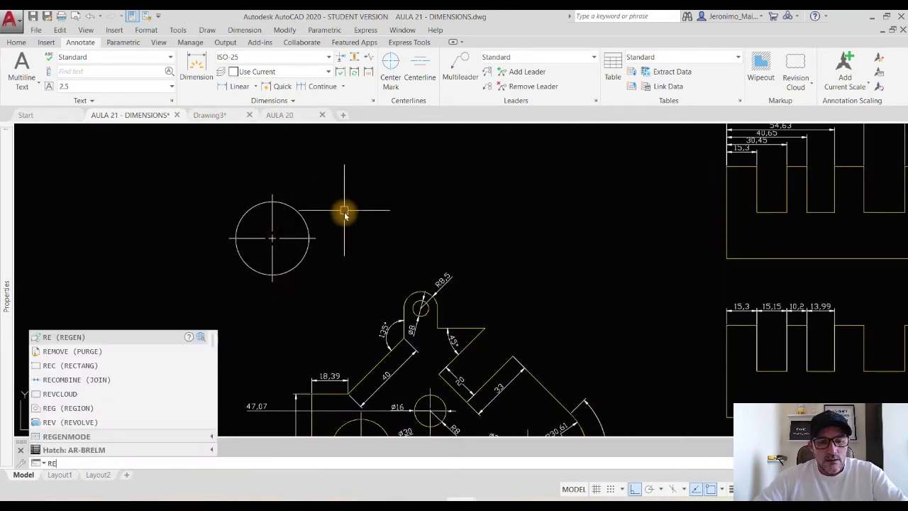
key("Escape")
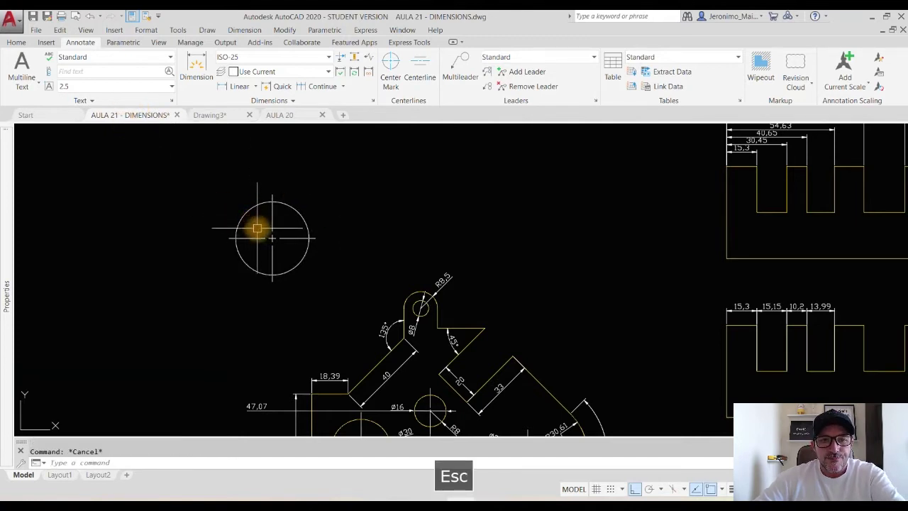
- Draw two parallel horizontal lines of equal length, one below the other, beside the center-marked circle
type("l")
key("Return")
left_click(491, 182)
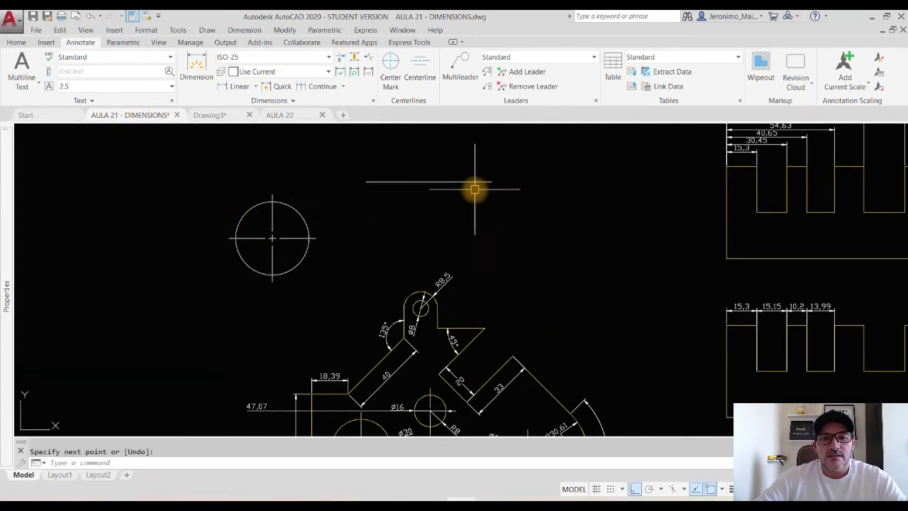
key("Return")
left_click(366, 181)
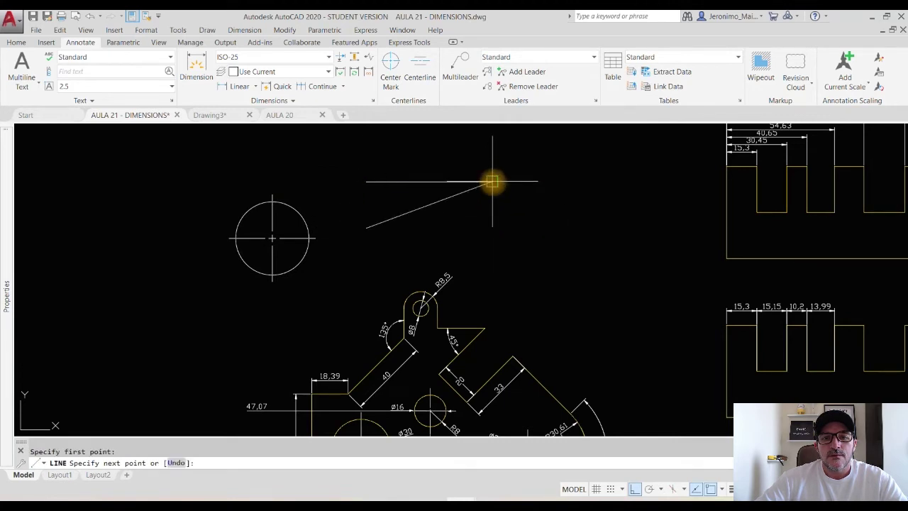
left_click(489, 227)
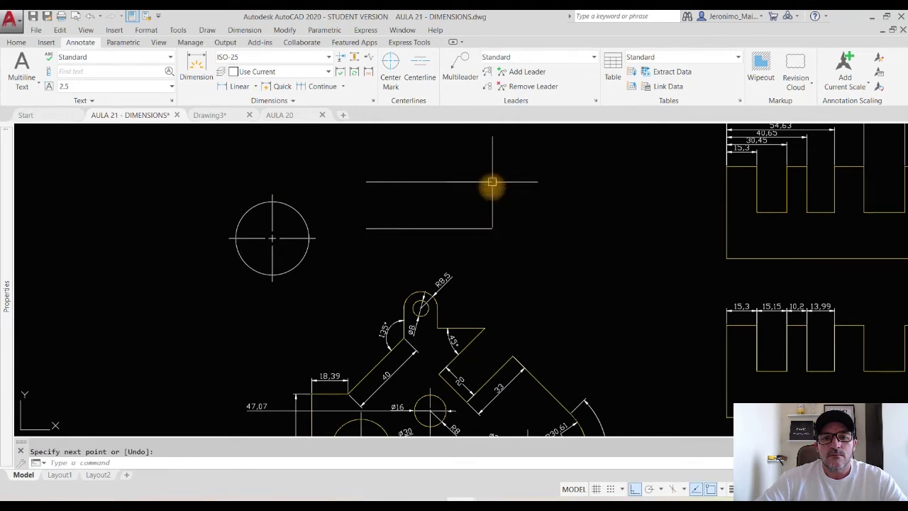
key("Return")
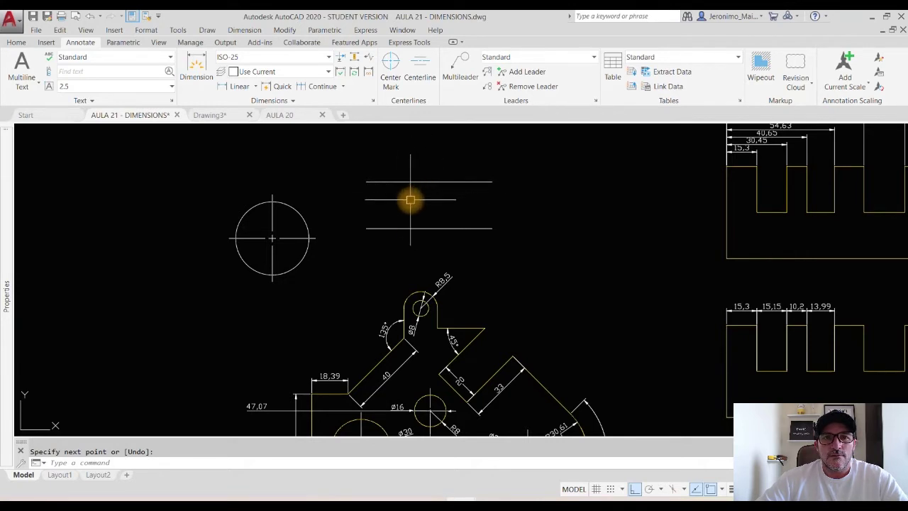
- Create a centerline between the two parallel horizontal lines
left_click(424, 64)
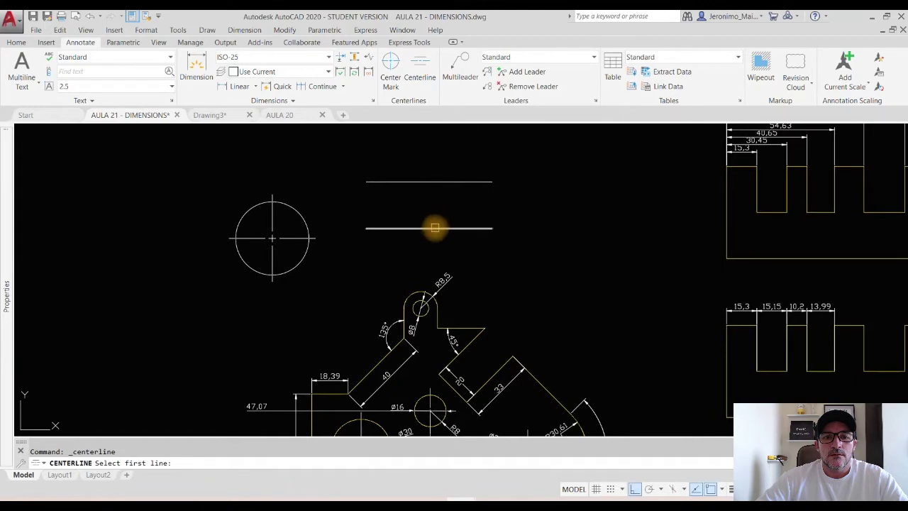
left_click(432, 227)
left_click(429, 180)
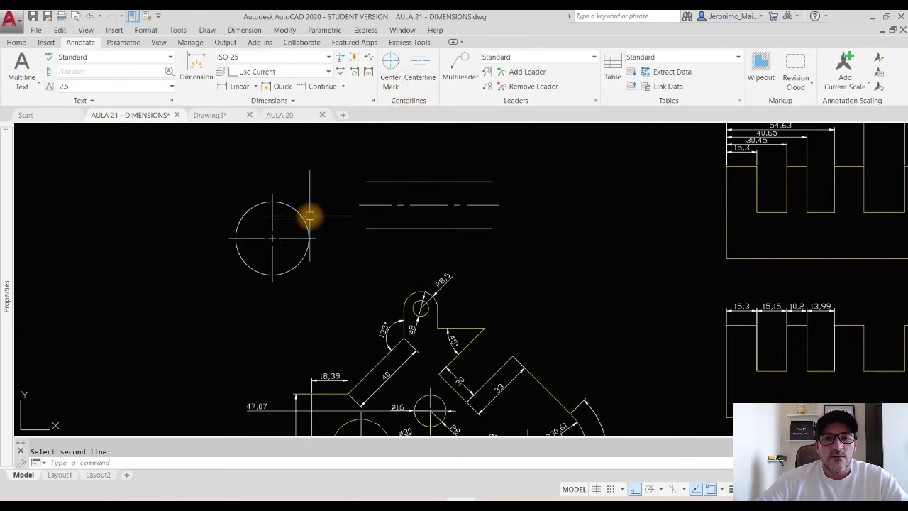
scroll(341, 288, "down", 2)
mouse_move(429, 315)
middle_mouse_down()
mouse_move(404, 257)
mouse_move(405, 278)
middle_mouse_up()
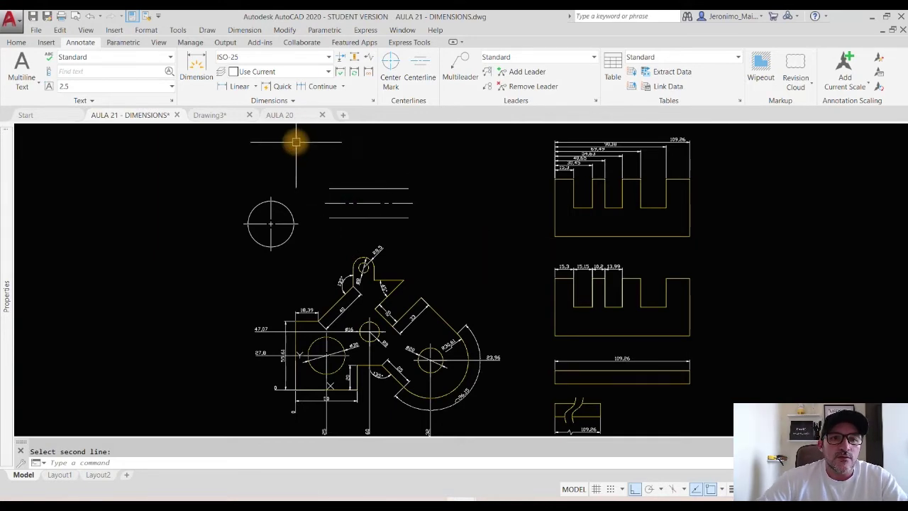
- Look over the AULA 20 floor plan and the available drawing templates, and return to Drawing3
left_click(301, 118)
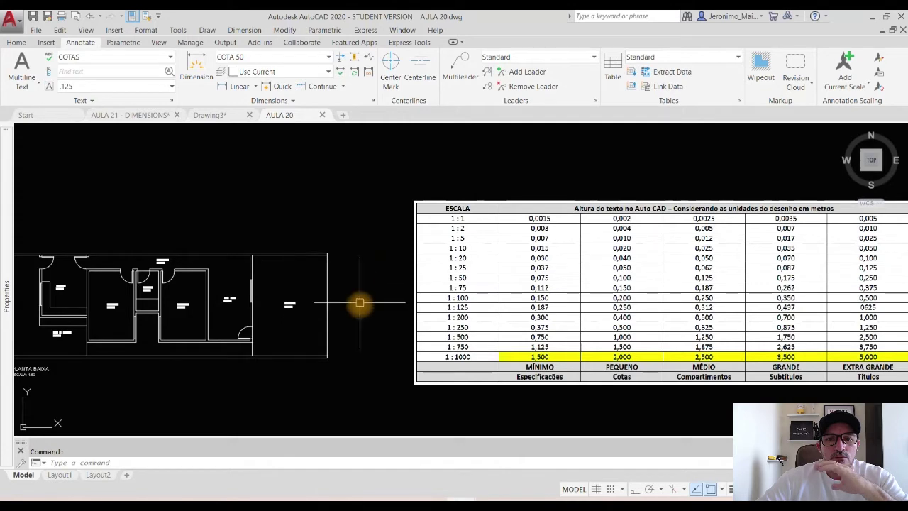
middle_click_drag(368, 308, 394, 307)
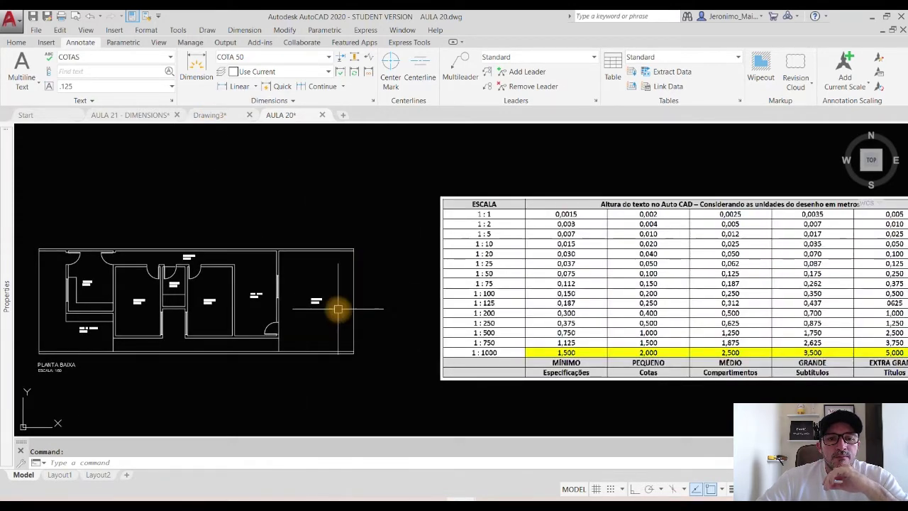
left_click(213, 115)
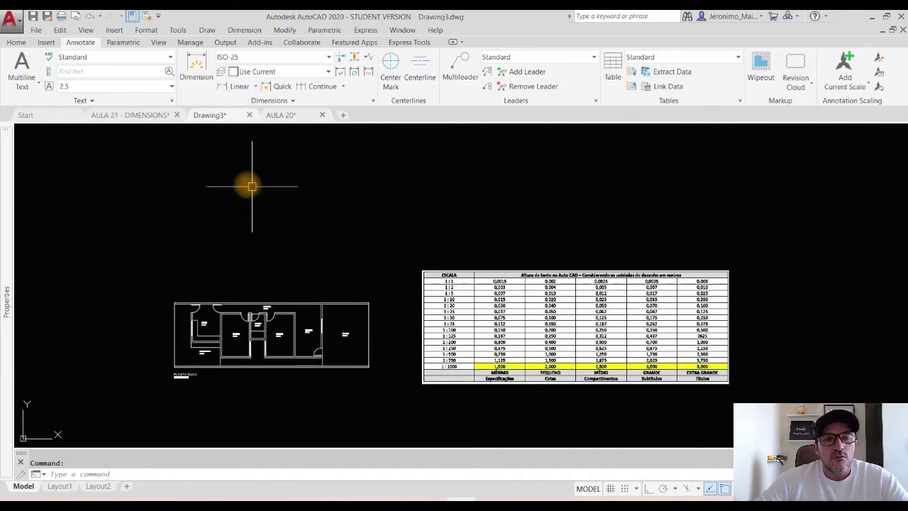
left_click(36, 117)
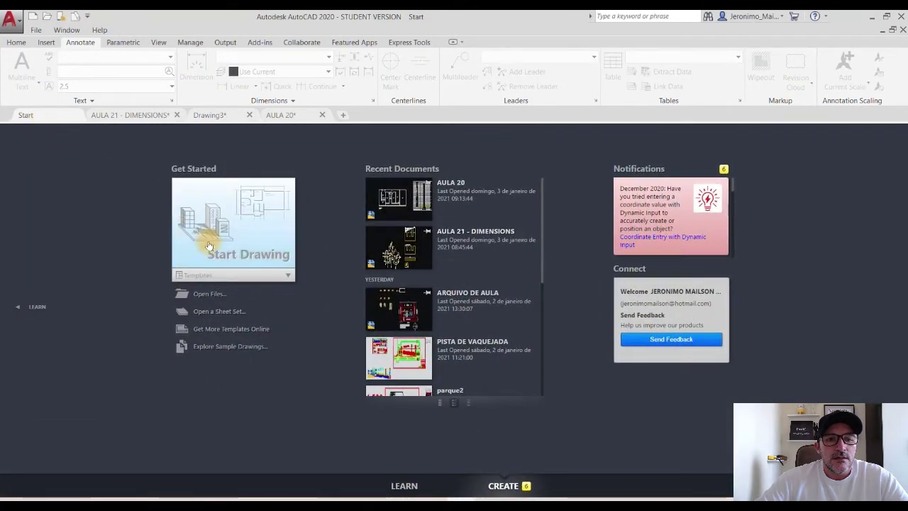
left_click(217, 277)
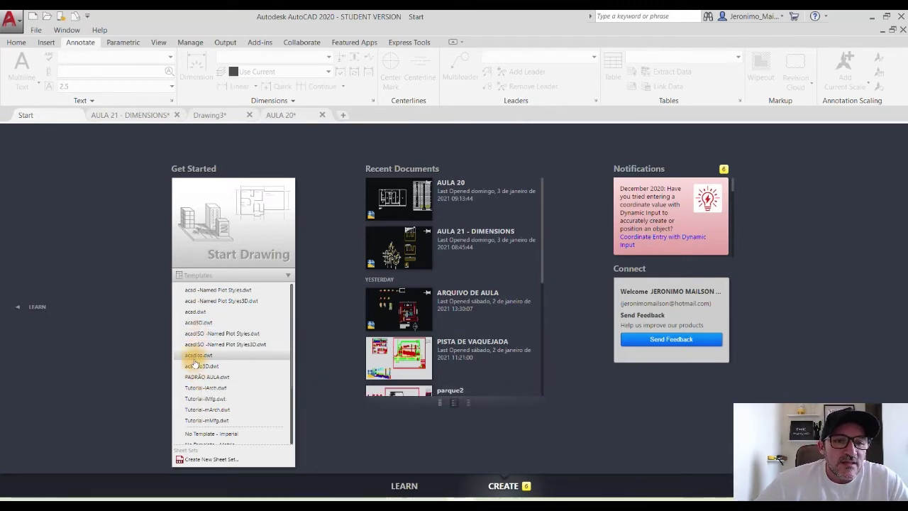
left_click(217, 116)
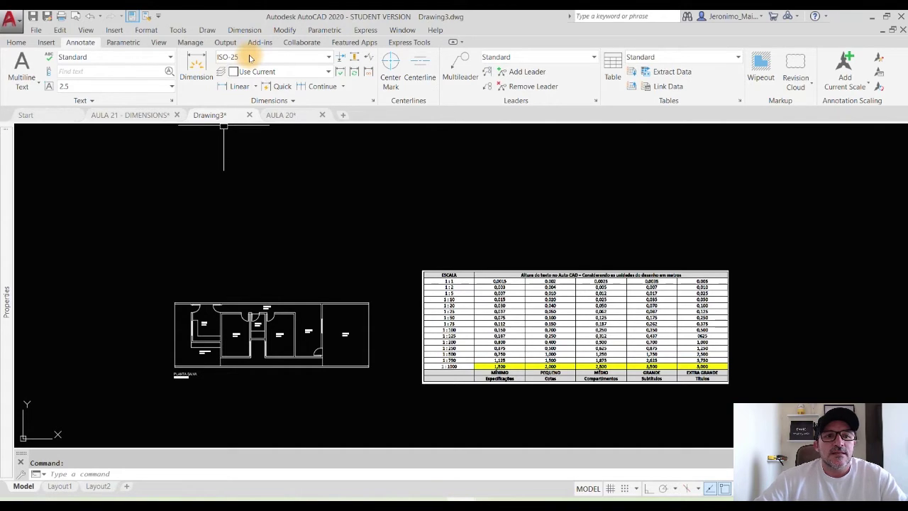
left_click(16, 42)
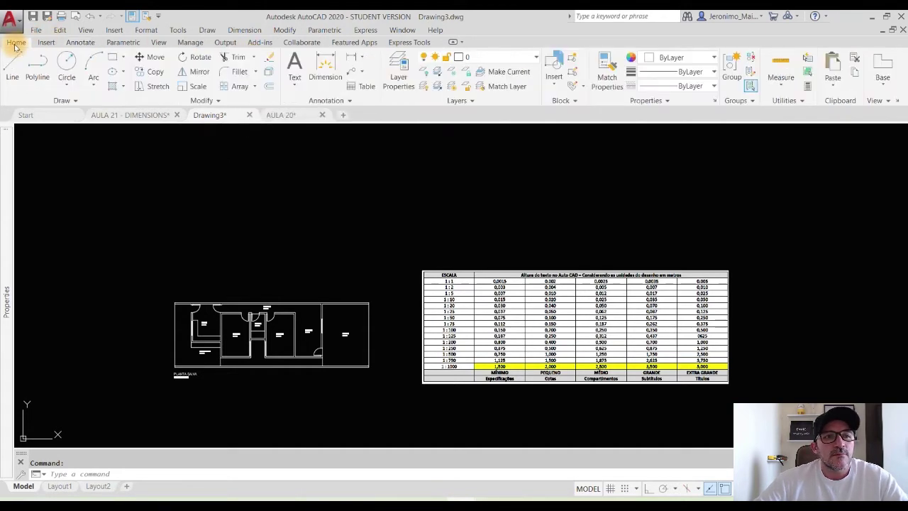
left_click(329, 102)
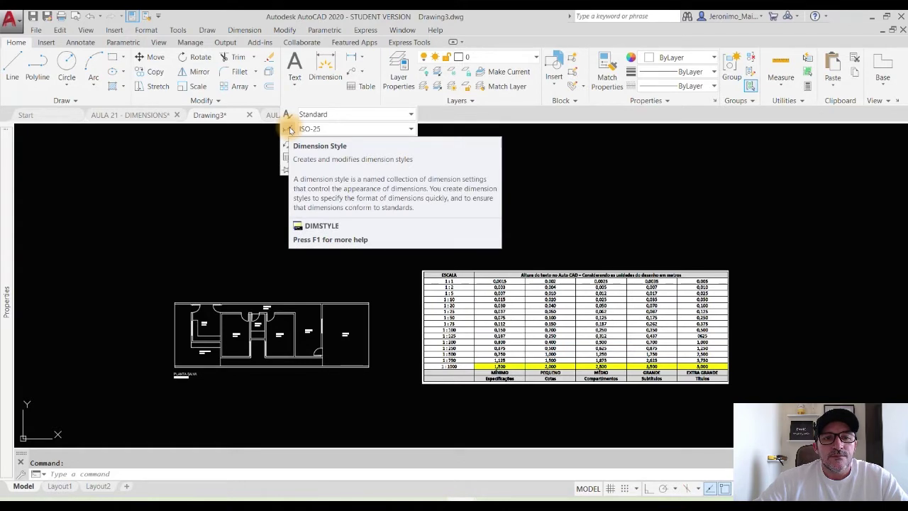
type("DIMSTY")
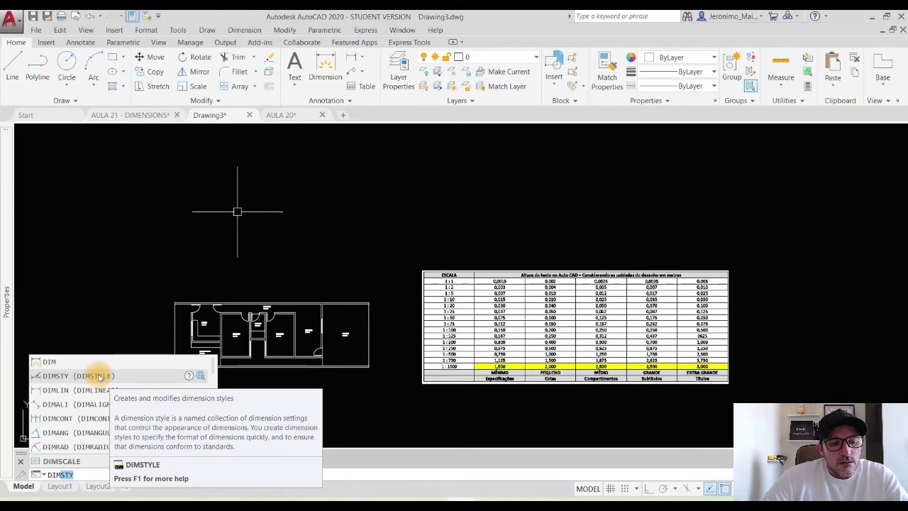
key("Escape")
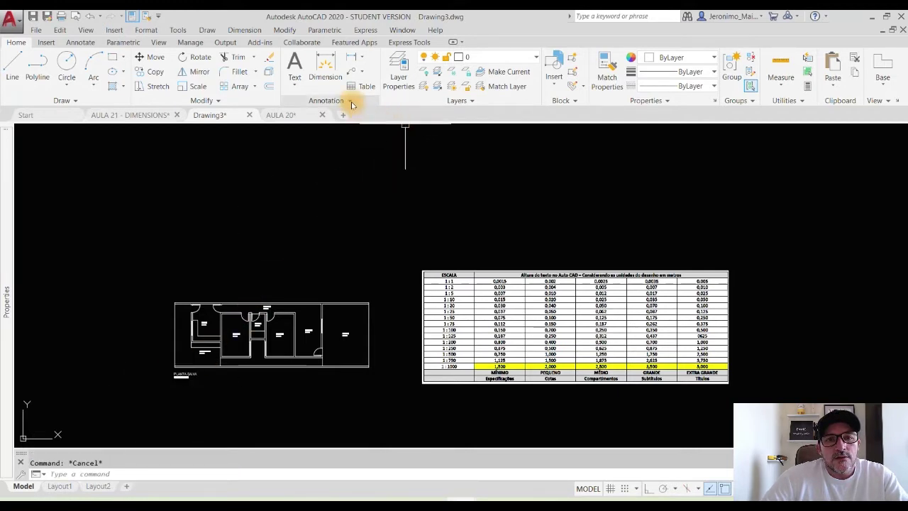
left_click(351, 102)
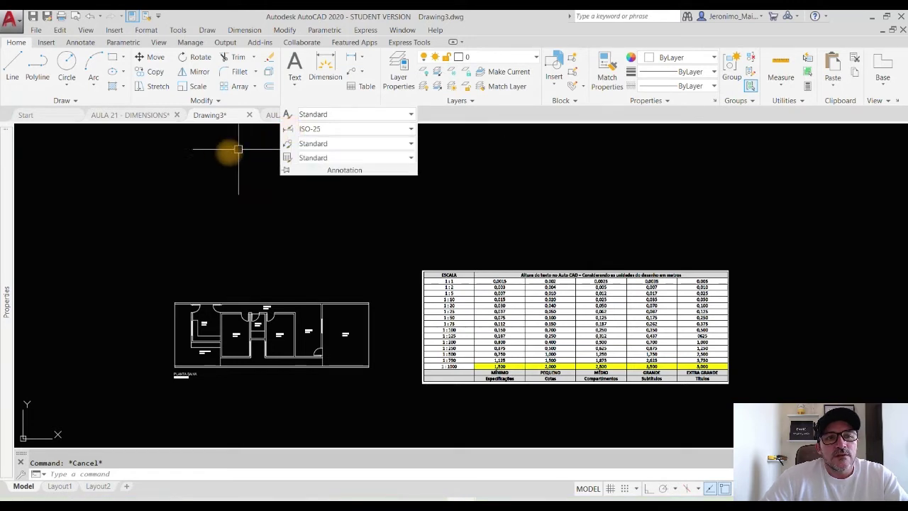
key("Escape")
left_click(145, 30)
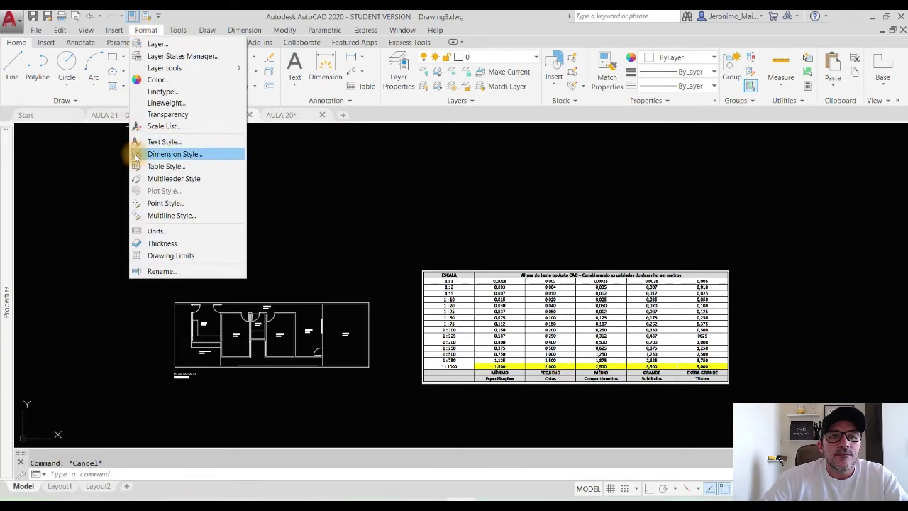
key("Escape")
- Preview the COTA 50 style in Drawing3's Dimension Style Manager and close the manager
left_click(80, 42)
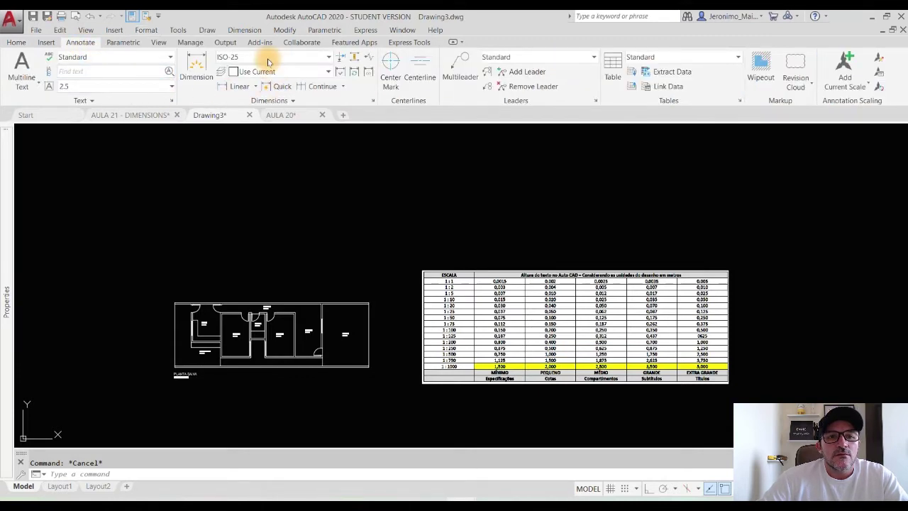
left_click(373, 102)
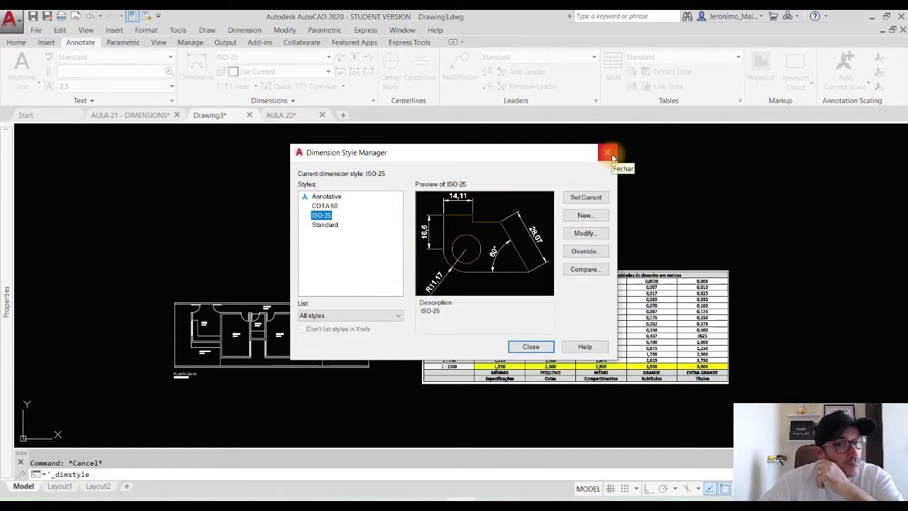
left_click(324, 206)
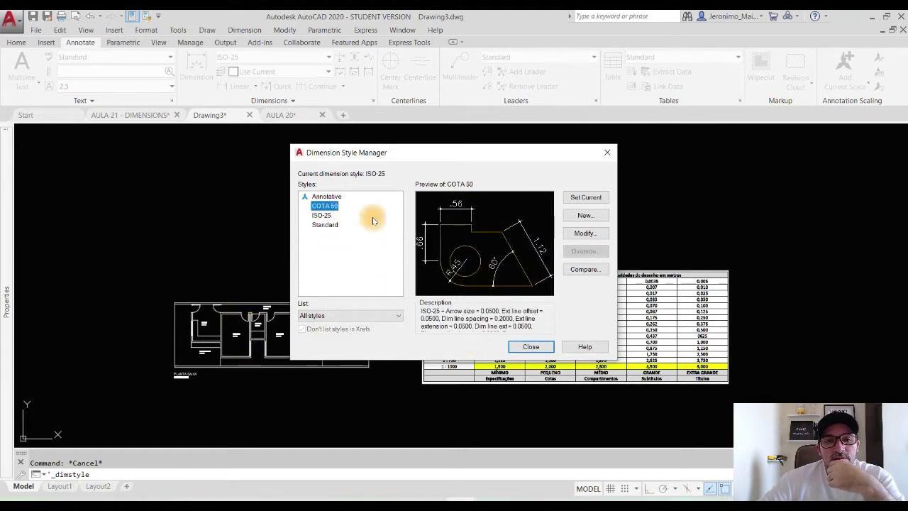
left_click(531, 347)
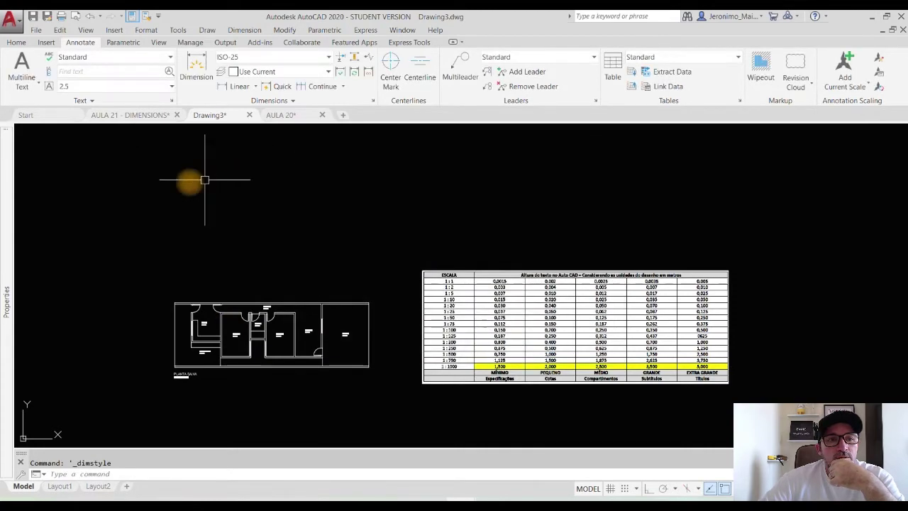
- Start a new drawing from the acadiso.dwt template and open its Dimension Style Manager
left_click(56, 115)
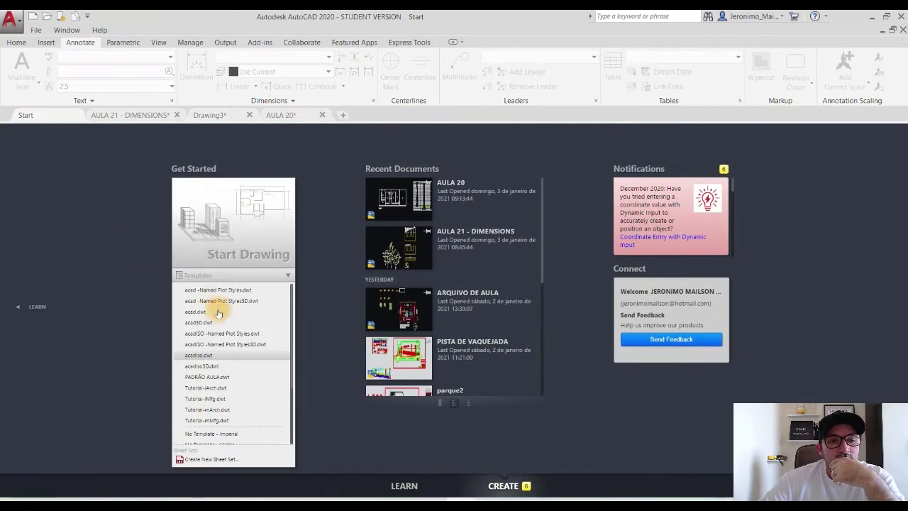
left_click(198, 355)
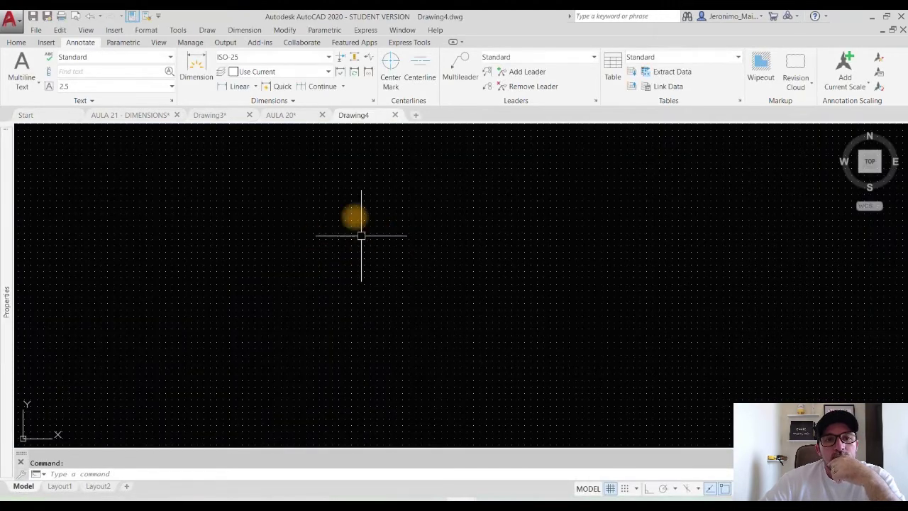
left_click(266, 58)
left_click(266, 59)
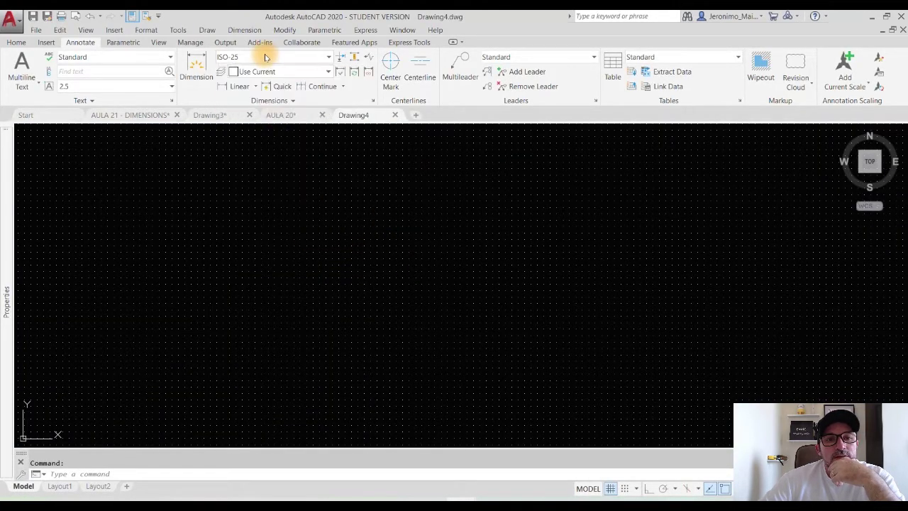
left_click(372, 102)
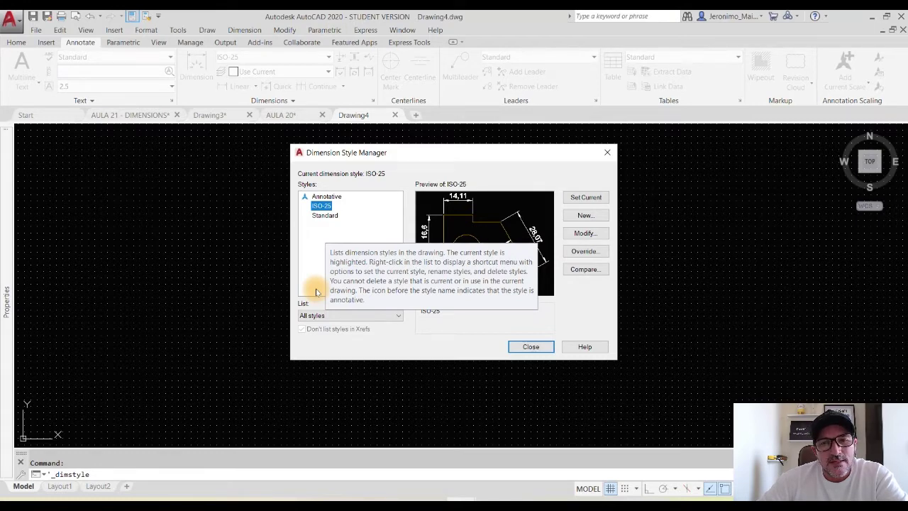
- Preview the Standard dimension style, close the manager, discard Drawing4 without saving, and return to Drawing3
left_click(321, 216)
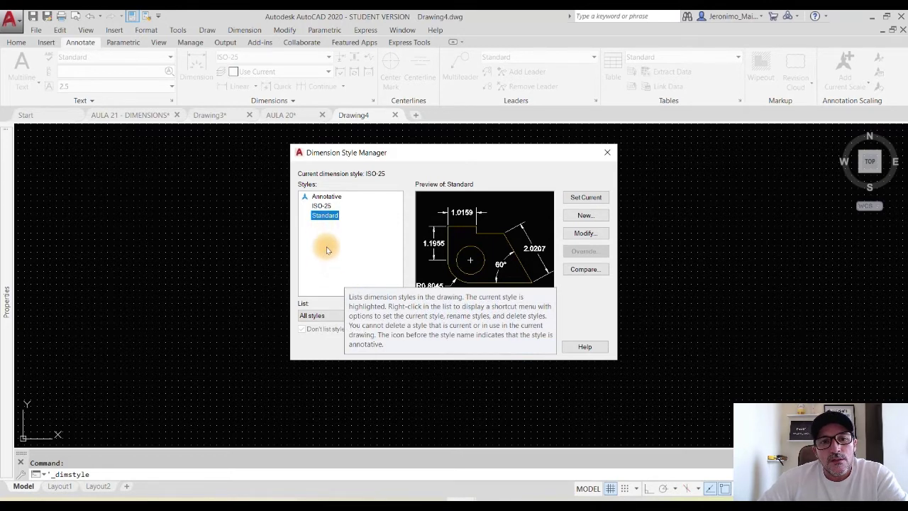
left_click(606, 152)
left_click(396, 115)
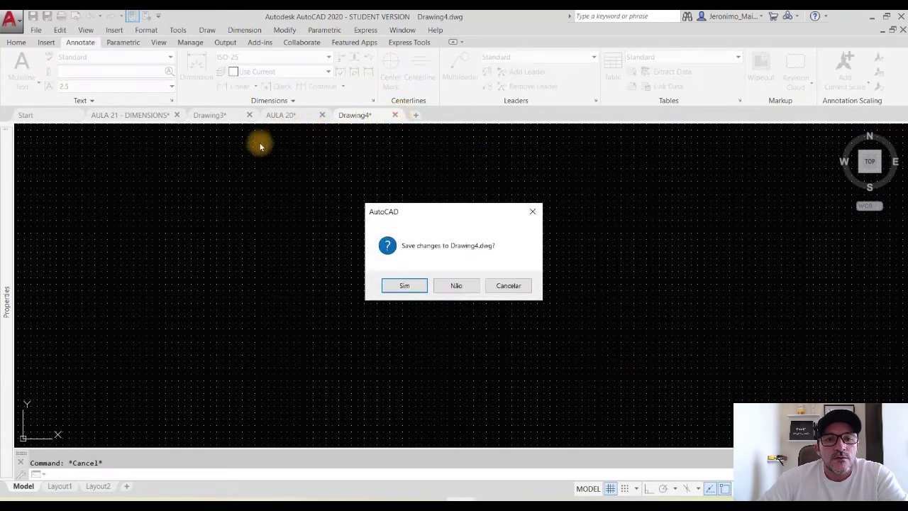
left_click(454, 286)
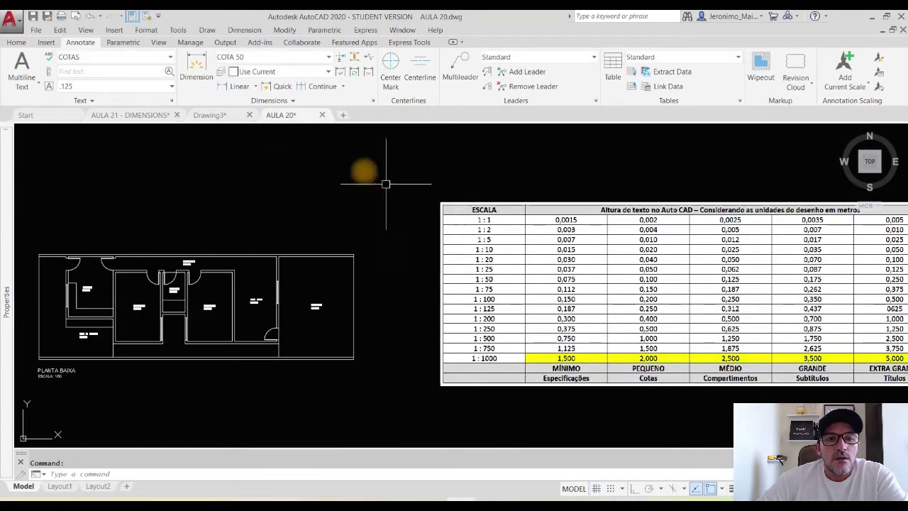
left_click(215, 117)
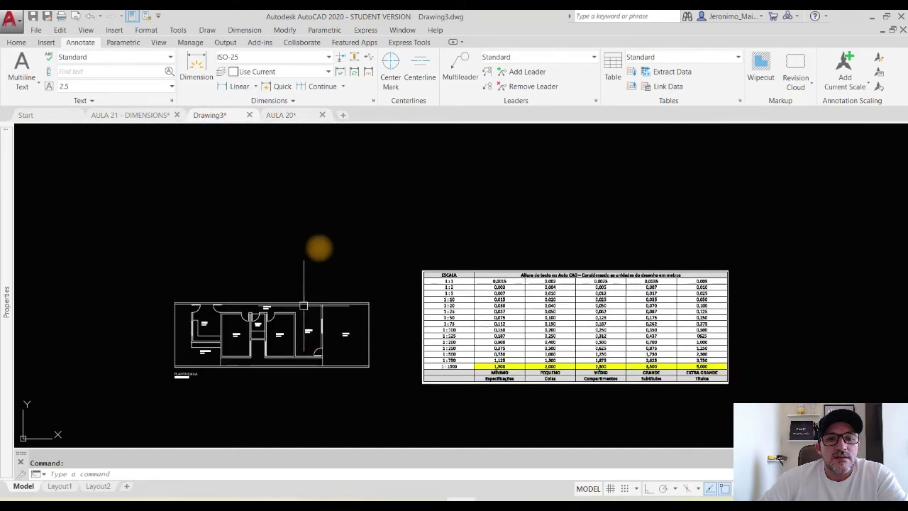
- Look over the dimension styles available in Drawing3 and open its Dimension Style Manager
left_click(287, 58)
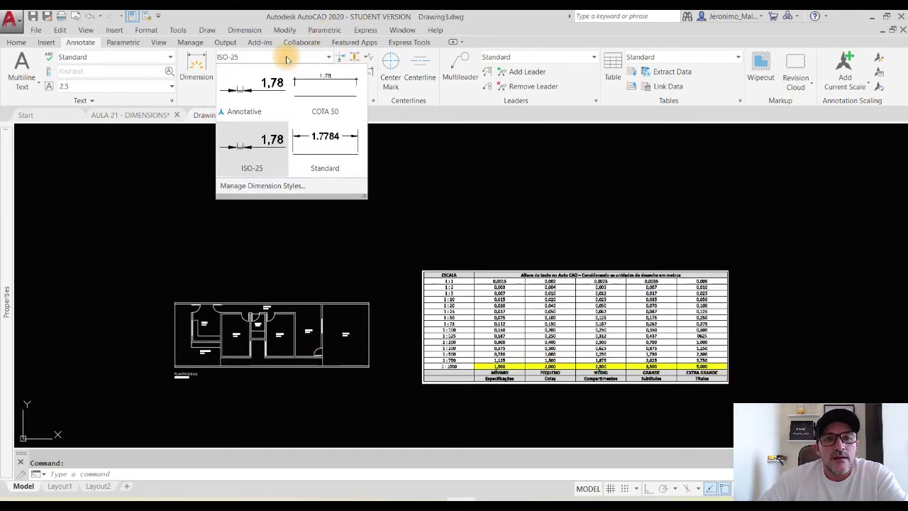
left_click(286, 58)
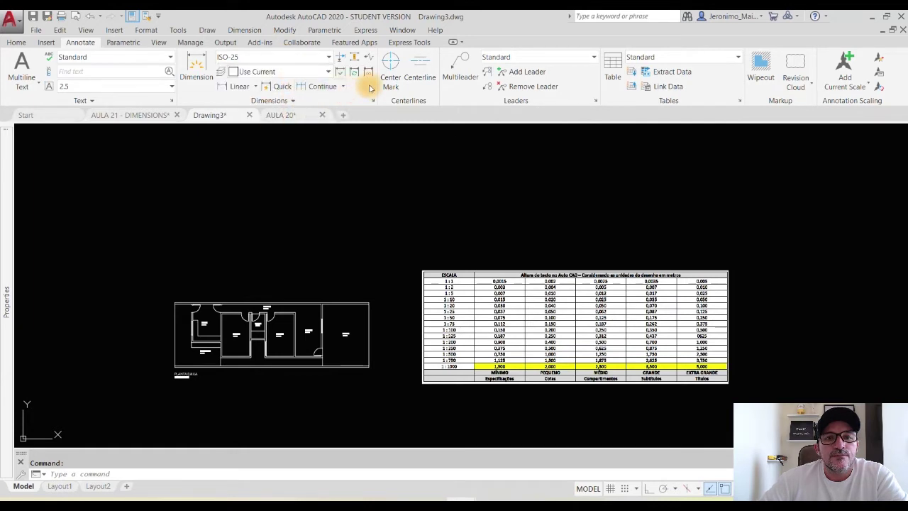
left_click(16, 42)
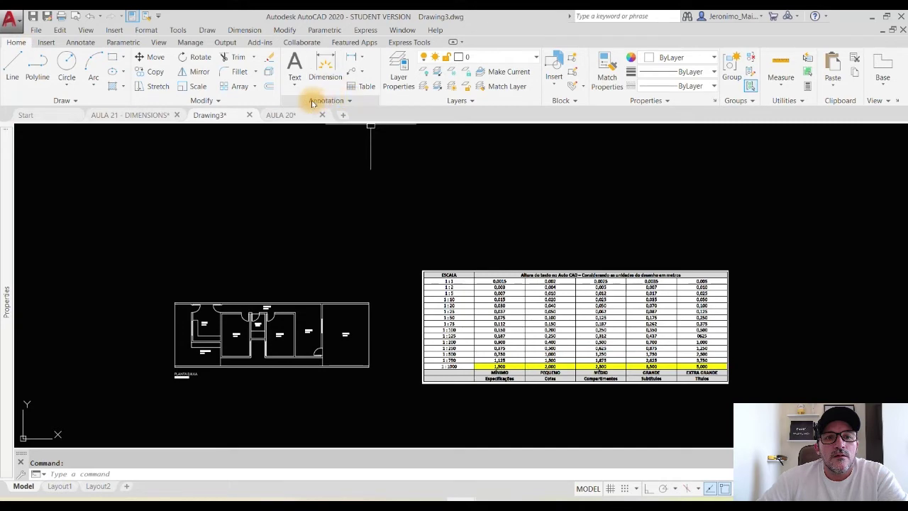
left_click(338, 102)
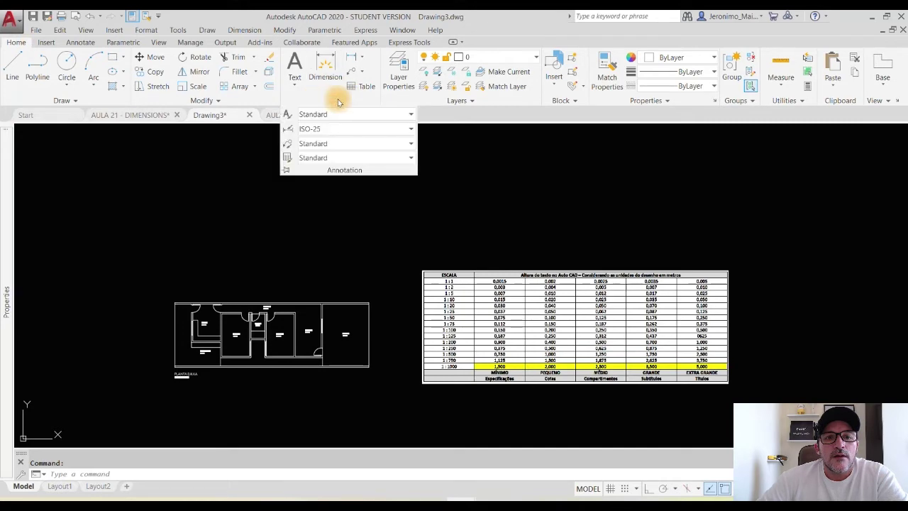
left_click(288, 129)
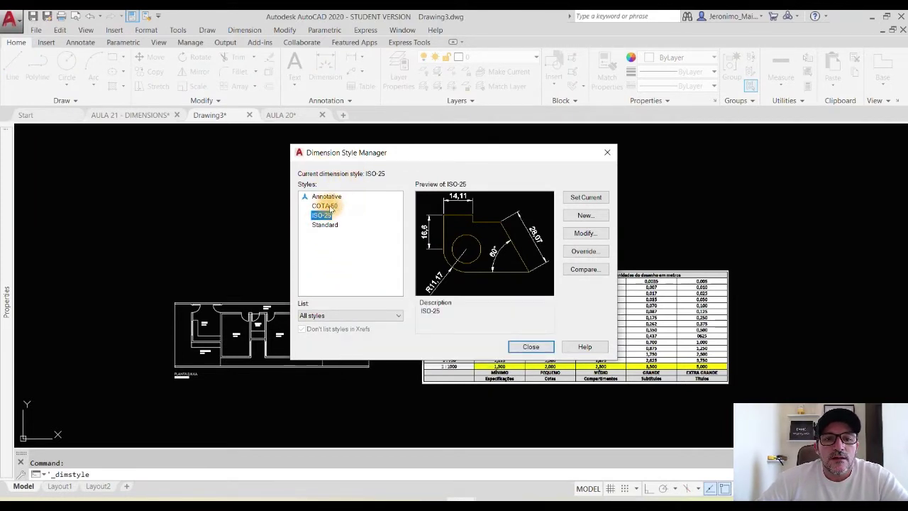
- Compare the previews of the COTA 50, Standard and ISO-25 dimension styles
left_click(321, 206)
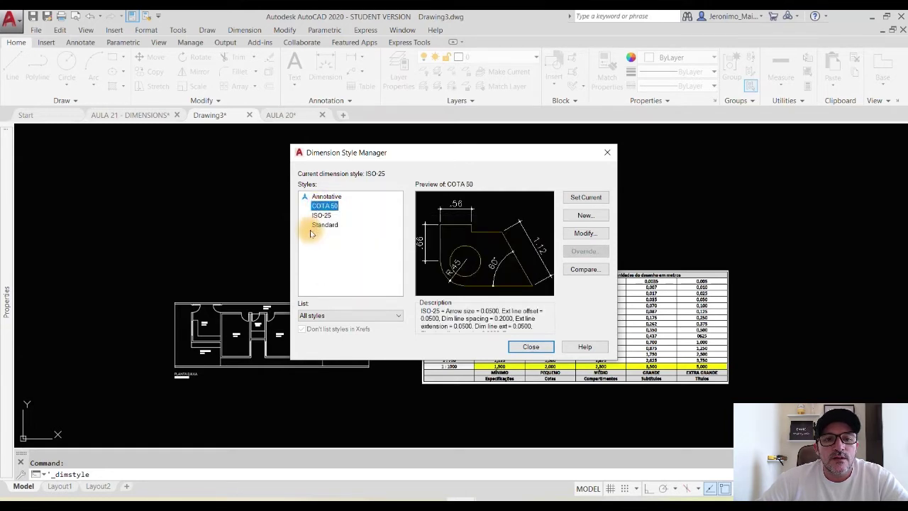
left_click(324, 225)
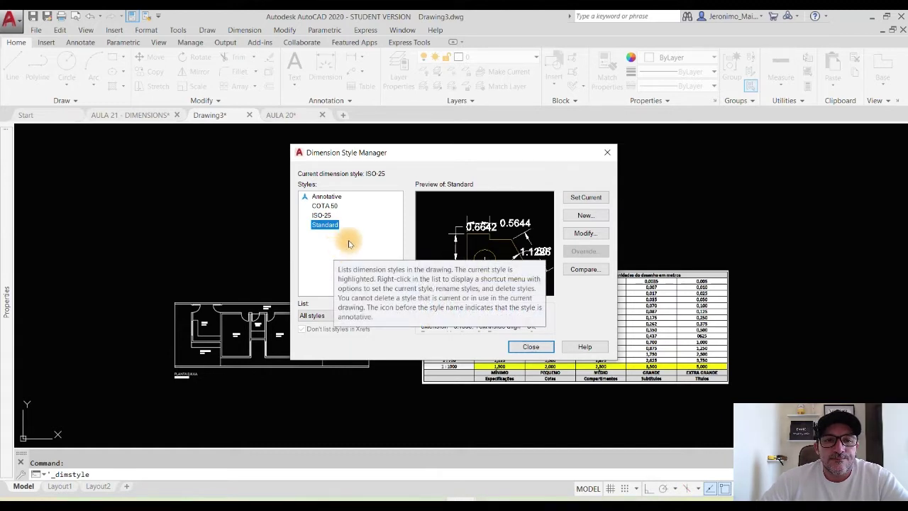
left_click(322, 215)
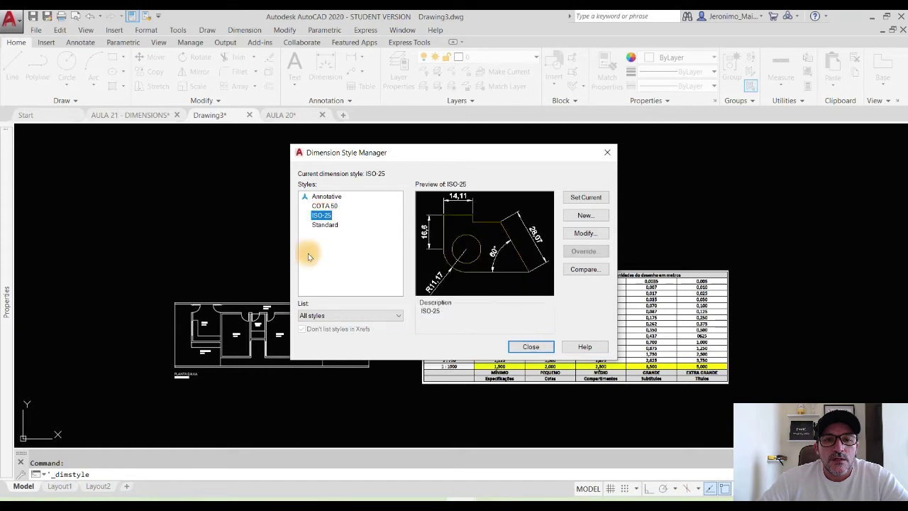
left_click(324, 205)
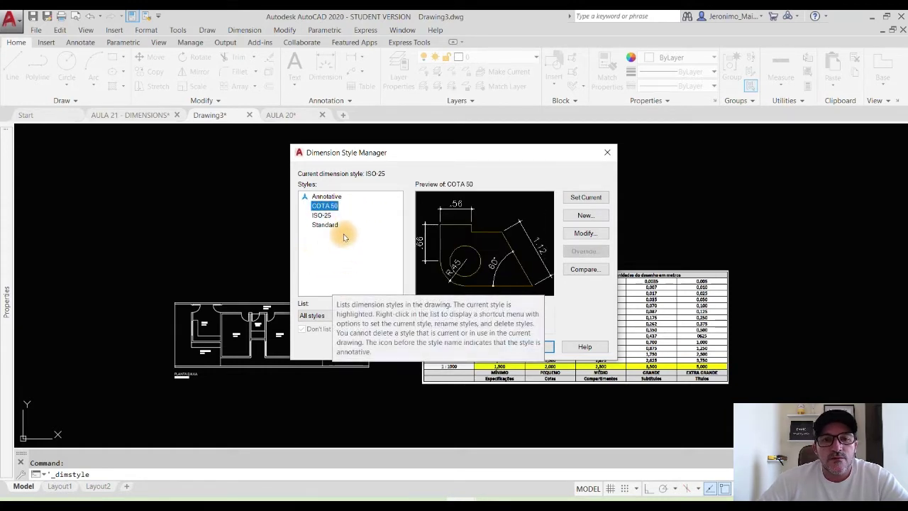
left_click(322, 215)
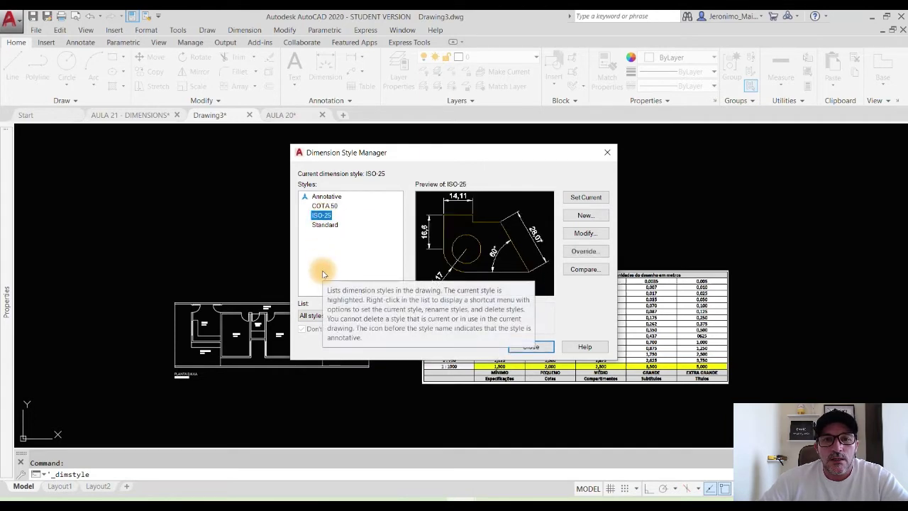
- Make COTA 50 the current dimension style, and switch the current style to Standard
left_click_drag(433, 159, 318, 196)
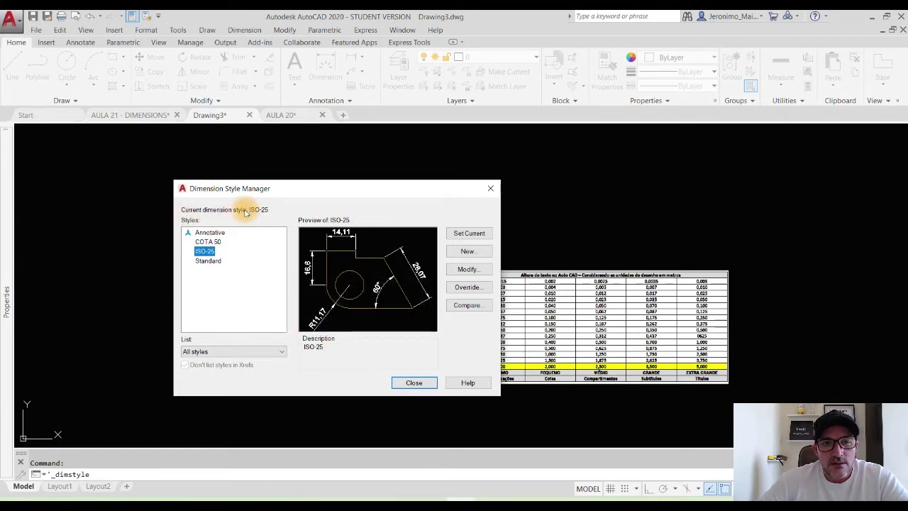
left_click(209, 242)
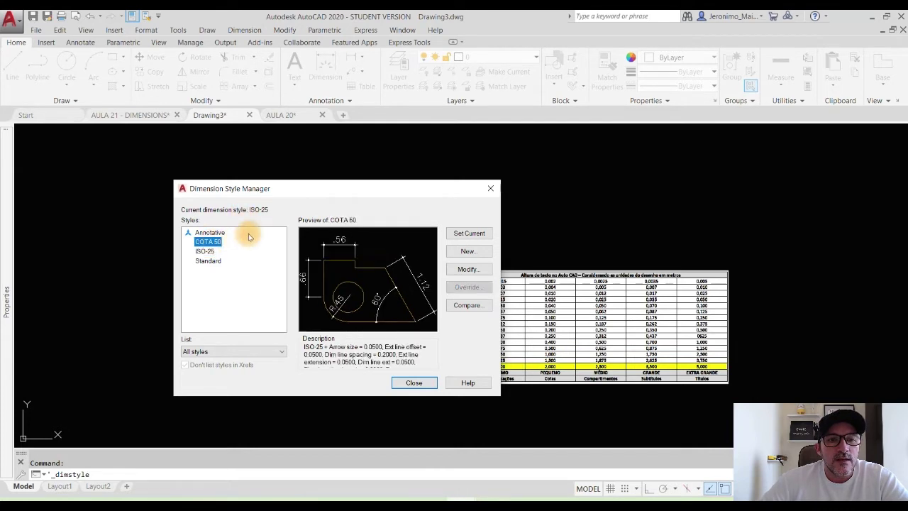
left_click(461, 235)
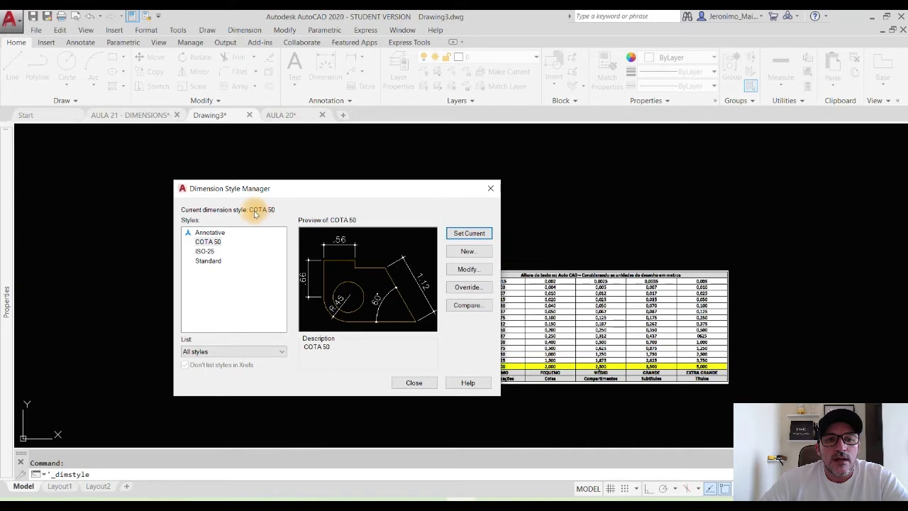
left_click(213, 260)
left_click(481, 236)
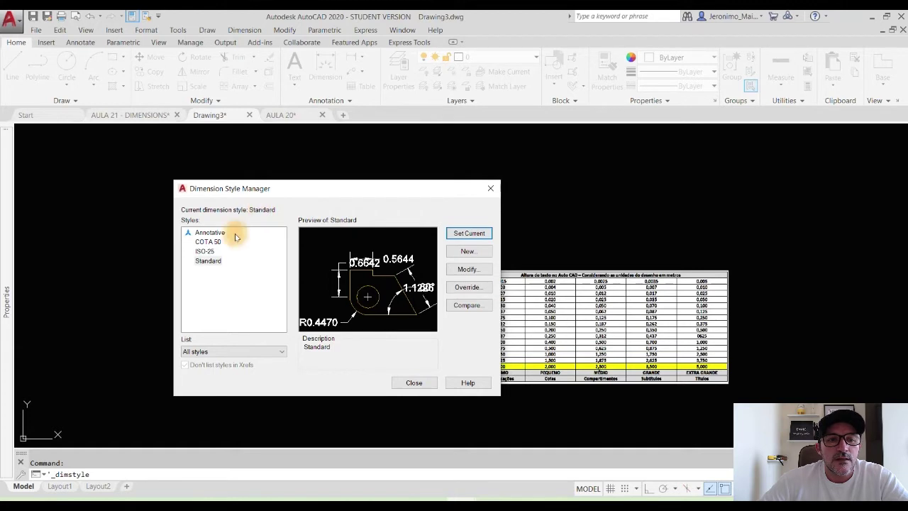
- Preview ISO-25, filter the style list to only the styles in use, and restore the list to all styles
left_click(205, 251)
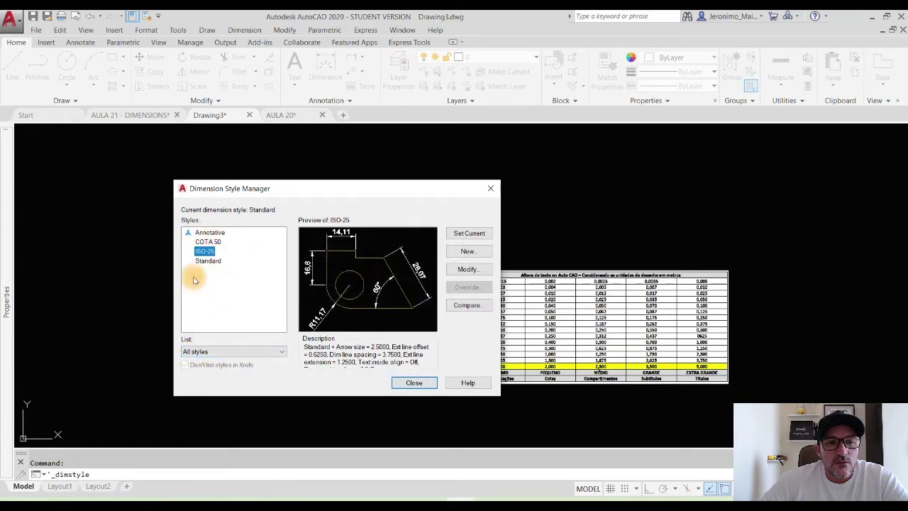
left_click(233, 354)
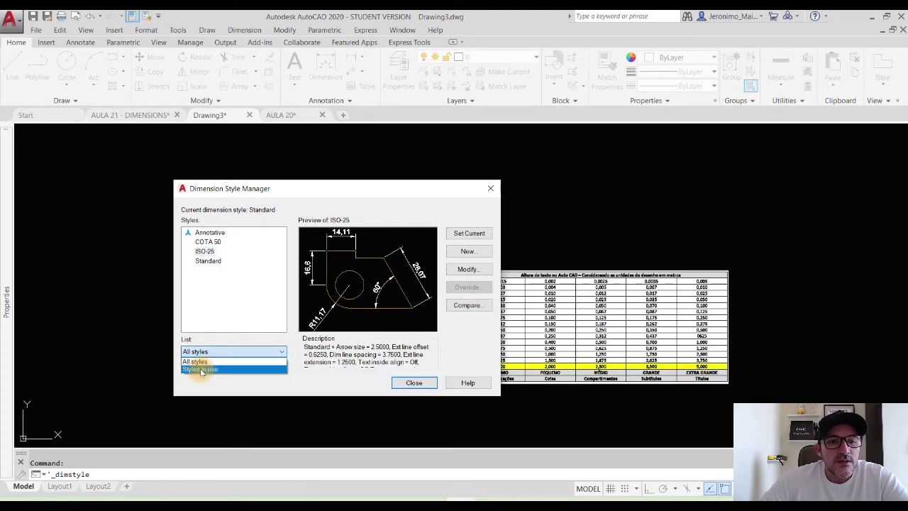
left_click(202, 370)
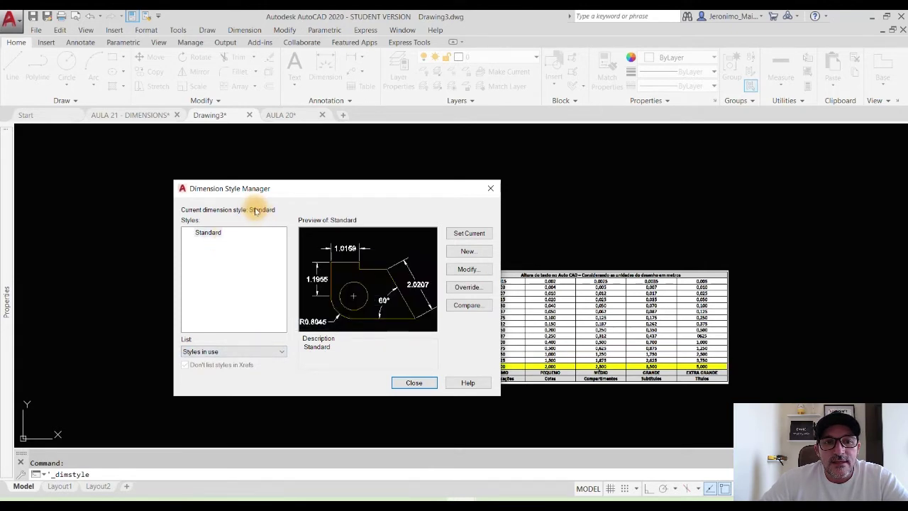
left_click_drag(312, 188, 540, 173)
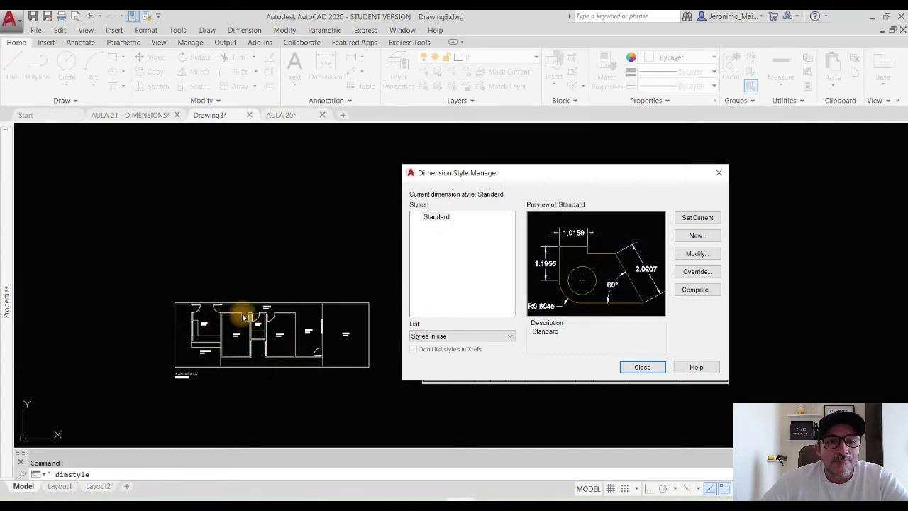
left_click(426, 336)
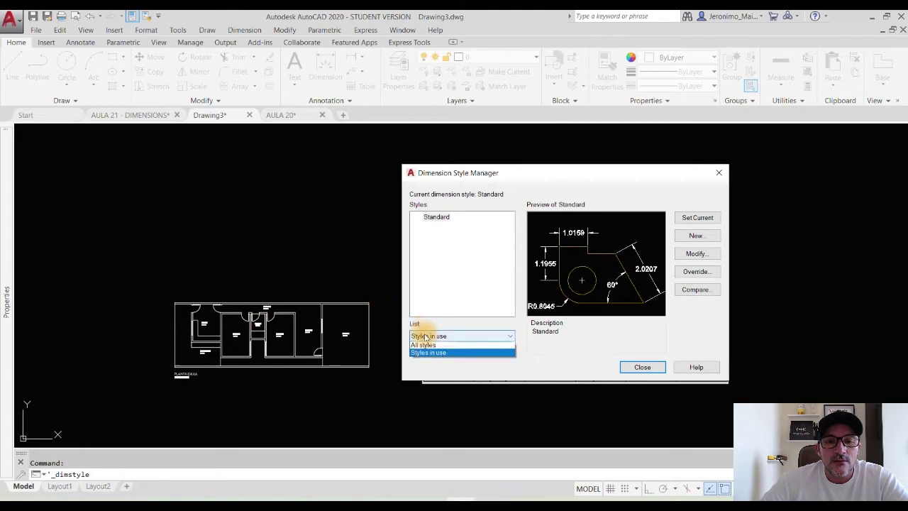
left_click(428, 343)
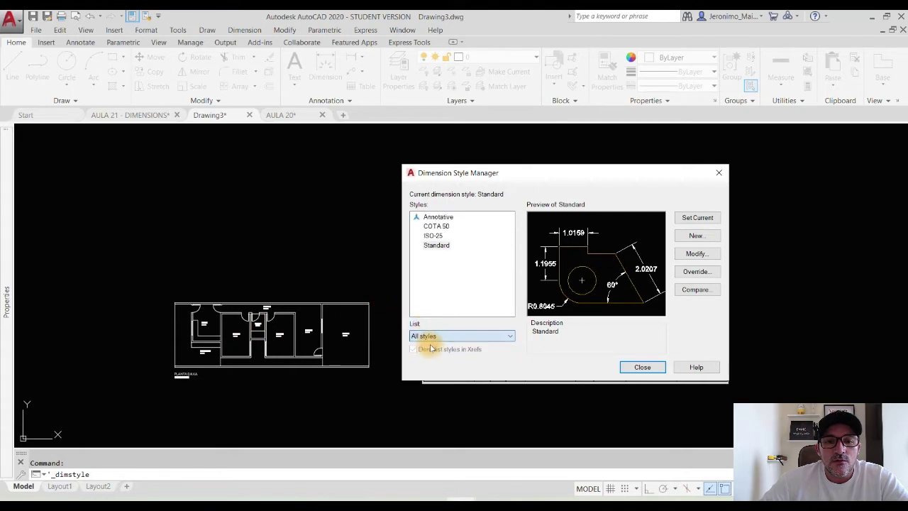
- Preview the ISO-25 style again and open the Standard dimension style for modification
left_click(433, 235)
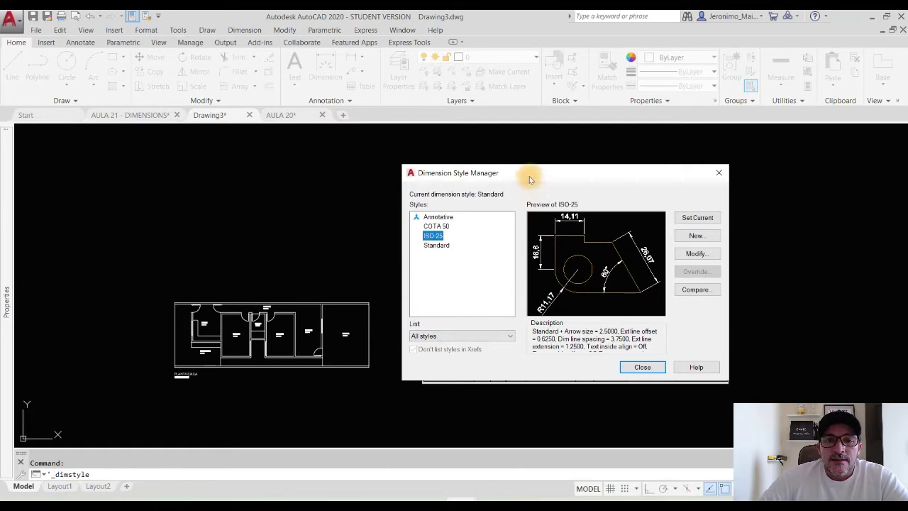
left_click_drag(529, 180, 391, 170)
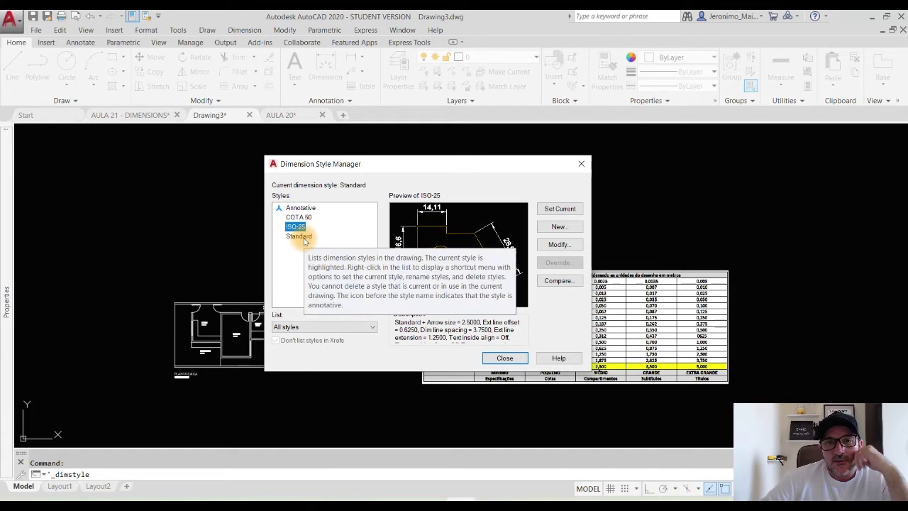
left_click(299, 236)
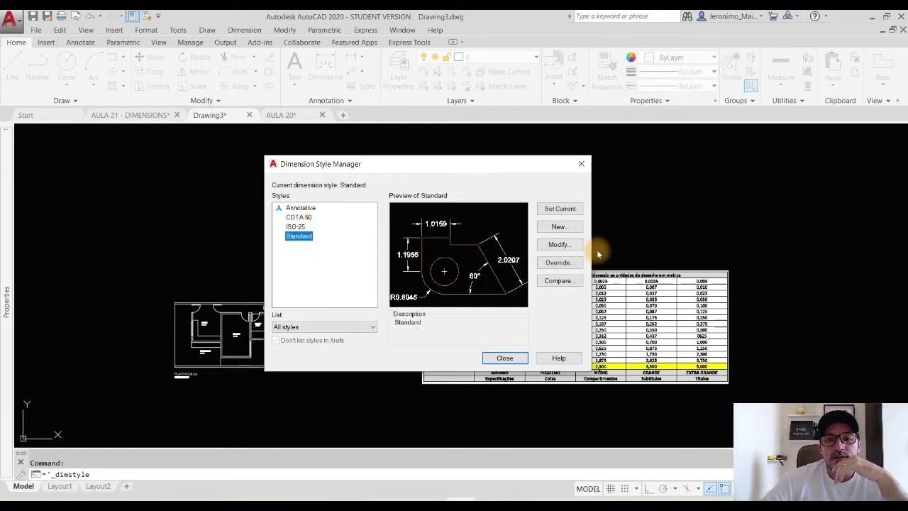
left_click(559, 245)
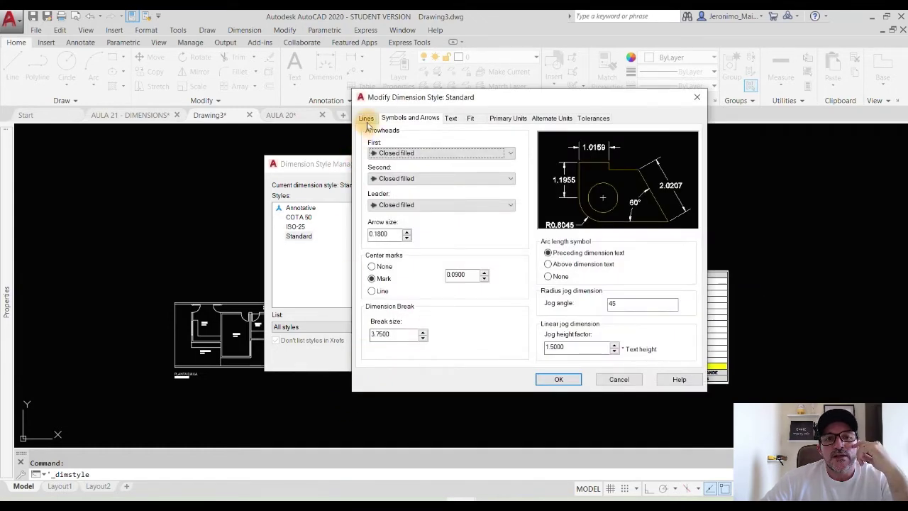
- Examine the Standard style's settings for lines, symbols and arrows, text, fit, primary and alternate units, and tolerances
left_click(366, 119)
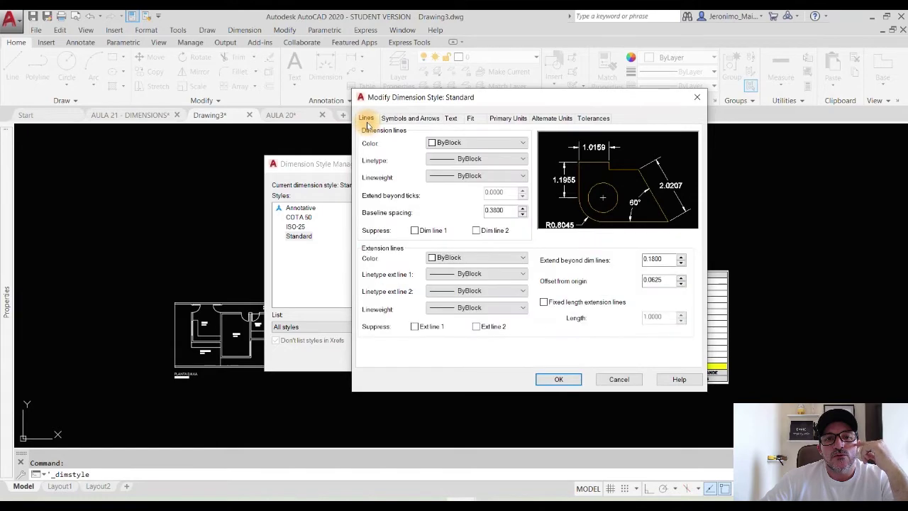
left_click(409, 119)
left_click(450, 119)
left_click(471, 120)
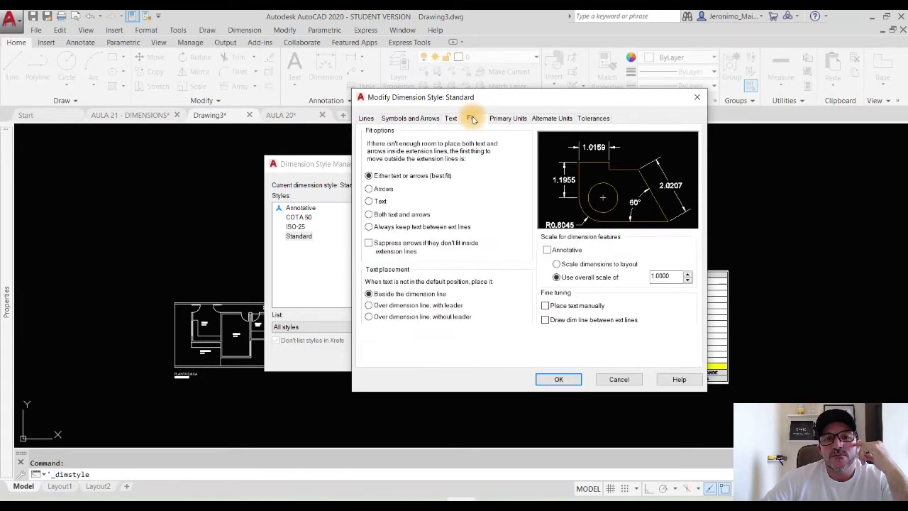
left_click(505, 119)
left_click(552, 120)
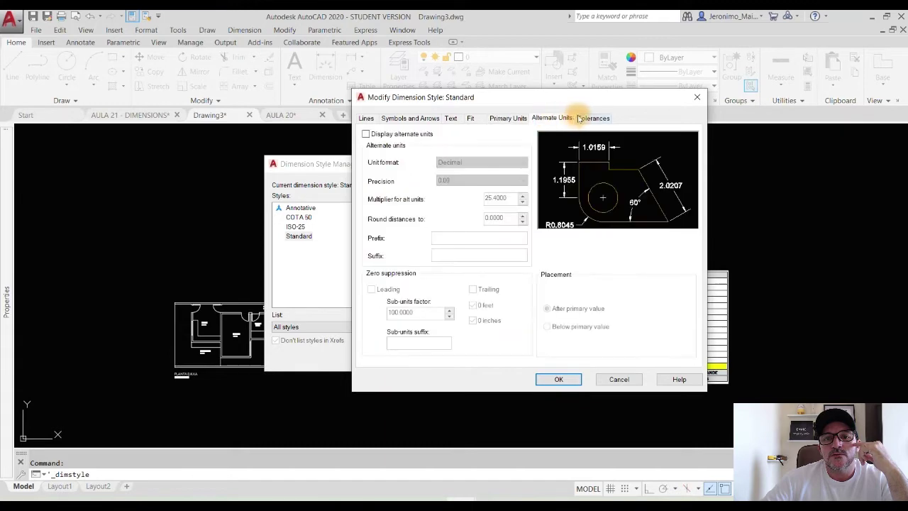
left_click(591, 118)
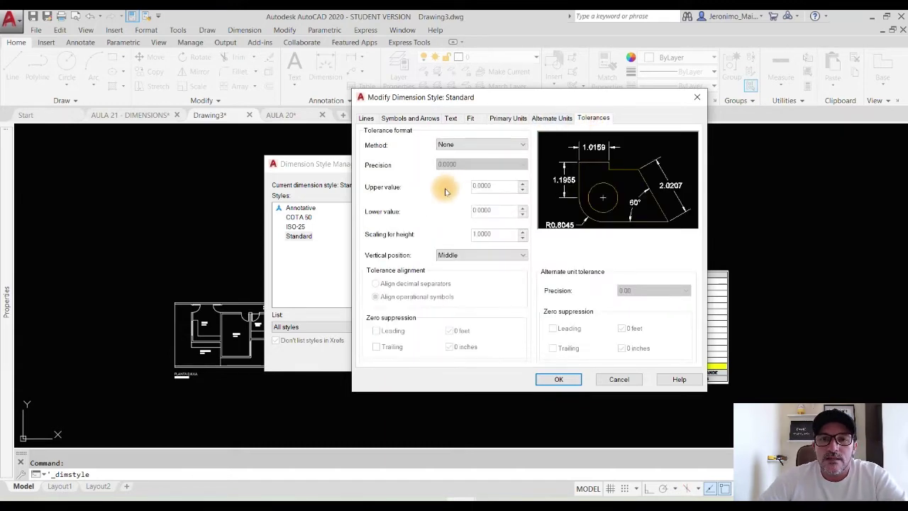
left_click_drag(539, 97, 427, 95)
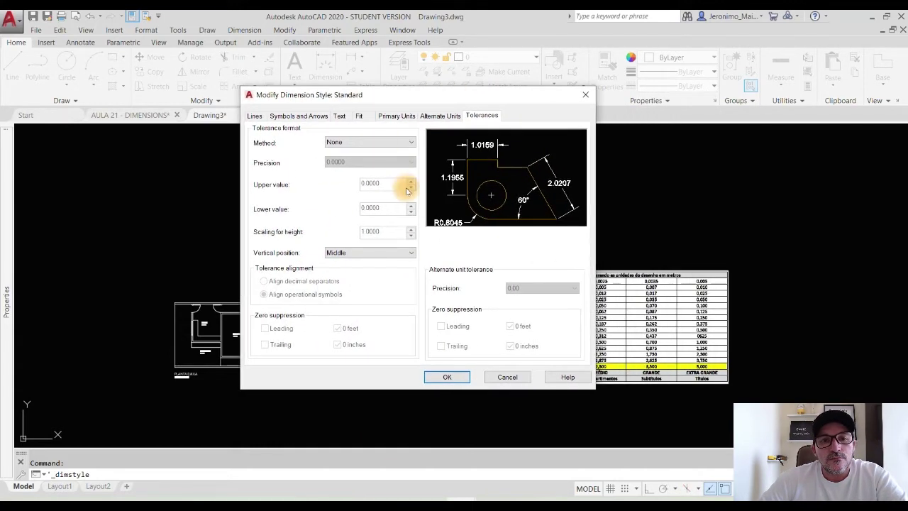
left_click(254, 116)
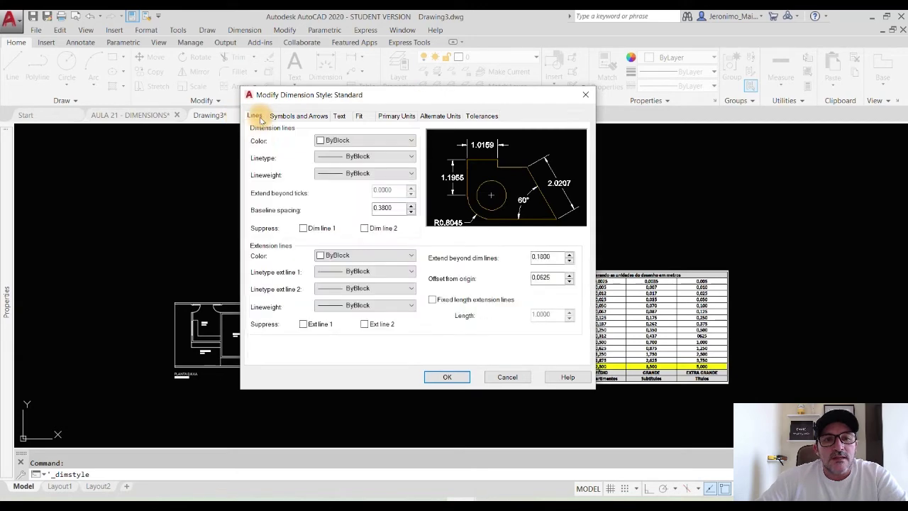
left_click(301, 117)
left_click(341, 118)
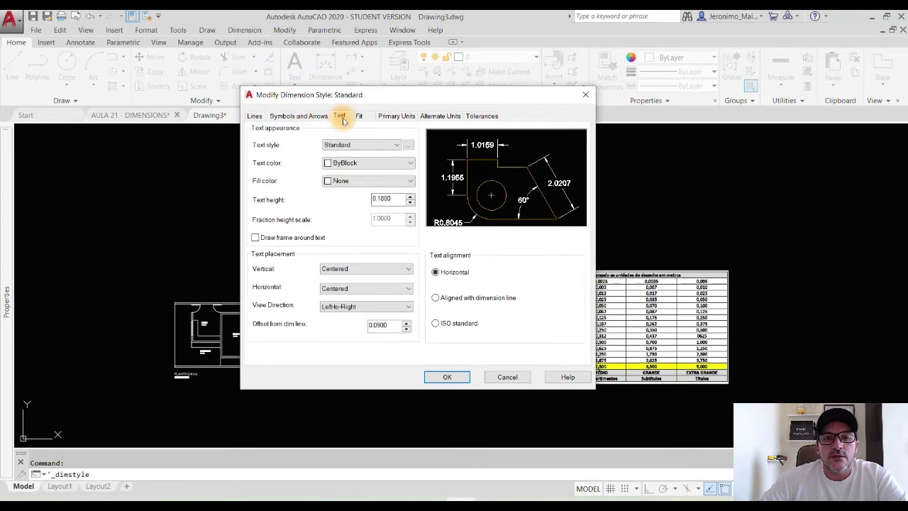
- Review the Standard dimension style's fit, primary units, alternate units, tolerances and lines settings, and close the style manager without changes
left_click(360, 116)
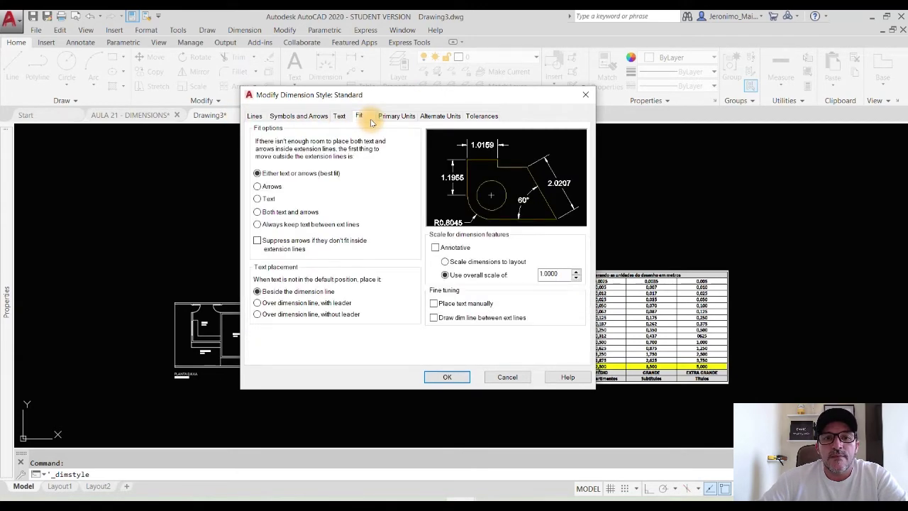
left_click(401, 117)
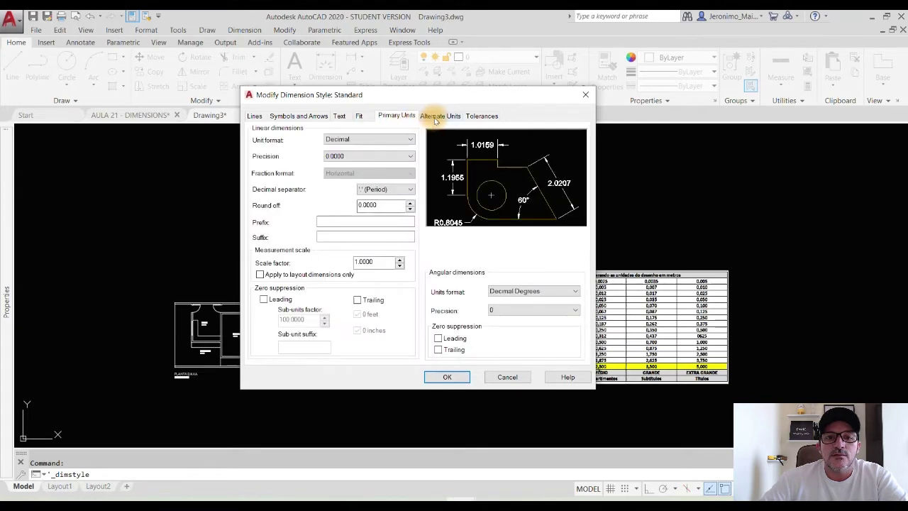
left_click(435, 117)
left_click(469, 117)
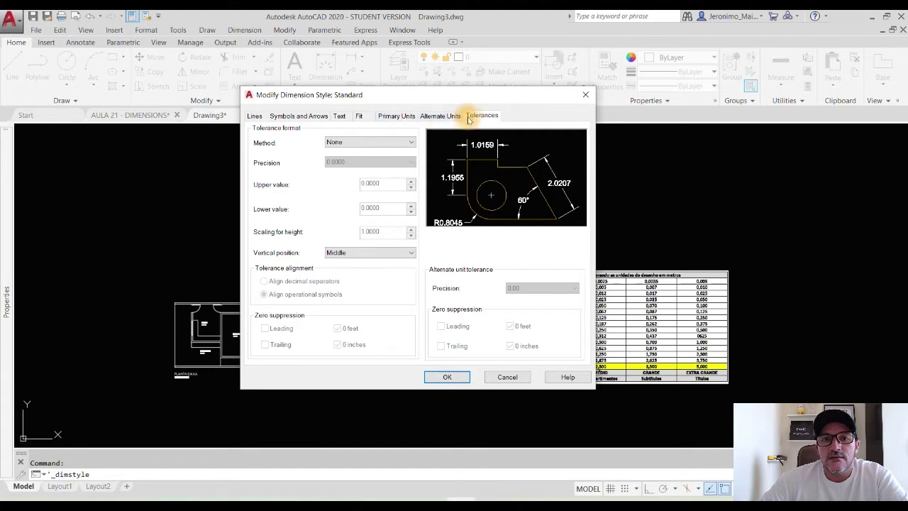
left_click(444, 116)
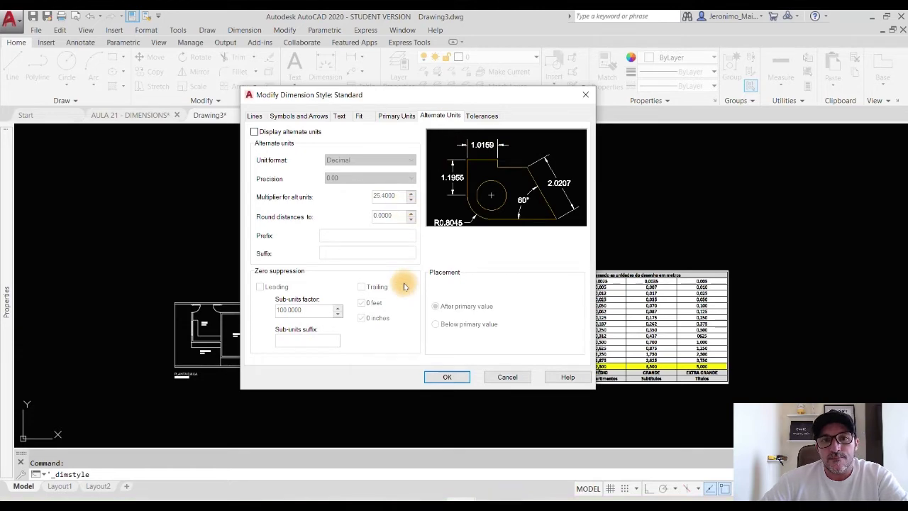
left_click(253, 115)
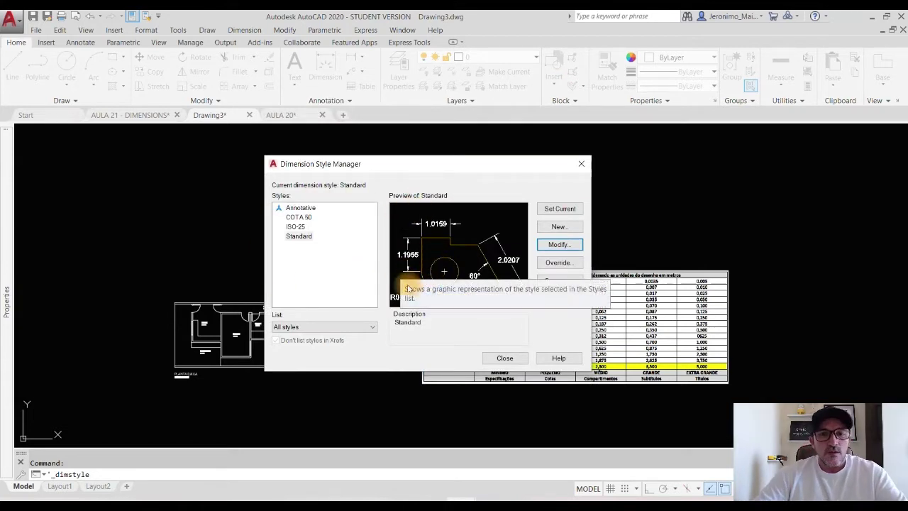
left_click(504, 358)
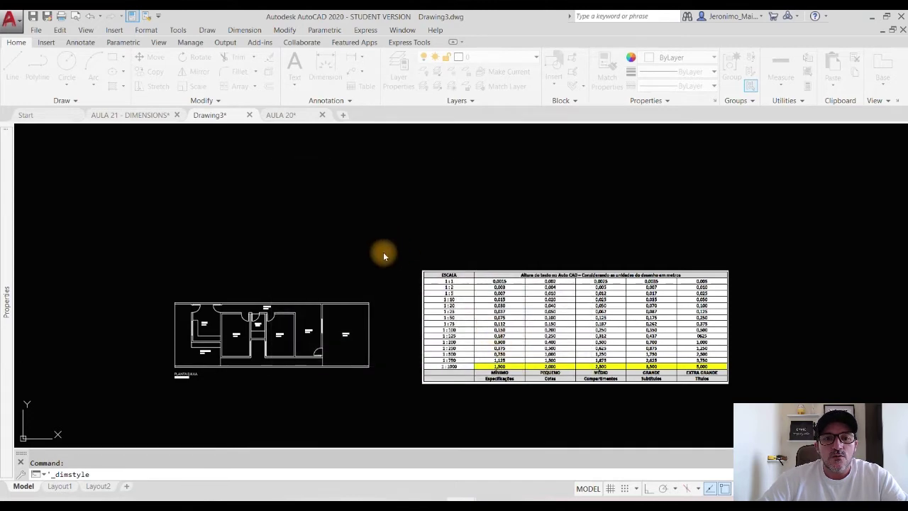
- Open Purge to check which unused dimension styles, multileader styles and text styles can be removed, and close it without purging
left_click(389, 278)
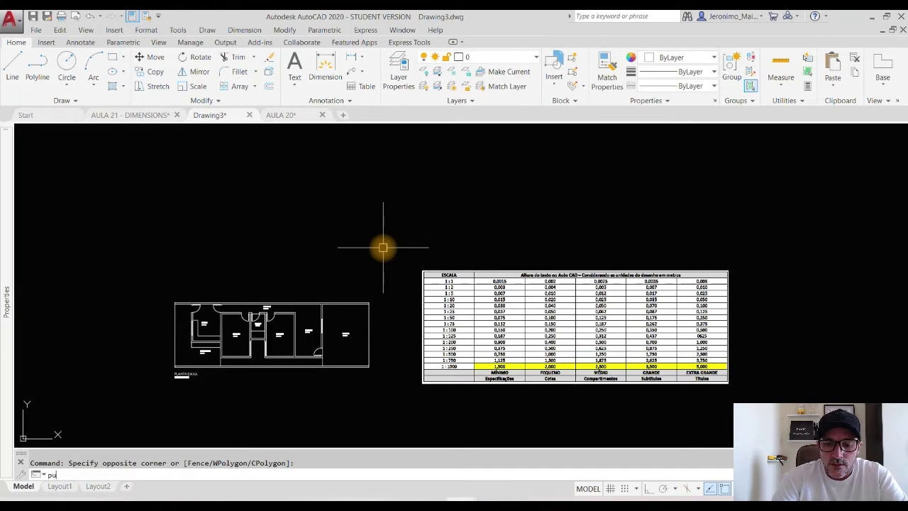
key("Return")
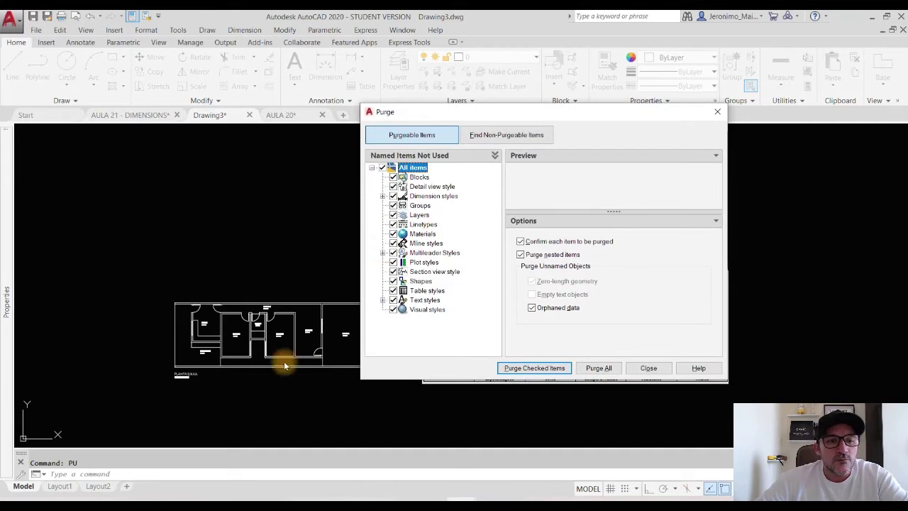
left_click(382, 196)
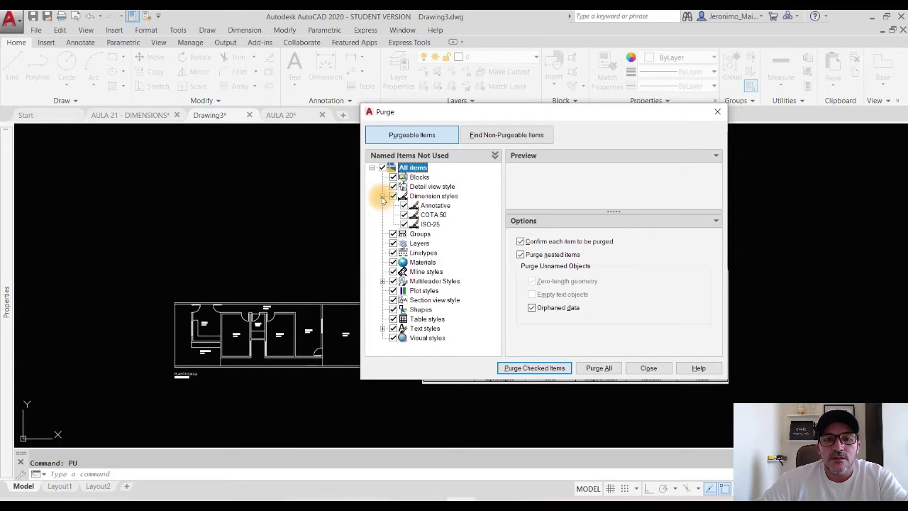
left_click(382, 197)
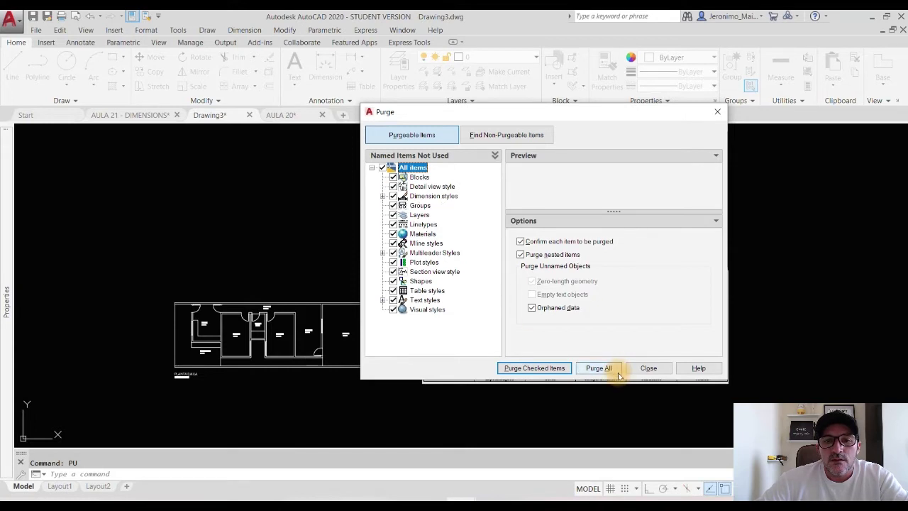
left_click(383, 253)
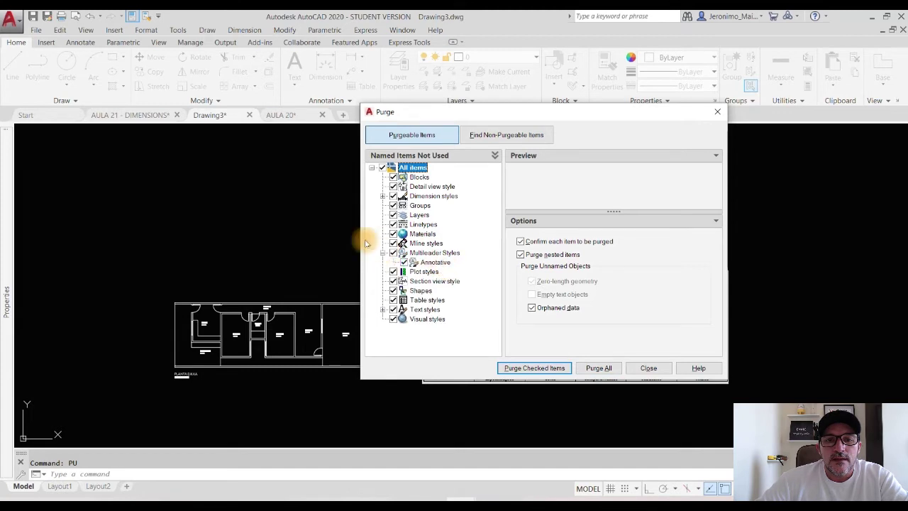
left_click(383, 253)
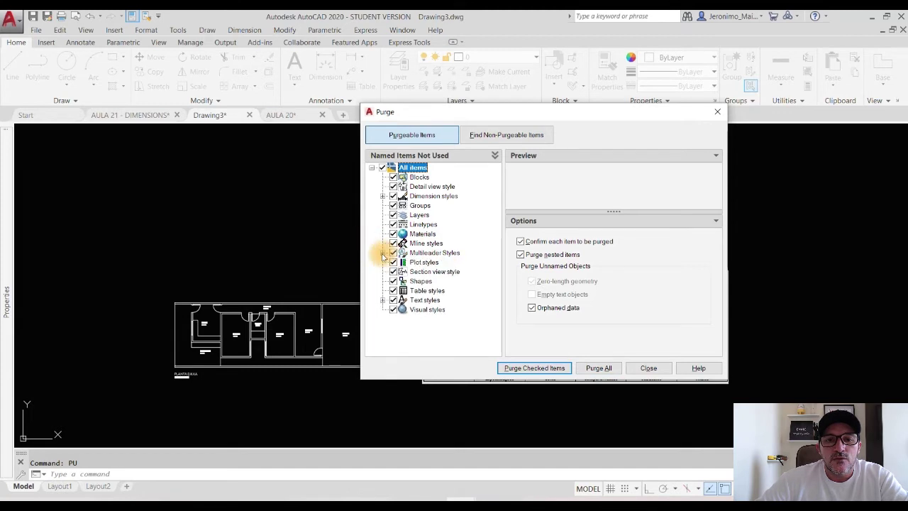
left_click(382, 299)
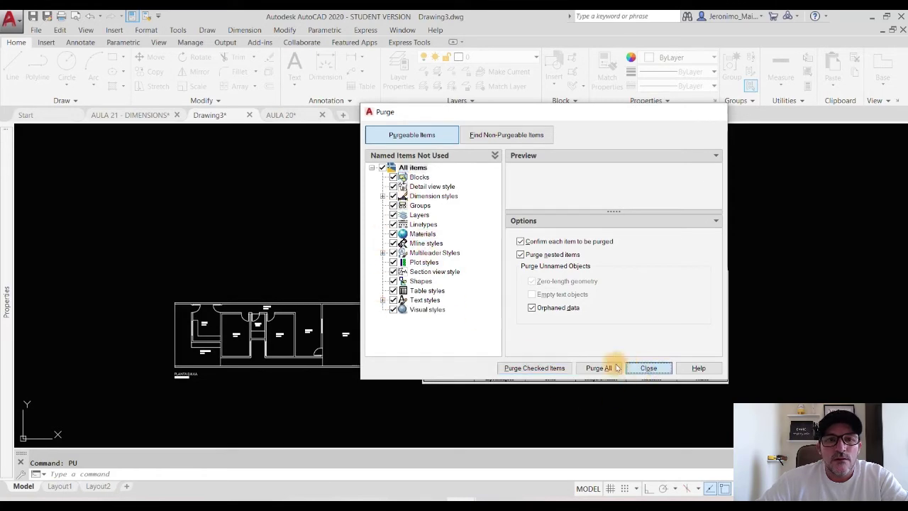
left_click(648, 368)
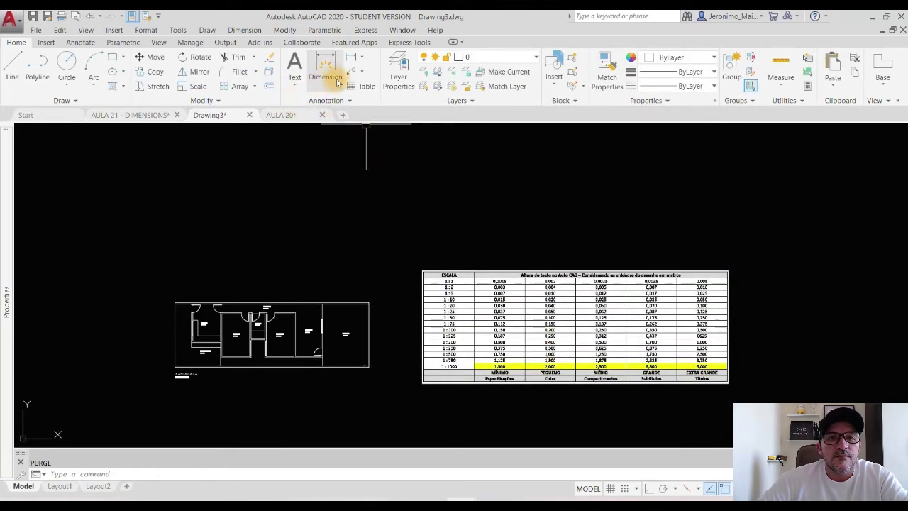
- Make ISO-25 the current dimension style in the Dimension Style Manager
left_click(349, 100)
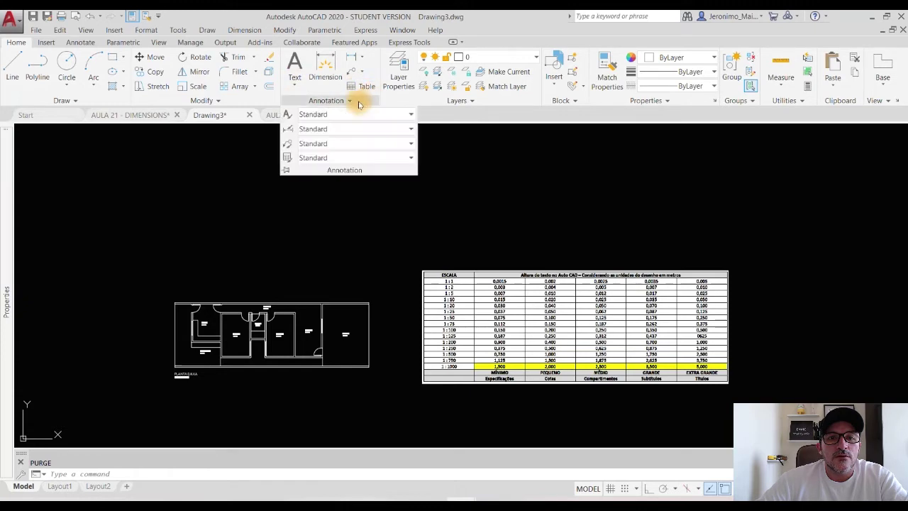
left_click(291, 131)
left_click(322, 215)
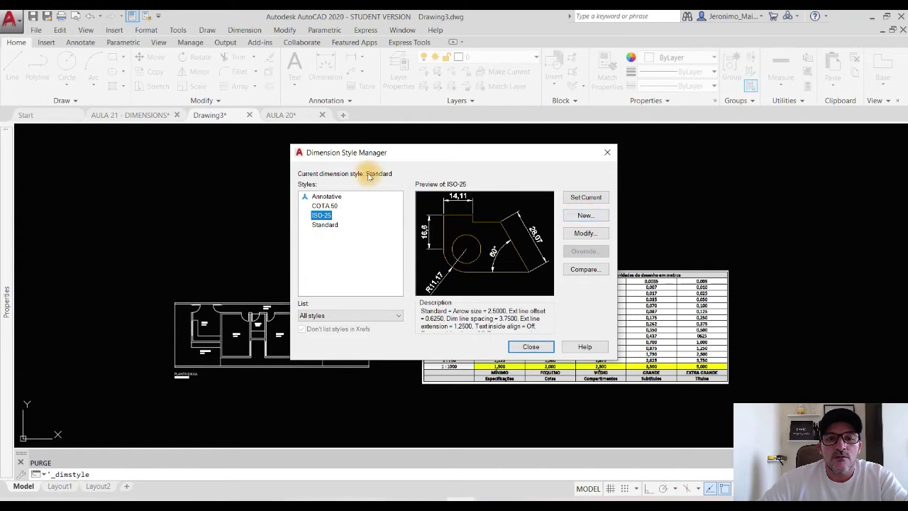
left_click(584, 197)
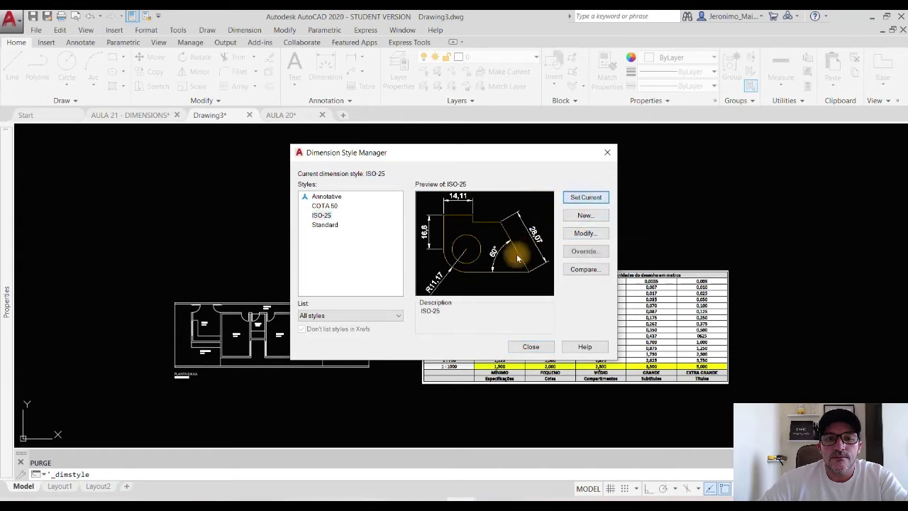
left_click(528, 347)
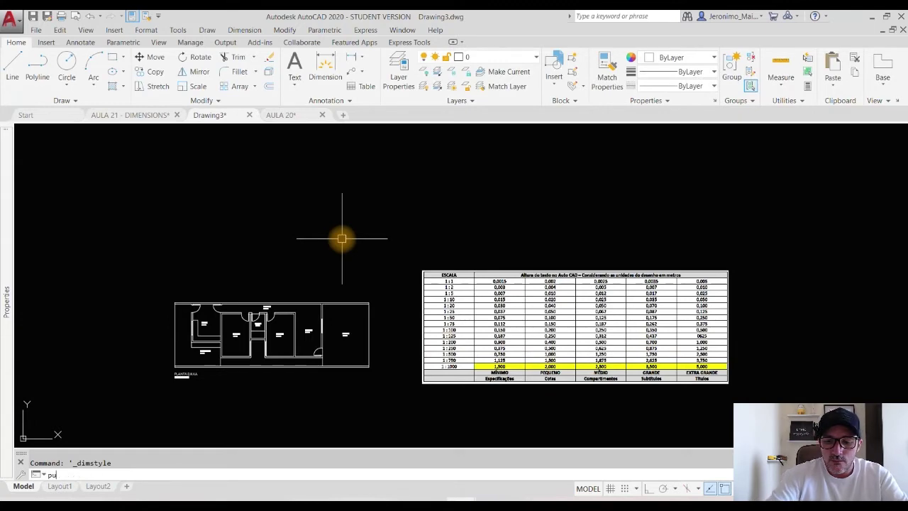
- Purge all unused named items from the drawing in one go, confirming for all checked items
type("pu")
key("Return")
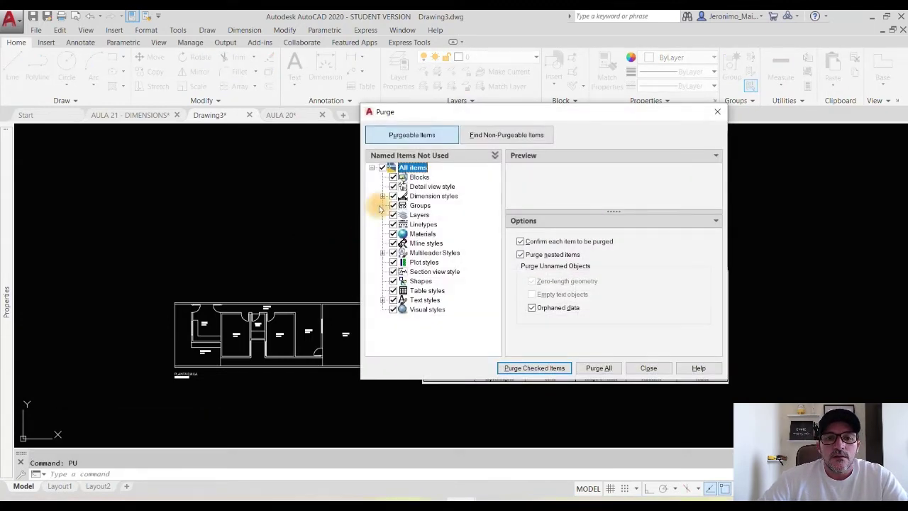
left_click(604, 369)
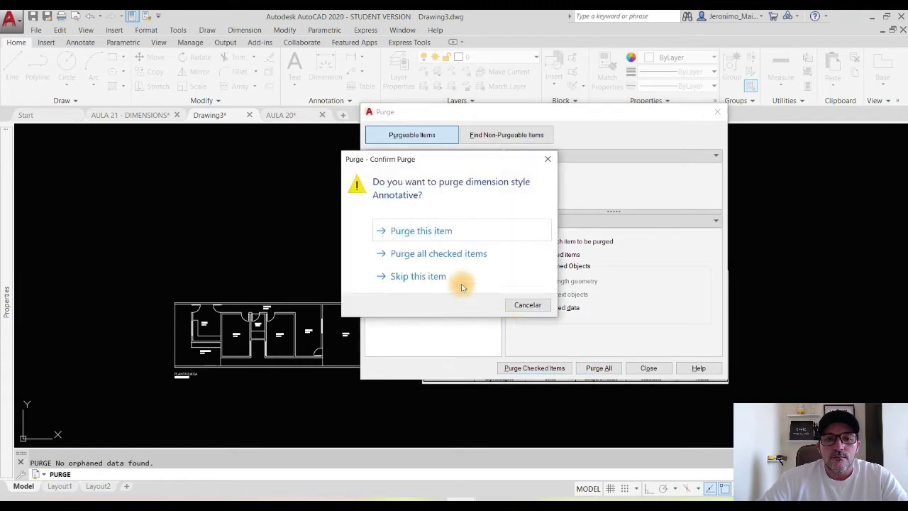
left_click(441, 255)
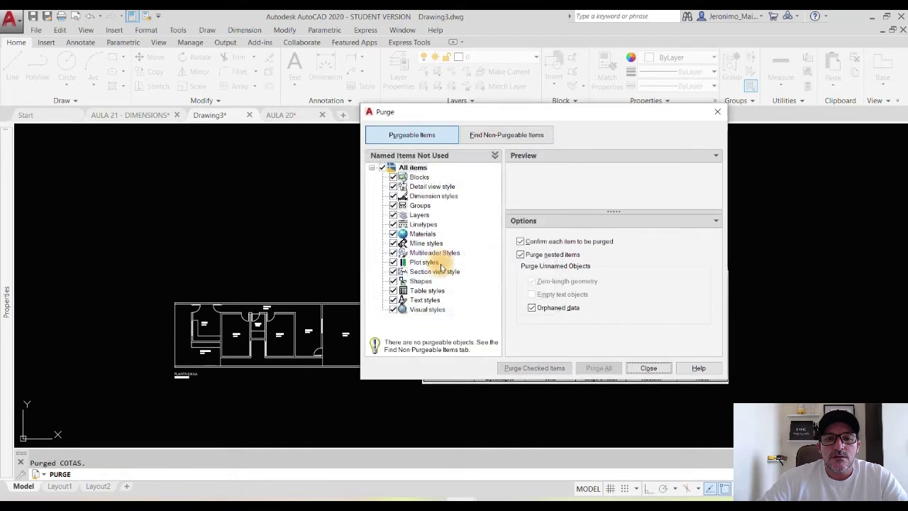
left_click(654, 371)
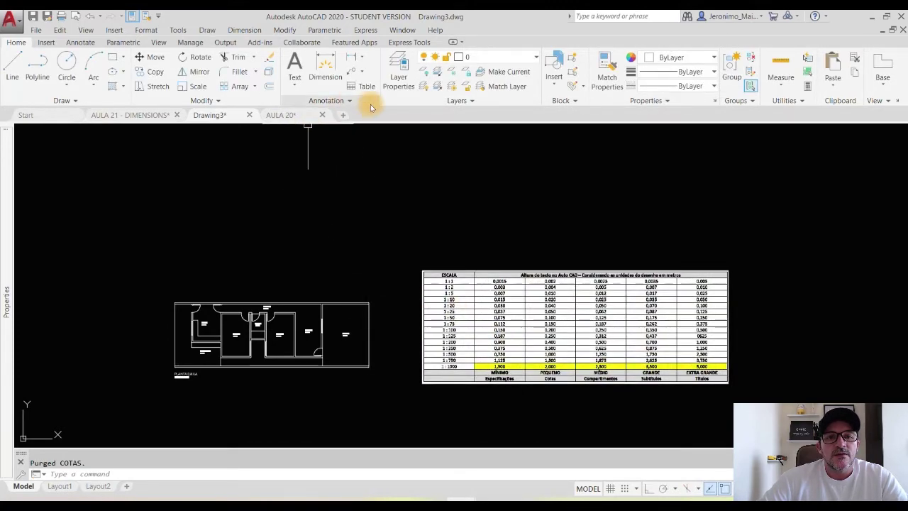
- Check which dimension styles remain in the Dimension Style Manager after the purge
left_click(349, 100)
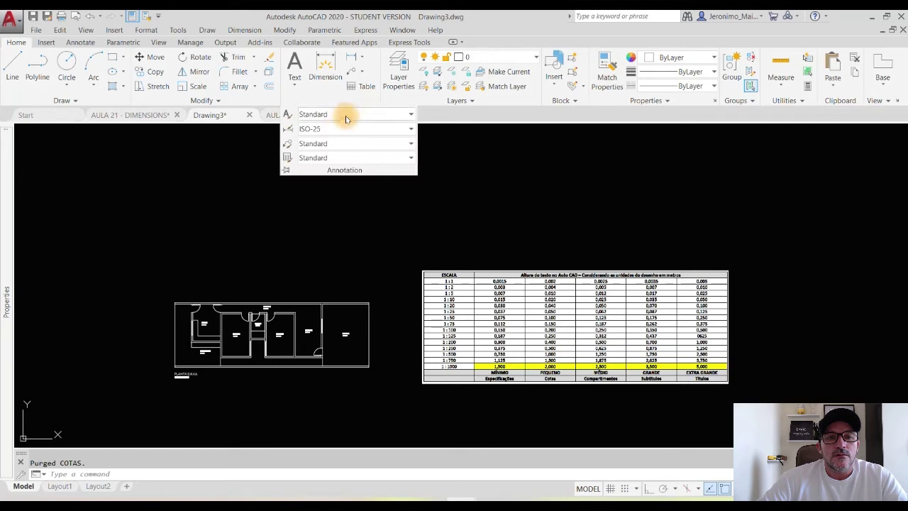
left_click(290, 130)
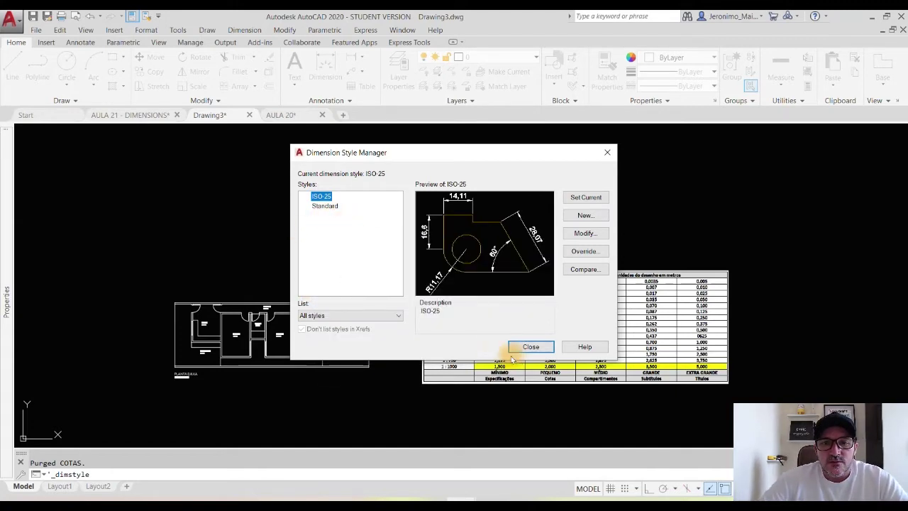
left_click(530, 347)
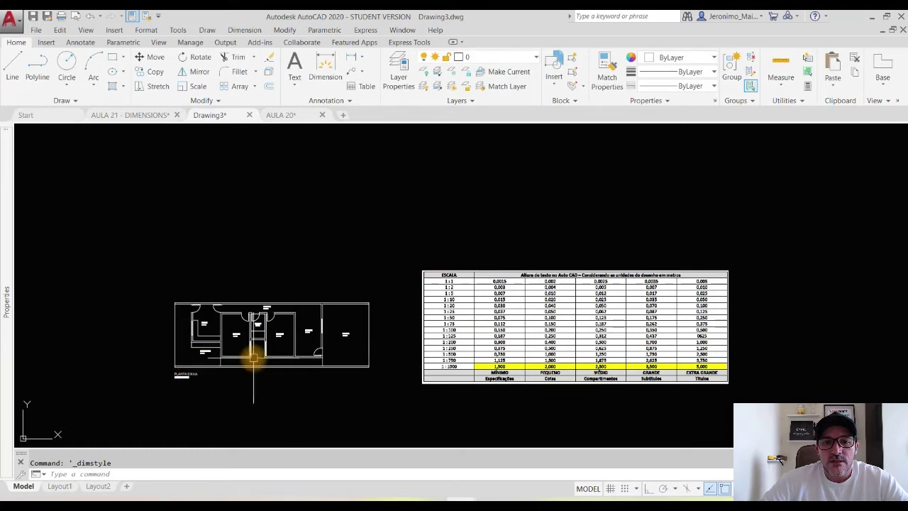
- Examine the scale note below the floor plan and the text heights for that scale in the ESCALA table
middle_click_drag(294, 374, 336, 339)
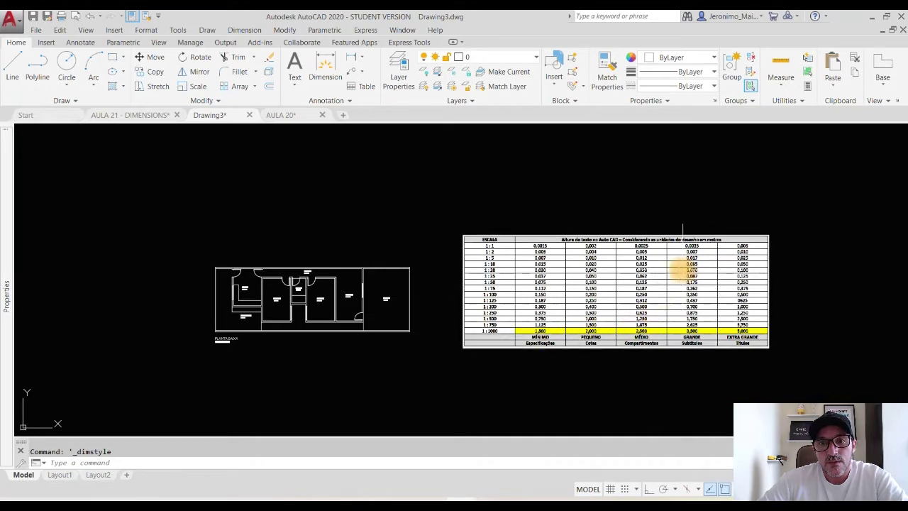
scroll(657, 285, "up", 2)
middle_click_drag(213, 356, 419, 345)
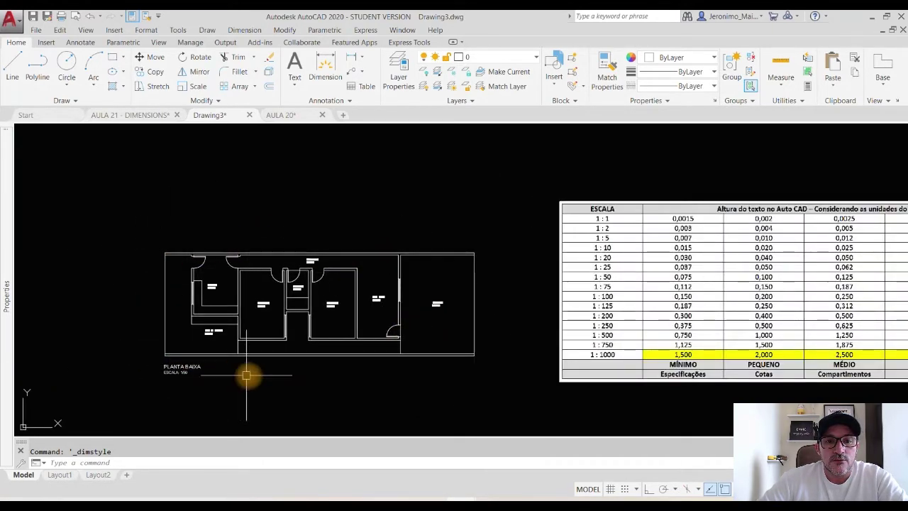
scroll(260, 364, "up", 2)
middle_click_drag(288, 356, 359, 347)
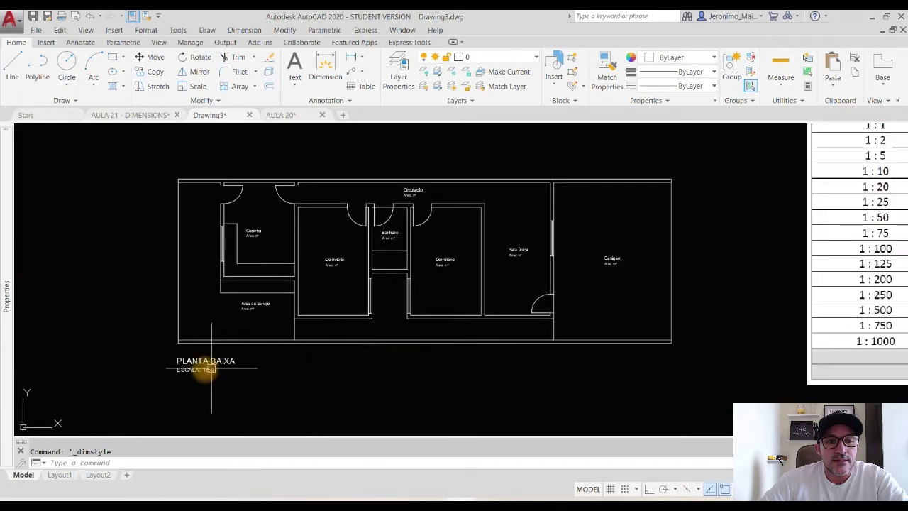
scroll(185, 370, "up", 4)
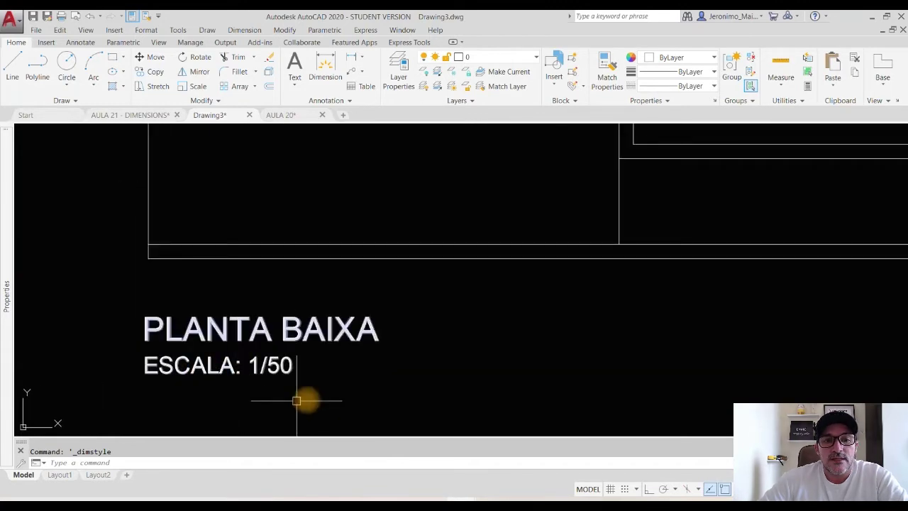
scroll(259, 375, "down", 3)
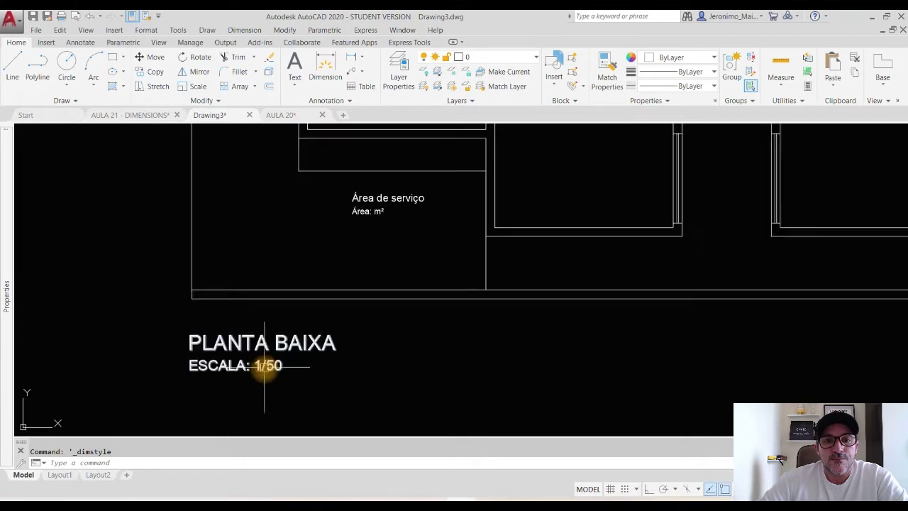
middle_click_drag(535, 292, 24, 344)
scroll(362, 327, "down", 2)
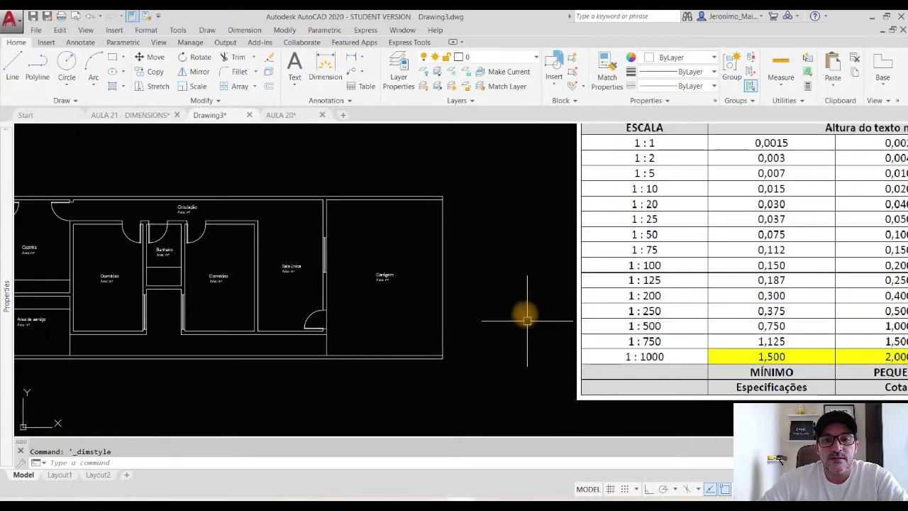
middle_click_drag(522, 314, 72, 331)
scroll(137, 335, "down", 2)
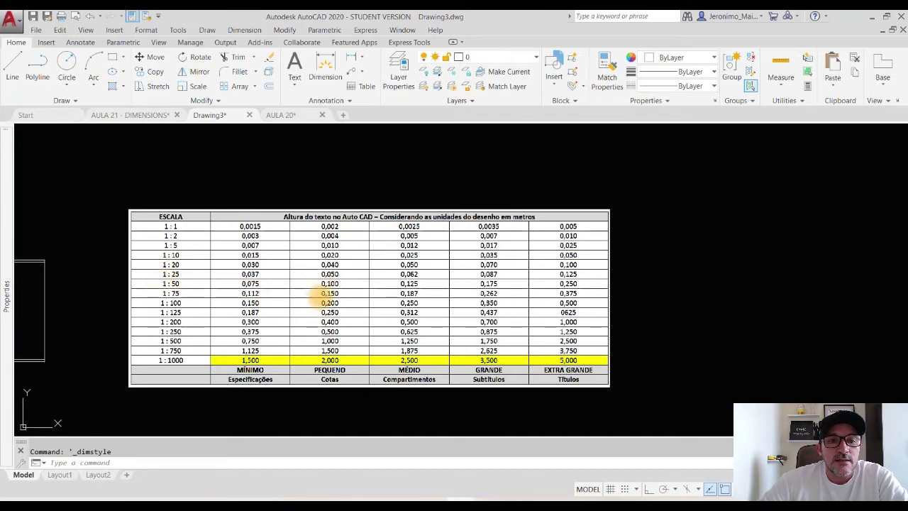
- Add a linear dimension across the full width of the floor plan, placing its line about 1.64 units above the upper wall
middle_click_drag(308, 324, 579, 317)
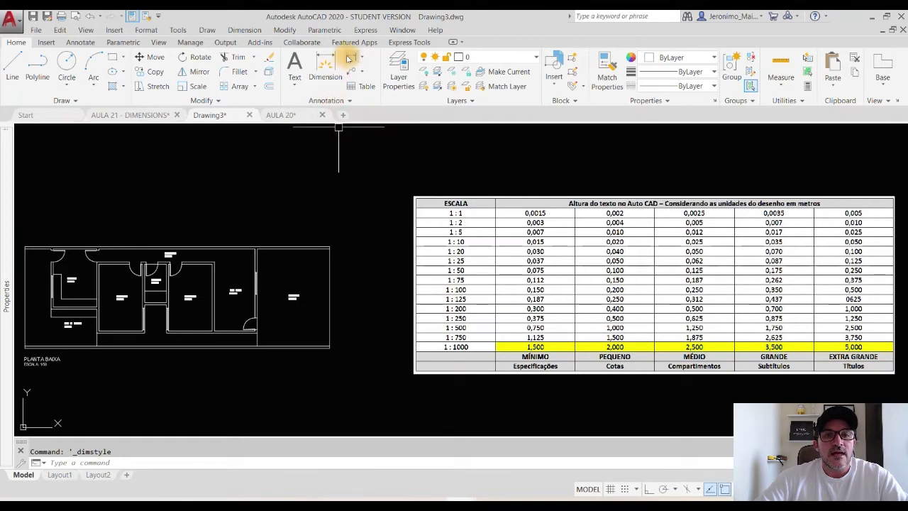
left_click(350, 58)
middle_click_drag(269, 236, 435, 230)
left_click(192, 242)
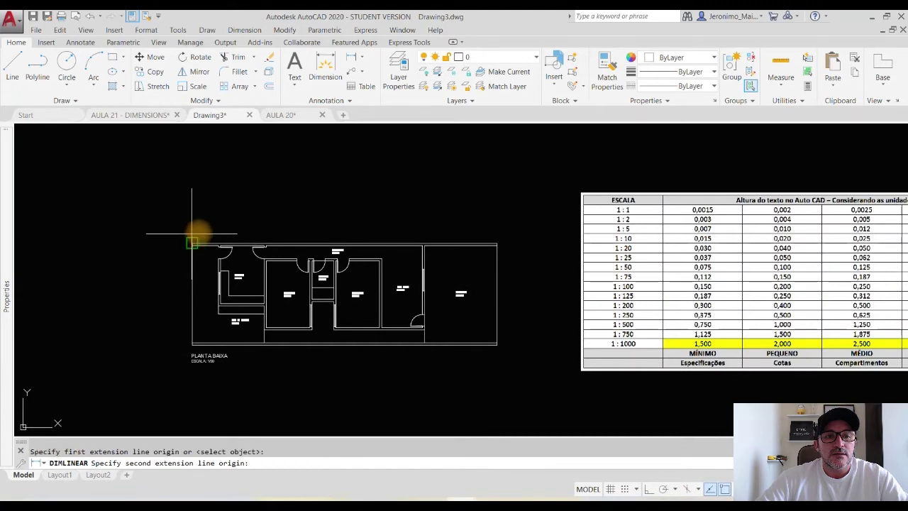
left_click(498, 243)
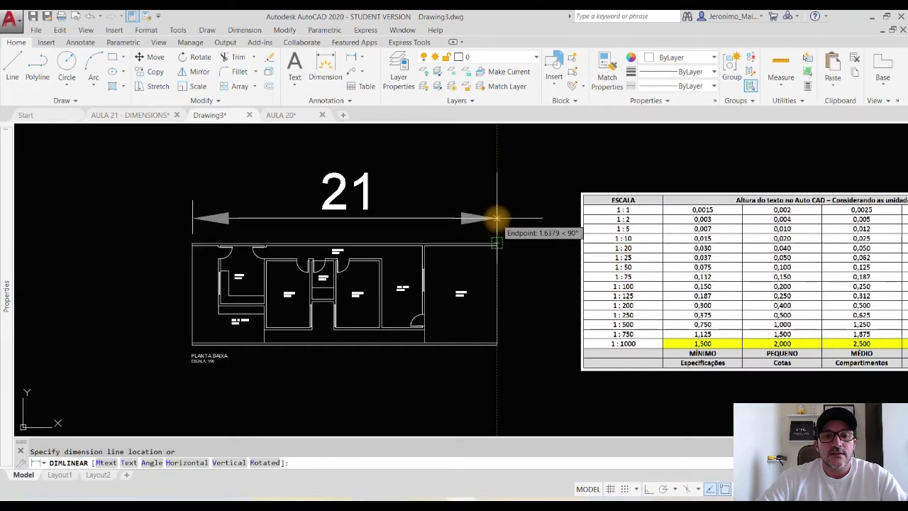
left_click(501, 218)
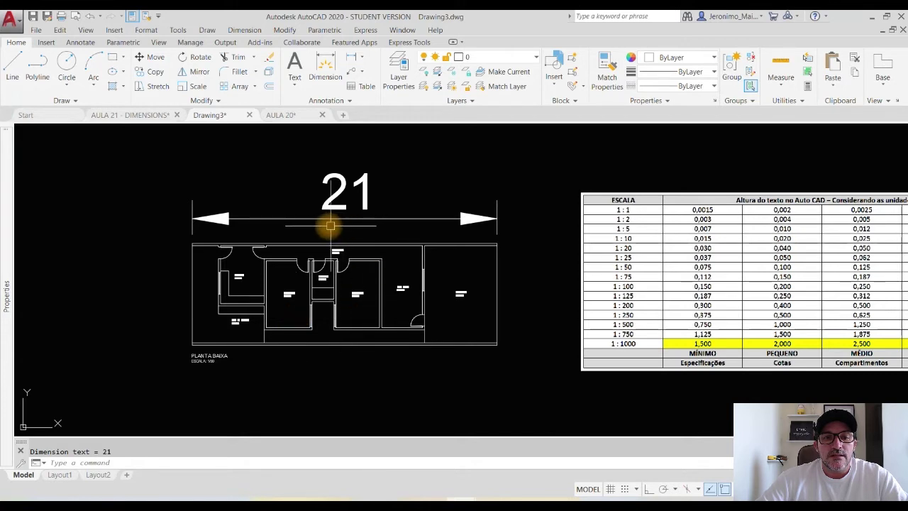
- Check the dimension style and text height of the overall width dimension in its properties, and clear the selection
left_click(333, 197)
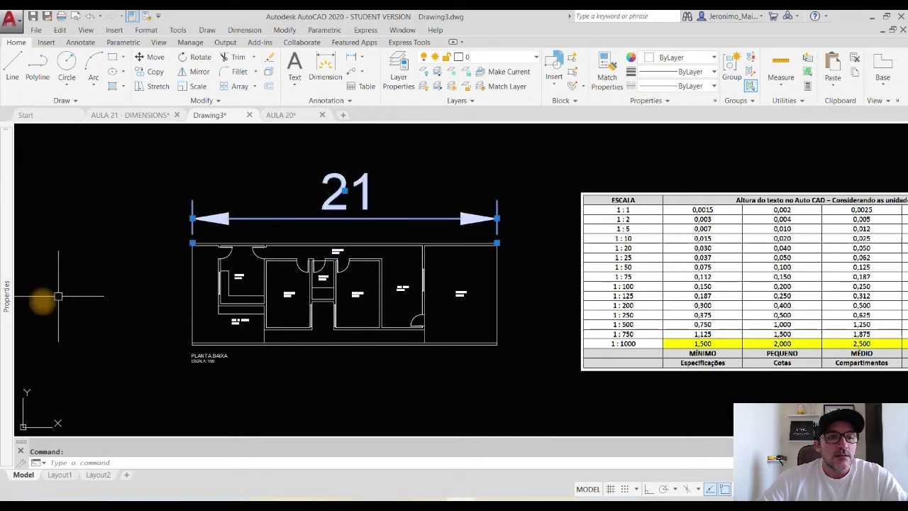
mouse_move(2, 309)
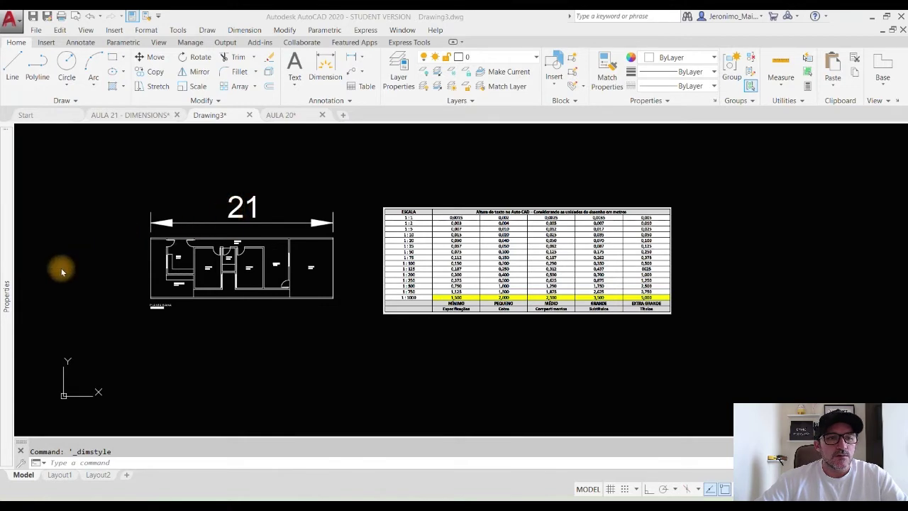
mouse_move(7, 292)
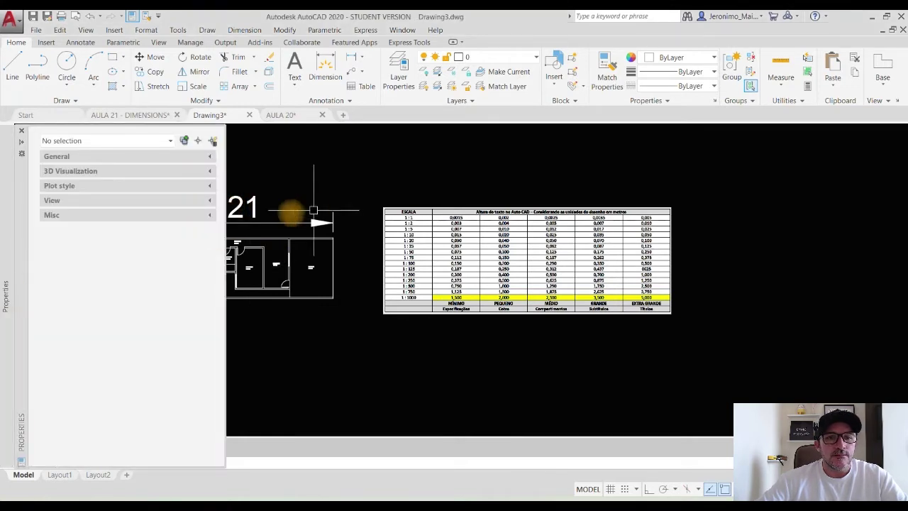
left_click(178, 222)
mouse_move(6, 262)
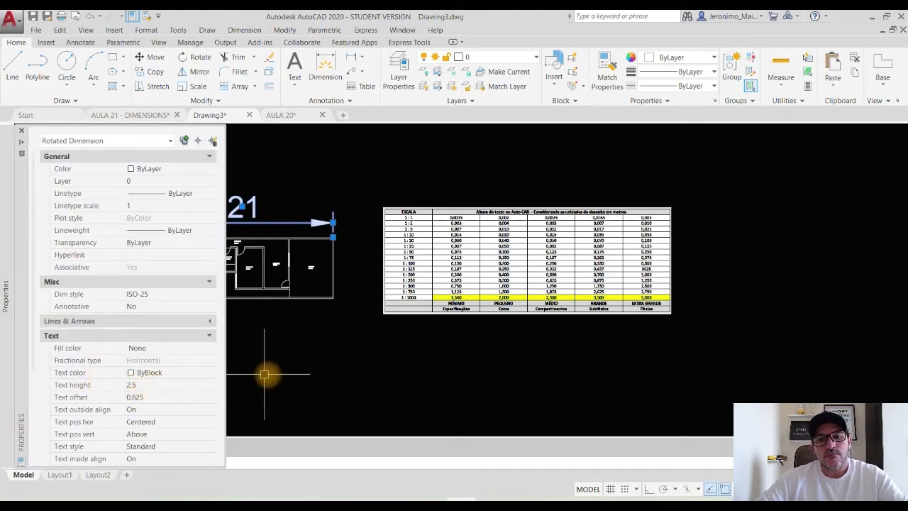
key("Escape")
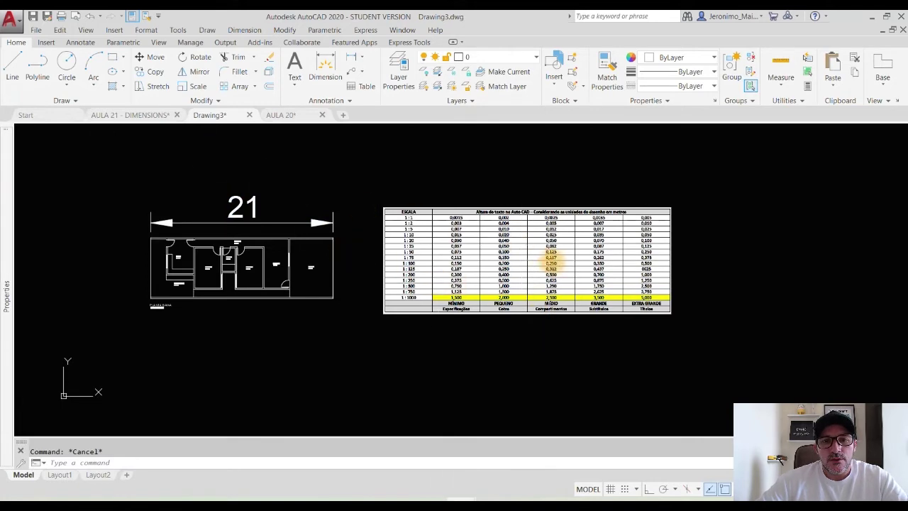
- Consult the ESCALA table, switch to Calculator to compute 2,5 × 50 divided by 0,1, and return to the drawing
scroll(547, 259, "up", 4)
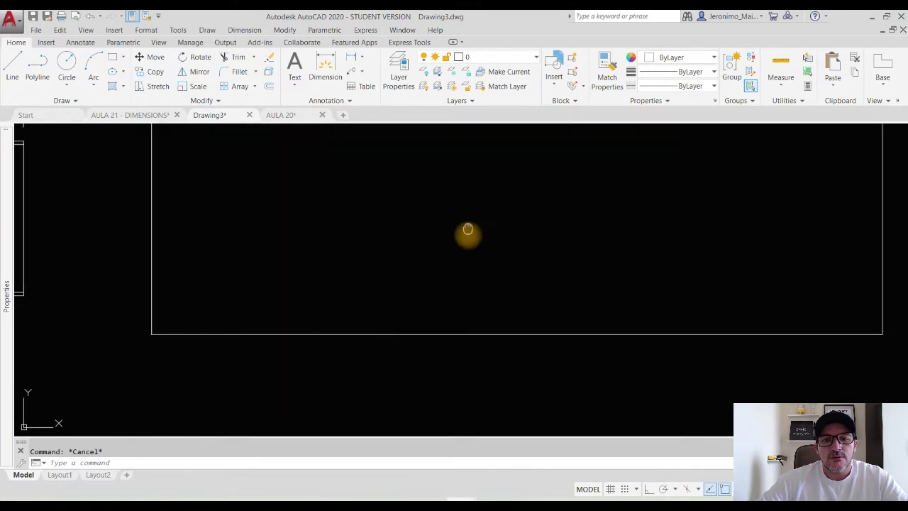
middle_click_drag(467, 229, 457, 311)
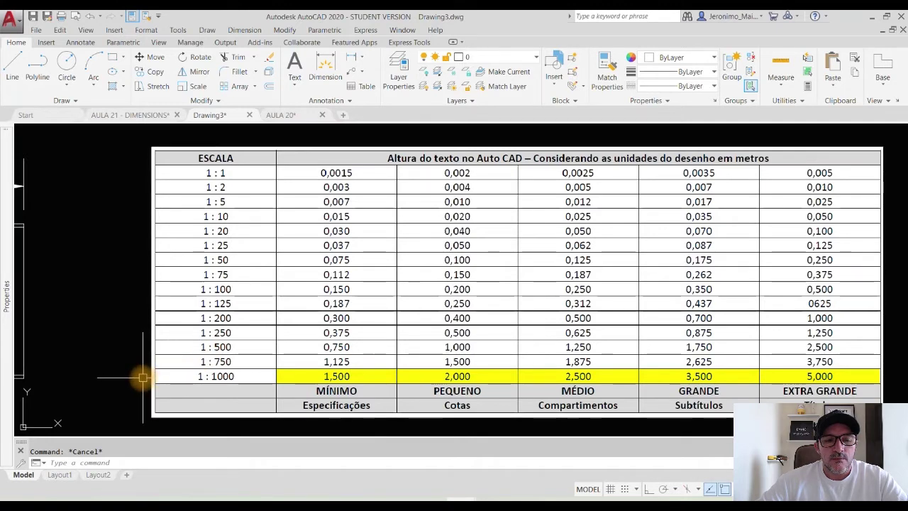
scroll(336, 361, "down", 4)
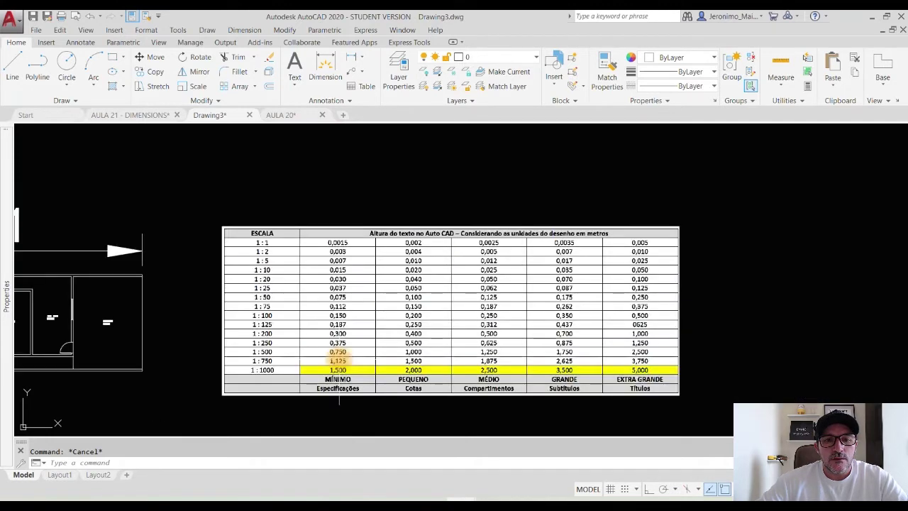
scroll(379, 350, "up", 2)
middle_click_drag(409, 326, 473, 316)
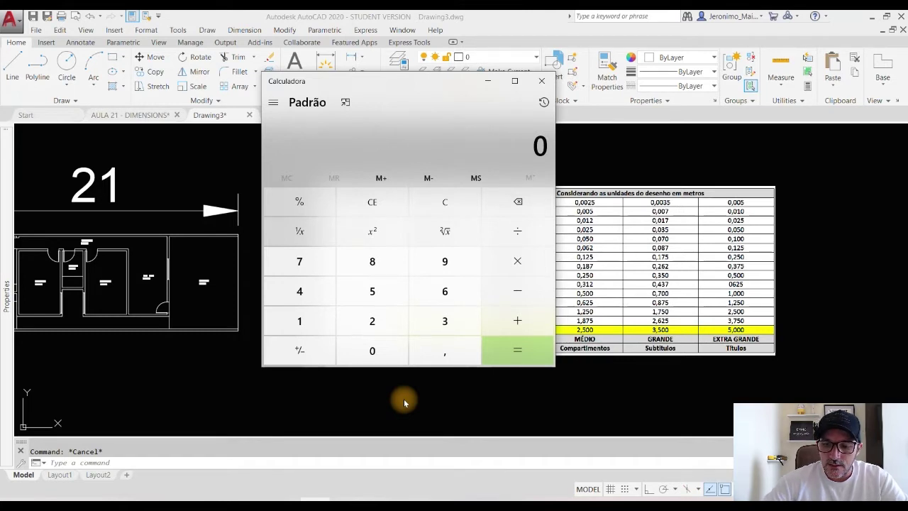
type("5")
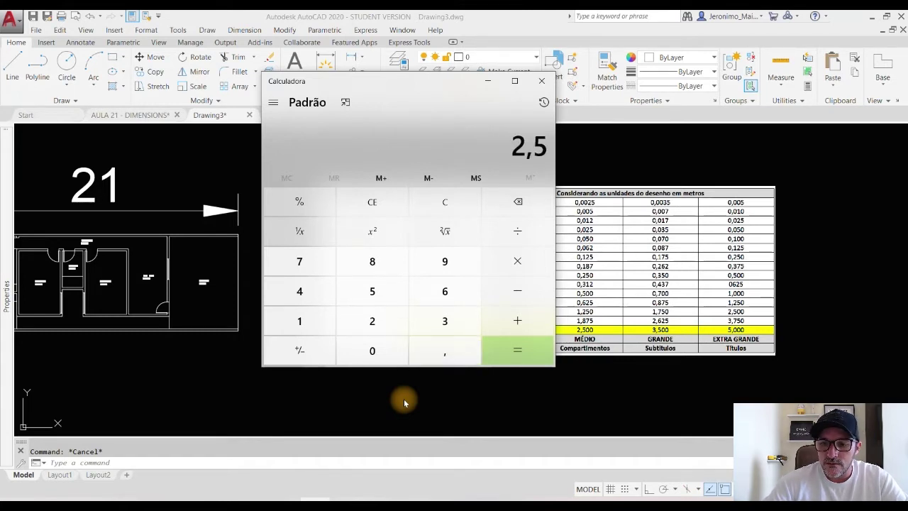
type(" × 50")
key("Return")
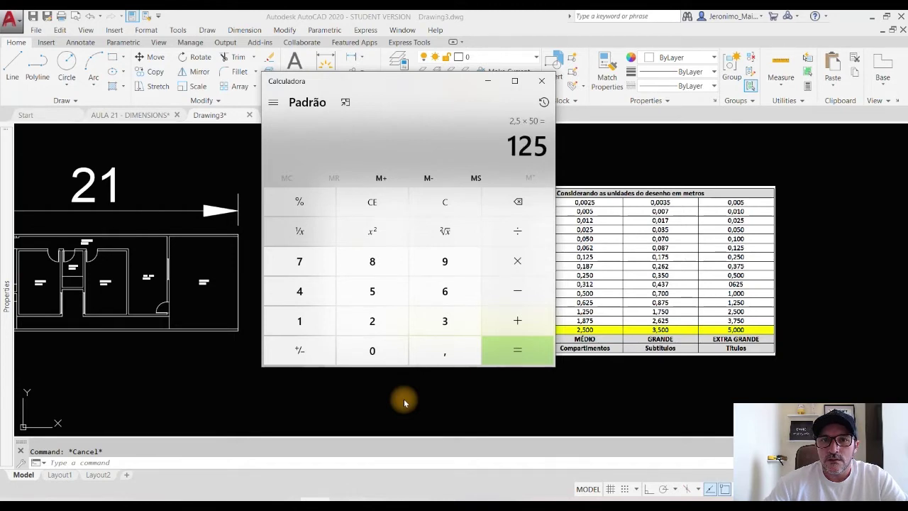
key("slash")
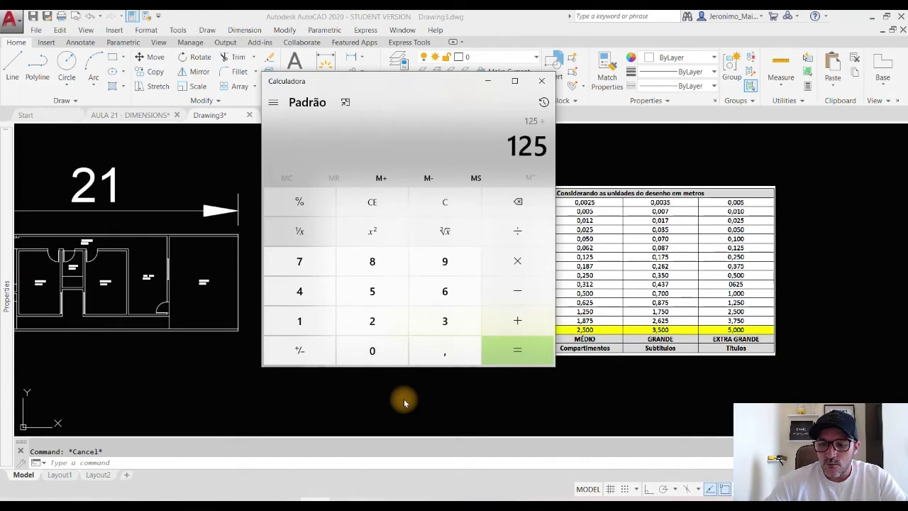
type(",1")
key("Return")
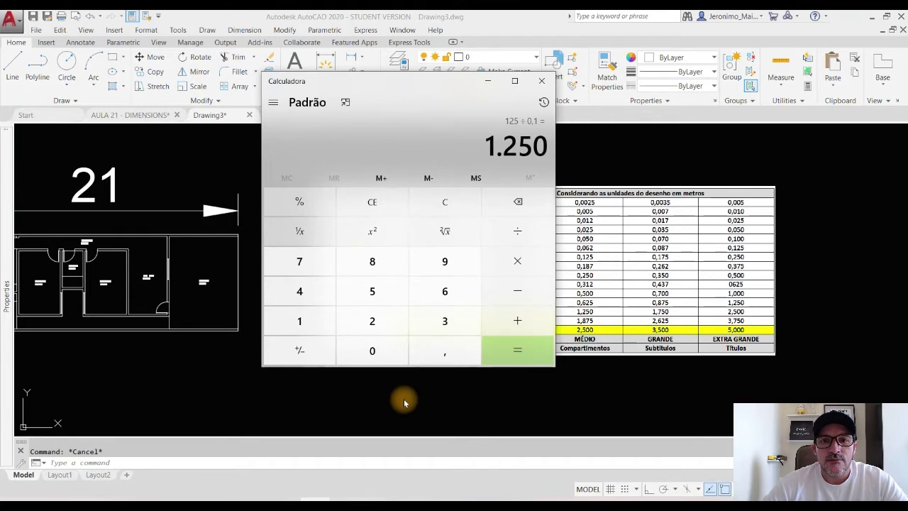
left_click(403, 398)
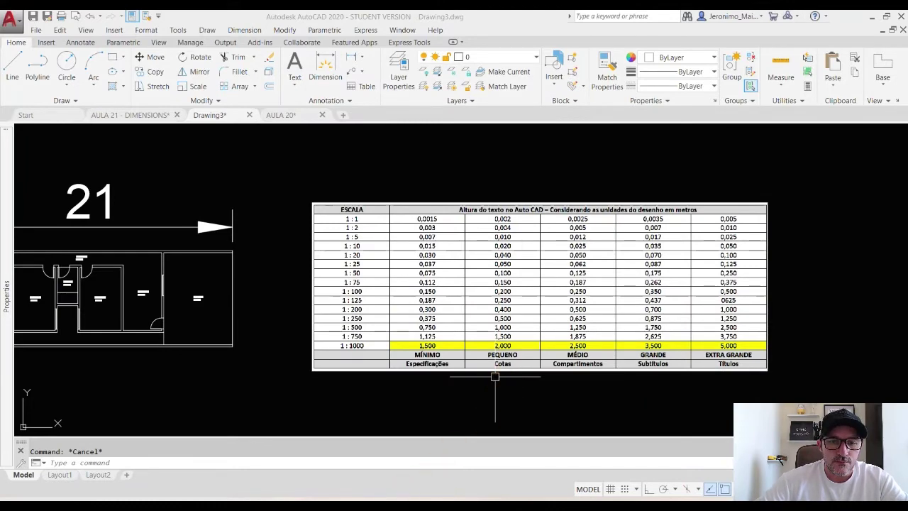
- Switch to Calculator, divide 50 by 1250 to get the overall dimension scale, and return to the drawing
key("alt+Tab")
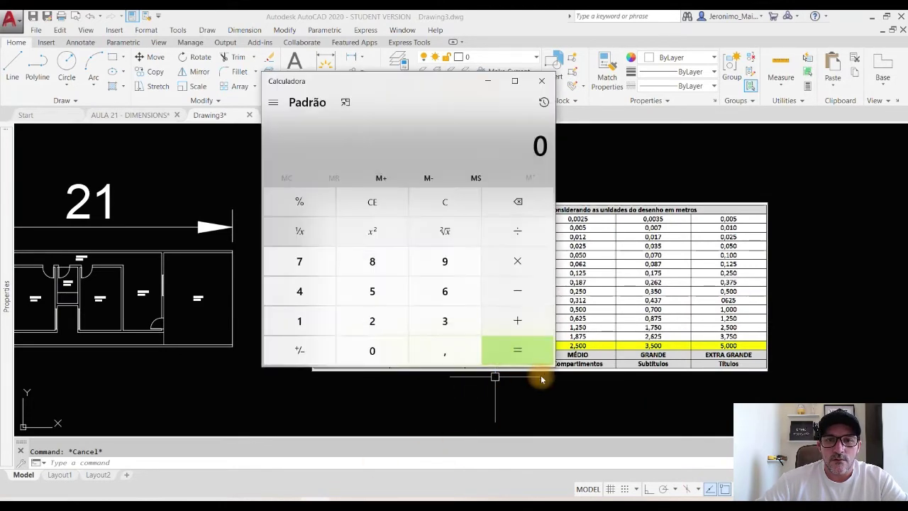
type("50/")
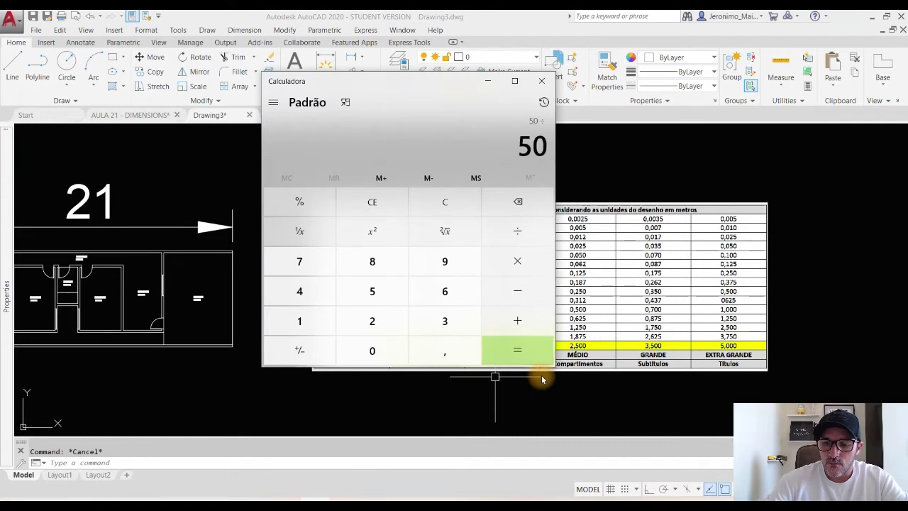
type("1250")
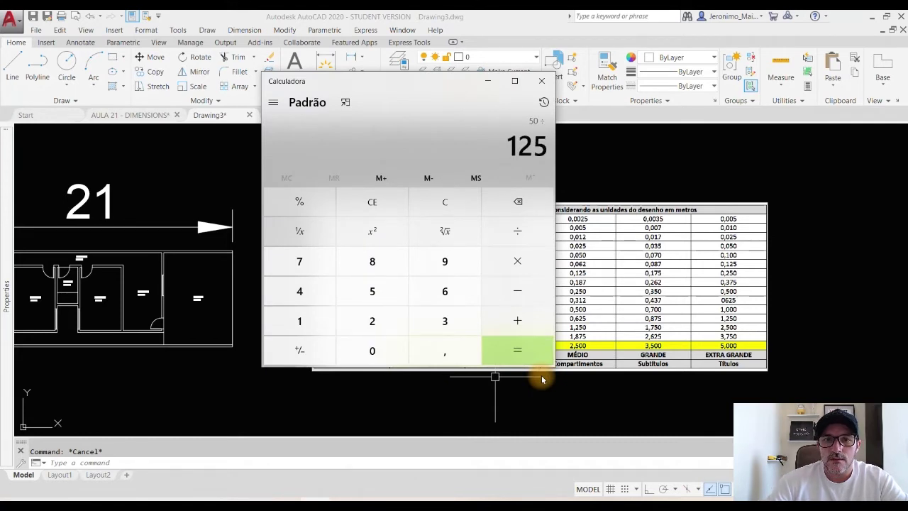
key("Return")
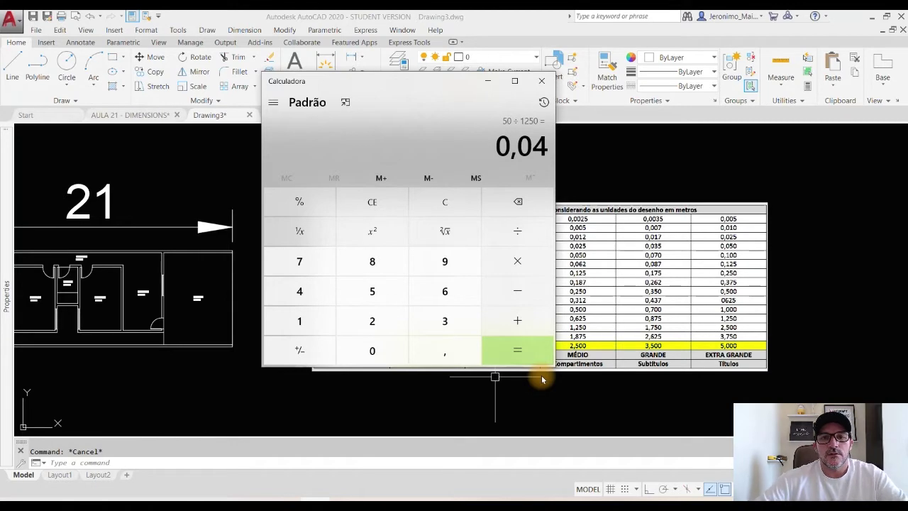
left_click(629, 175)
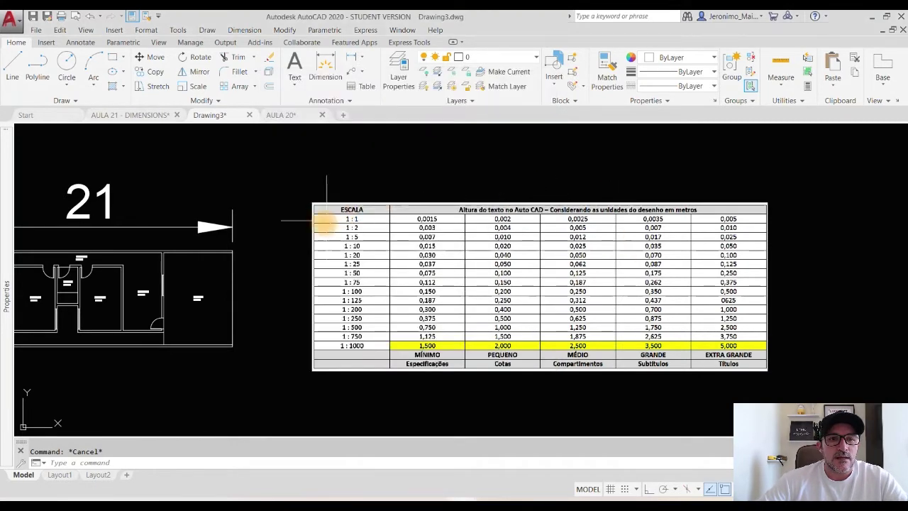
- Modify the ISO-25 dimension style to use an overall scale of 0.04
middle_click_drag(323, 223, 542, 241)
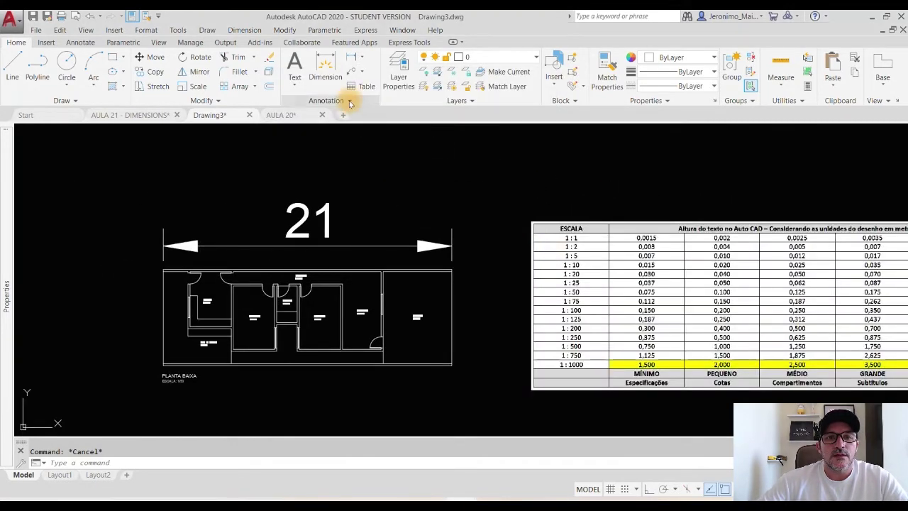
left_click(350, 104)
left_click(290, 131)
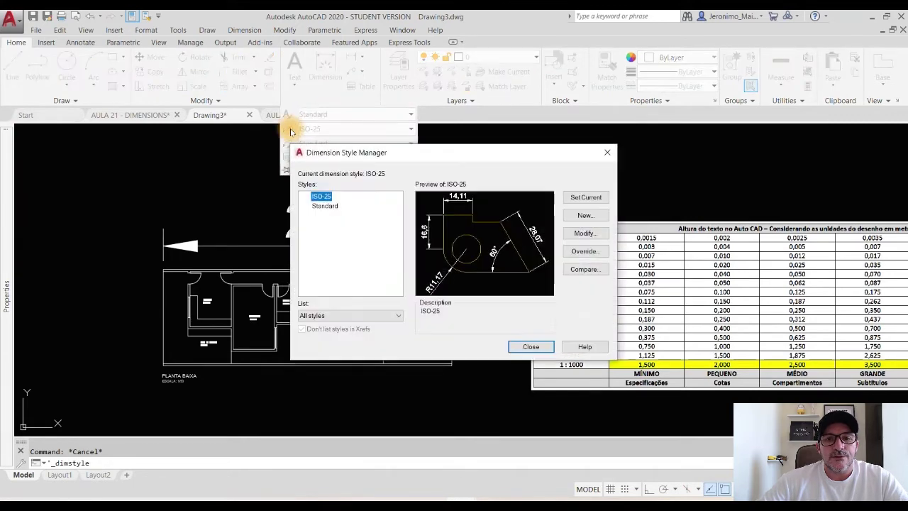
left_click(597, 235)
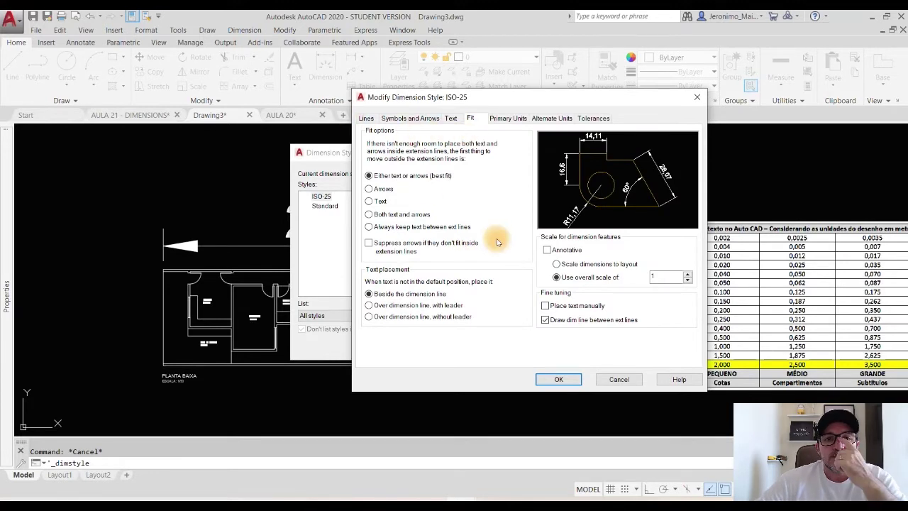
left_click(451, 120)
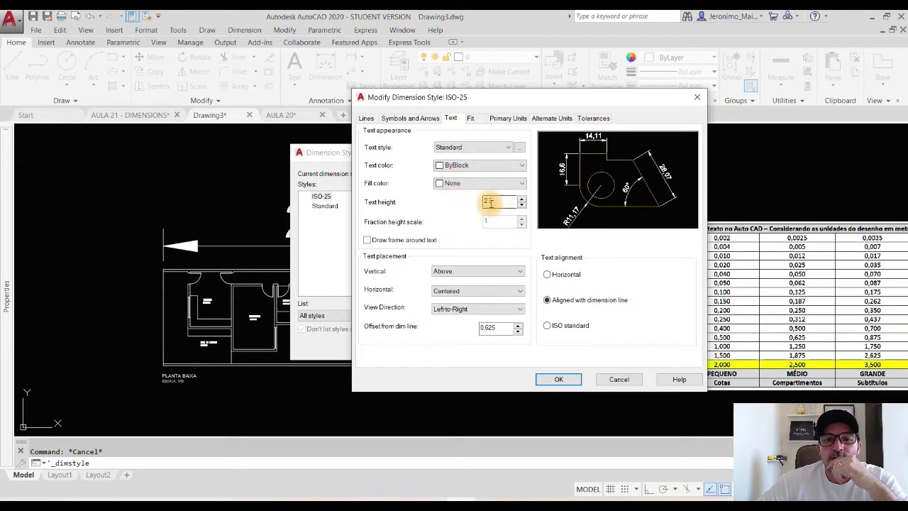
left_click(478, 120)
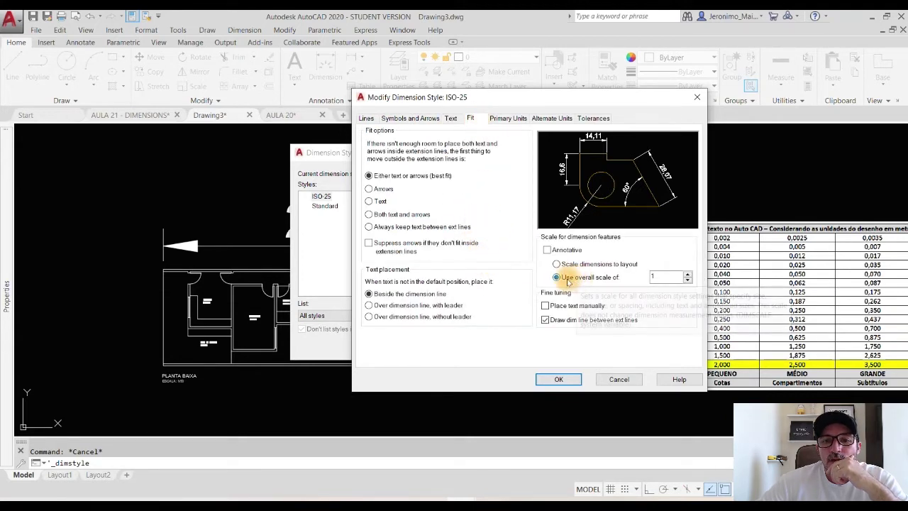
double_click(655, 276)
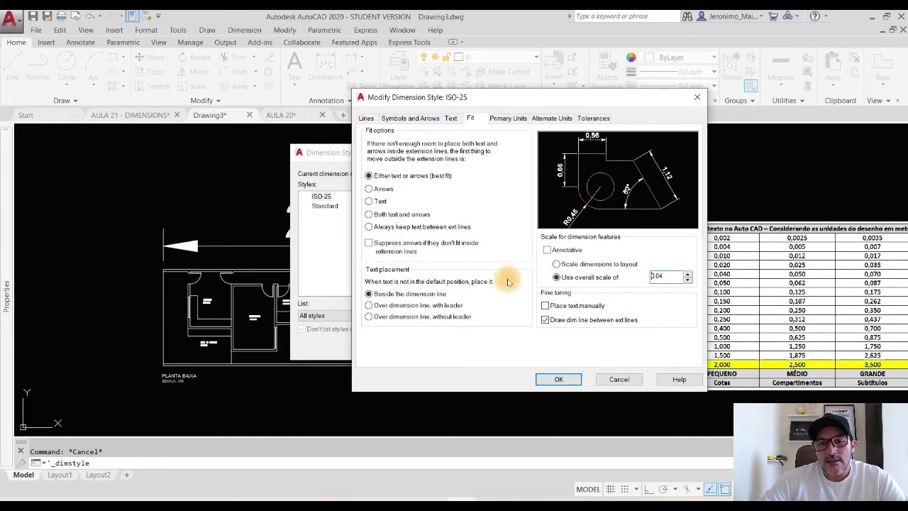
left_click(558, 380)
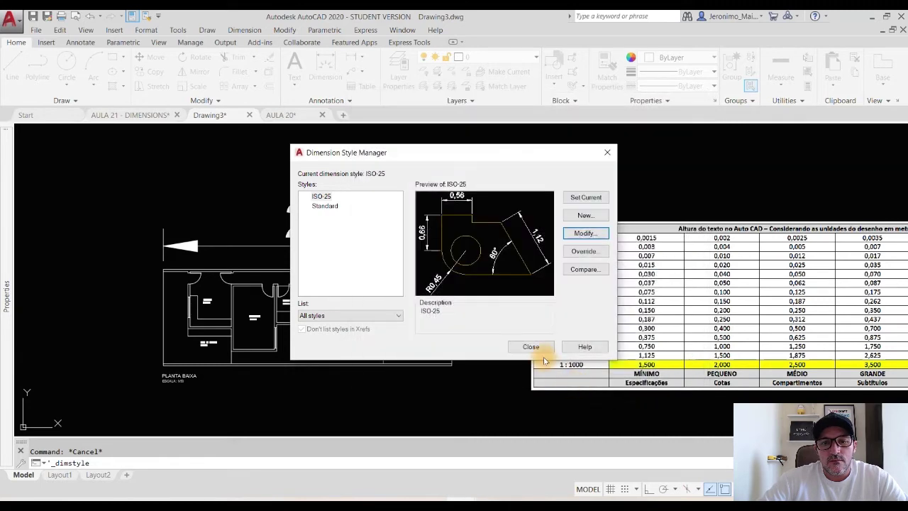
left_click(531, 347)
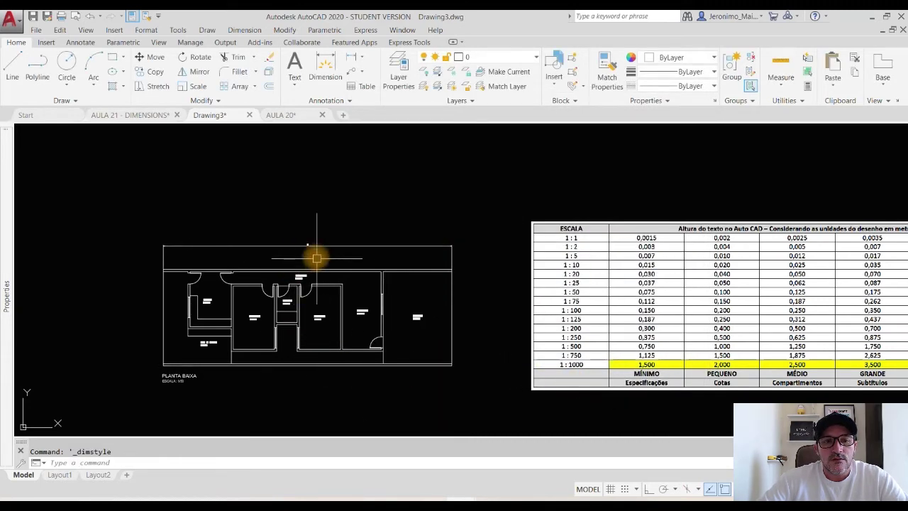
- Inspect the rescaled overall width dimension above the plan and check its text height in the properties
scroll(316, 258, "up", 5)
scroll(297, 241, "down", 1)
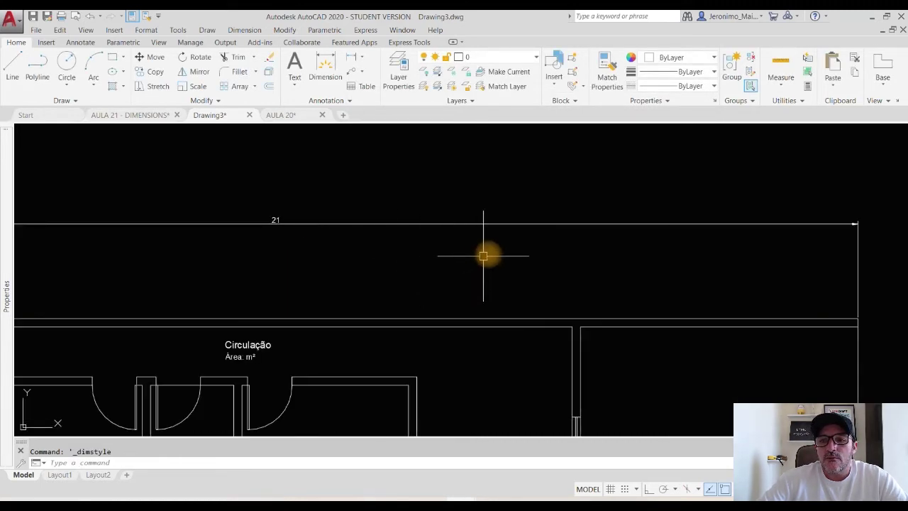
scroll(547, 253, "down", 4)
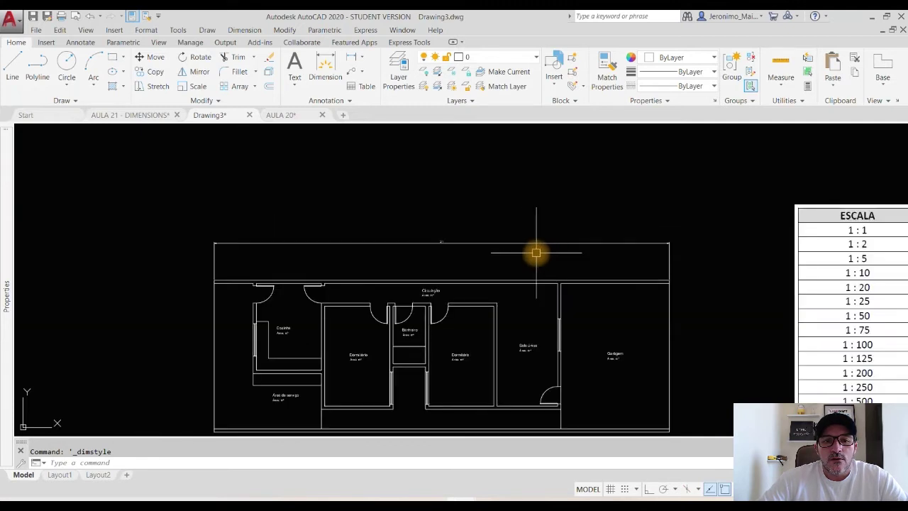
left_click(452, 244)
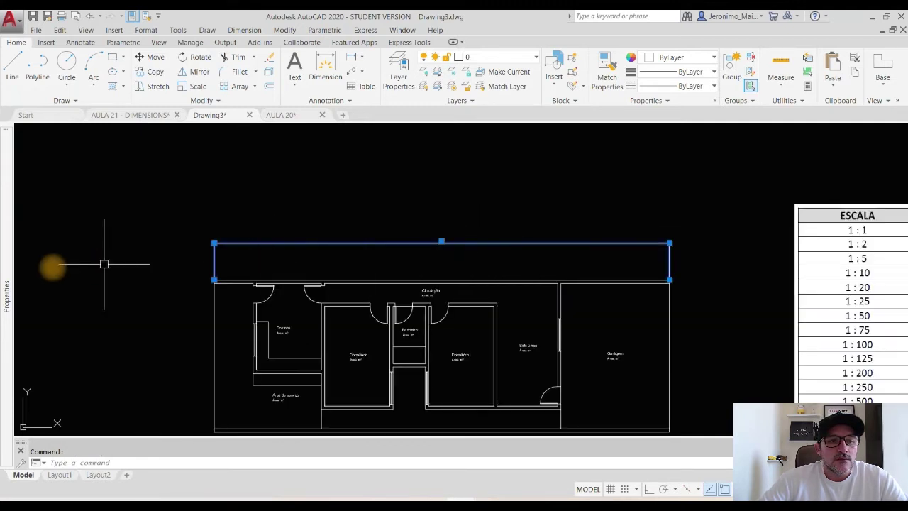
mouse_move(7, 291)
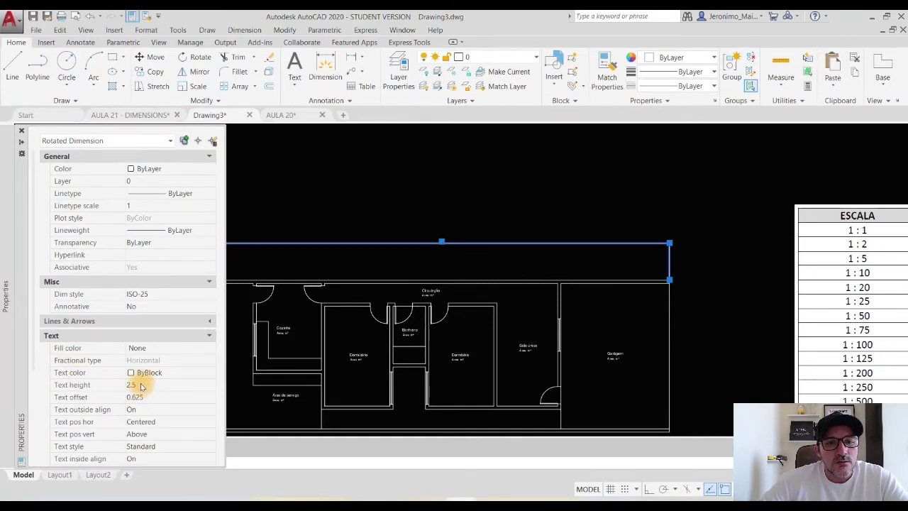
- Stretch the overall width dimension line downward so it sits closer to the top edge of the floor plan
key("Escape")
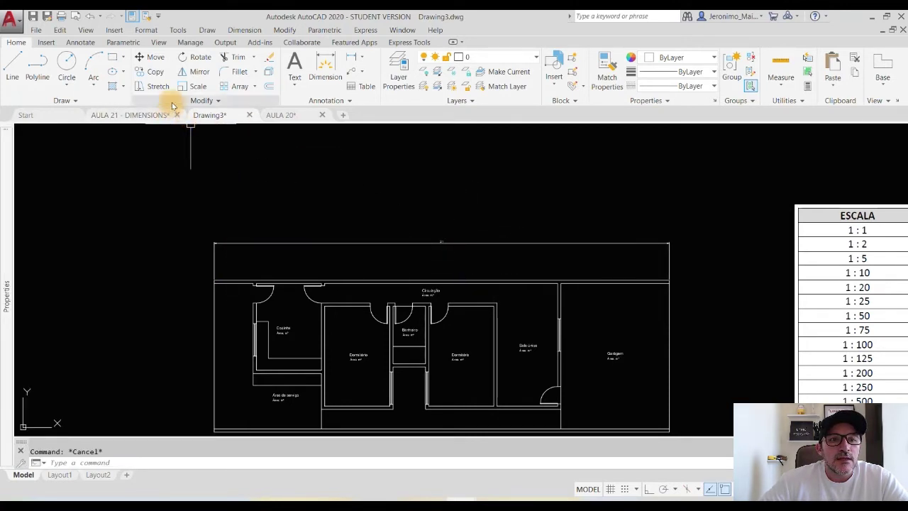
left_click(157, 86)
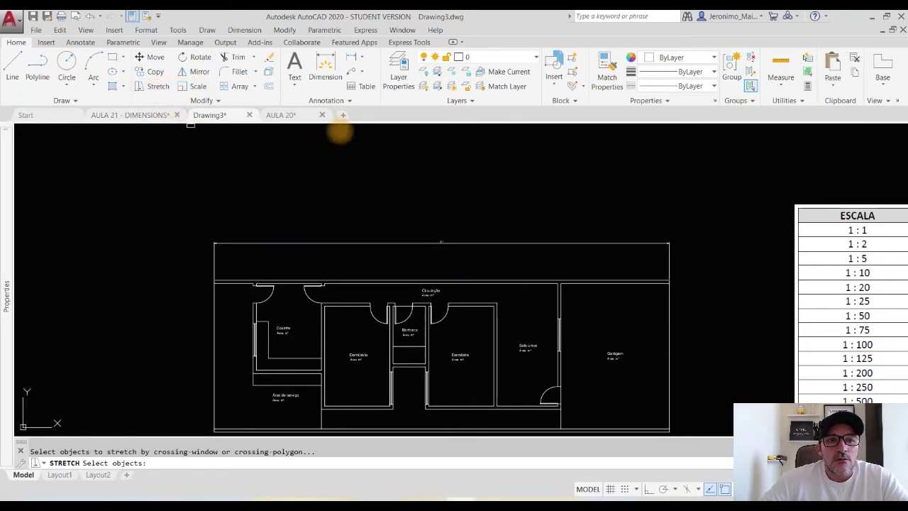
left_click(719, 225)
left_click(160, 248)
key("Return")
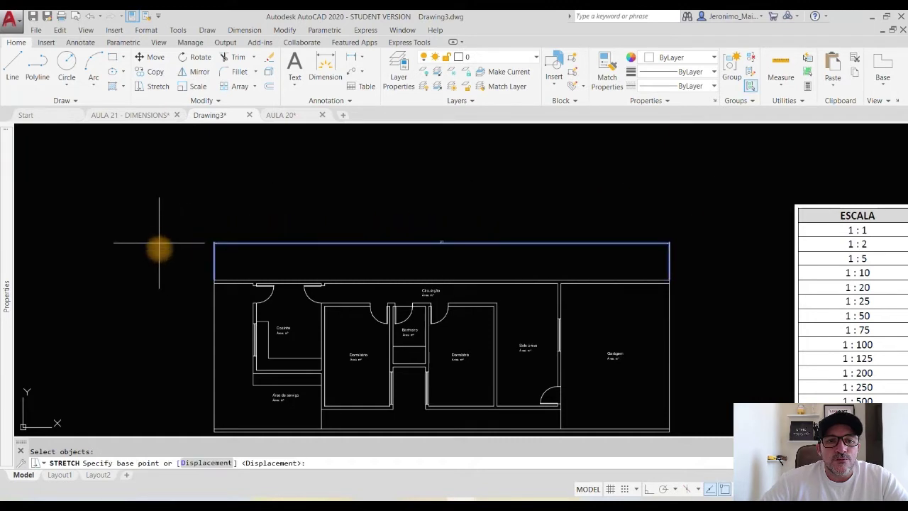
left_click(160, 248)
left_click(162, 271)
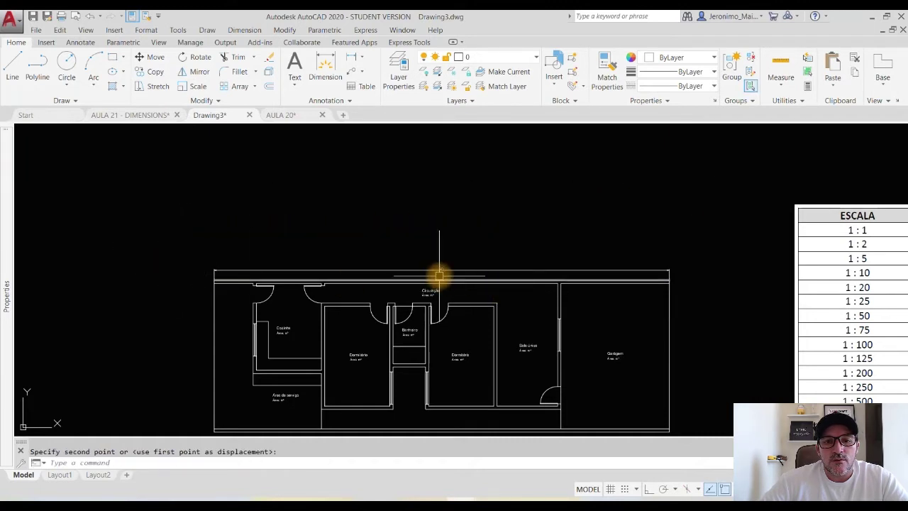
scroll(439, 275, "up", 8)
scroll(478, 263, "down", 6)
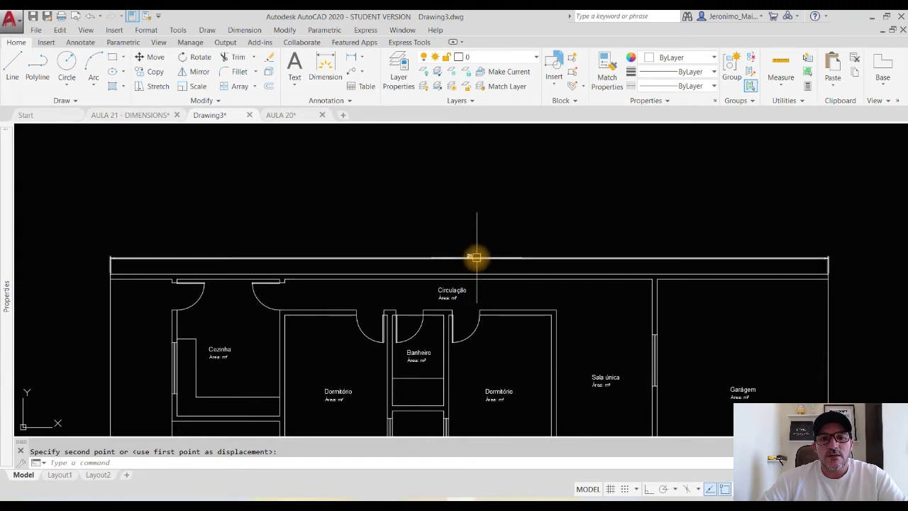
- Modify the ISO-25 dimension style to use an overall scale of 1
left_click(475, 258)
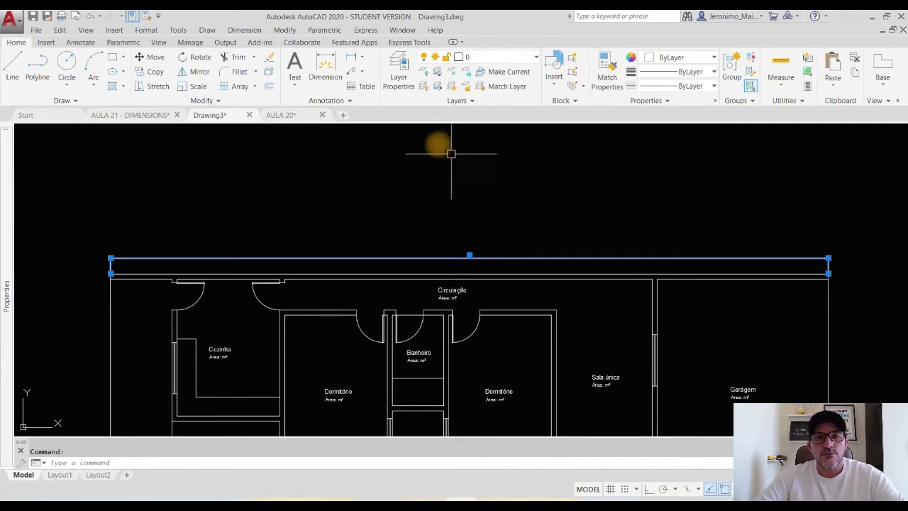
key("Escape")
left_click(345, 100)
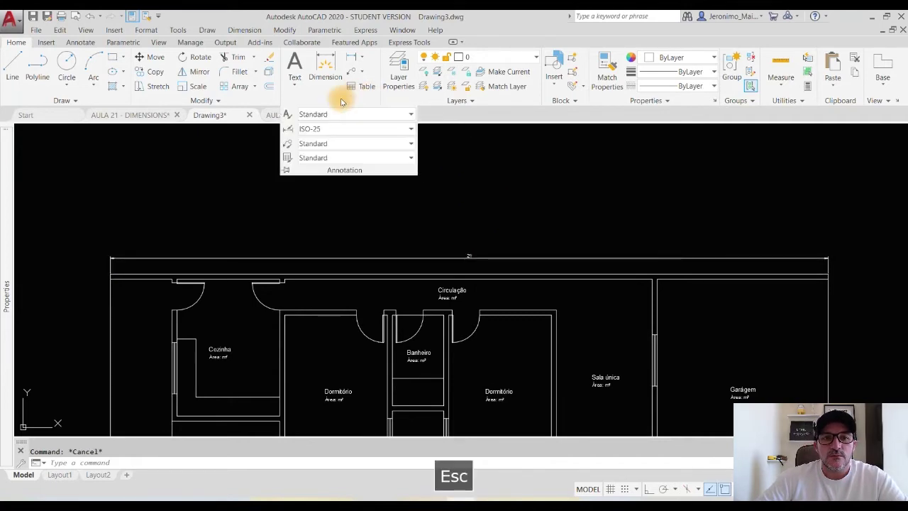
left_click(287, 129)
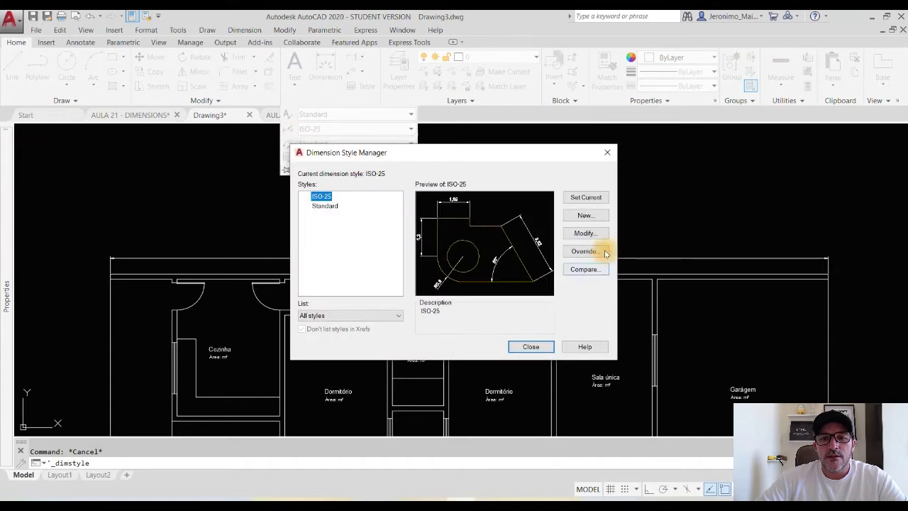
left_click(589, 235)
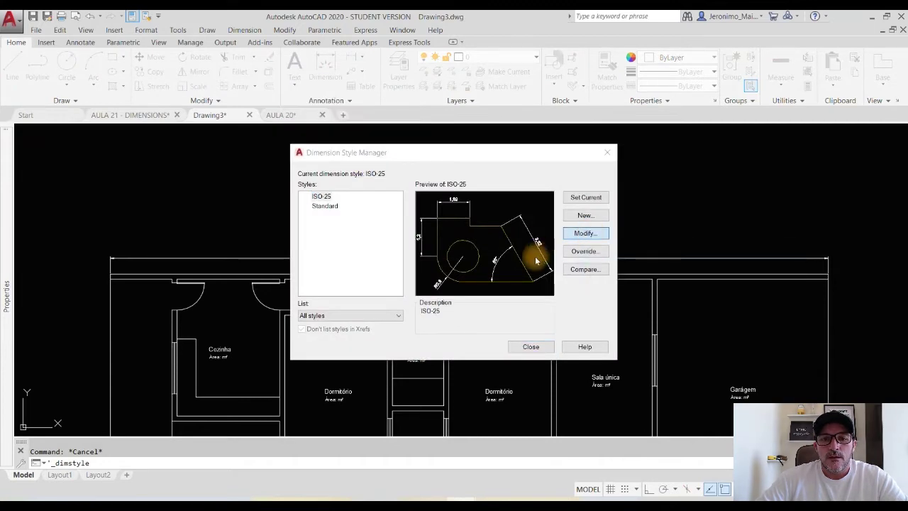
left_click_drag(663, 276, 558, 280)
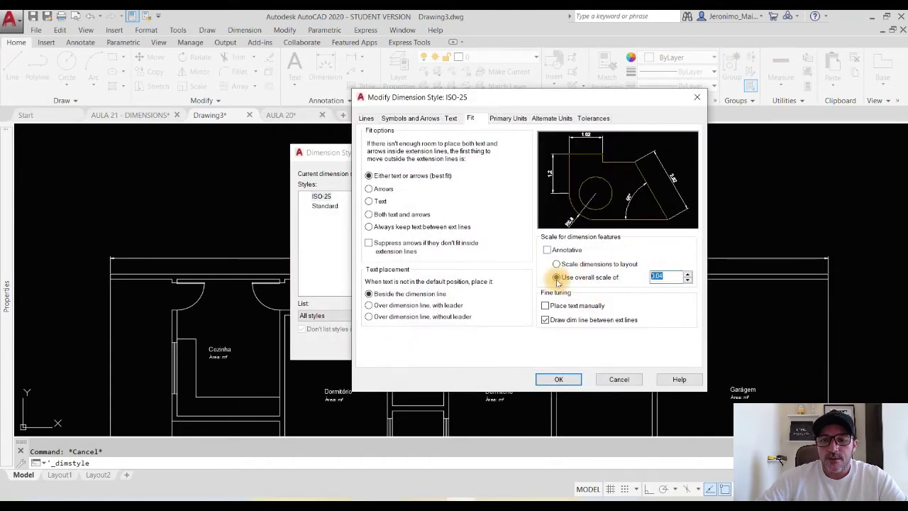
type("1")
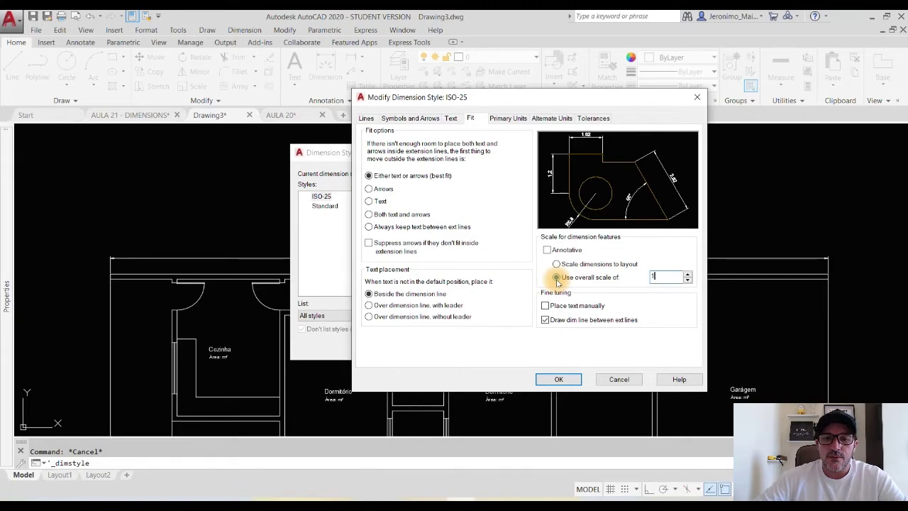
left_click(558, 378)
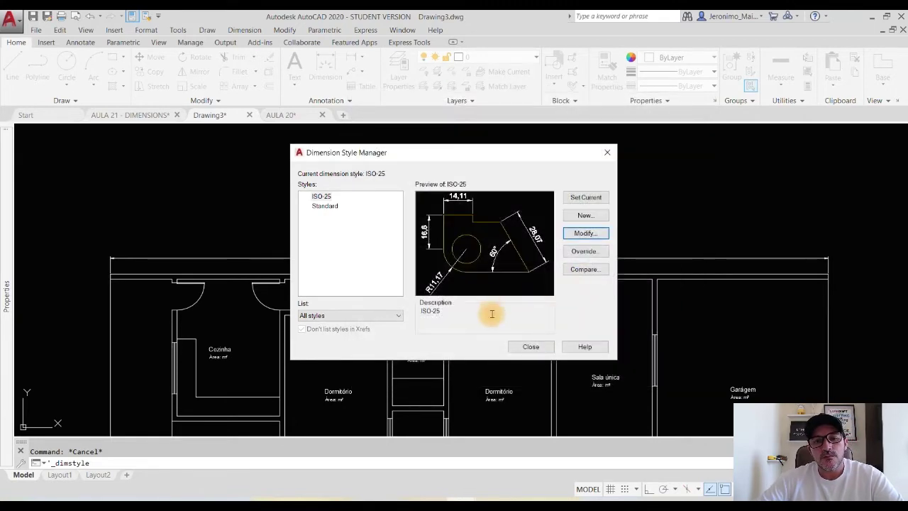
left_click(532, 348)
- Delete the overall width dimension above the floor plan
left_click(448, 210)
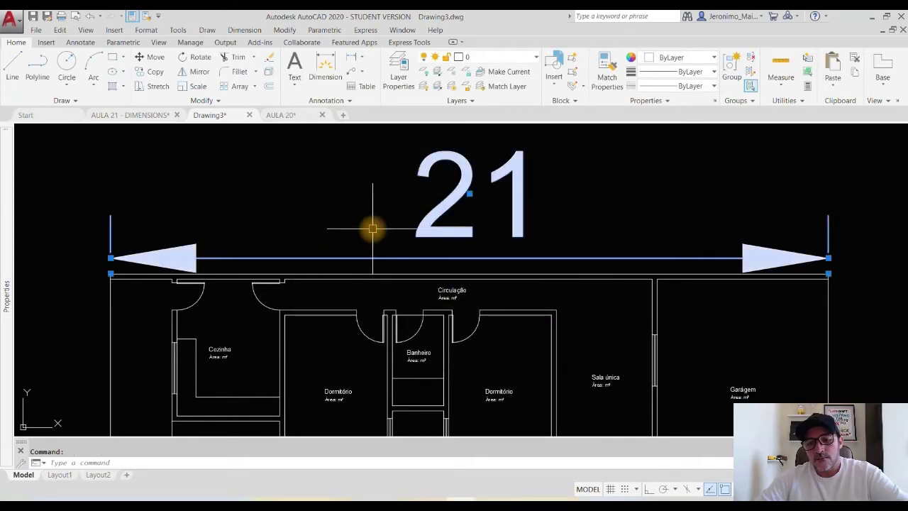
key("Delete")
scroll(387, 217, "down", 4)
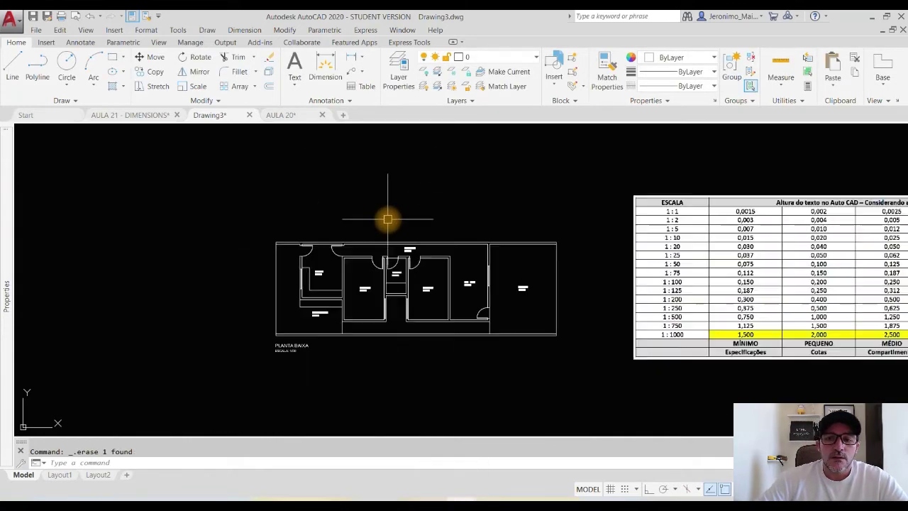
middle_click_drag(496, 277, 419, 273)
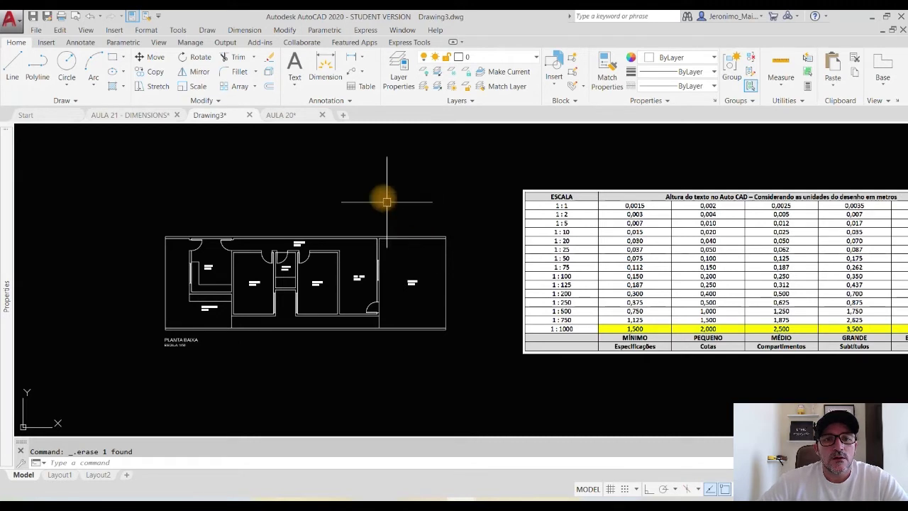
- Compare the ISO-25 dimension style with Standard and review the list of differing properties
left_click(348, 103)
left_click(289, 132)
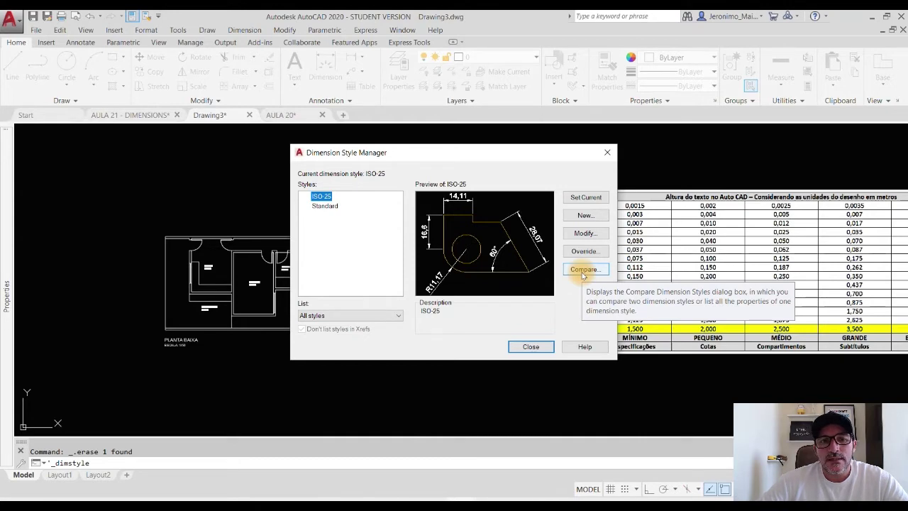
left_click(583, 270)
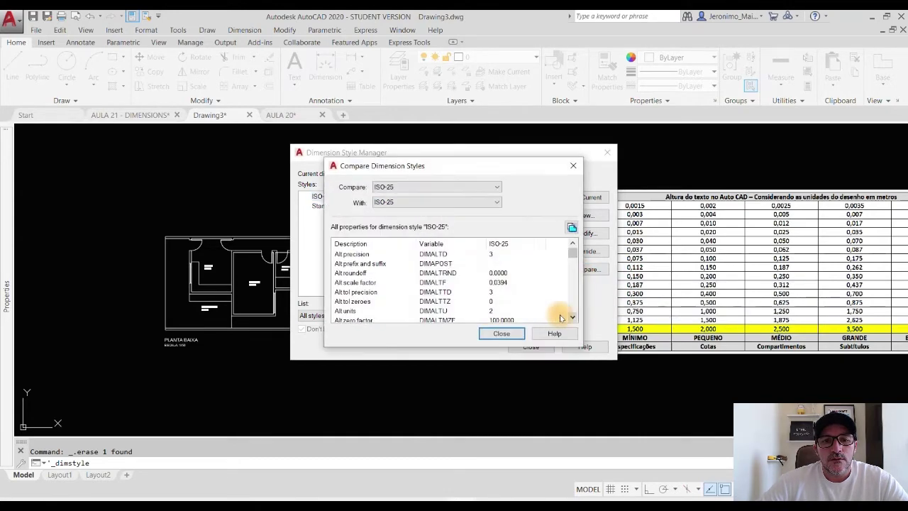
left_click(391, 203)
left_click(386, 227)
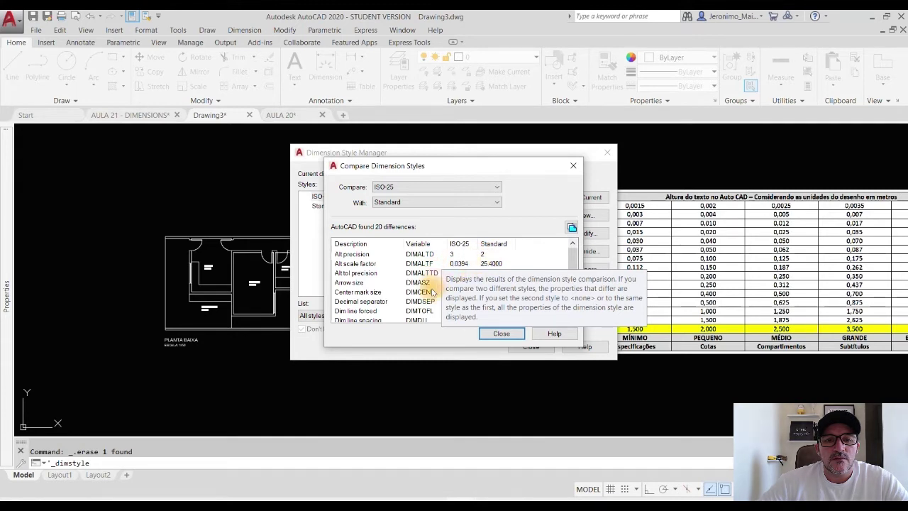
scroll(418, 282, "down", 1)
scroll(414, 283, "down", 4)
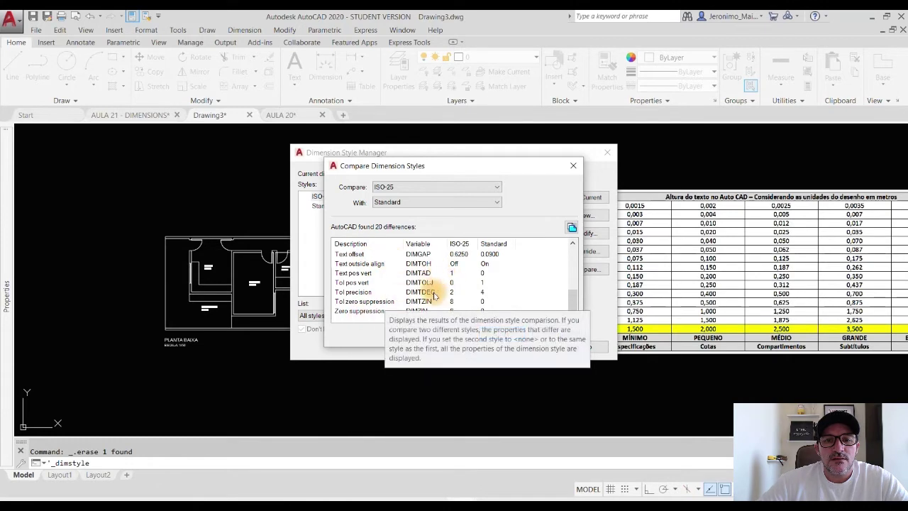
scroll(417, 287, "up", 5)
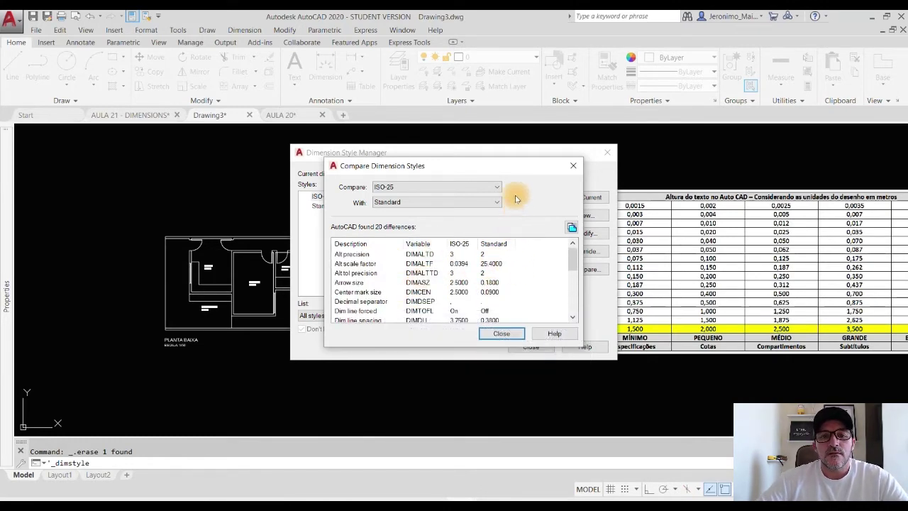
left_click(501, 333)
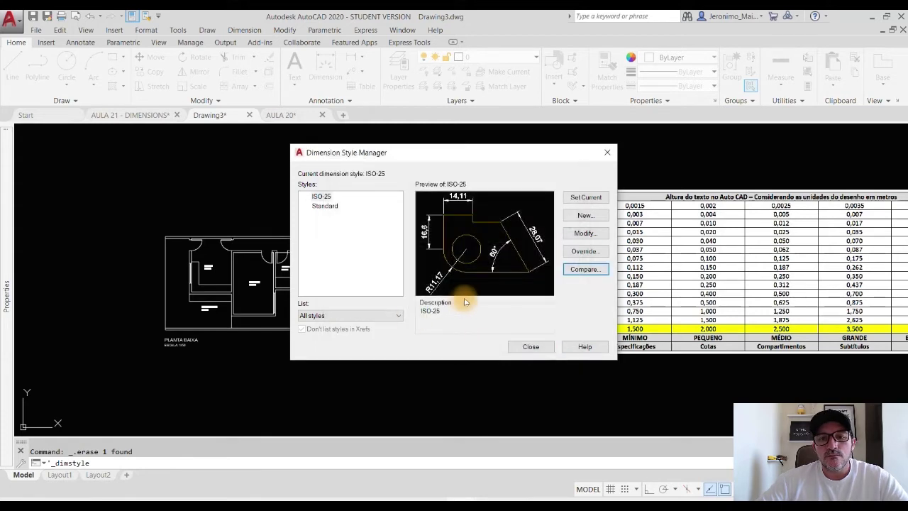
- Create a new dimension style named COTA 50, based on ISO-25 and used for all dimensions
left_click(321, 197)
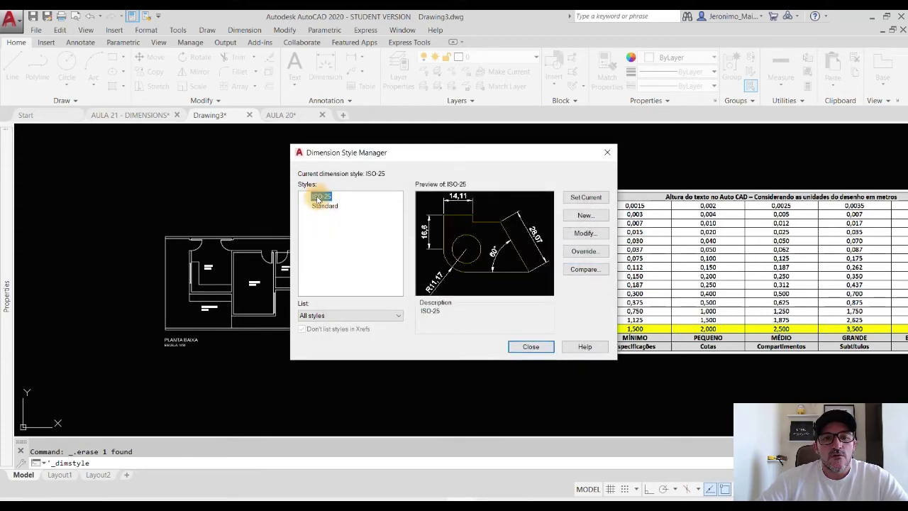
left_click(584, 216)
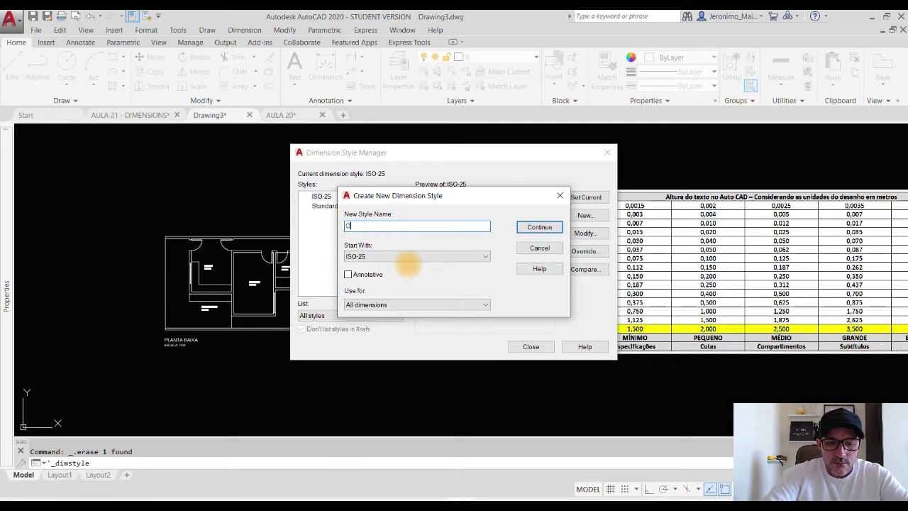
type("COTA 50")
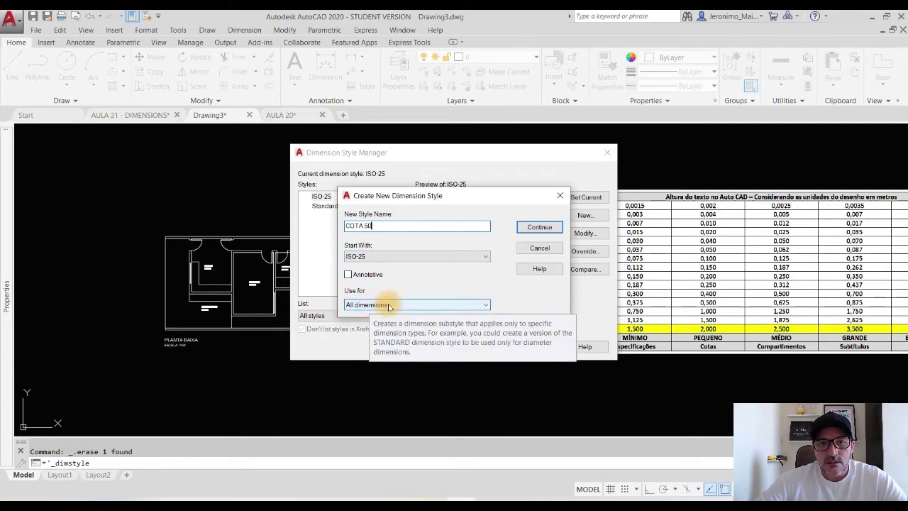
left_click(539, 228)
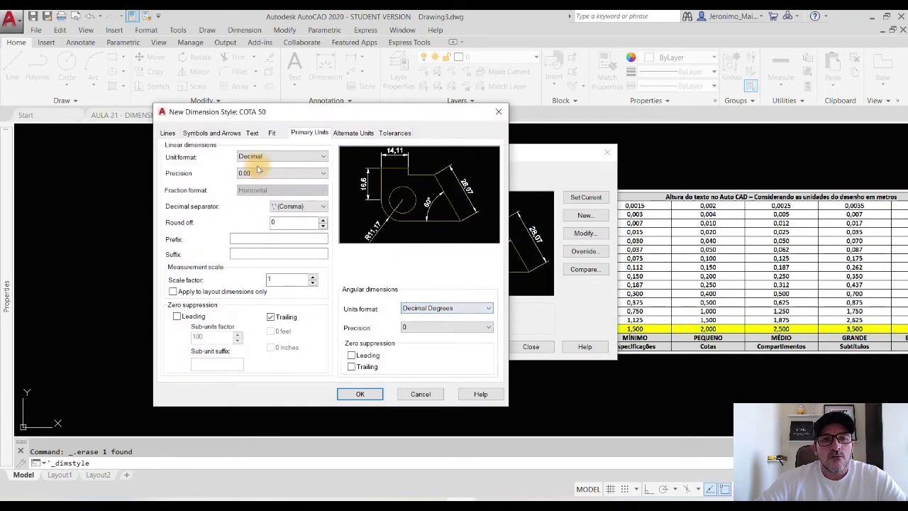
left_click_drag(323, 117, 436, 122)
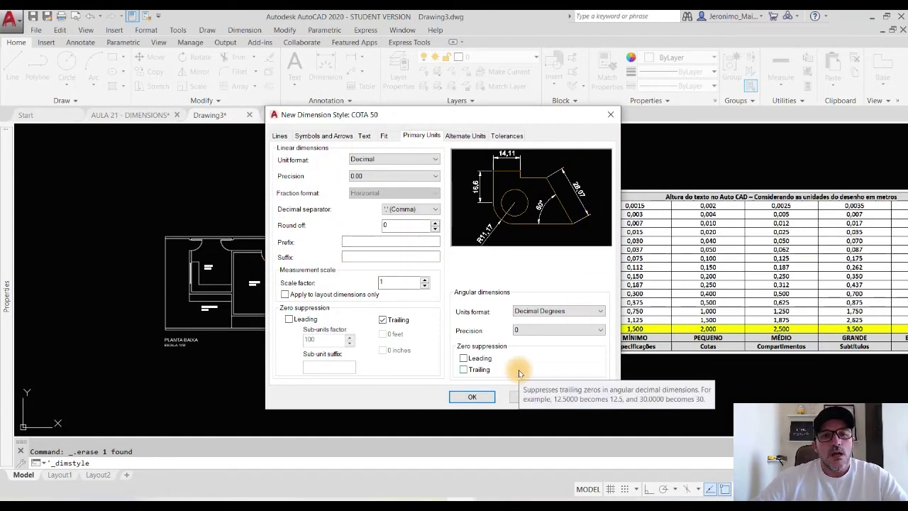
- Set COTA 50's dimension lines to ByLayer color, ByLayer linetype and 0.05 mm lineweight, and save the style
left_click(280, 137)
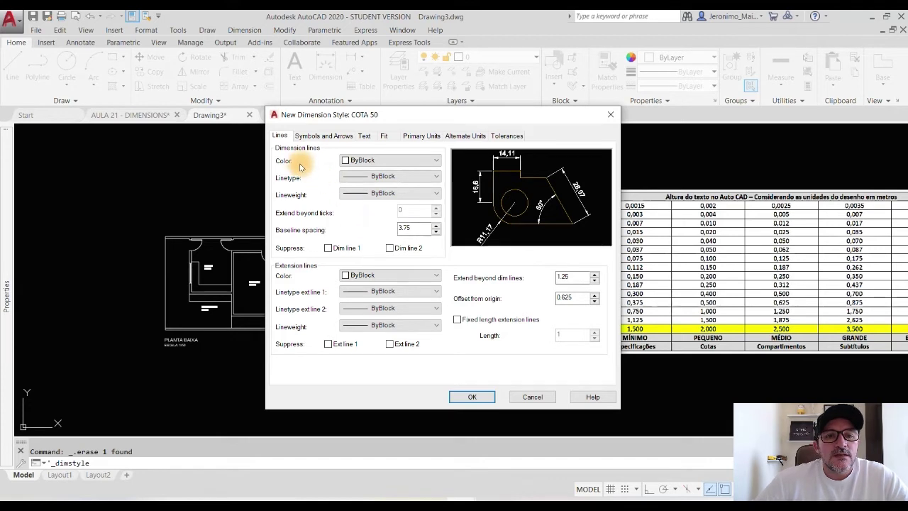
left_click(389, 162)
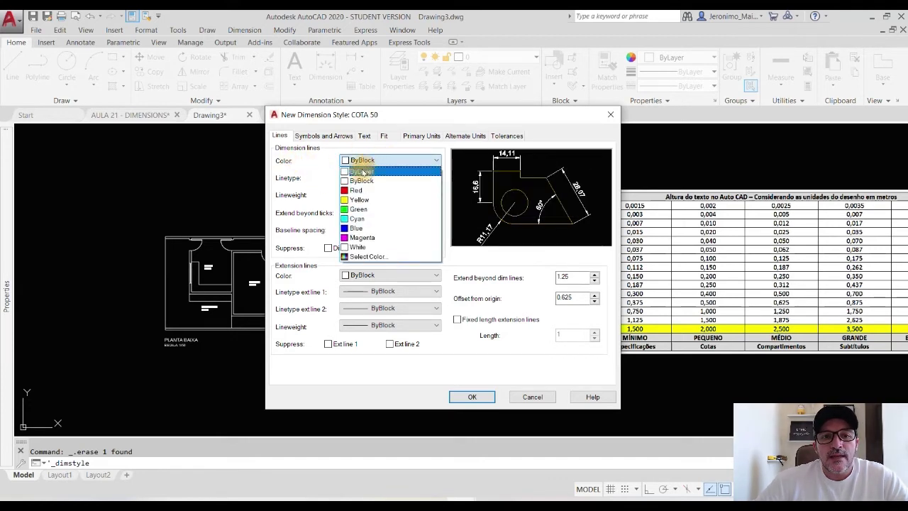
left_click(363, 171)
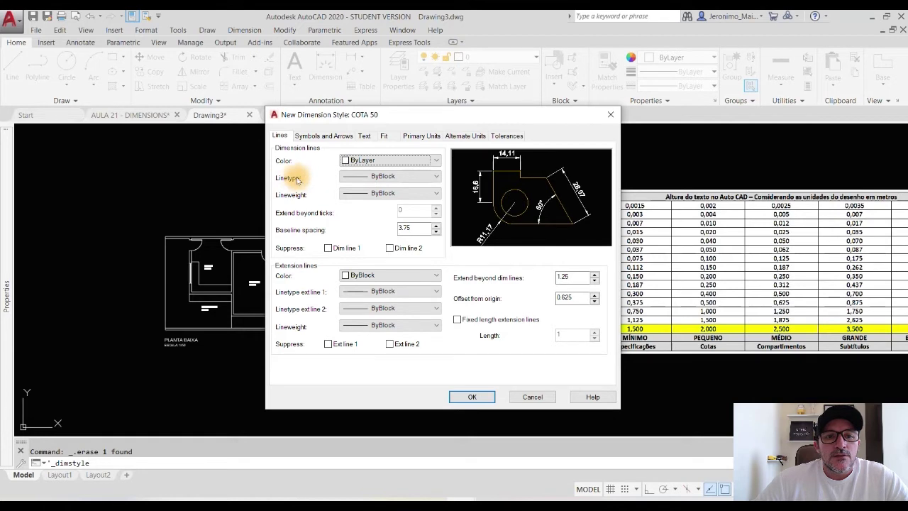
left_click(368, 177)
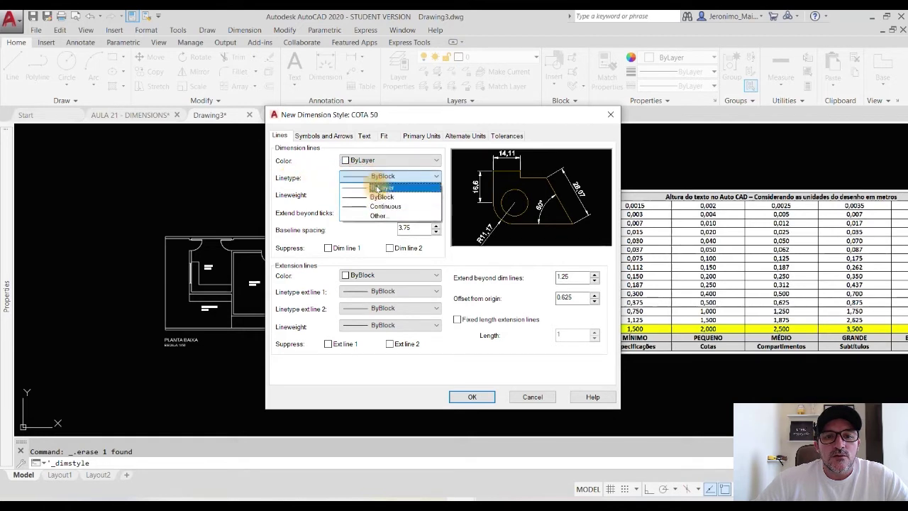
left_click(380, 188)
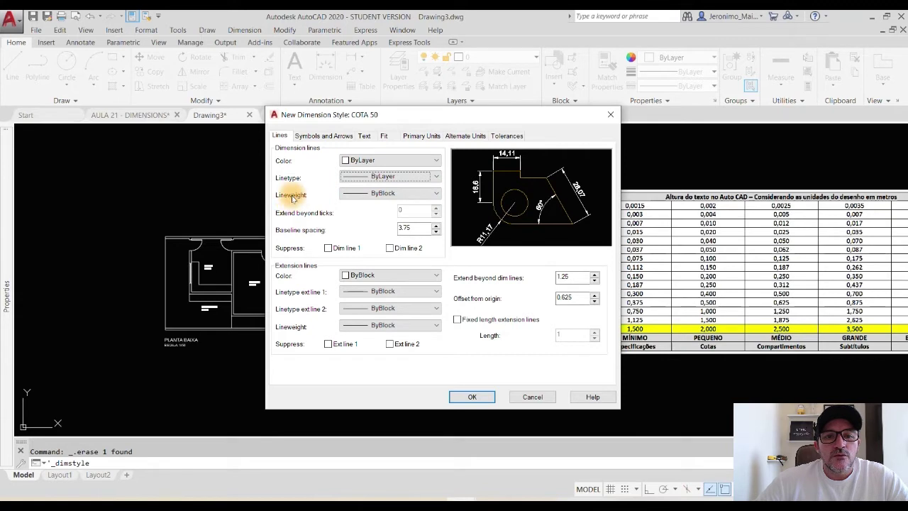
left_click(370, 194)
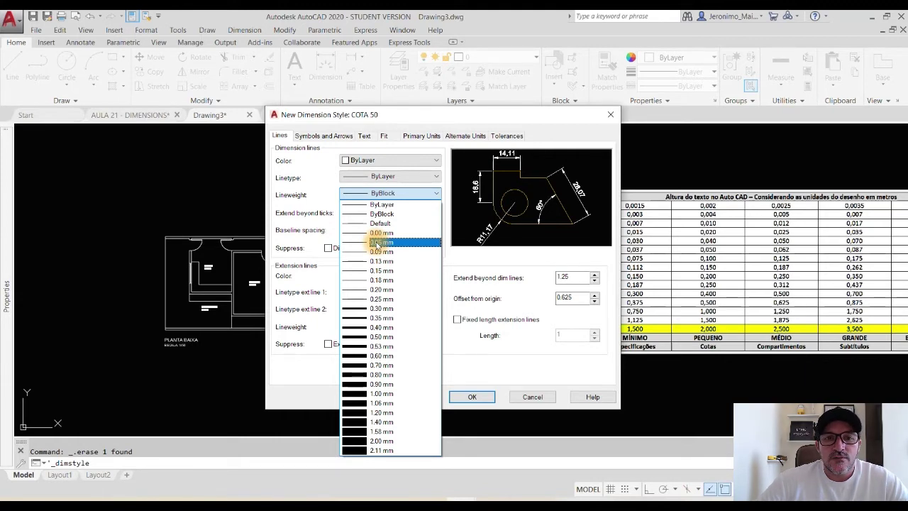
left_click(378, 243)
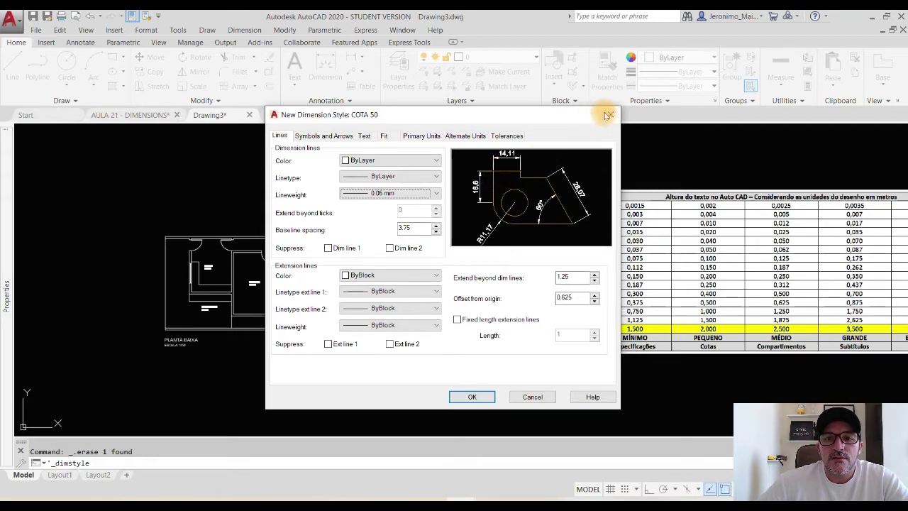
left_click(465, 396)
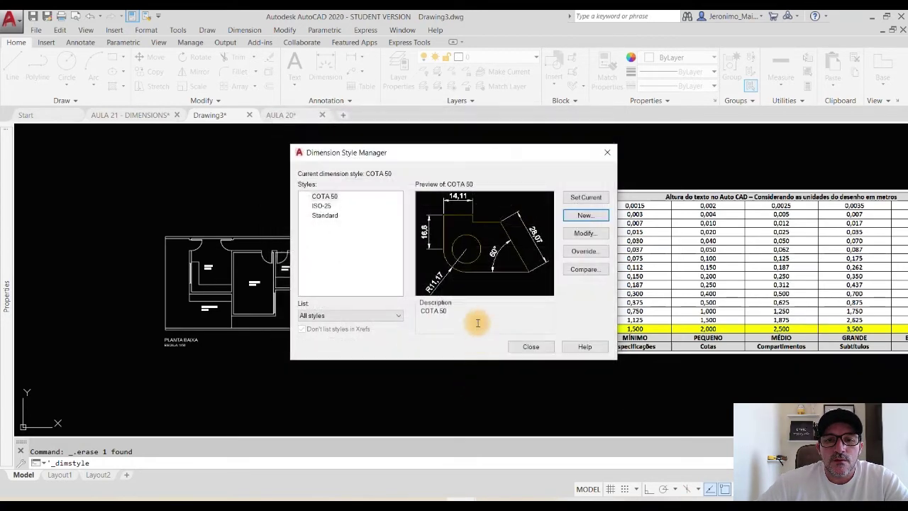
left_click(530, 346)
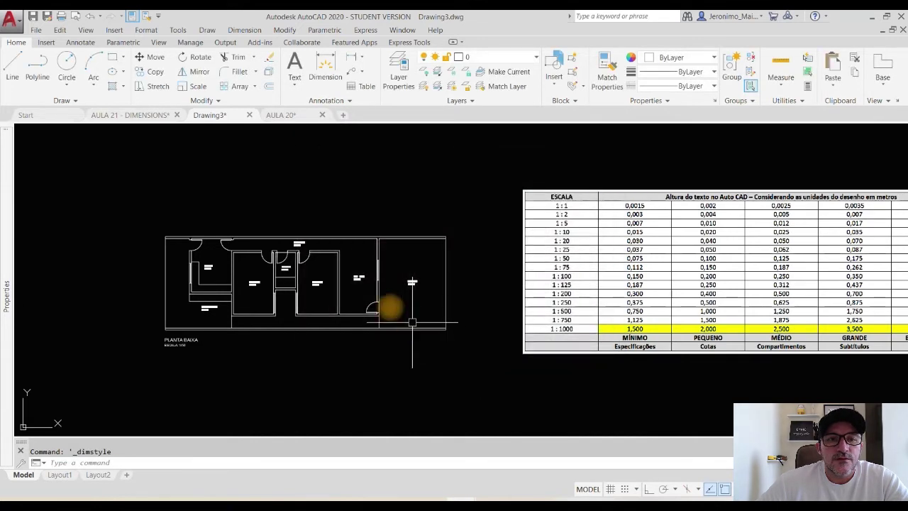
- Add a linear dimension across the floor plan's overall width, placed above its upper edge
left_click(351, 57)
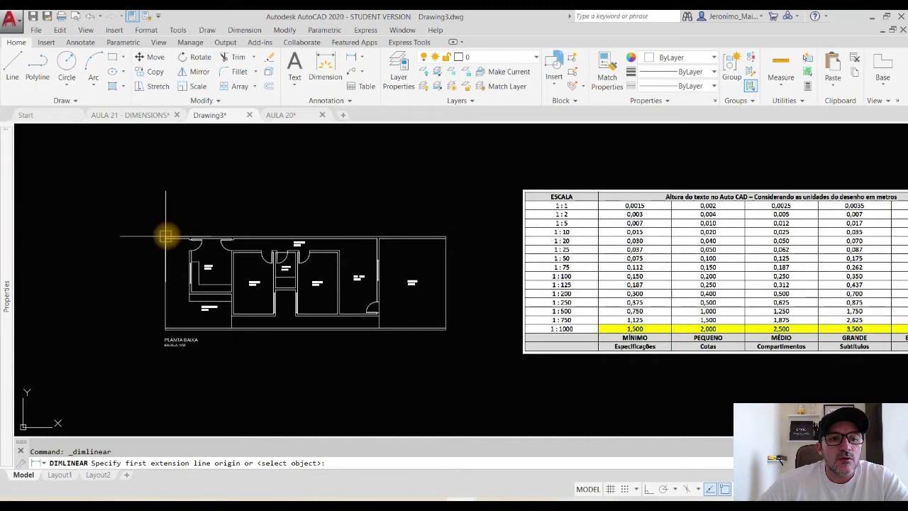
scroll(177, 227, "up", 3)
left_click(163, 241)
scroll(167, 255, "down", 2)
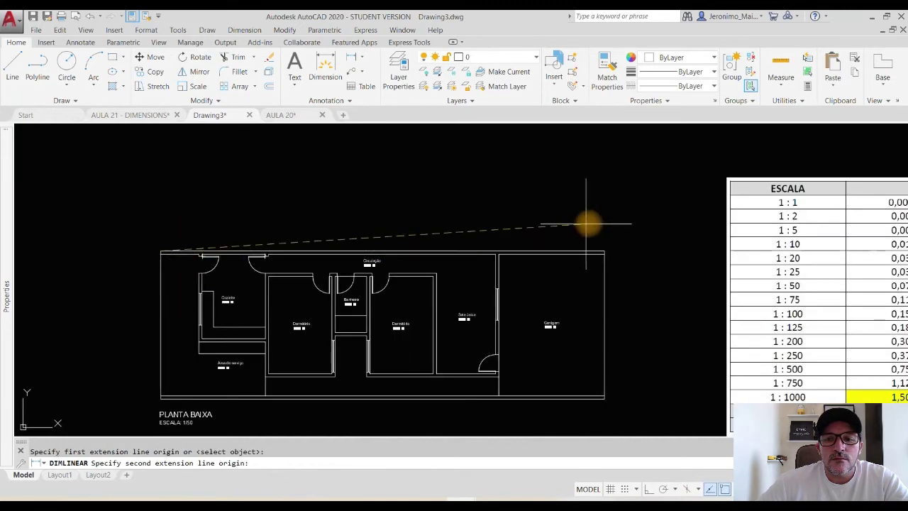
left_click(604, 252)
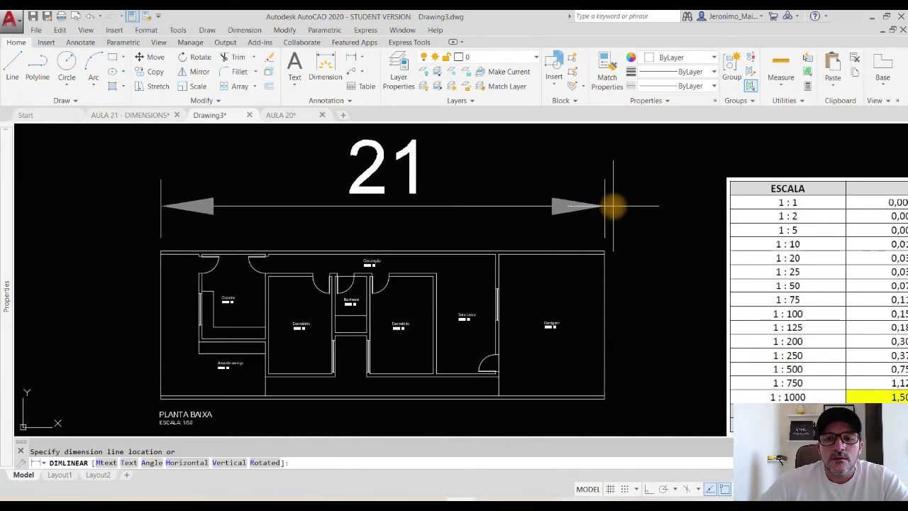
left_click(608, 206)
- Set COTA 50's baseline spacing to 0.05 and save the dimension style
left_click(326, 100)
left_click(288, 128)
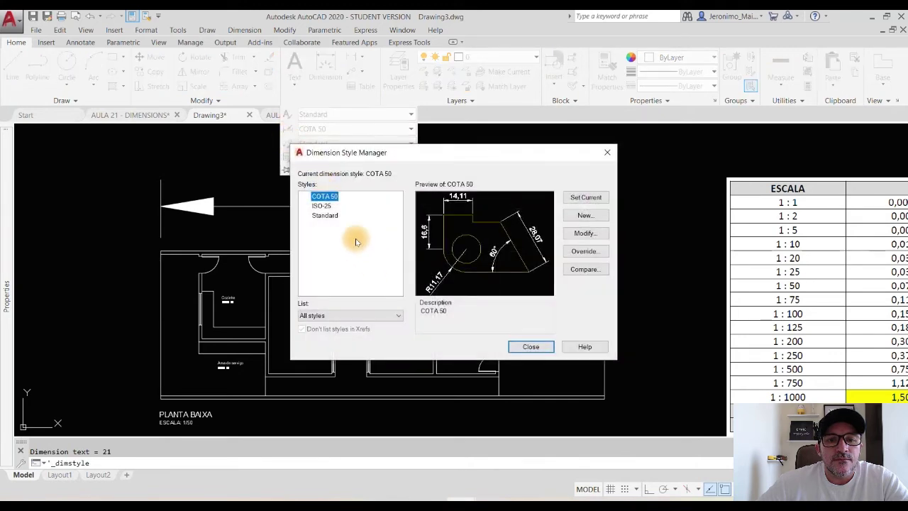
left_click(585, 233)
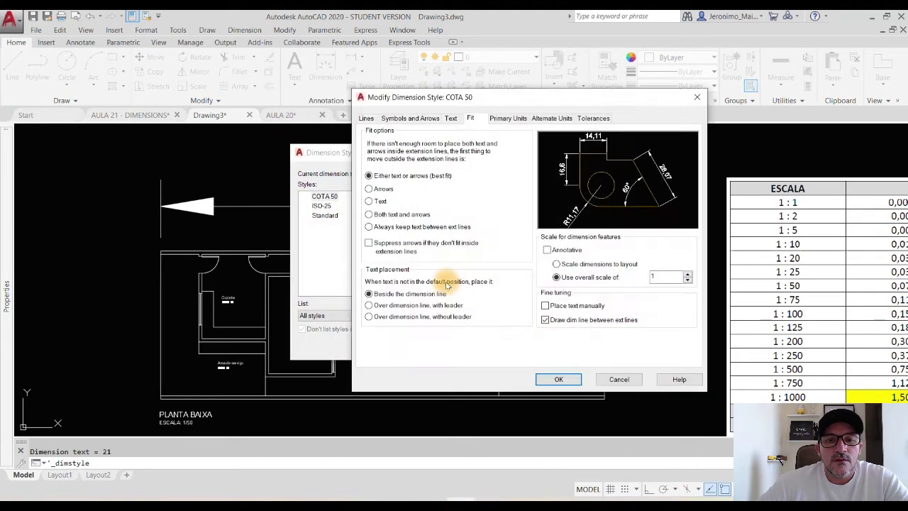
left_click(365, 118)
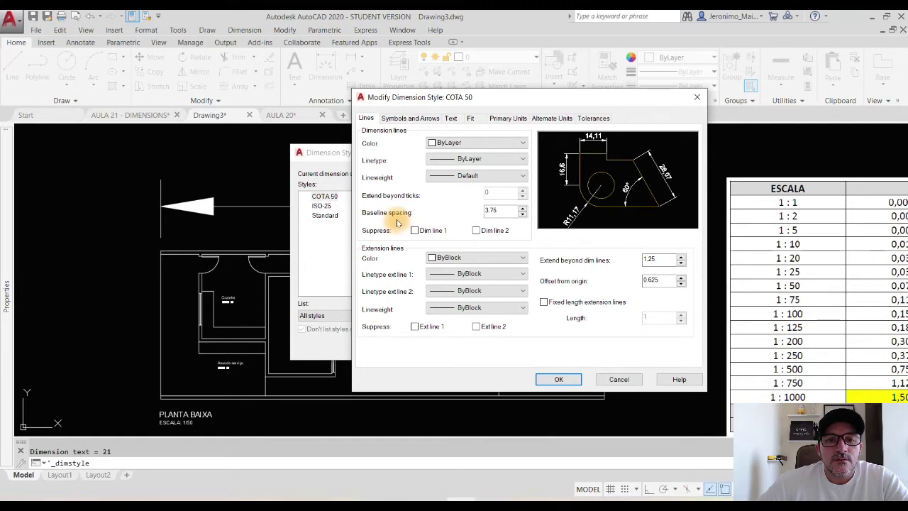
left_click_drag(508, 213, 487, 211)
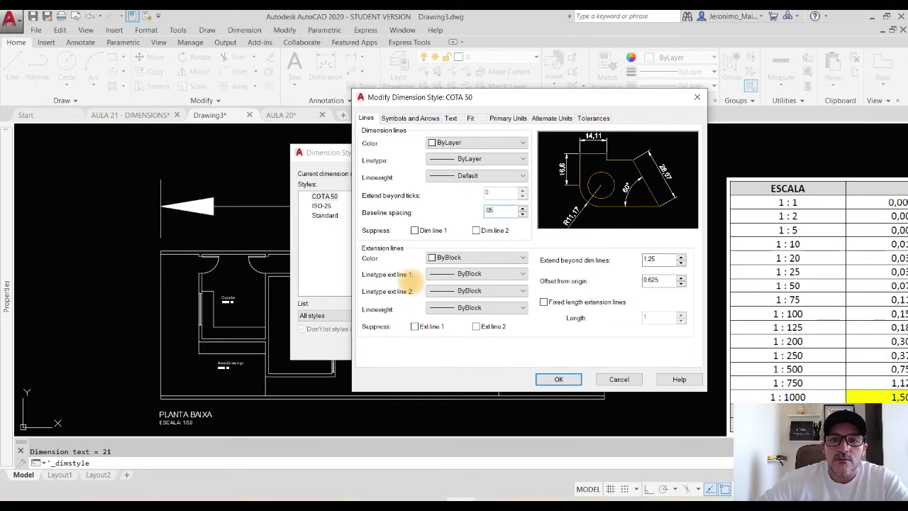
left_click(558, 378)
left_click(531, 348)
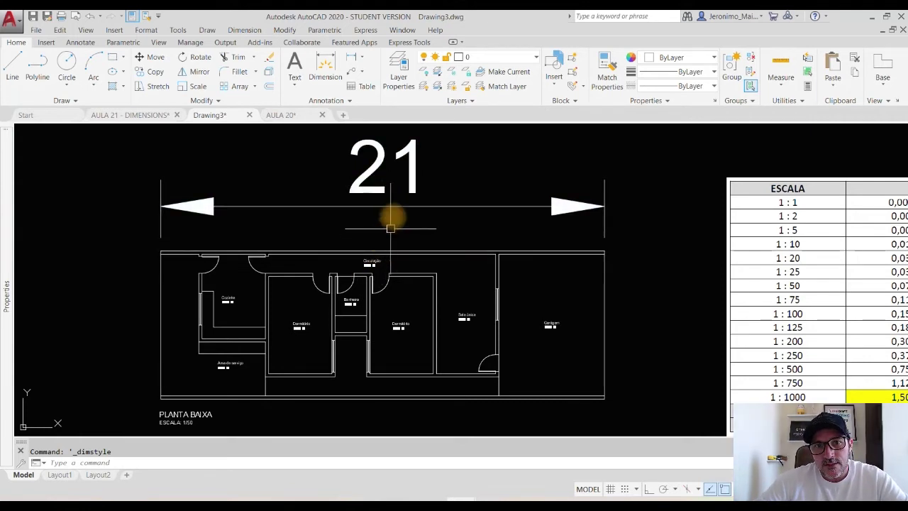
- Delete the overall width dimension above the floor plan
scroll(376, 245, "down", 2)
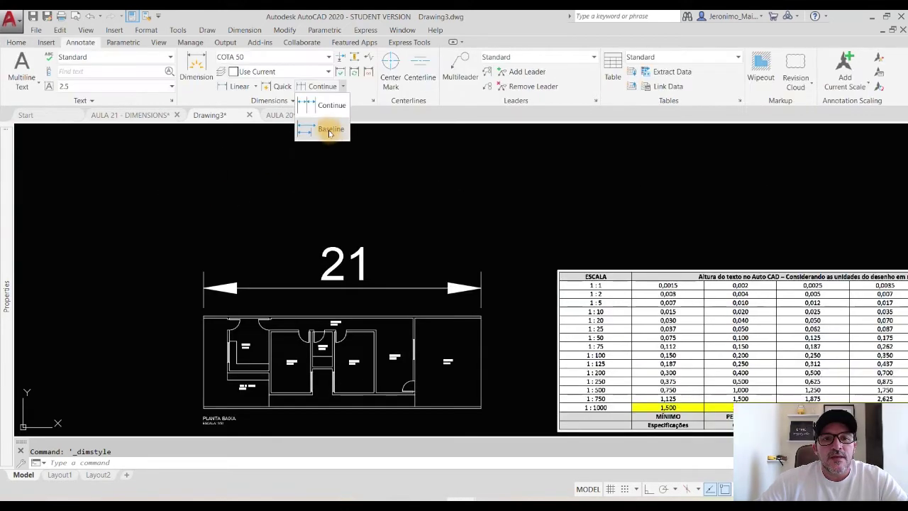
key("Escape")
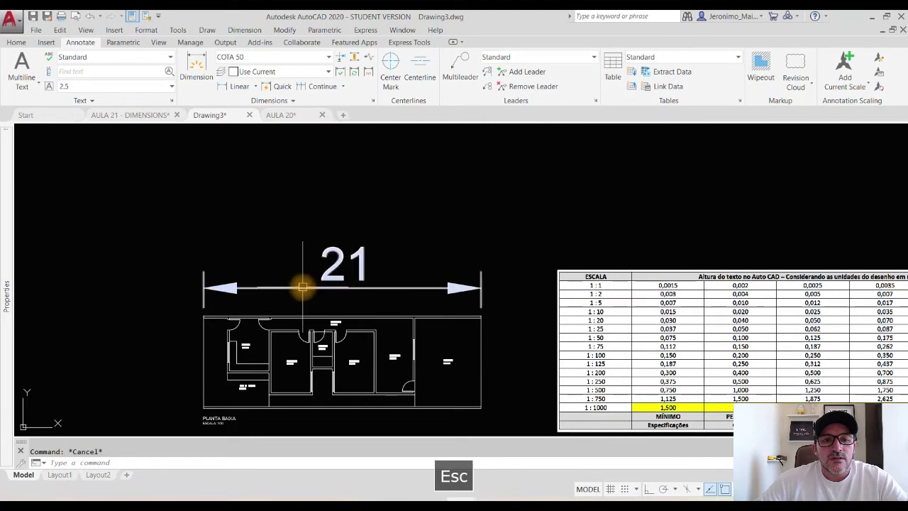
left_click(300, 286)
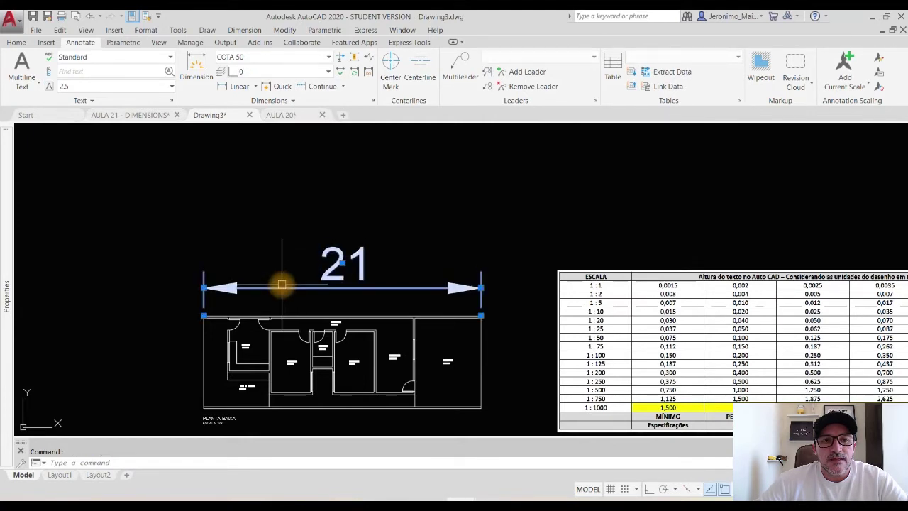
key("Escape")
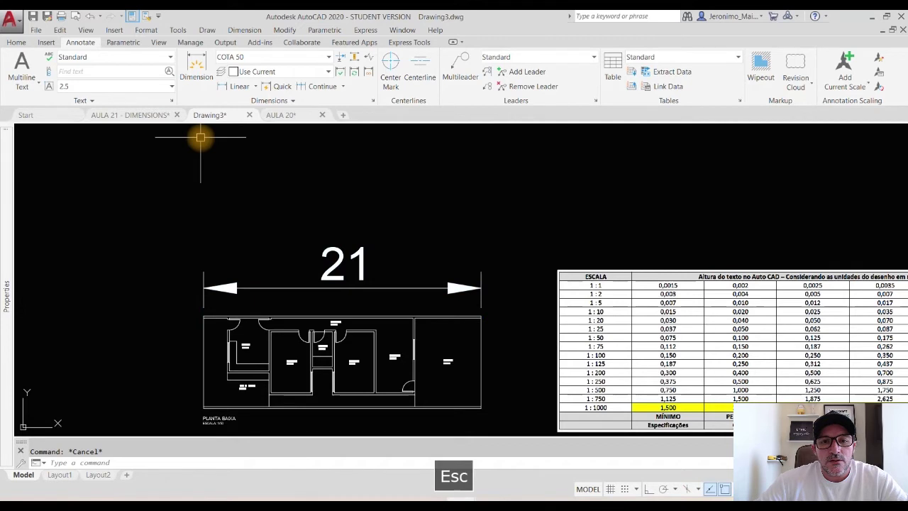
left_click(415, 279)
left_click(336, 324)
key("Delete")
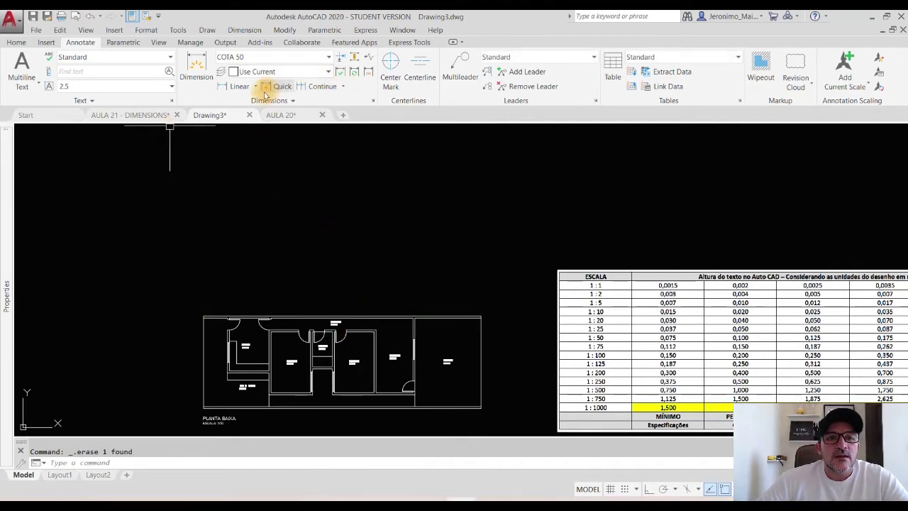
- Add a linear dimension above the plan from its upper-left corner to the wall between the left bedroom and the bathroom
left_click(235, 86)
left_click(204, 316)
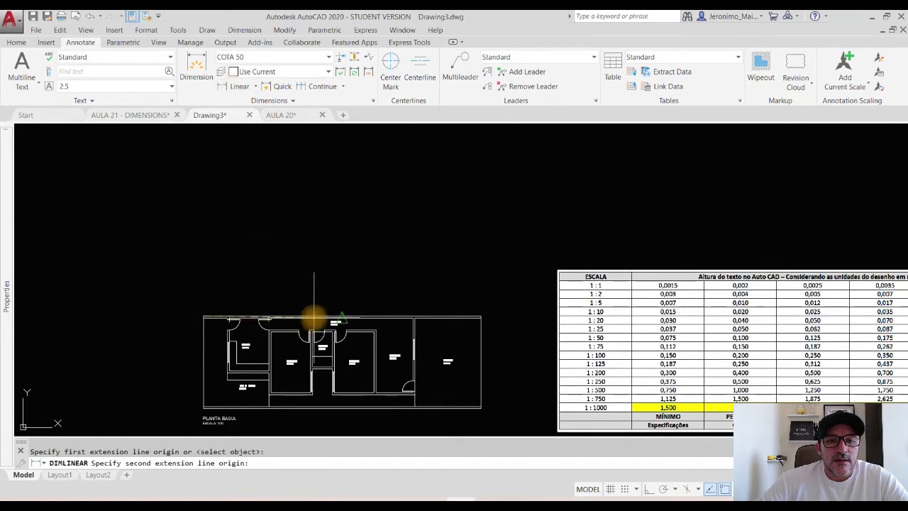
scroll(314, 319, "up", 5)
scroll(287, 337, "up", 2)
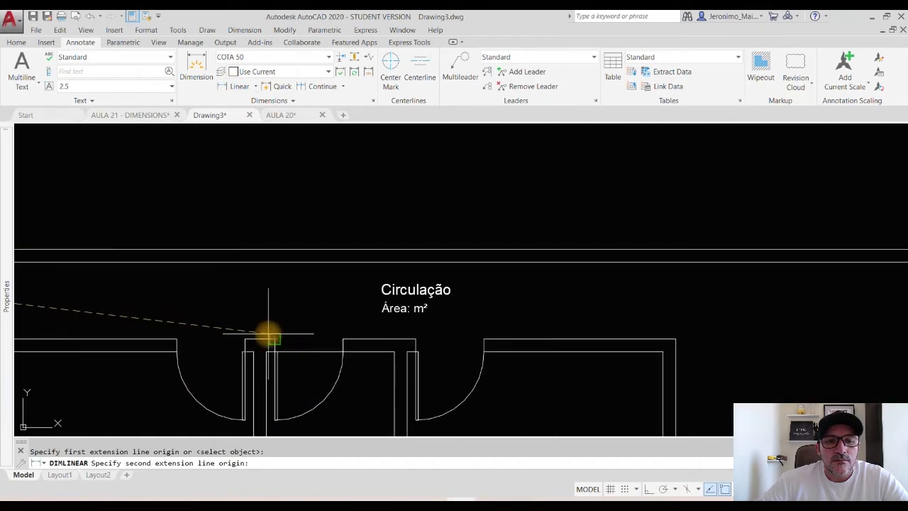
left_click(283, 327)
scroll(284, 324, "down", 5)
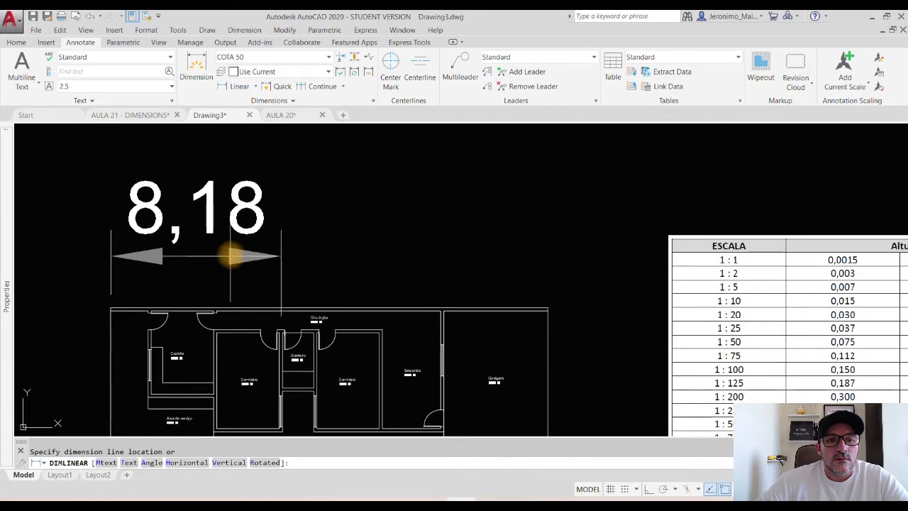
left_click(234, 253)
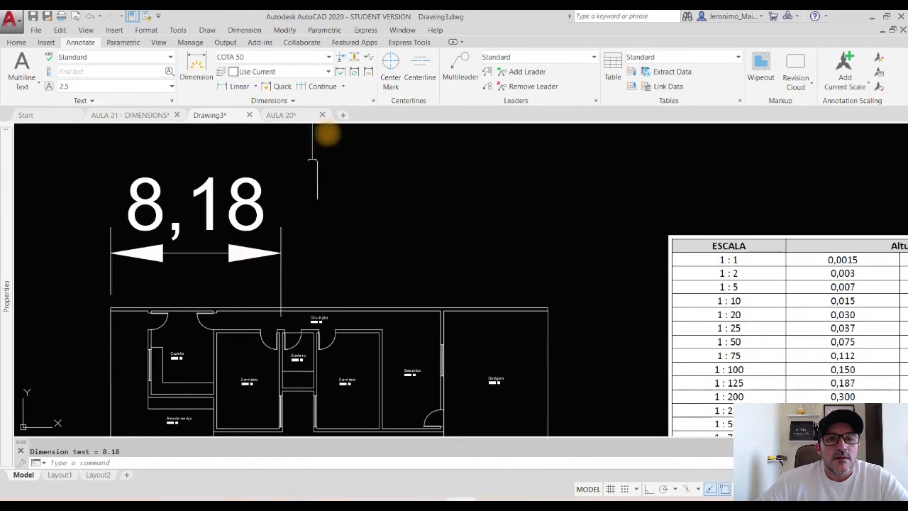
- Add a baseline dimension from the bathroom-wall dimension to the plan's upper-right corner and inspect the spacing between the dimension lines
left_click(343, 87)
left_click(324, 127)
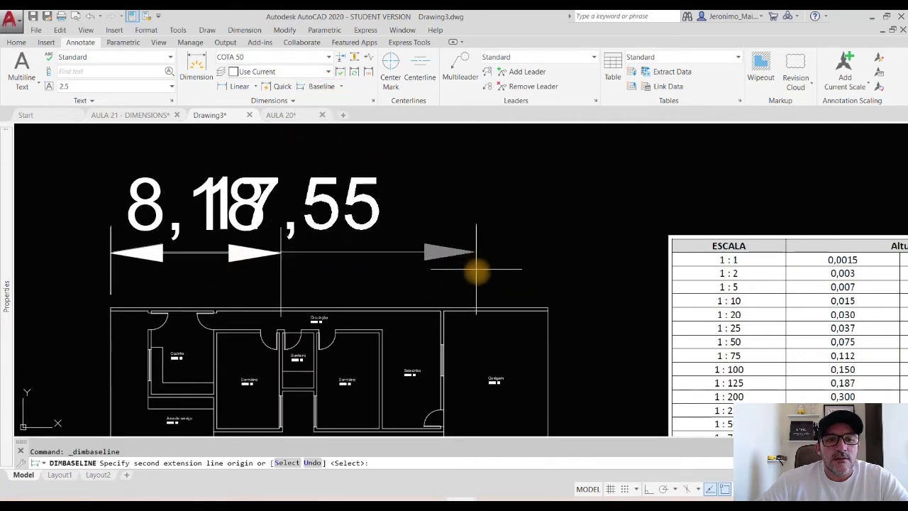
left_click(547, 306)
key("Escape")
scroll(253, 253, "up", 4)
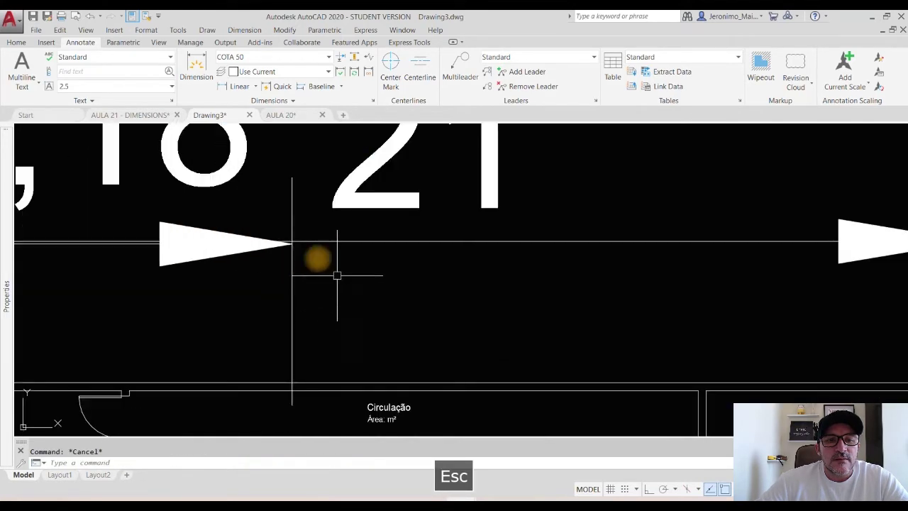
scroll(136, 243, "up", 3)
scroll(203, 259, "down", 5)
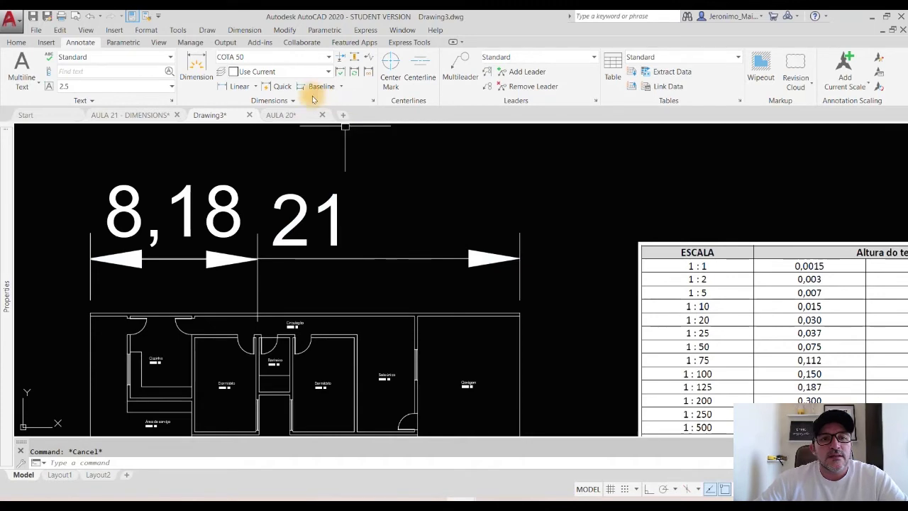
- Set COTA 50's baseline spacing to 4 and save the dimension style
left_click(373, 101)
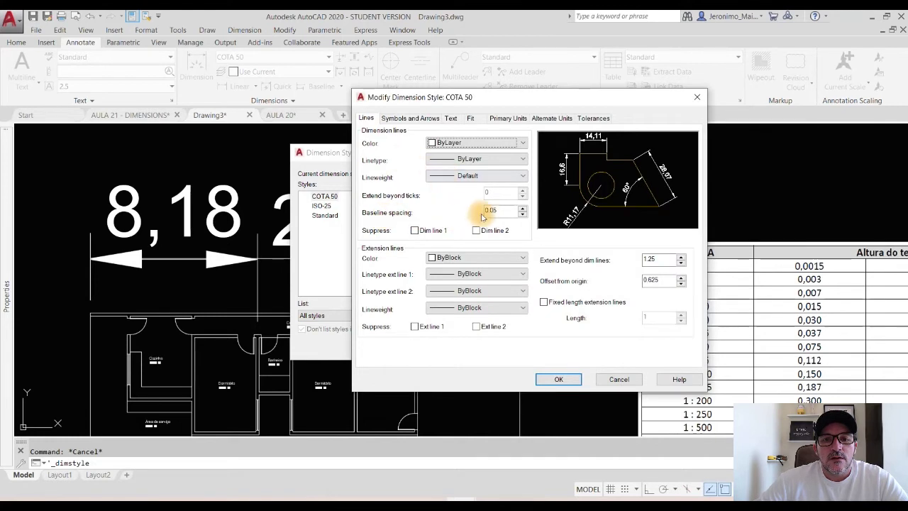
left_click_drag(504, 210, 377, 217)
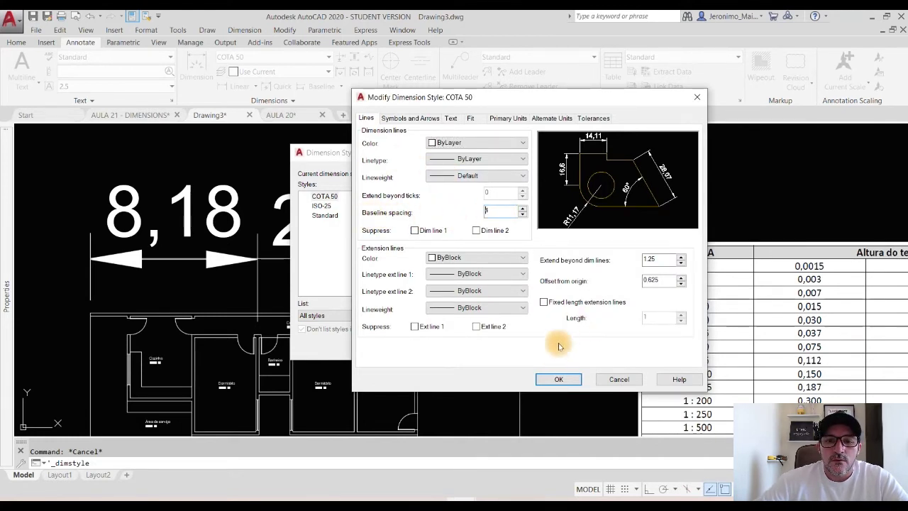
left_click(557, 379)
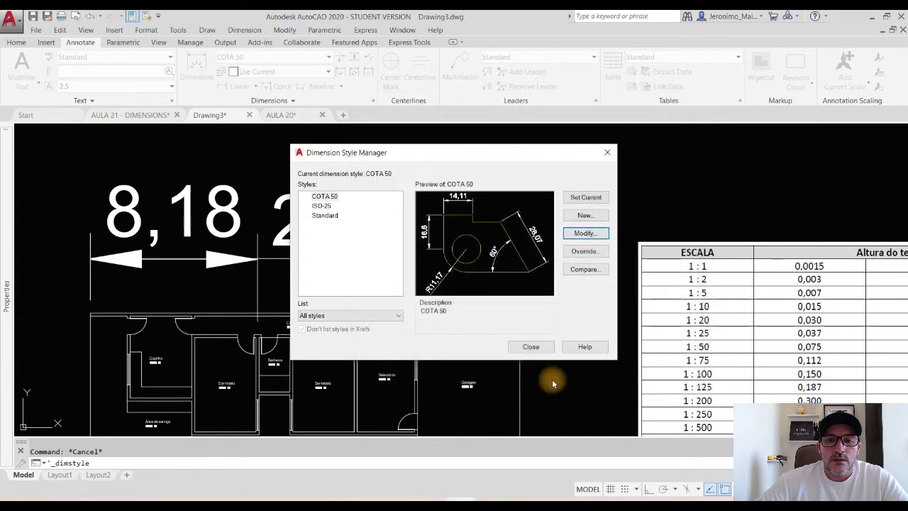
left_click(527, 347)
- Replace the overall baseline dimension with one running from the bathroom-wall dimension's right extension line to the plan's upper-right corner
left_click(305, 260)
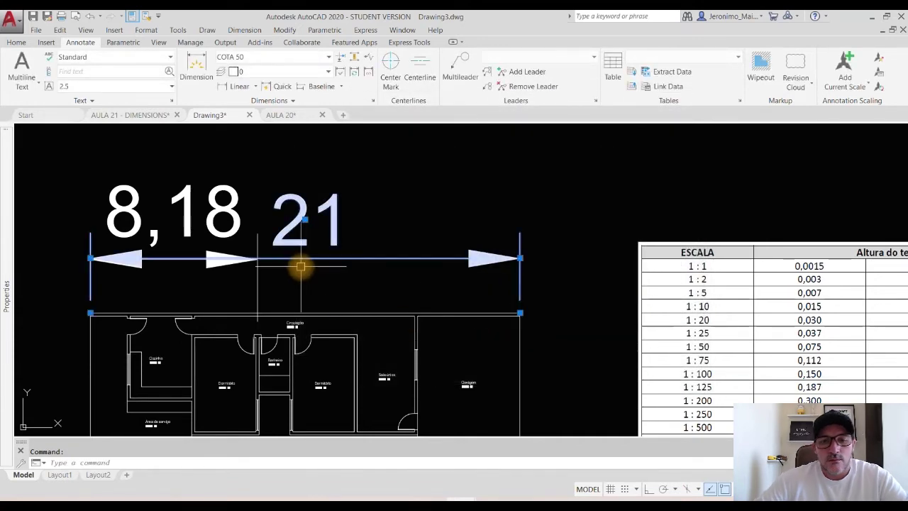
key("Delete")
left_click(321, 85)
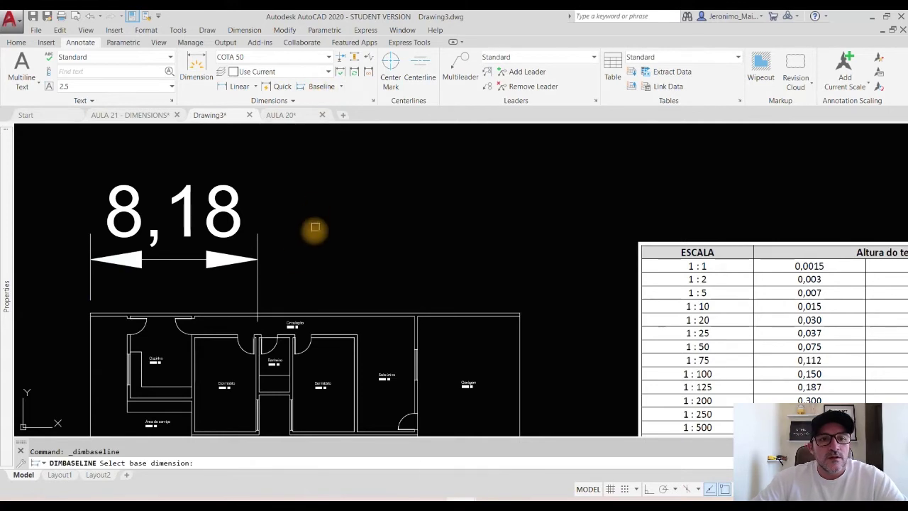
left_click(260, 287)
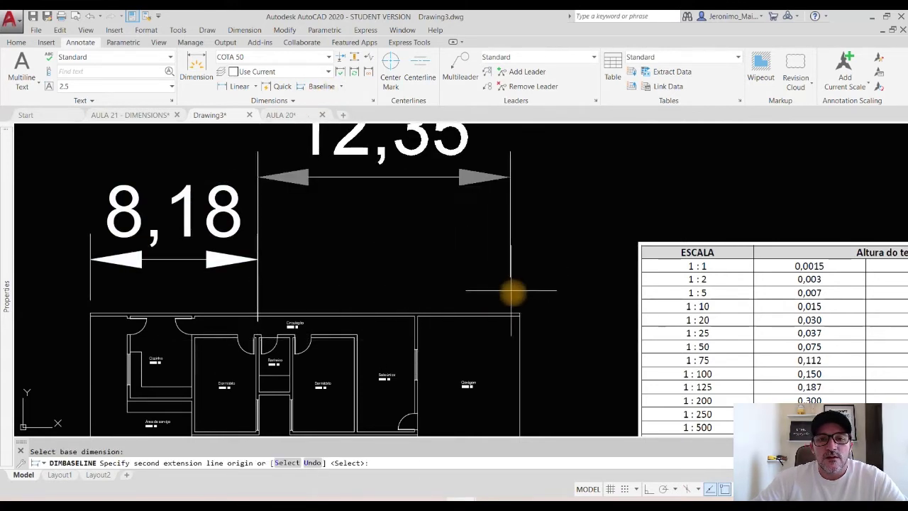
left_click(520, 306)
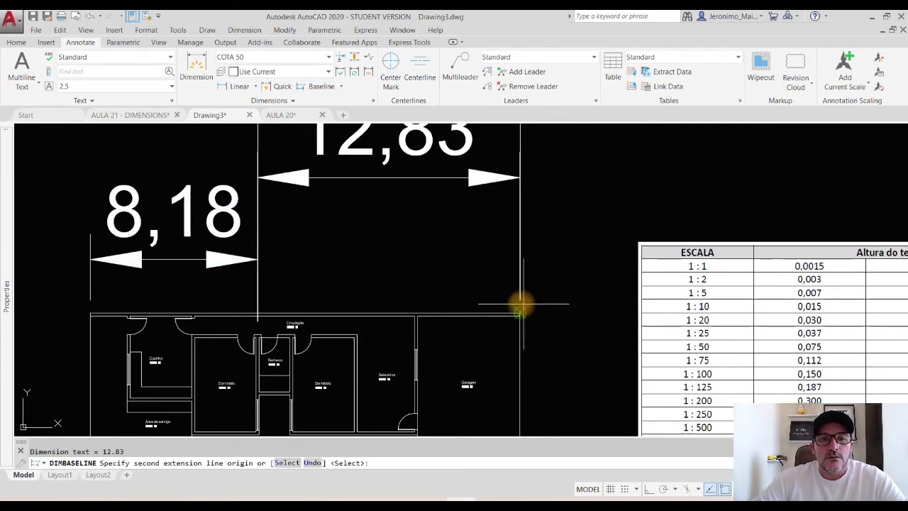
key("Escape")
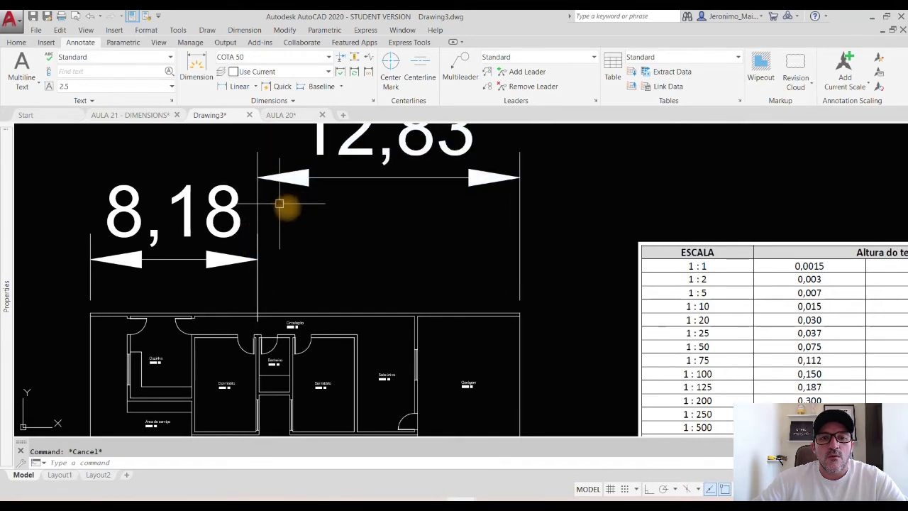
middle_click_drag(302, 212, 342, 263)
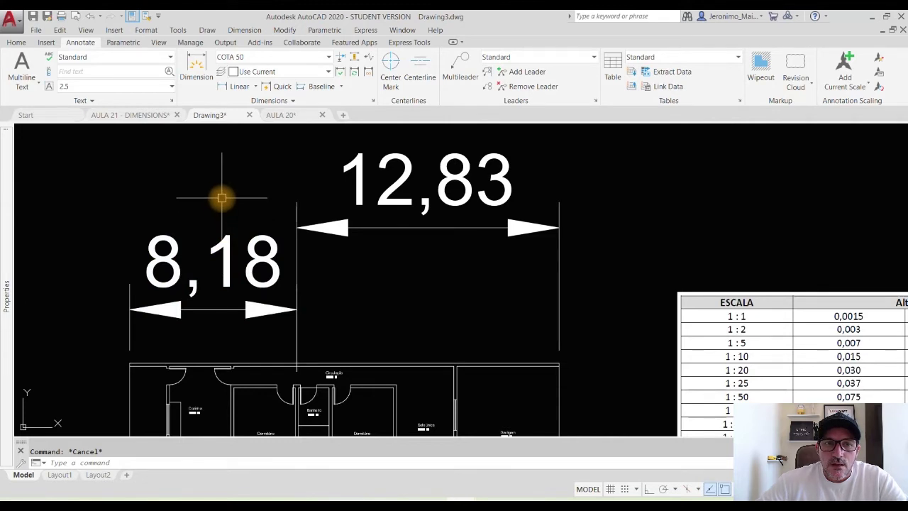
- Open COTA 50 for modification and set its baseline spacing to 0.2
left_click(372, 99)
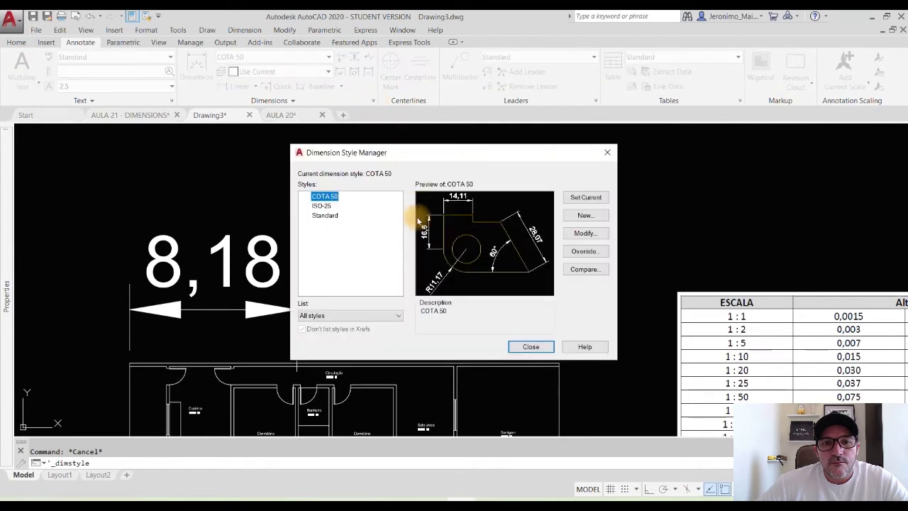
left_click(585, 236)
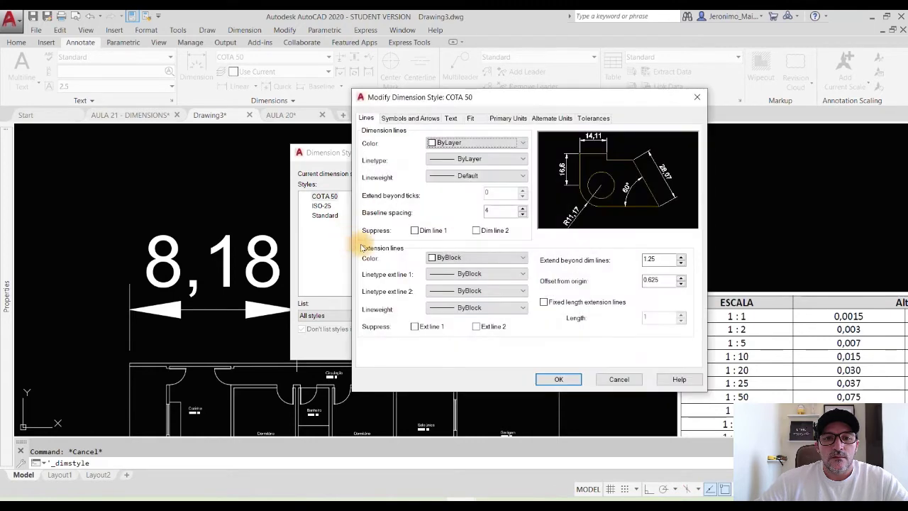
double_click(489, 211)
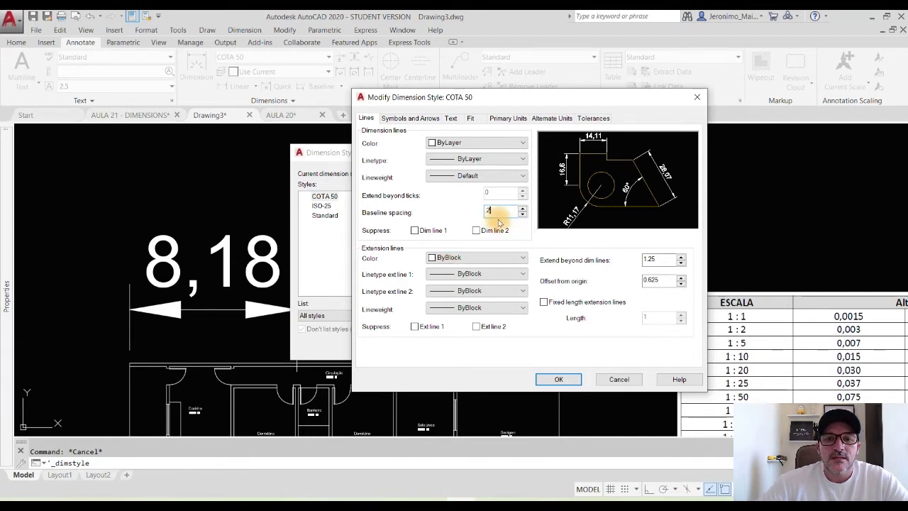
- Suppress both Dim line 1 and Dim line 2 in COTA 50
left_click_drag(496, 95, 418, 86)
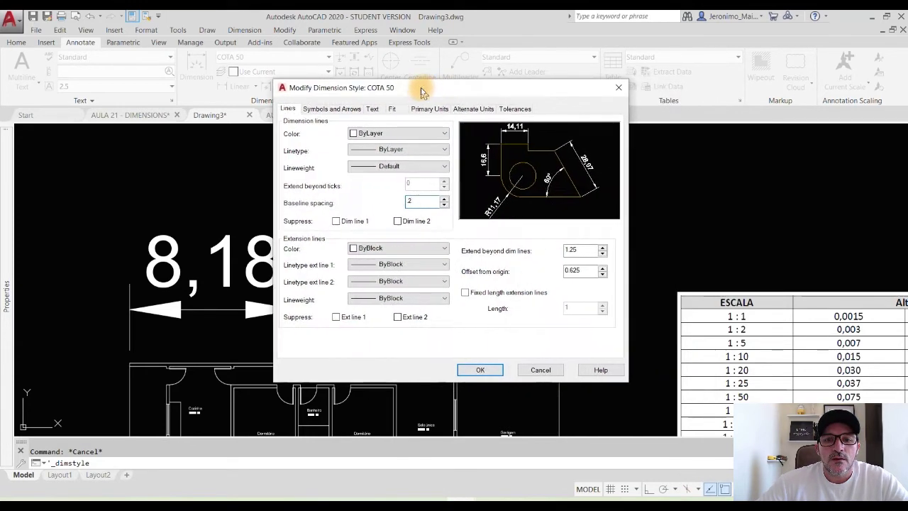
left_click(337, 222)
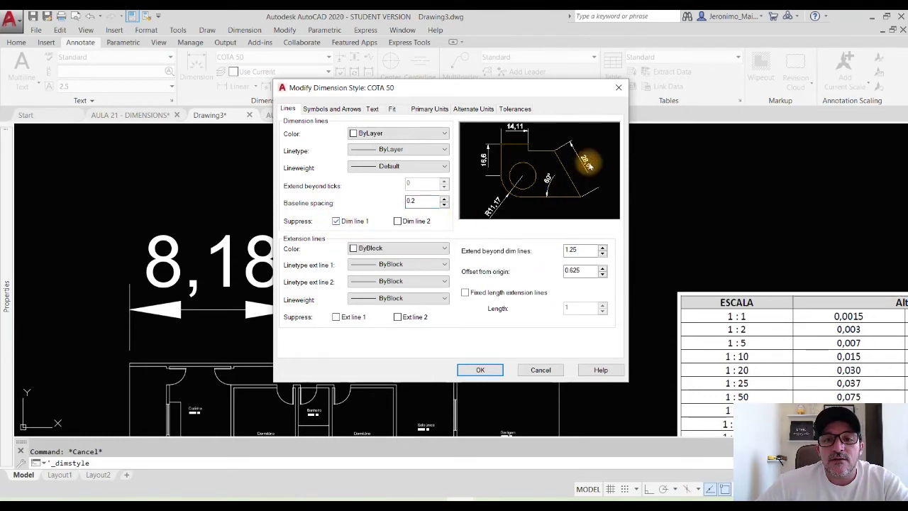
left_click(397, 221)
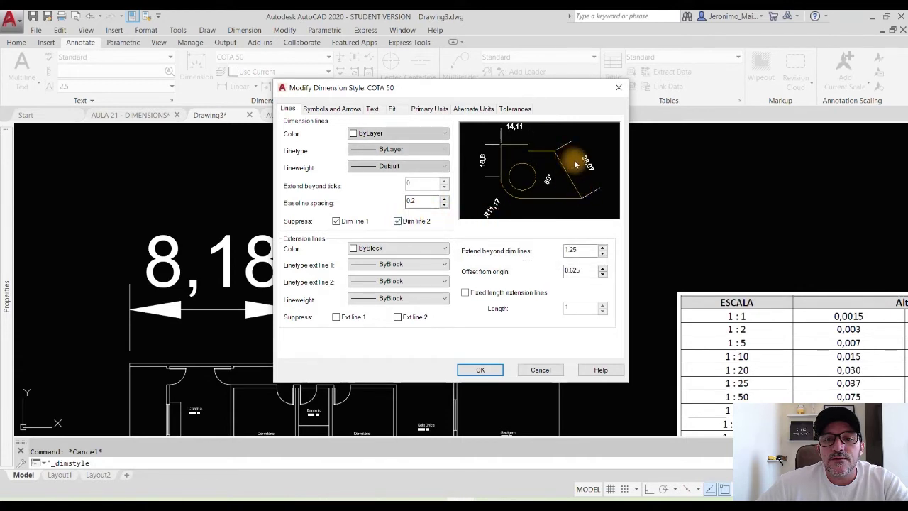
- Clear the suppression of both dimension lines and suppress Ext line 1 and Ext line 2 in COTA 50
left_click(401, 222)
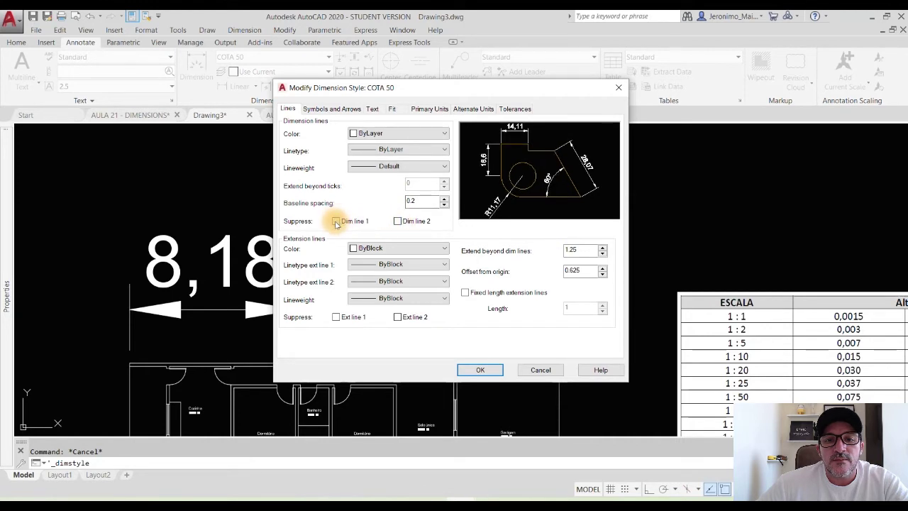
left_click(336, 316)
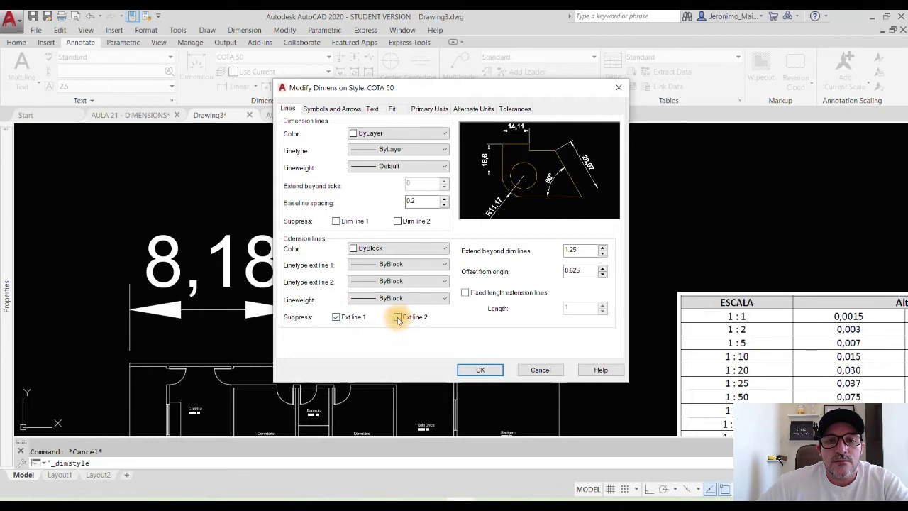
left_click(397, 317)
- Suppress Dim line 1 and Dim line 2 as well, and clear all dimension-line and extension-line suppression
left_click(337, 222)
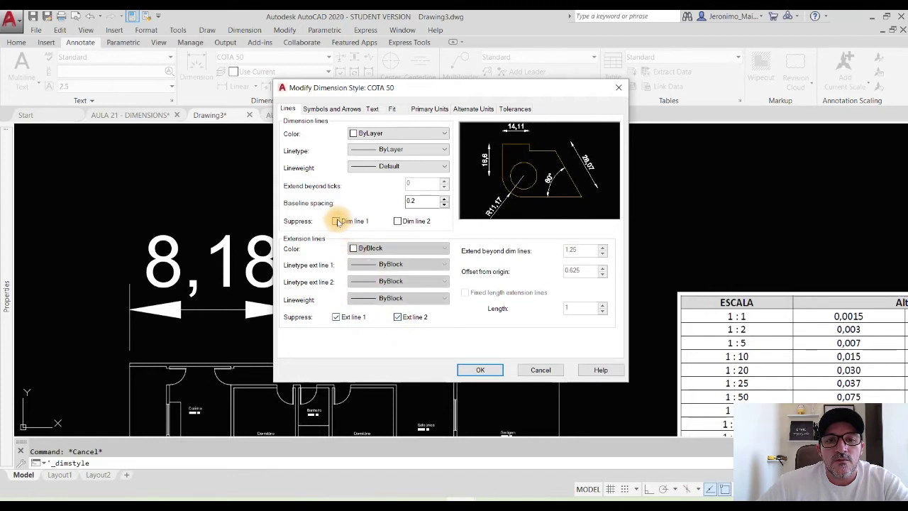
left_click(398, 222)
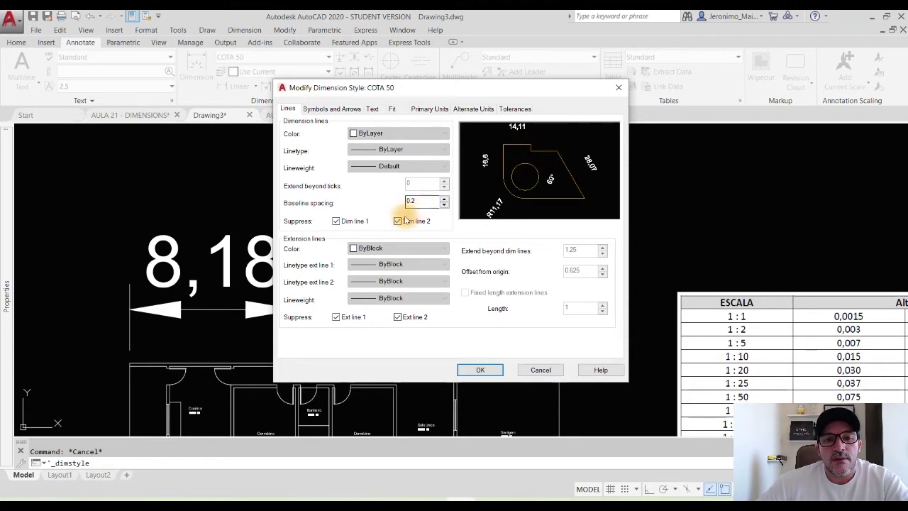
left_click(397, 222)
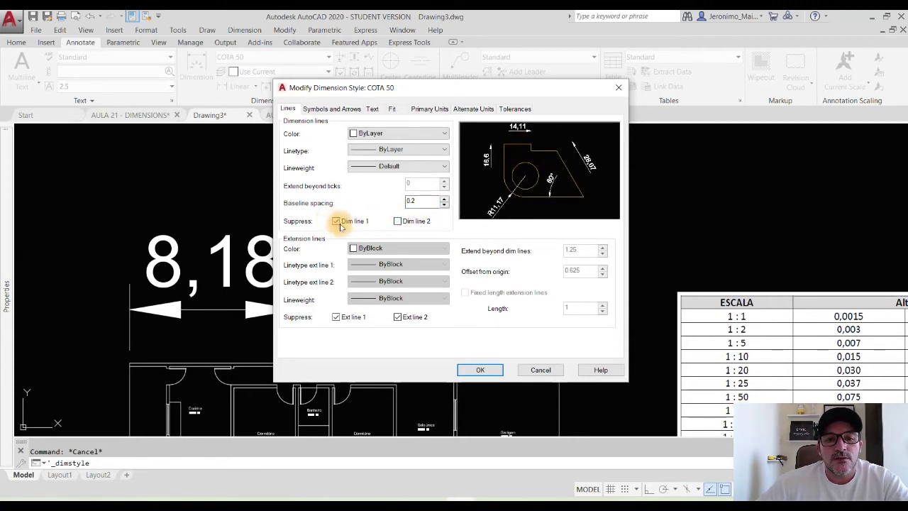
left_click(336, 224)
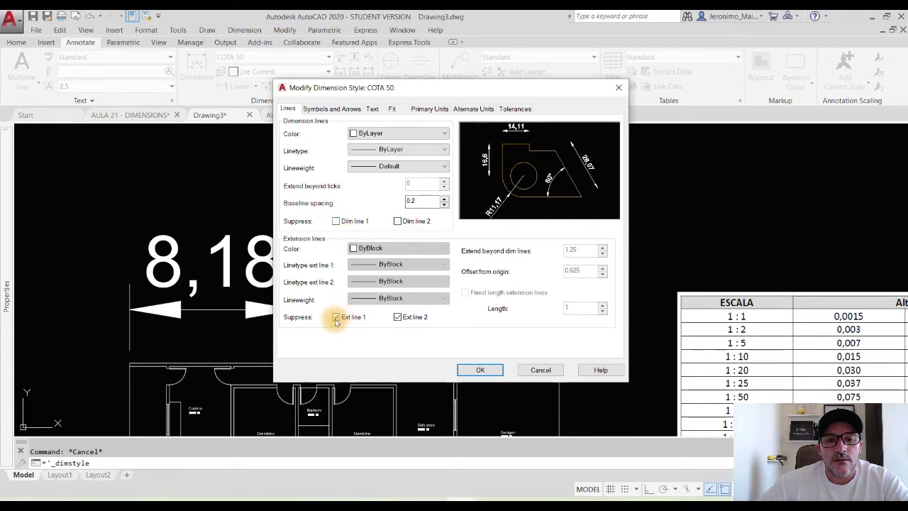
left_click(336, 318)
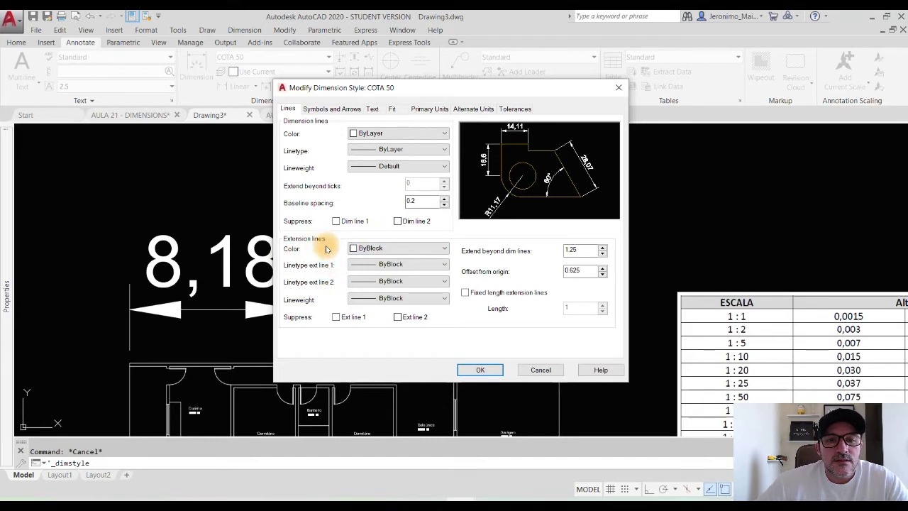
- Set the extension lines' color and both linetypes to ByLayer and their lineweight to 0.05 mm
left_click(378, 249)
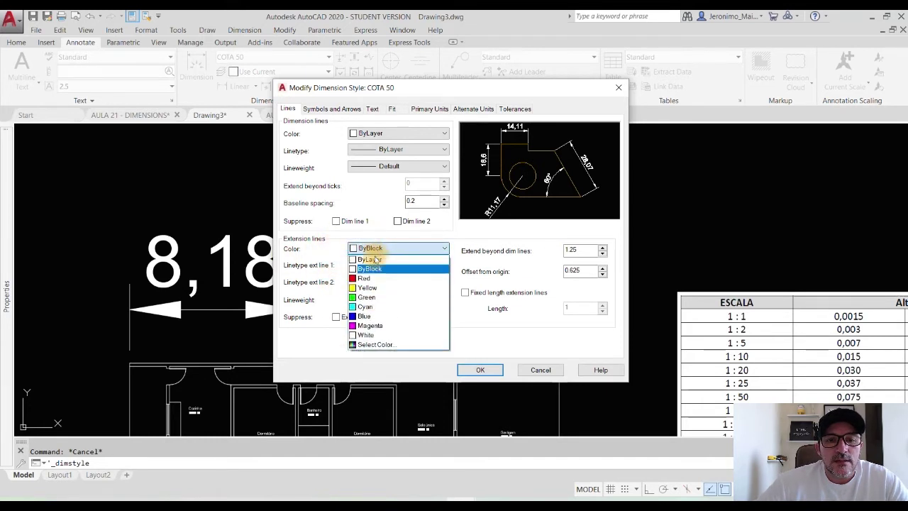
left_click(370, 258)
left_click(370, 266)
left_click(375, 275)
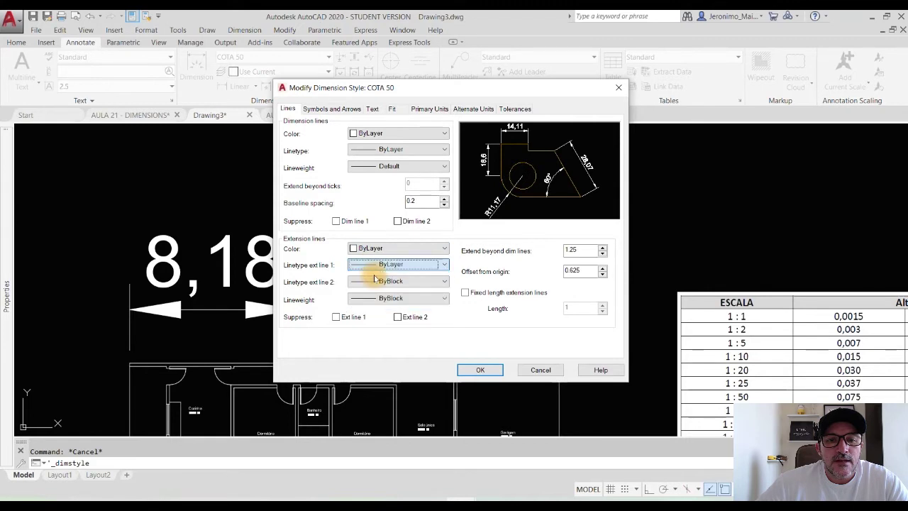
left_click(370, 284)
left_click(385, 294)
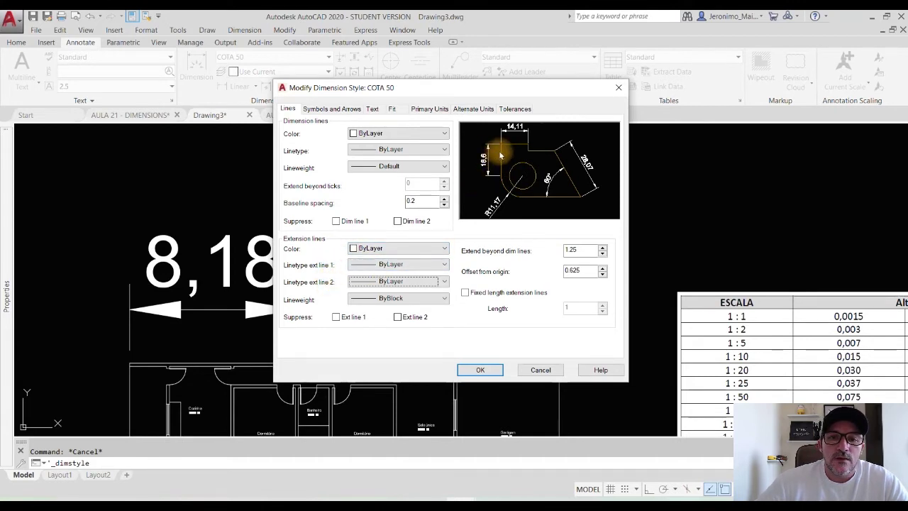
left_click(373, 301)
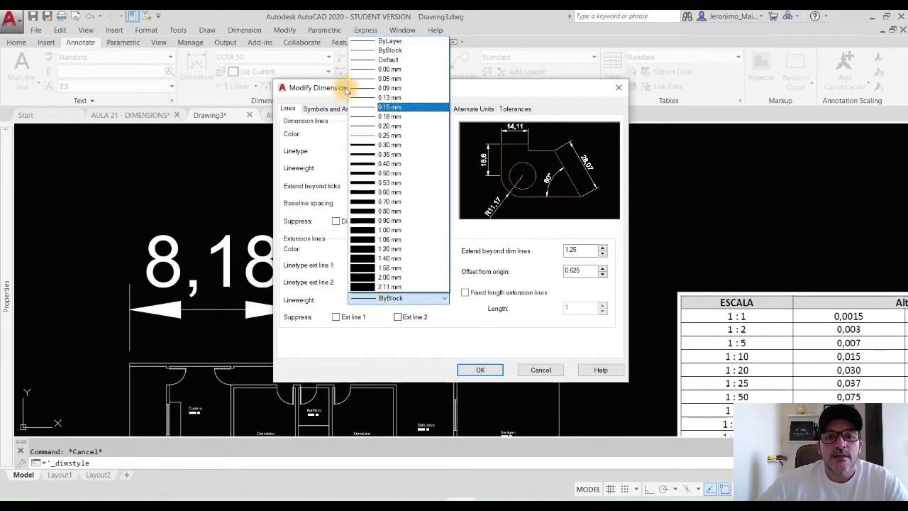
left_click(386, 78)
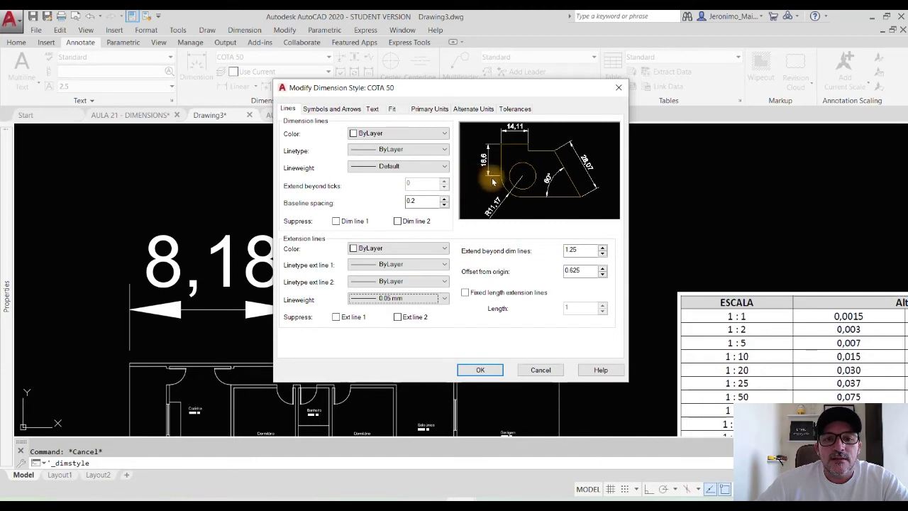
- Discard the pending COTA 50 changes and close the Dimension Style Manager
left_click_drag(449, 88, 689, 71)
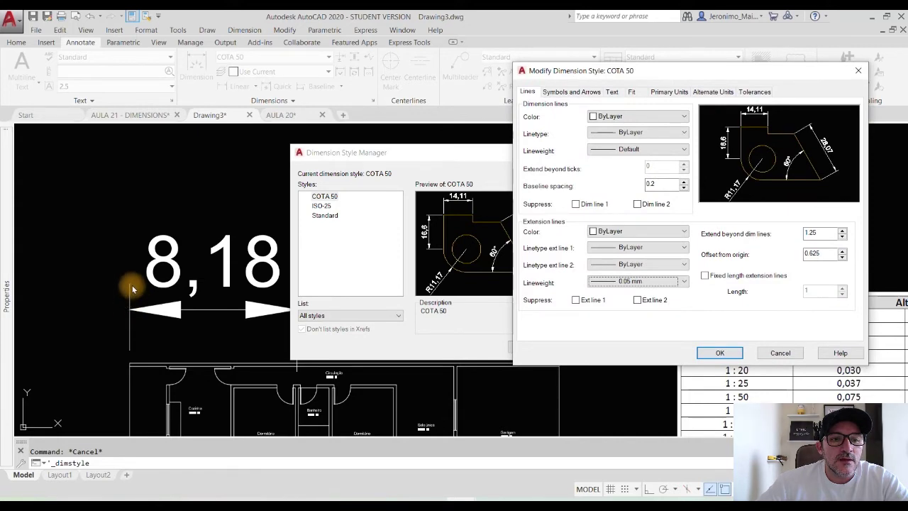
left_click_drag(644, 71, 327, 82)
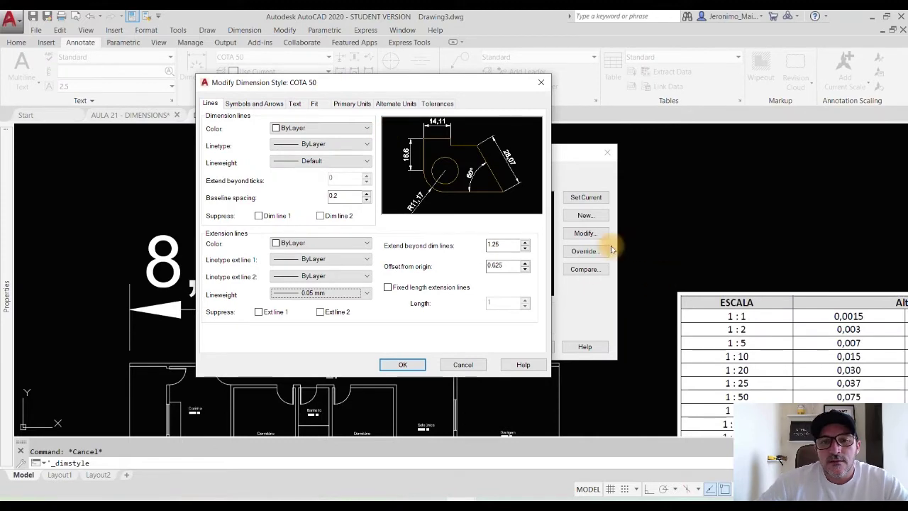
left_click(462, 365)
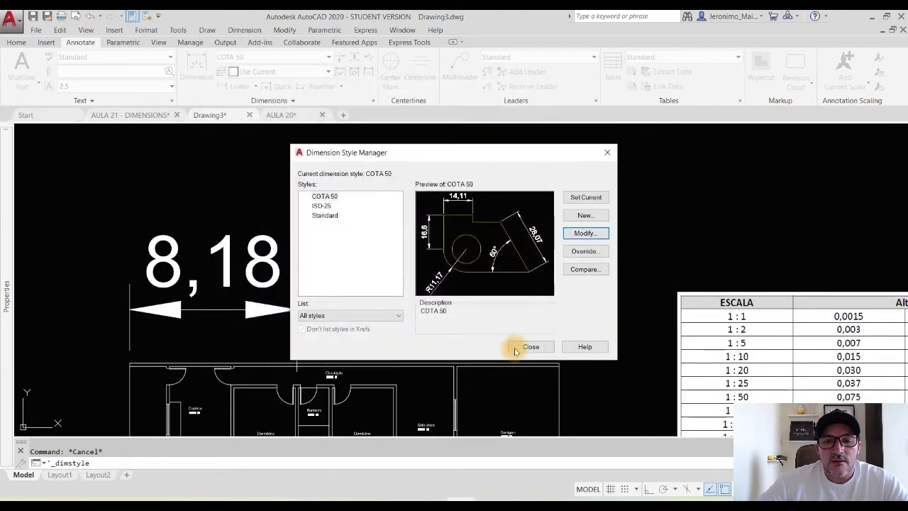
left_click(530, 346)
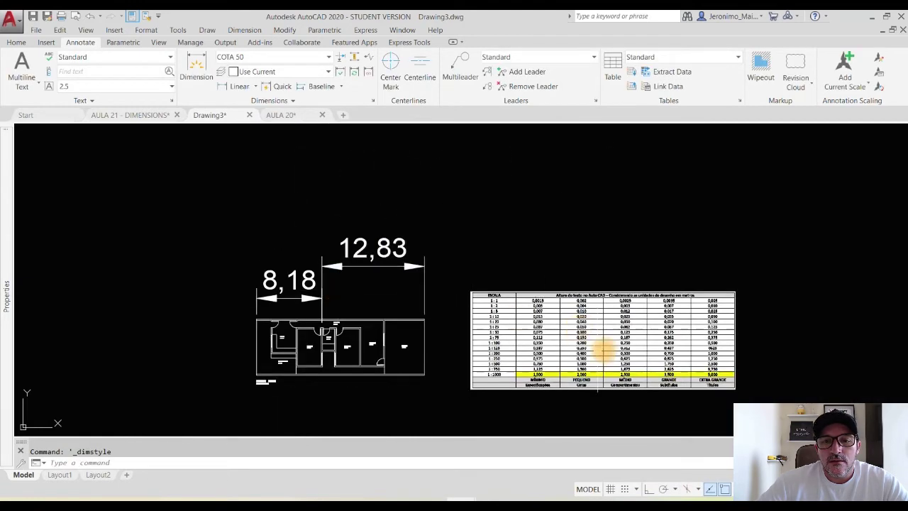
- Set COTA 50's extension beyond dimension lines to 0.05 and save the dimension style
scroll(588, 347, "up", 5)
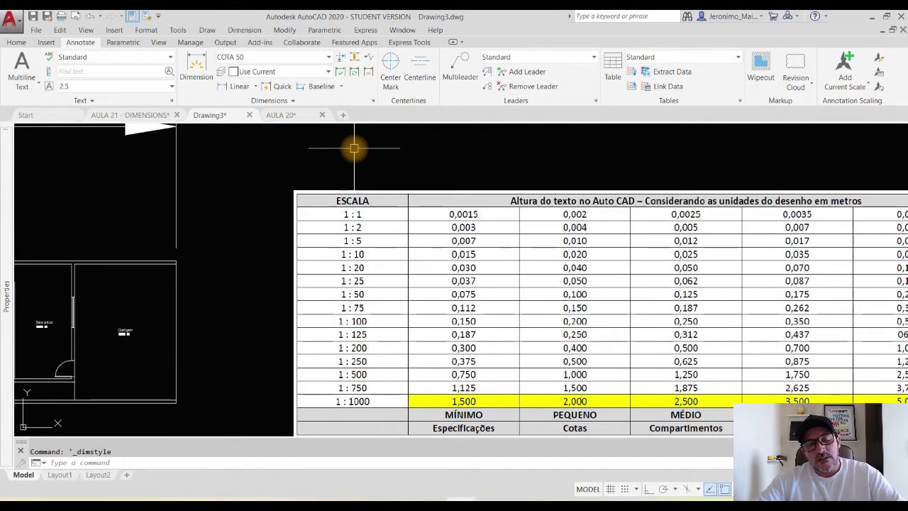
left_click(371, 102)
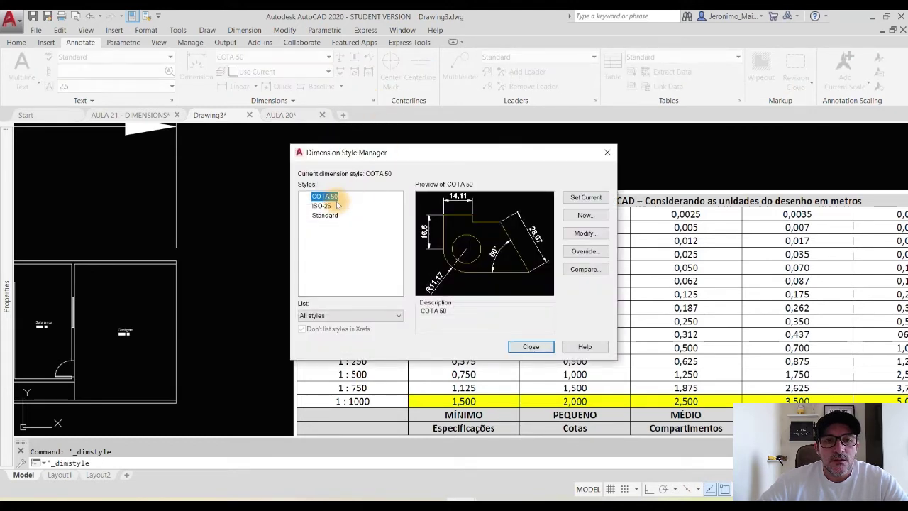
left_click(584, 234)
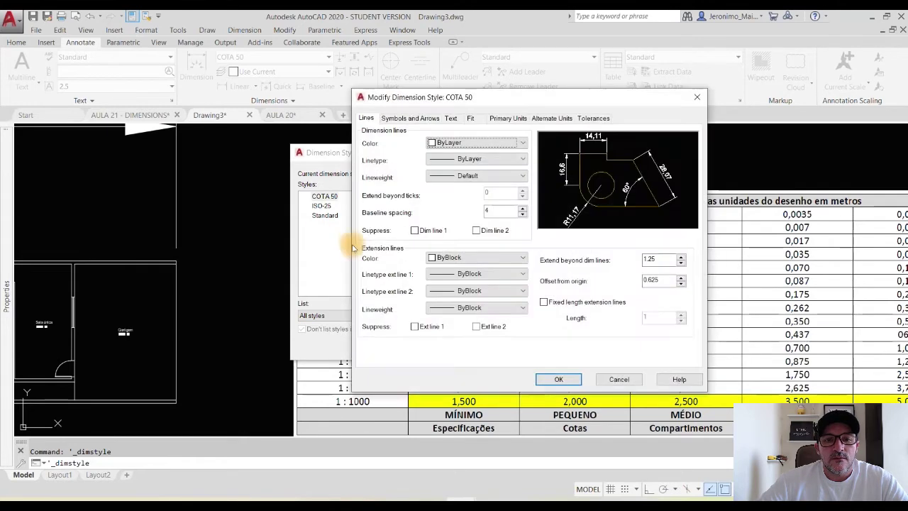
left_click(392, 119)
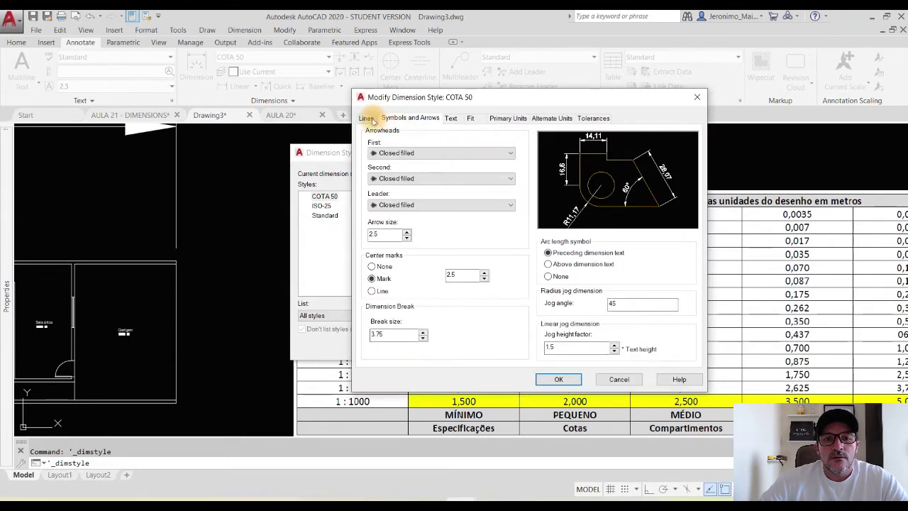
left_click(369, 119)
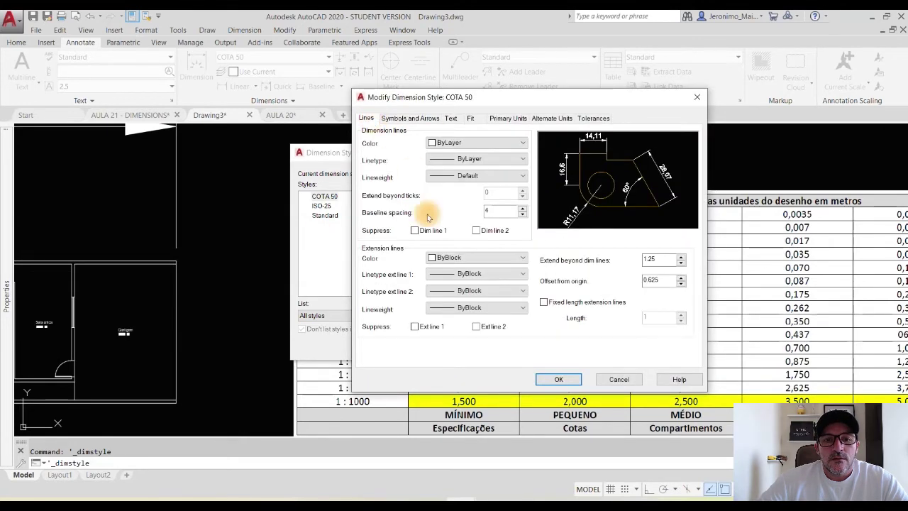
double_click(650, 259)
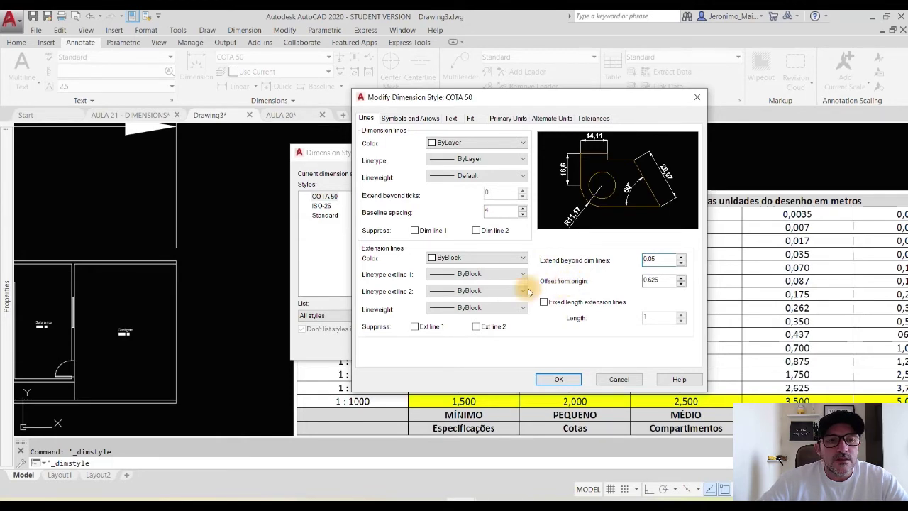
left_click(558, 378)
left_click(530, 347)
- Examine how the extension lines end at the dimension lines and at the plan's upper wall
scroll(458, 373, "up", 5)
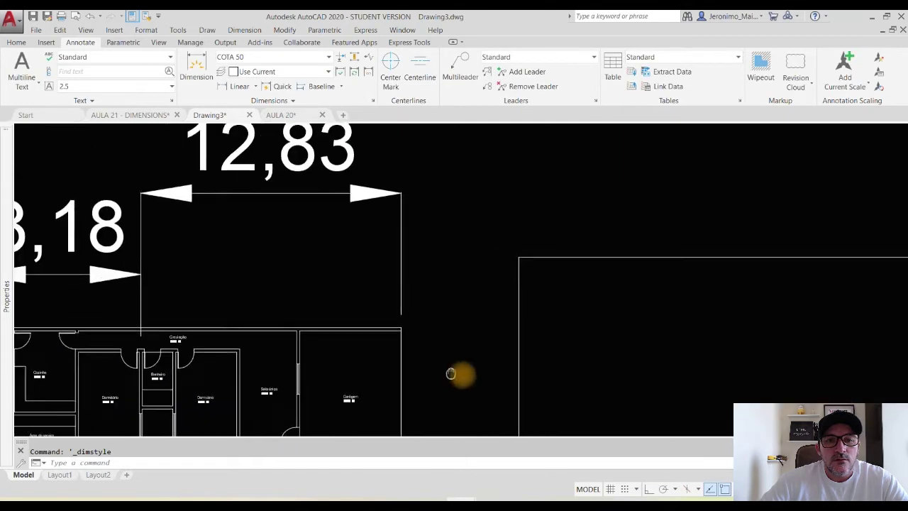
scroll(503, 319, "down", 1)
middle_click_drag(381, 277, 478, 262)
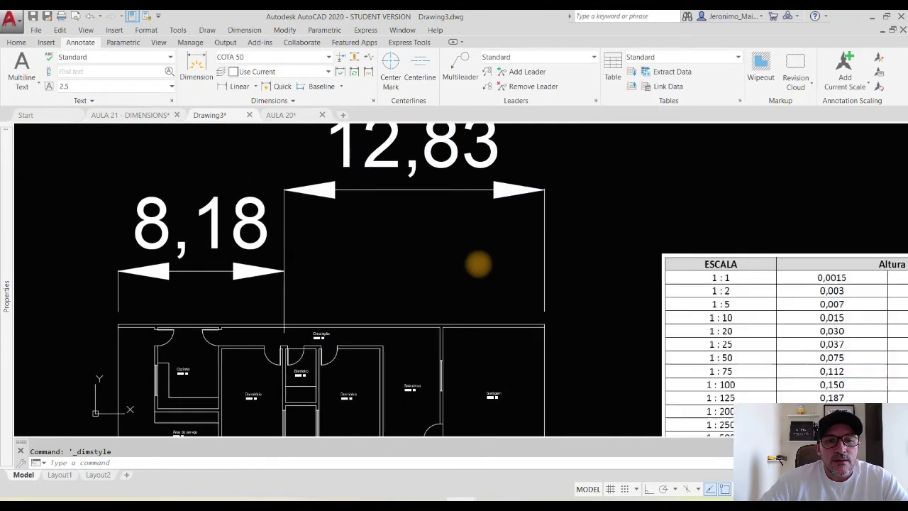
scroll(539, 309, "up", 4)
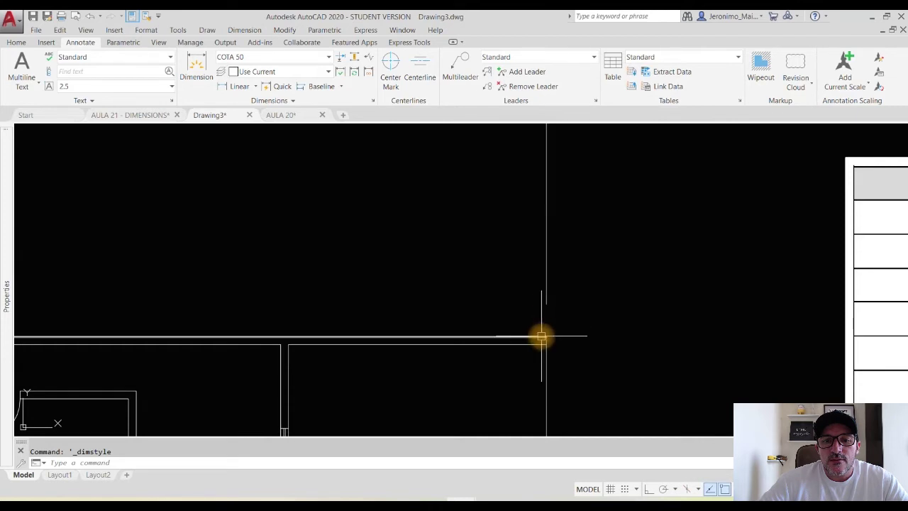
scroll(554, 309, "down", 4)
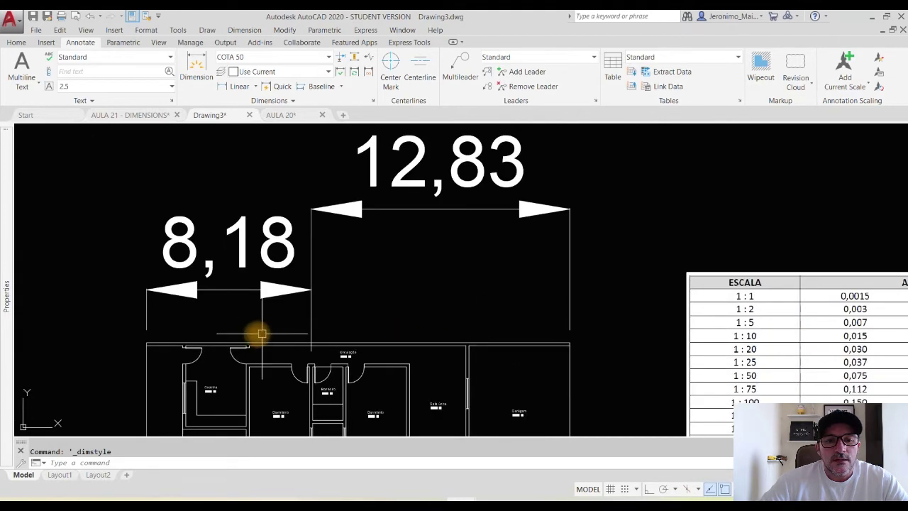
scroll(258, 323, "up", 2)
middle_click_drag(257, 320, 286, 322)
middle_click_drag(375, 328, 367, 342)
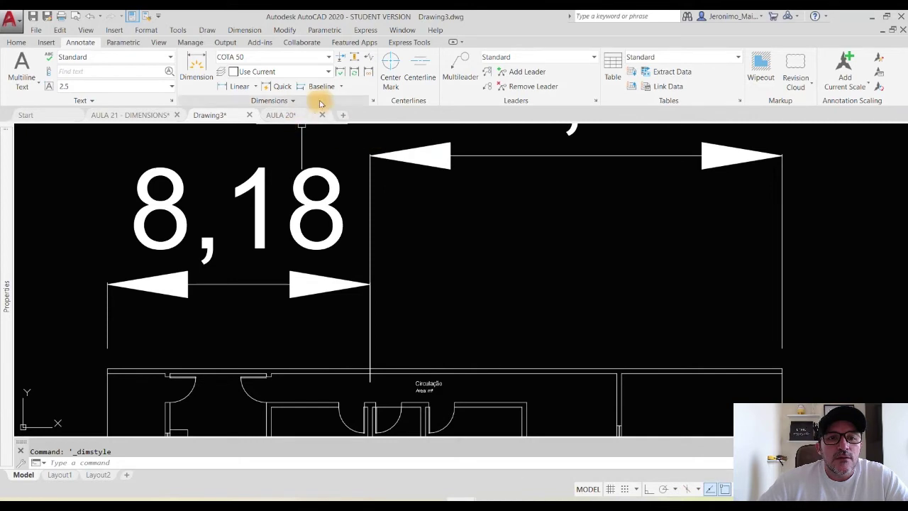
- Open COTA 50 for modification and set the extension lines' offset from origin to 0.05
left_click(372, 101)
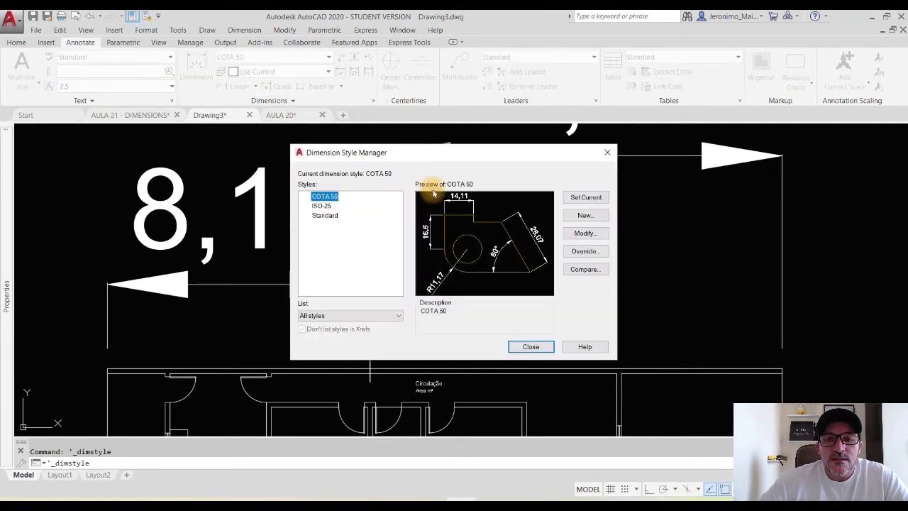
left_click(585, 234)
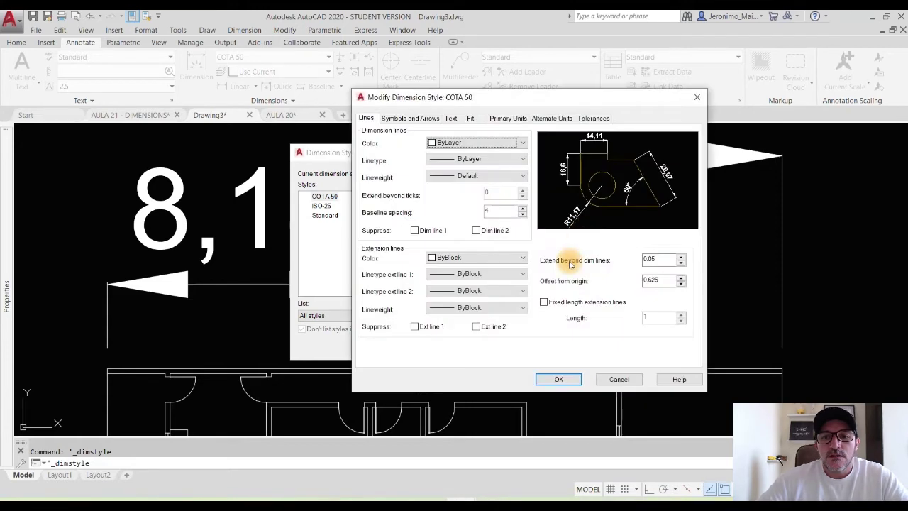
left_click_drag(668, 279, 560, 280)
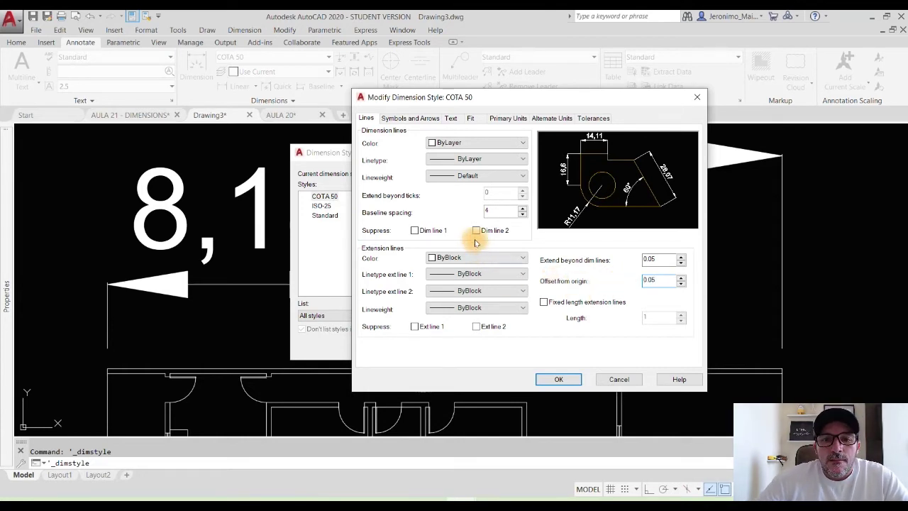
- Enable fixed length extension lines with a length of 0.05, save COTA 50, and inspect the left arrowhead's tip
left_click(544, 304)
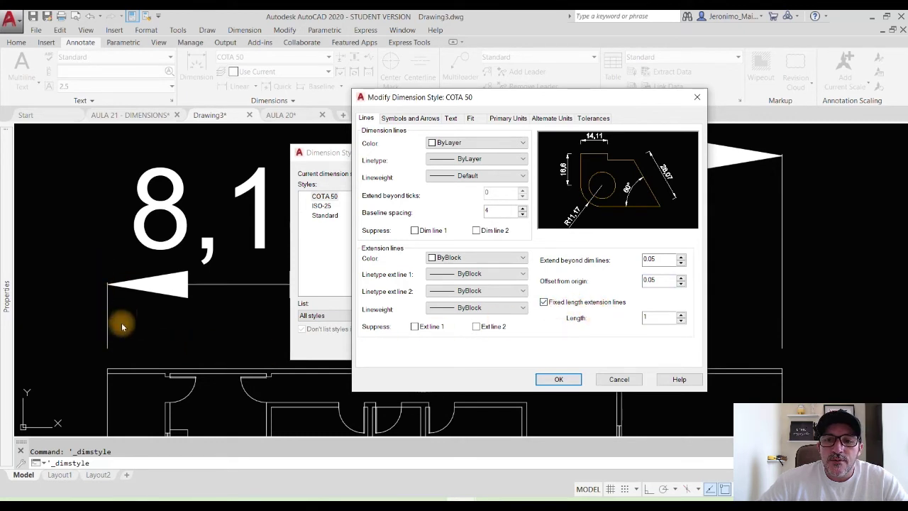
double_click(658, 317)
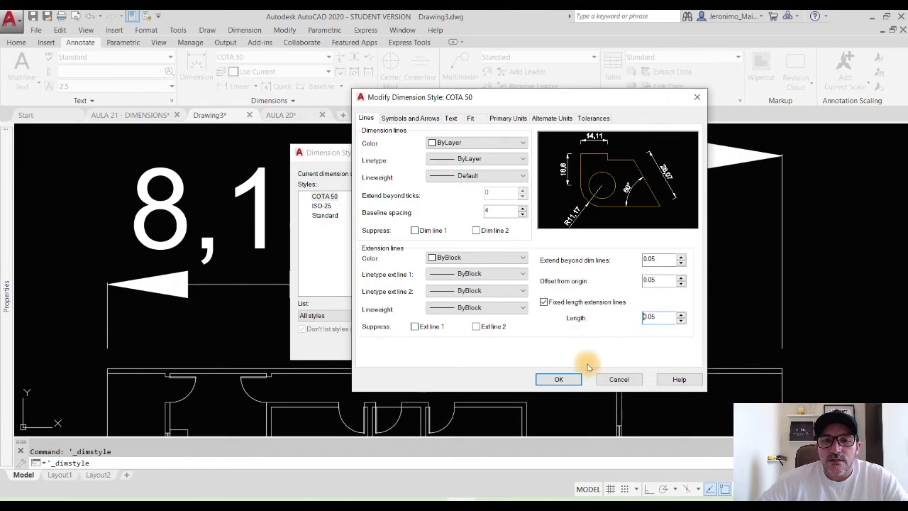
left_click(558, 379)
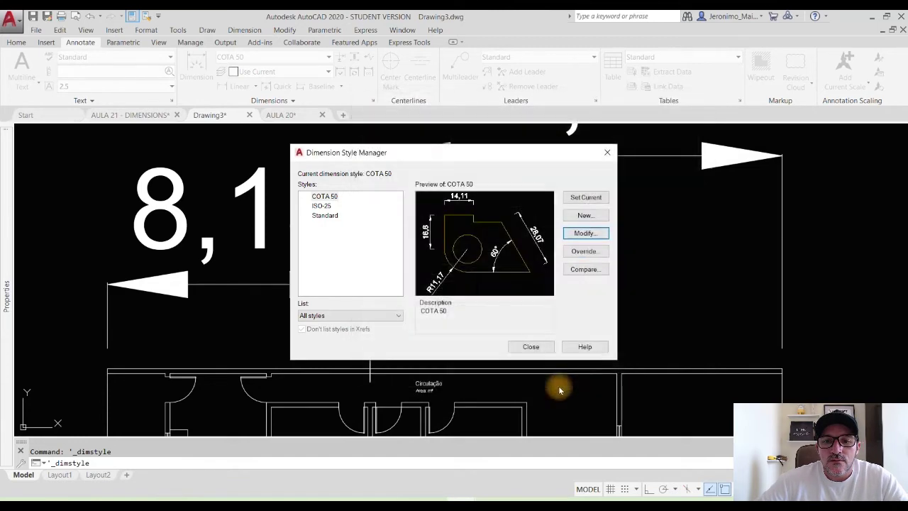
left_click(530, 347)
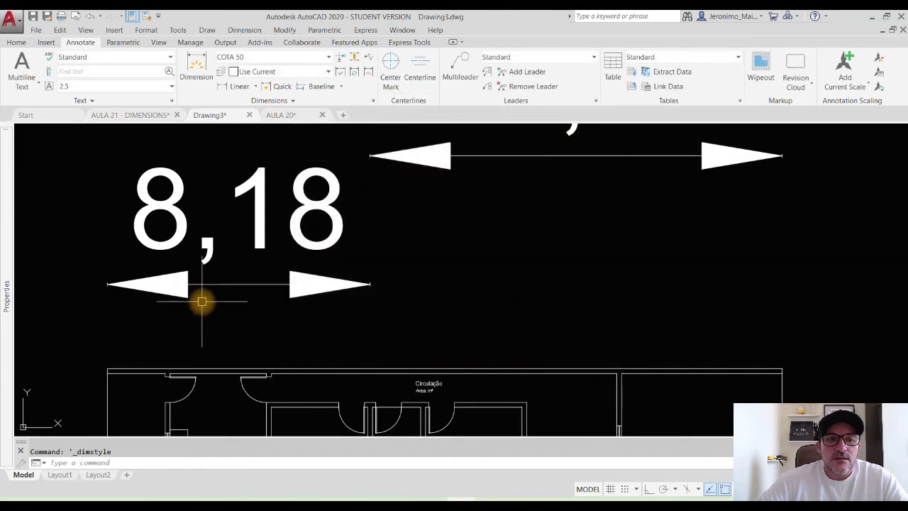
scroll(106, 287, "up", 8)
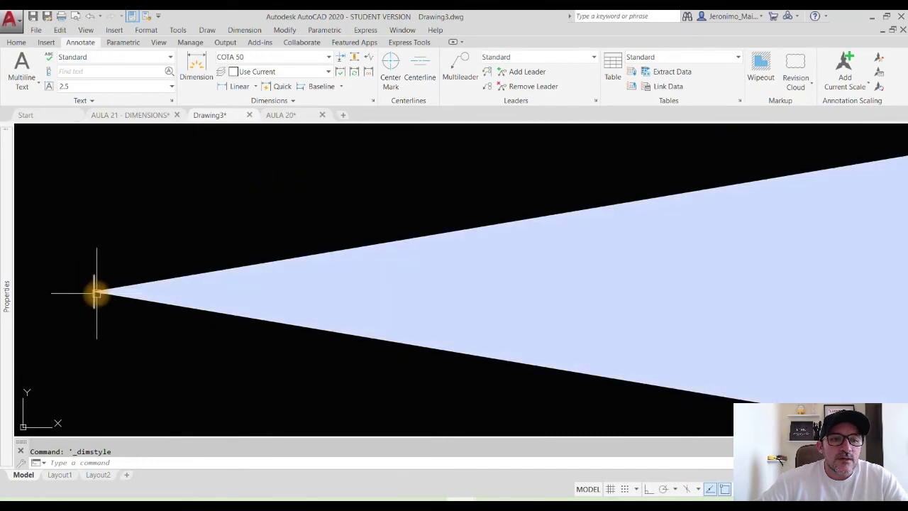
- Delete the two linear dimensions above the floor plan
scroll(97, 292, "down", 6)
middle_click_drag(366, 347, 445, 321)
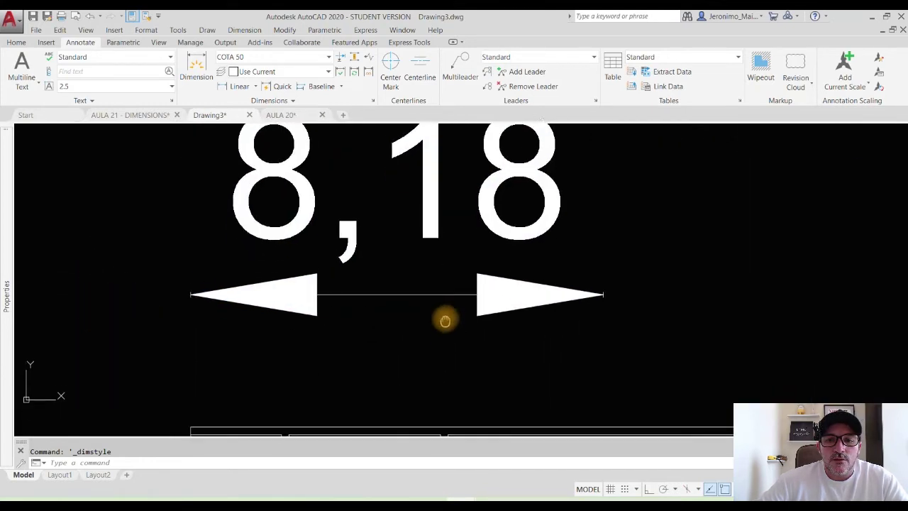
scroll(444, 320, "down", 4)
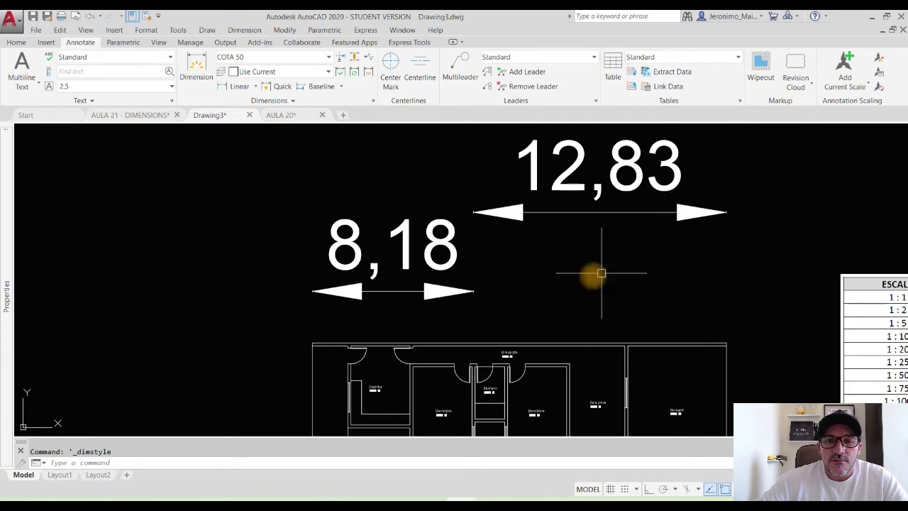
left_click(734, 296)
left_click(318, 189)
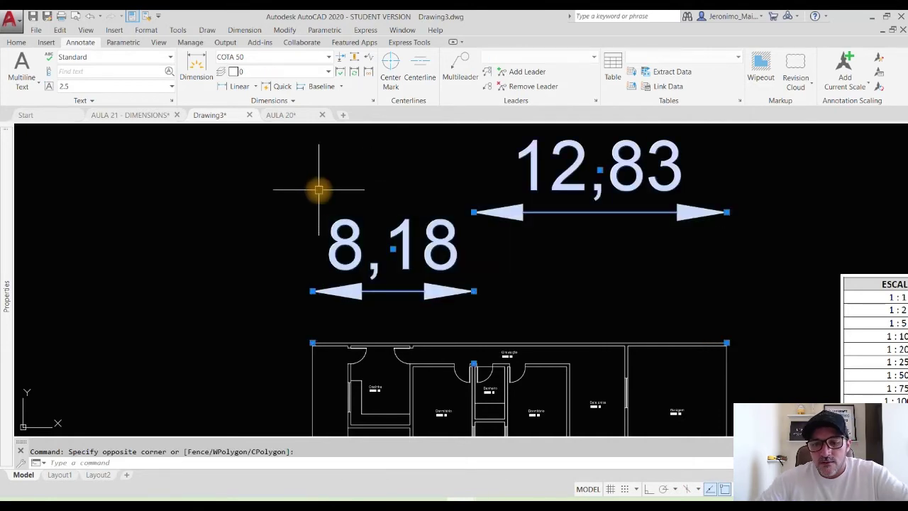
key("Delete")
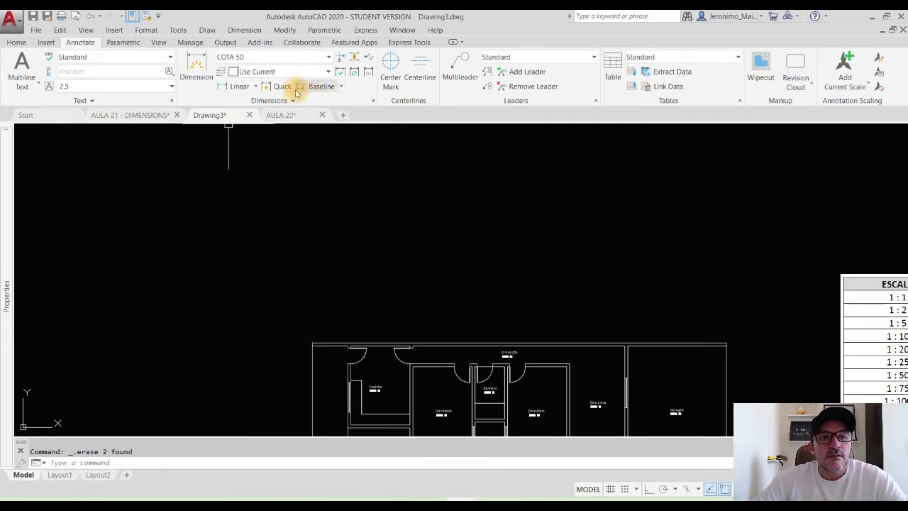
- Place a linear dimension across the plan's full width just above the upper wall, and inspect its left arrowhead's tip
left_click(228, 87)
left_click(312, 343)
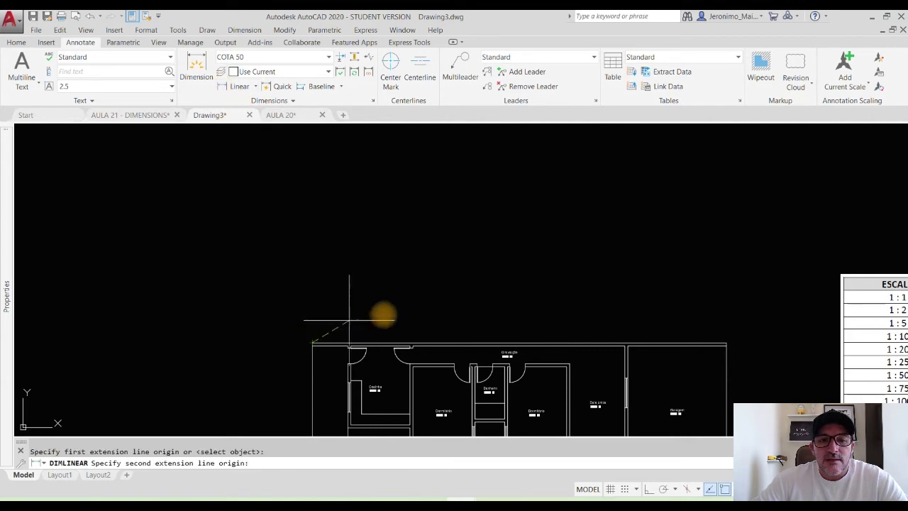
left_click(726, 343)
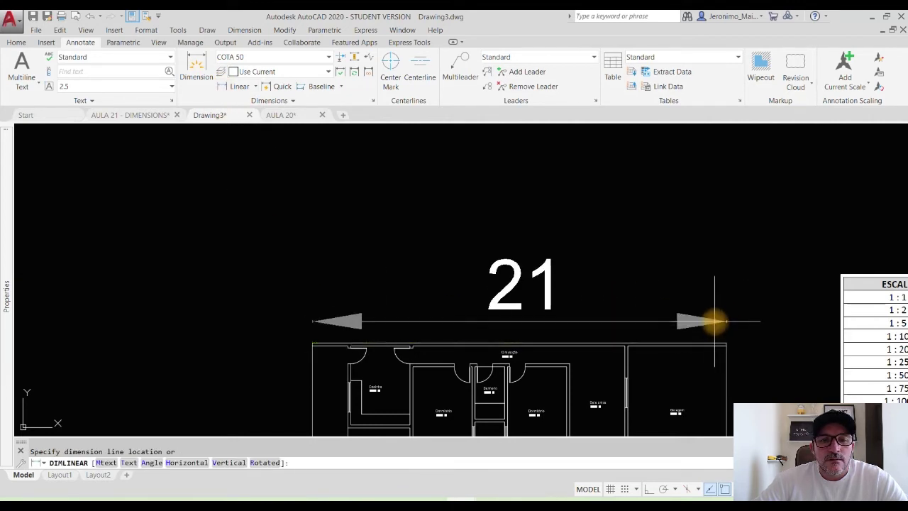
left_click(714, 319)
scroll(640, 355, "up", 2)
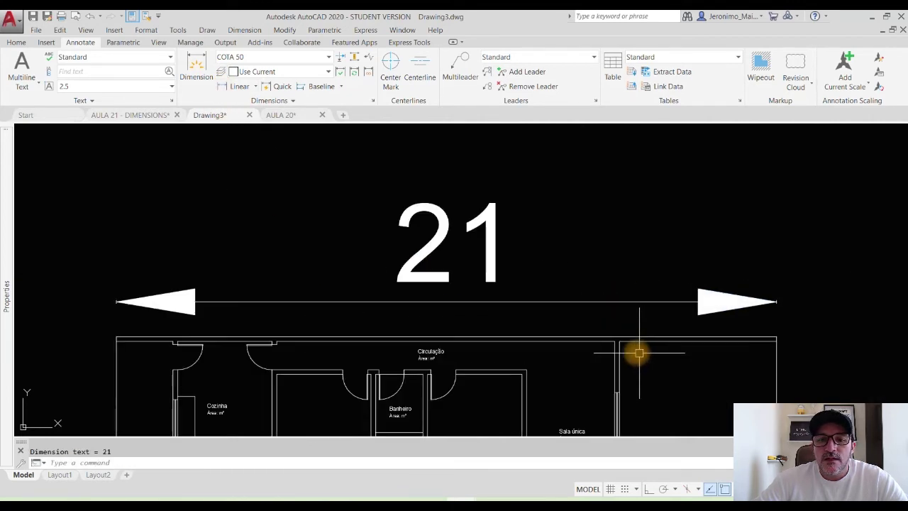
scroll(111, 304, "up", 8)
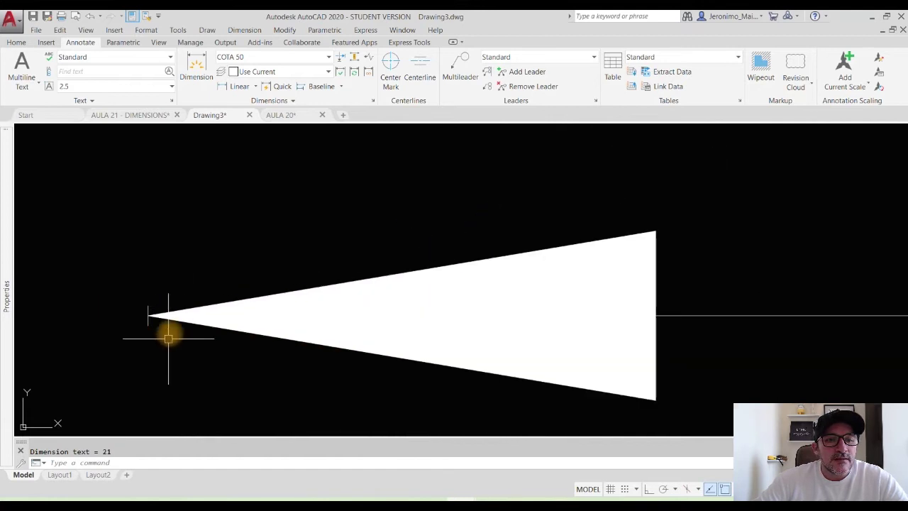
scroll(227, 349, "down", 4)
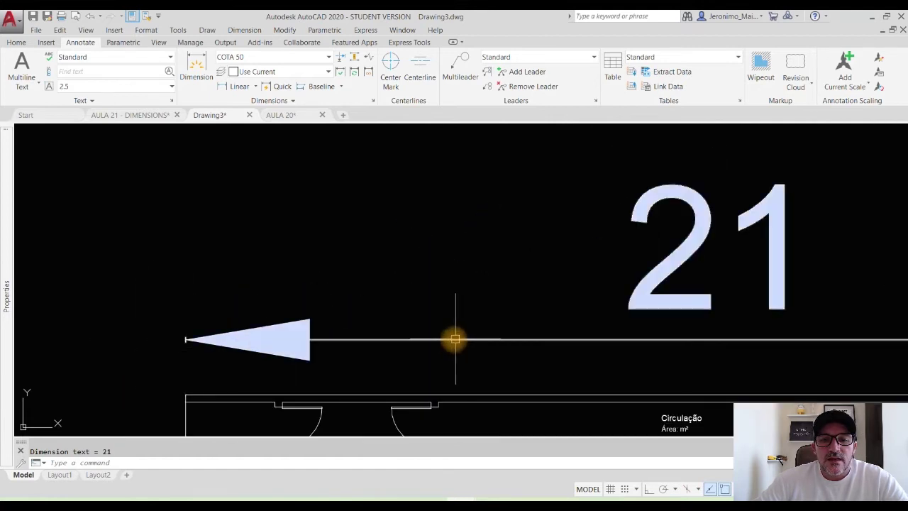
scroll(436, 361, "down", 4)
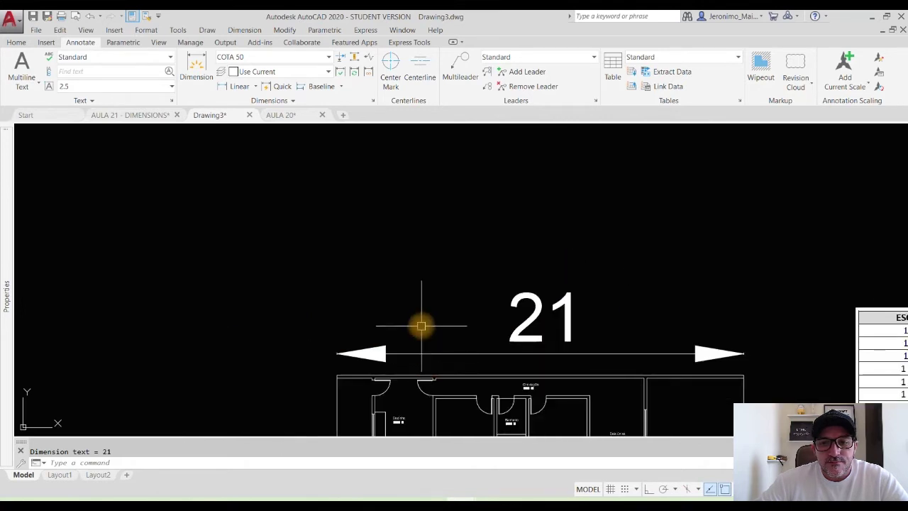
middle_click_drag(563, 363, 478, 301)
scroll(477, 314, "up", 2)
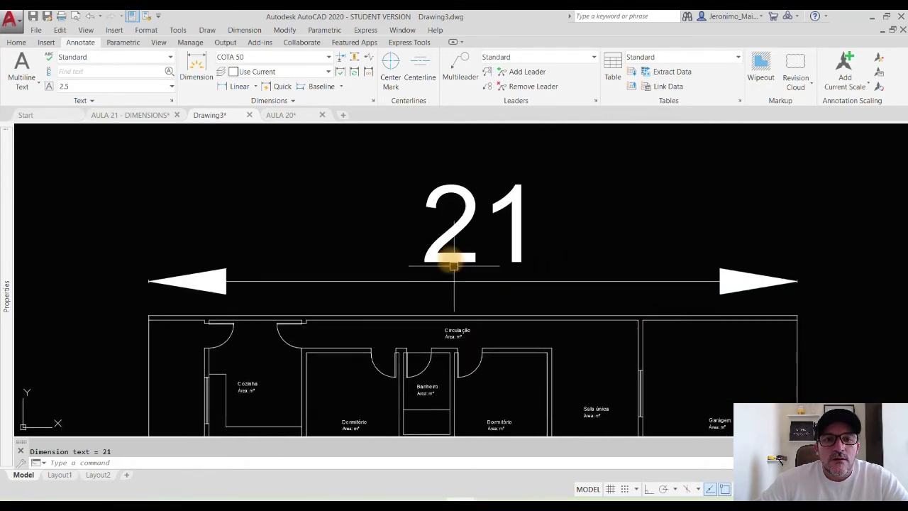
- Open COTA 50 for modification and set its first and second arrowheads to Dot
left_click(374, 100)
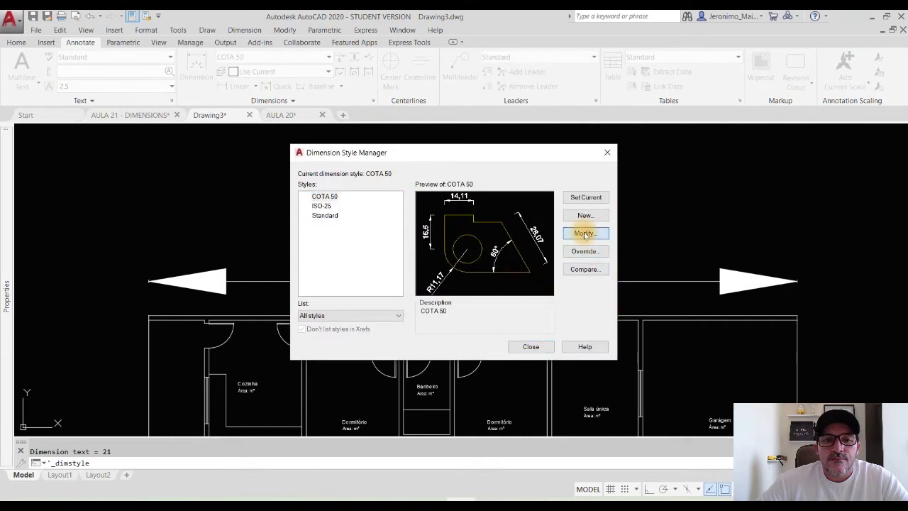
left_click(584, 235)
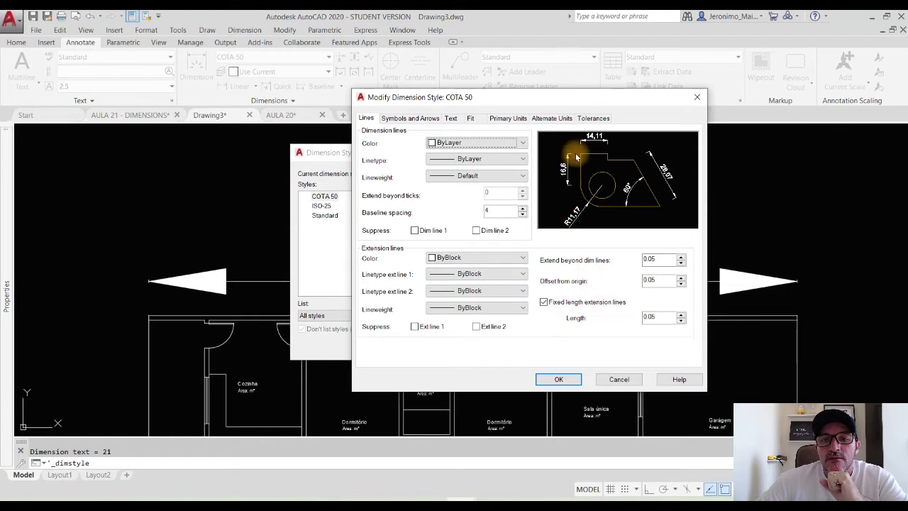
left_click(417, 119)
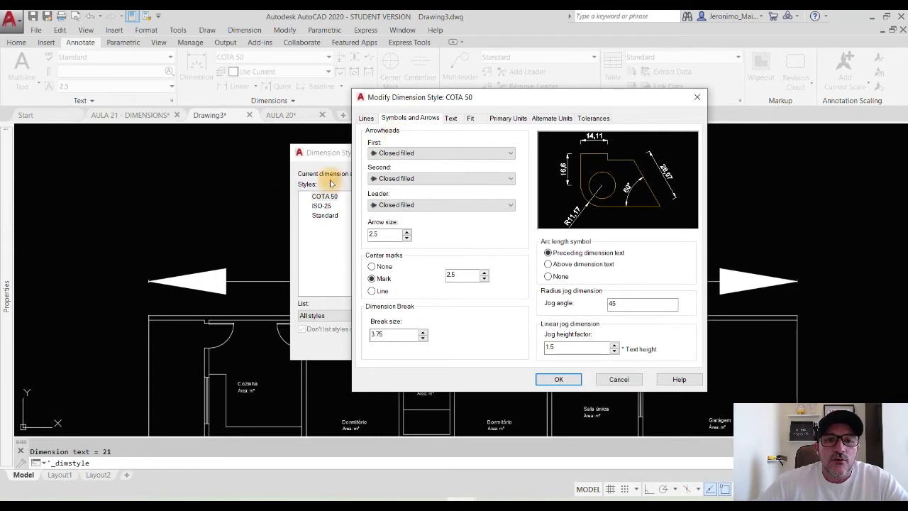
left_click(405, 153)
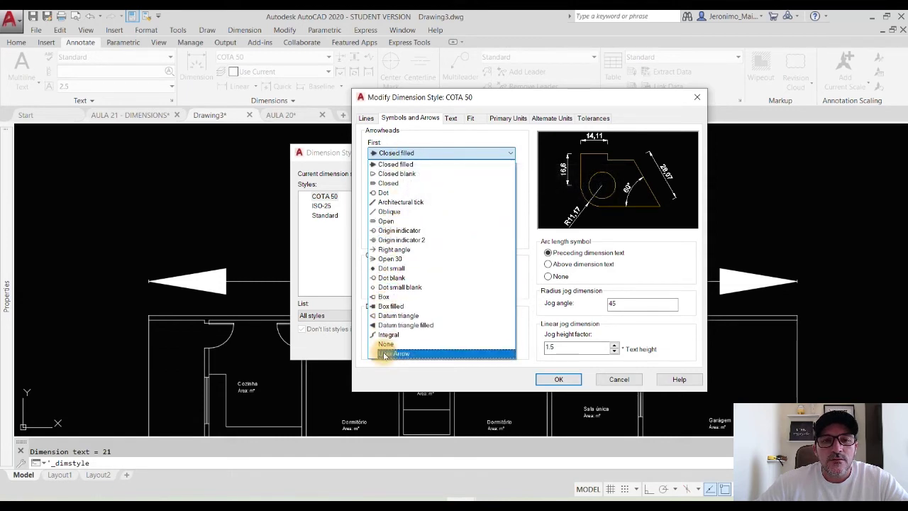
left_click(385, 192)
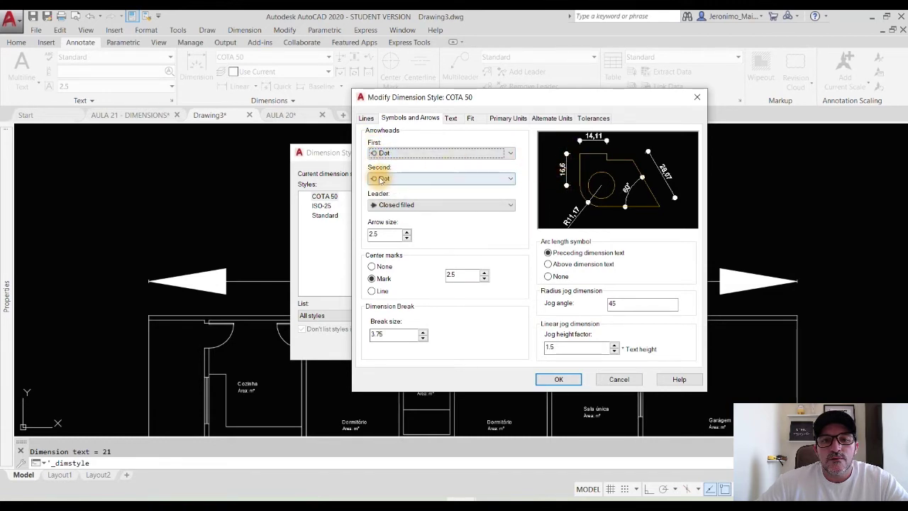
- Open the list of symbol choices for COTA 50's first arrowhead
left_click(387, 153)
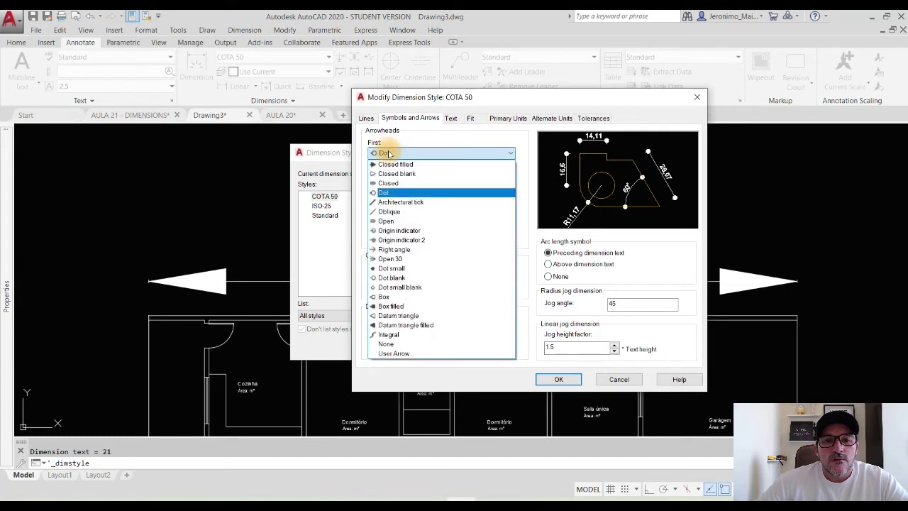
- Try the Architectural tick, Oblique and Origin indicator arrowheads on the COTA 50 dimension style
left_click(408, 205)
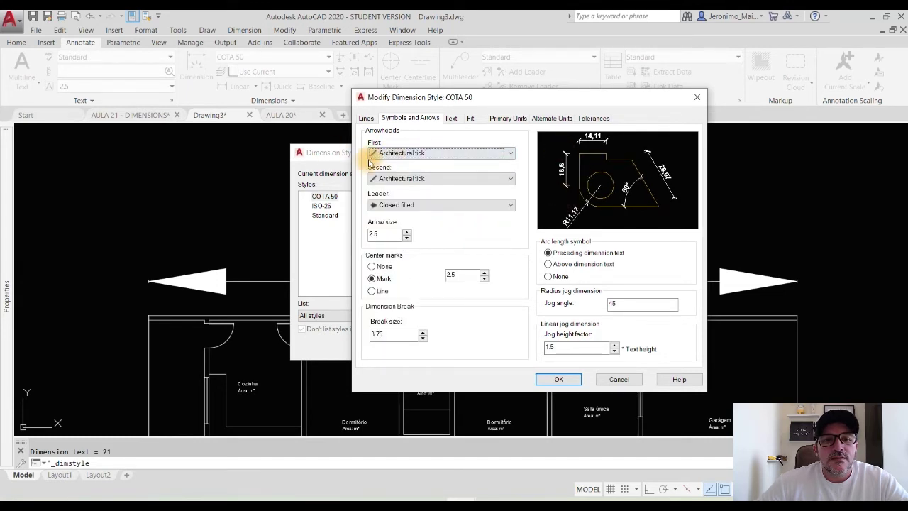
left_click(400, 153)
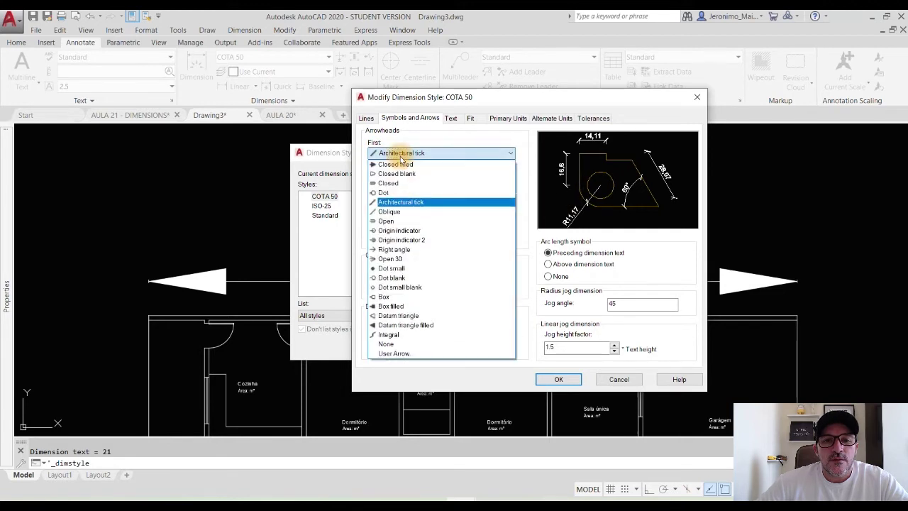
left_click(389, 211)
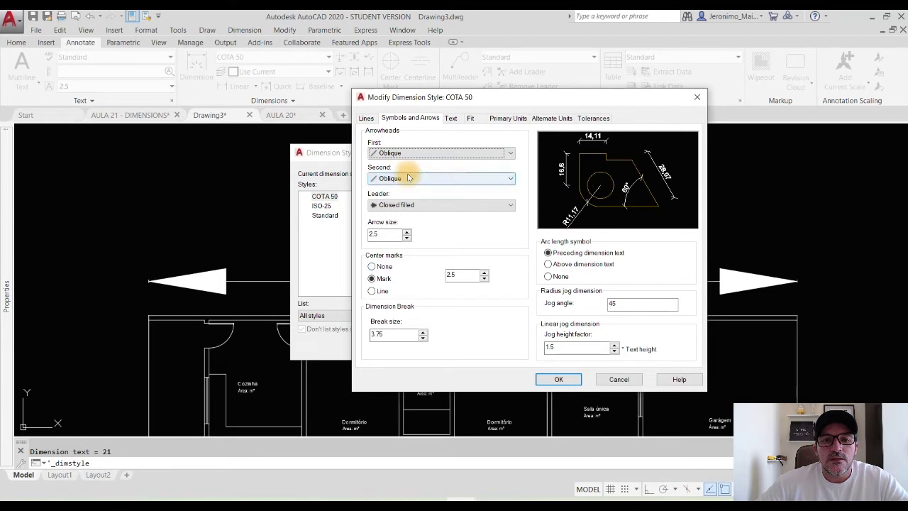
left_click(386, 153)
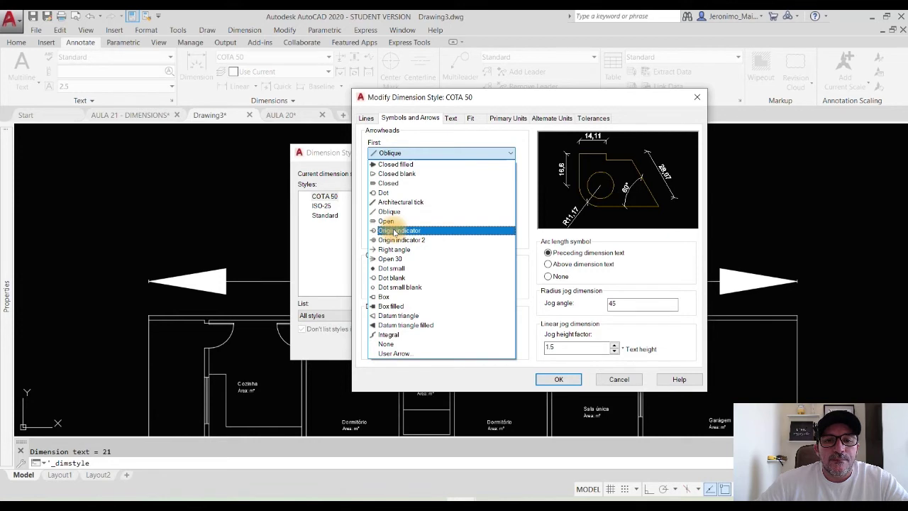
left_click(394, 230)
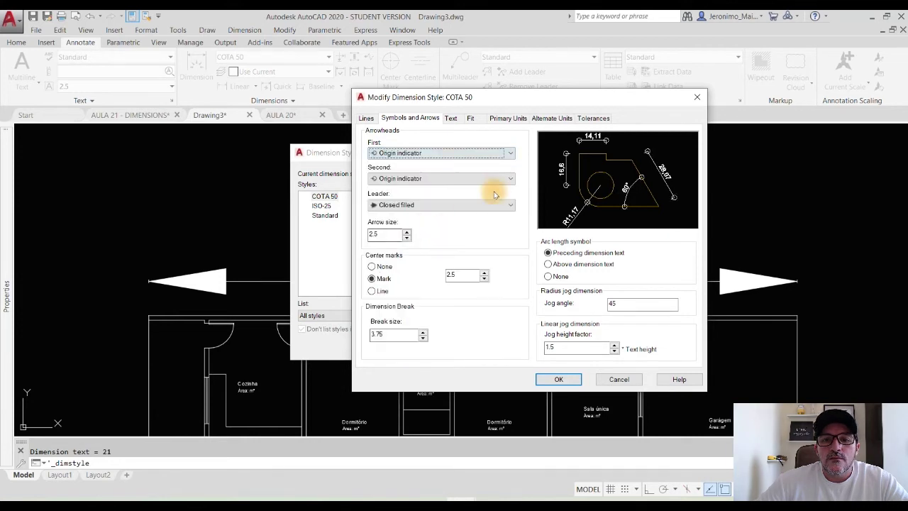
- Set the first and second arrowheads of the COTA 50 dimension style to Dot small
left_click(387, 153)
left_click(383, 264)
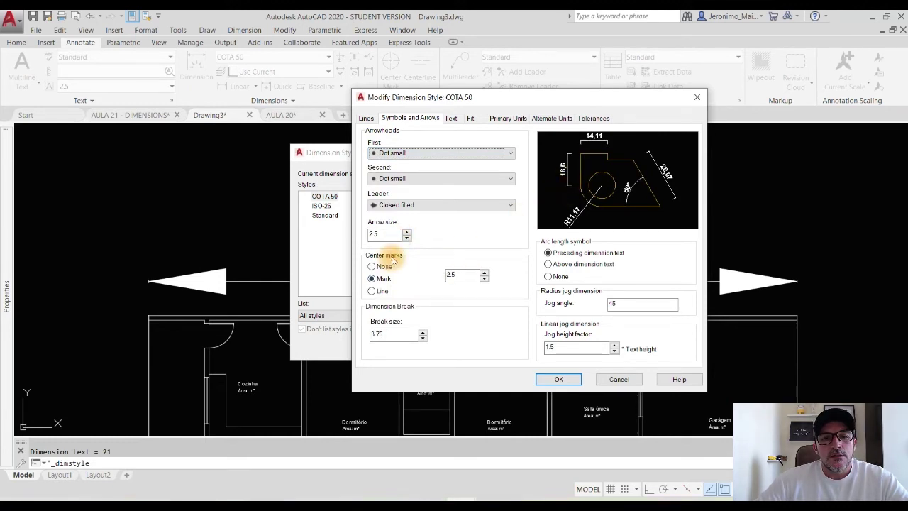
left_click(366, 119)
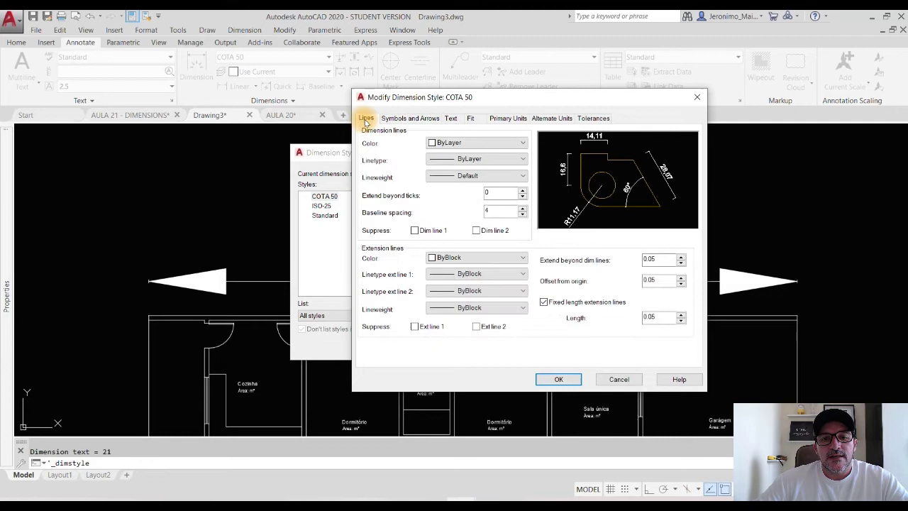
left_click(401, 119)
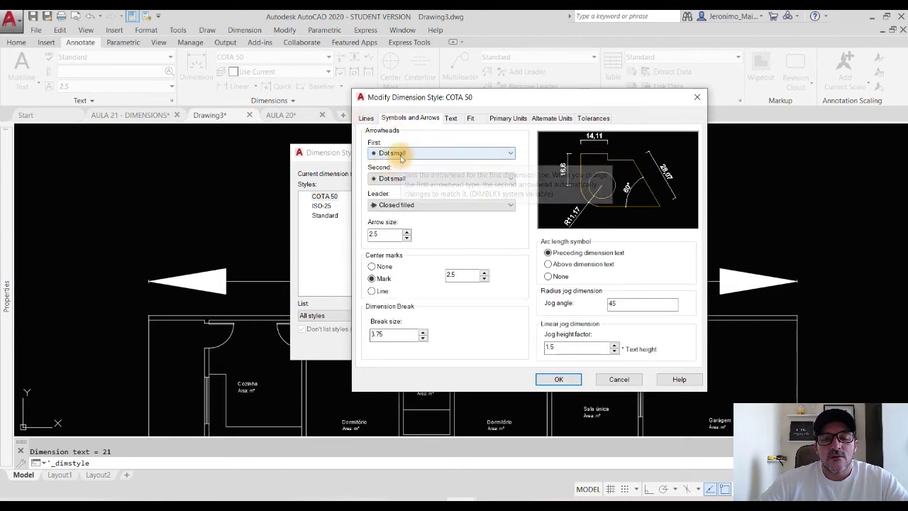
- Set the dimension lines' extension beyond ticks to 0.05, apply the COTA 50 changes and close the style manager
left_click(366, 119)
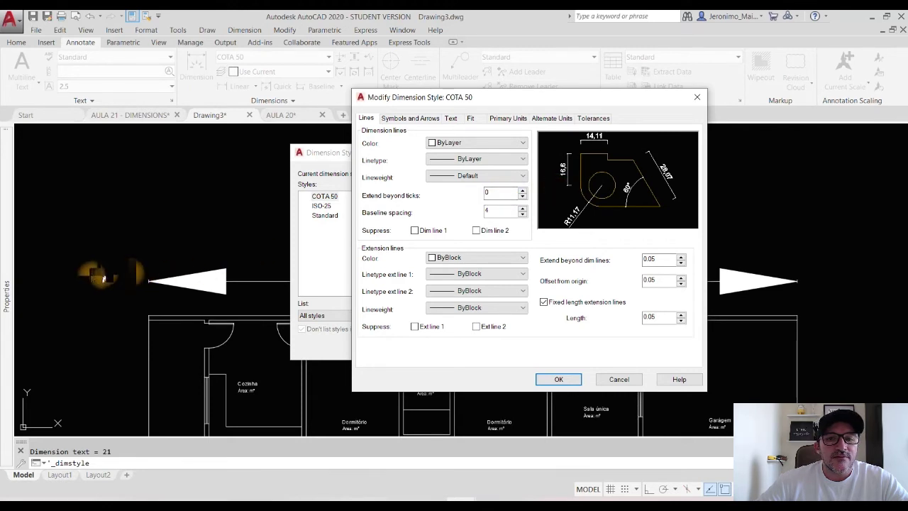
double_click(456, 196)
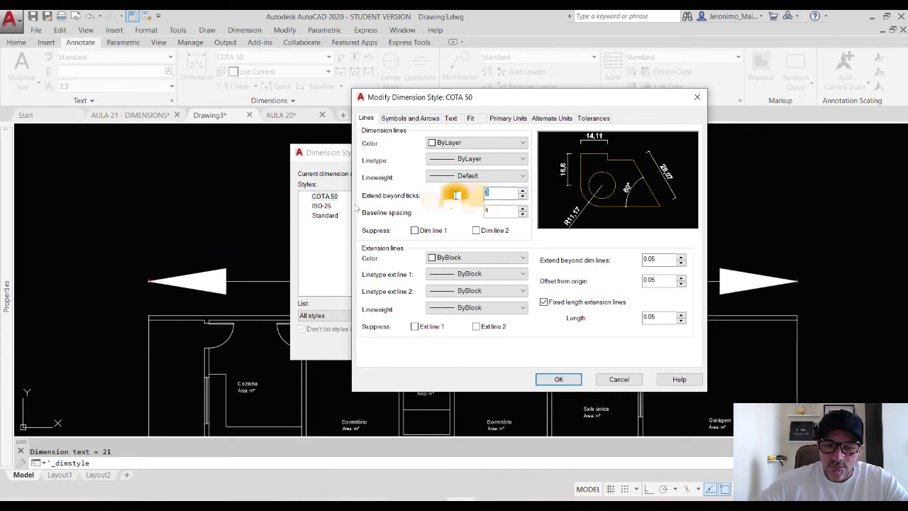
type("0.05")
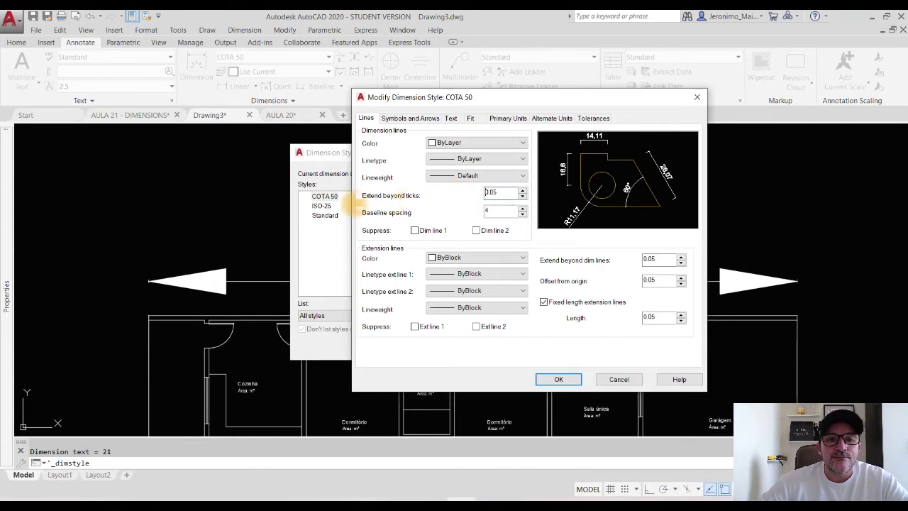
left_click(560, 379)
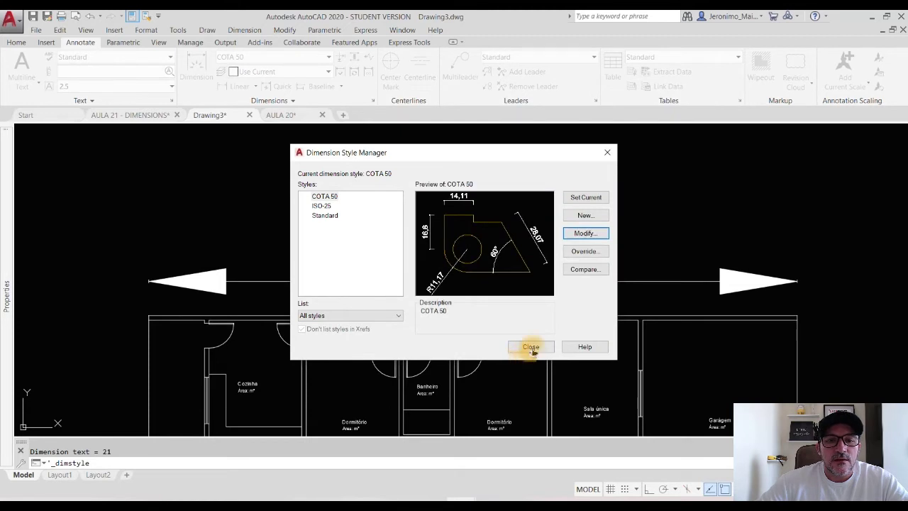
left_click(531, 348)
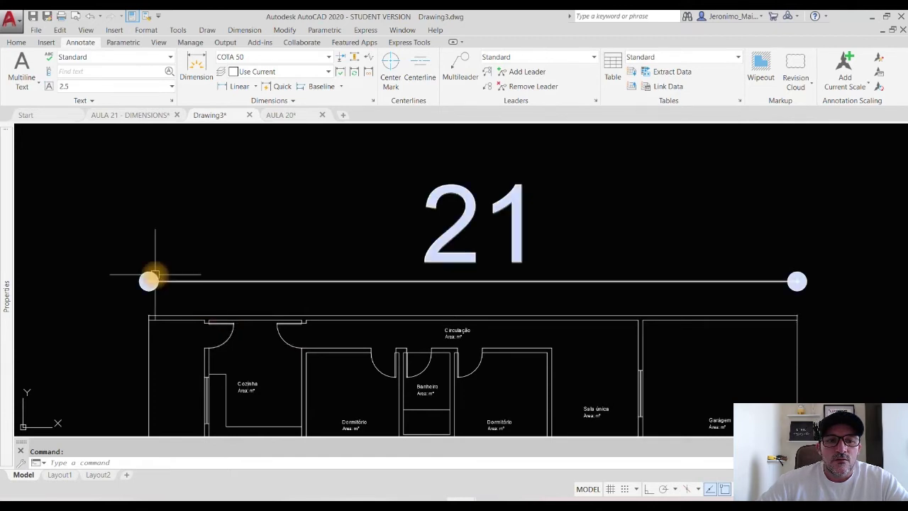
- Set the arrow size of the COTA 50 dimension style to 0.05, apply the change and return to the drawing
left_click(372, 101)
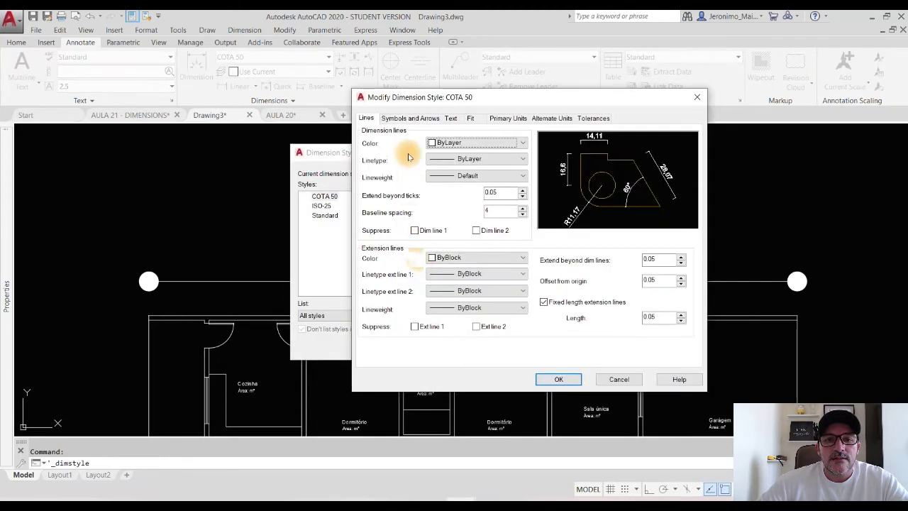
left_click(409, 118)
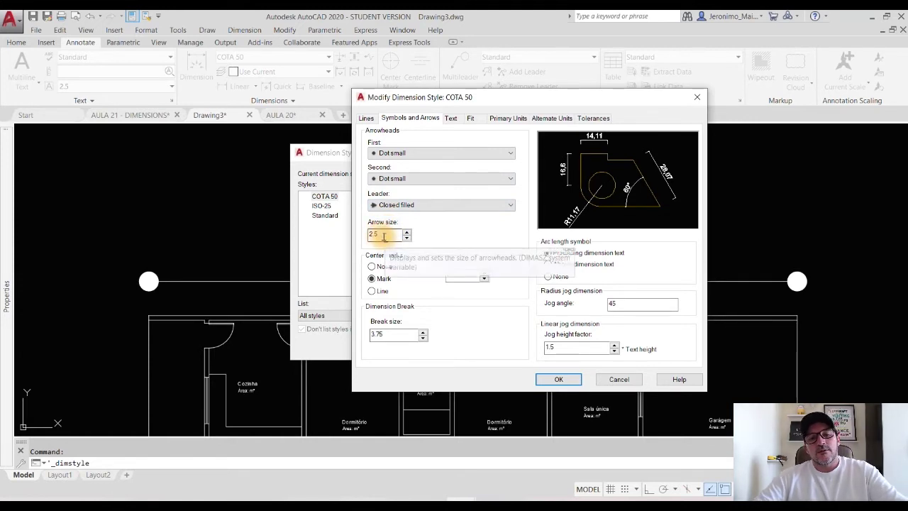
double_click(384, 235)
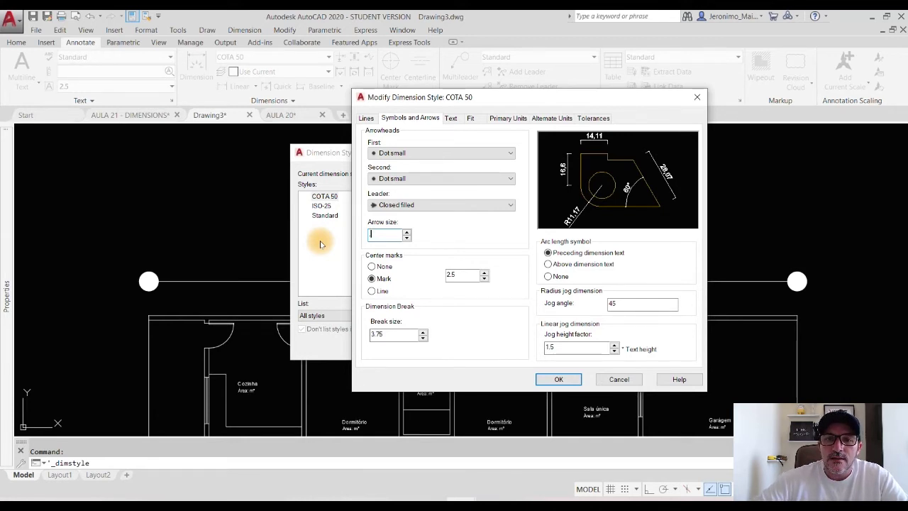
type("0.1")
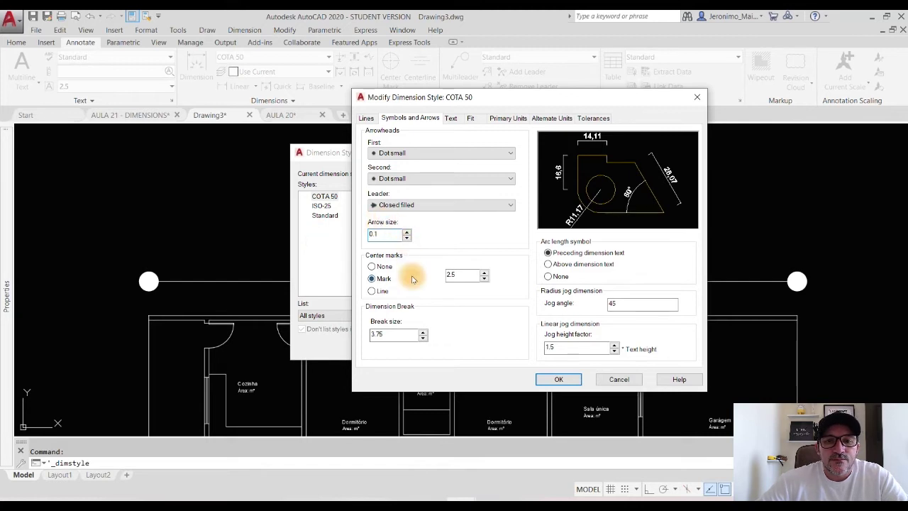
double_click(380, 235)
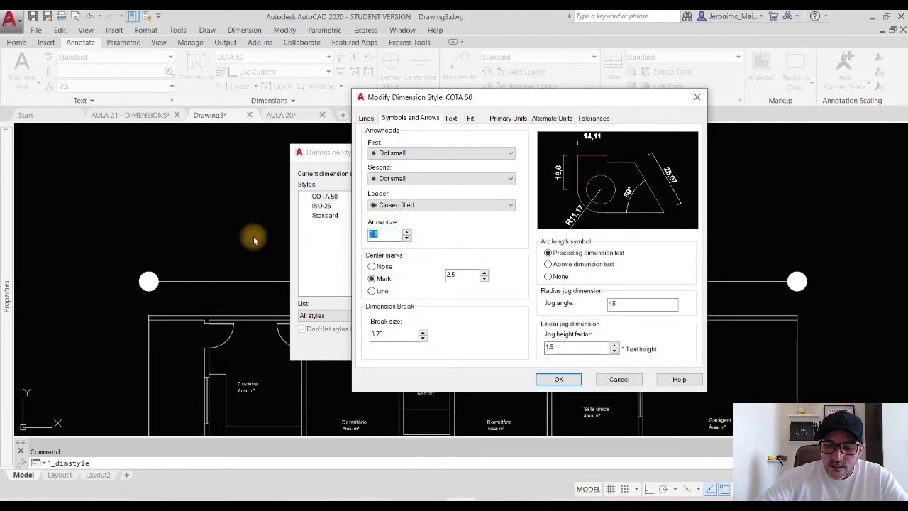
key("BackSpace")
type("0.05")
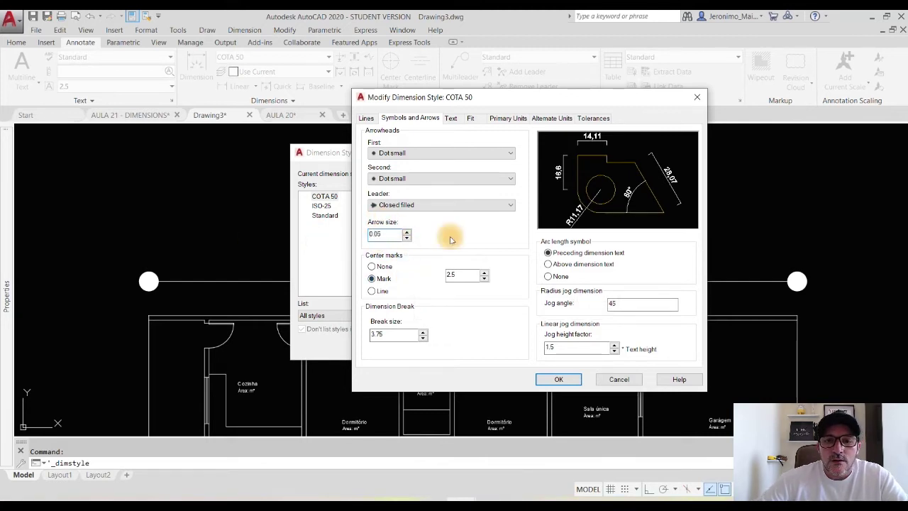
left_click(558, 379)
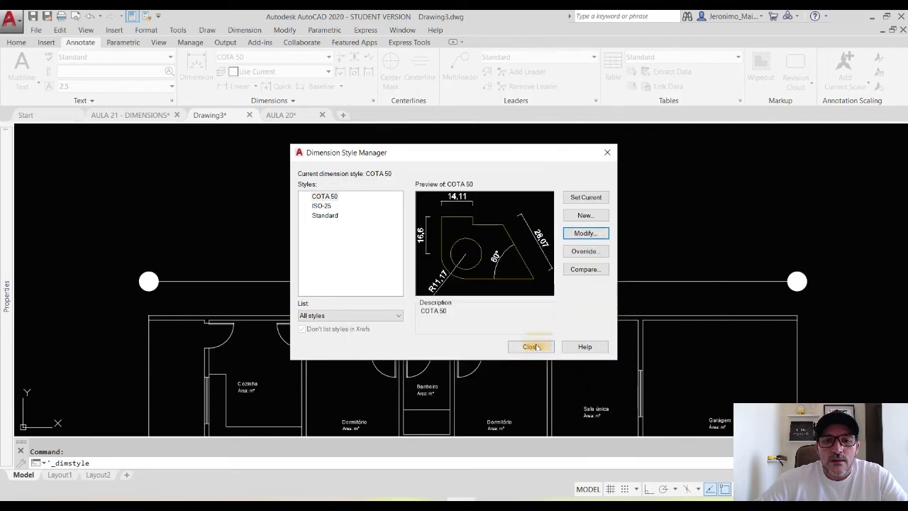
left_click(531, 346)
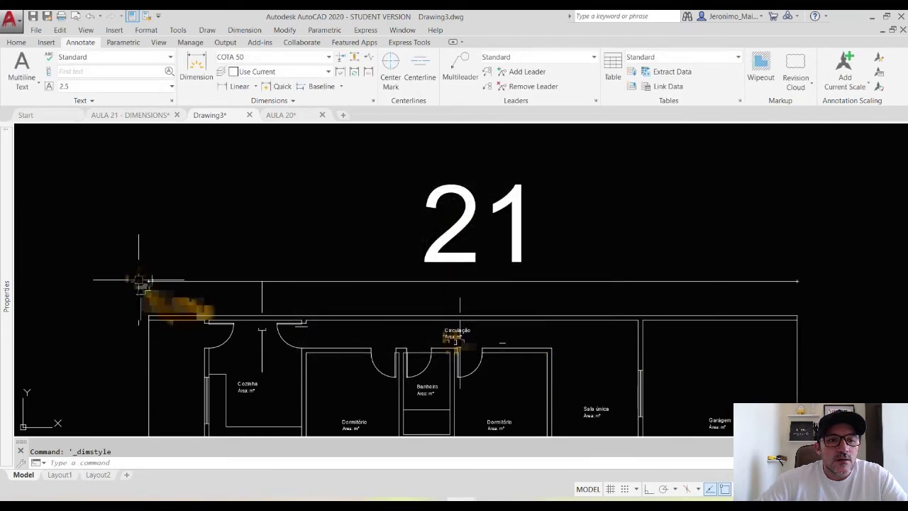
- Inspect the end of the overall dimension above the floor plan and delete that dimension
scroll(138, 284, "up", 6)
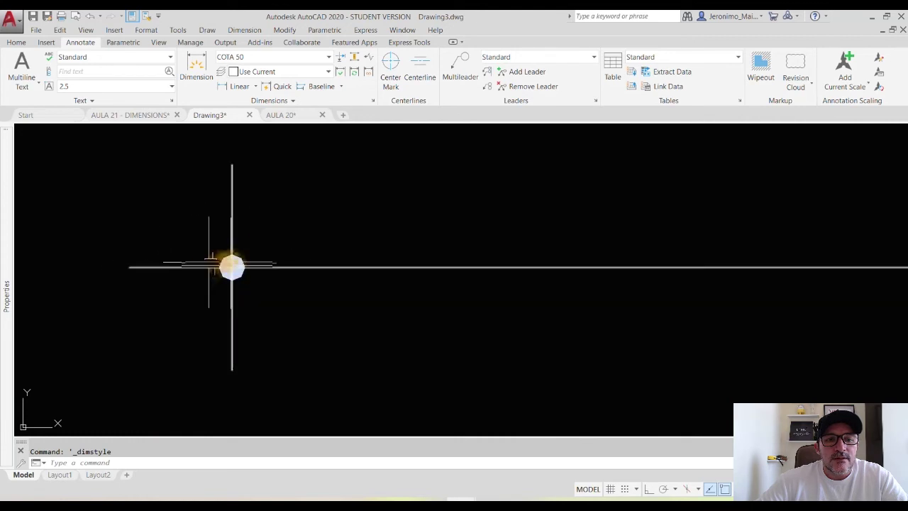
scroll(226, 344, "down", 6)
scroll(225, 343, "down", 4)
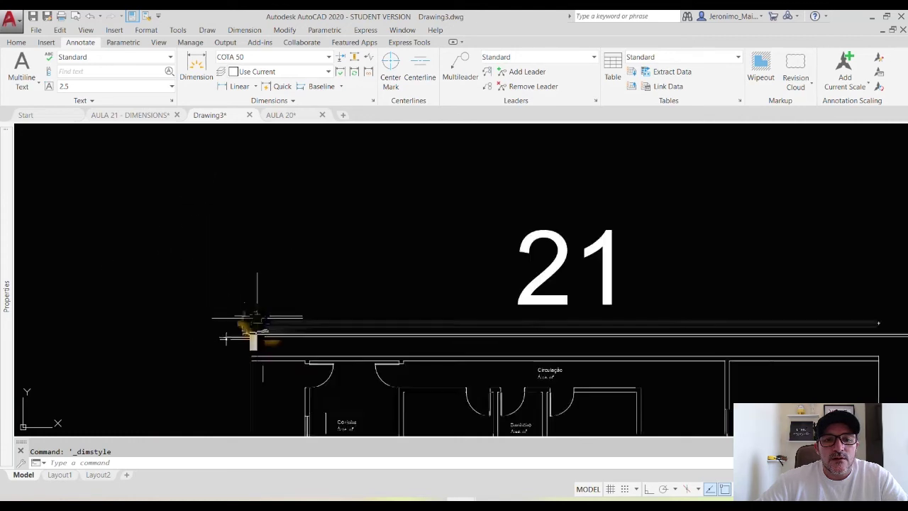
left_click(391, 314)
left_click(304, 260)
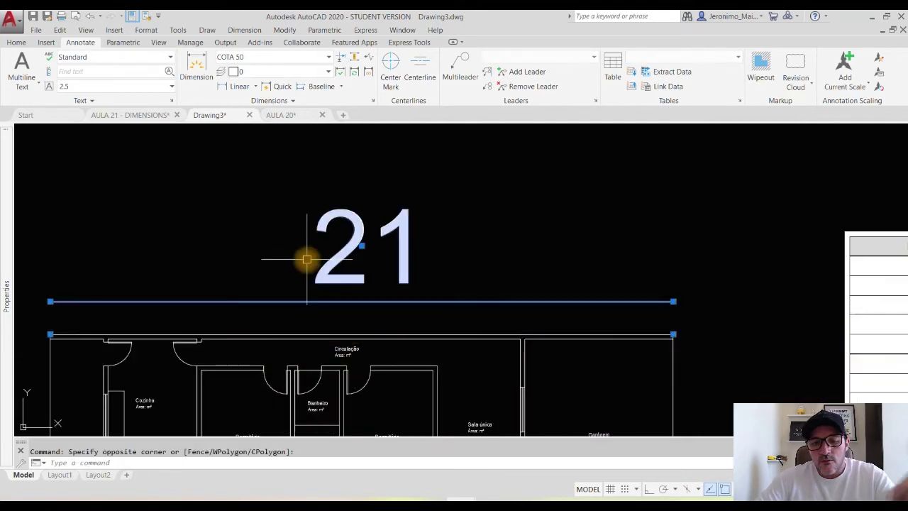
key("Delete")
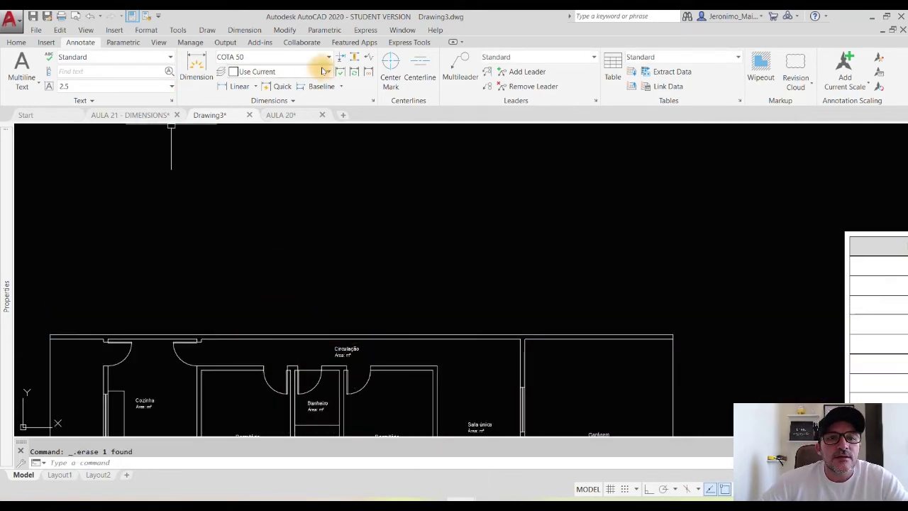
- Add a linear dimension across the full width of the floor plan, placed just above its upper wall
left_click(245, 87)
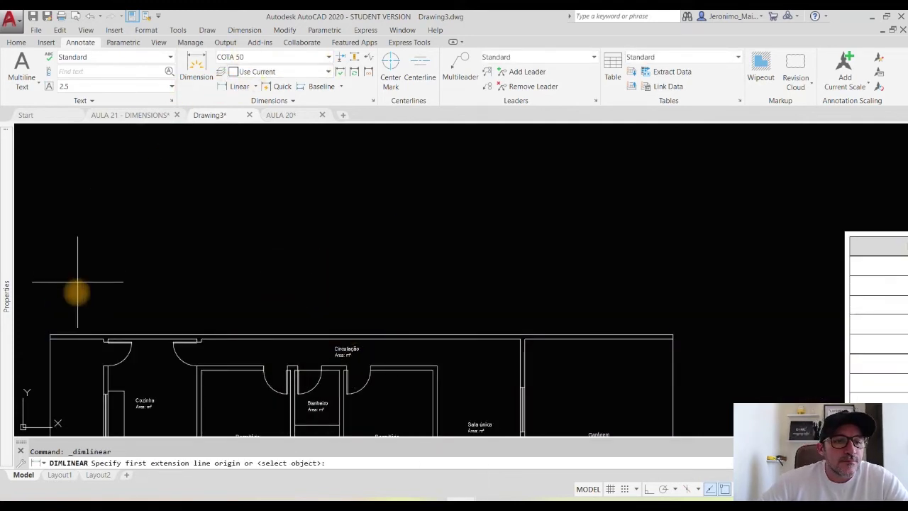
left_click(50, 336)
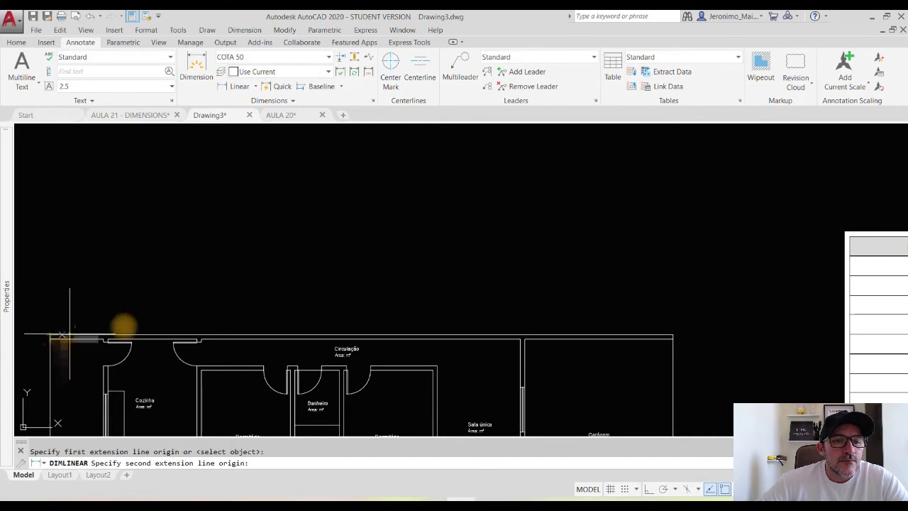
left_click(672, 336)
scroll(675, 319, "up", 5)
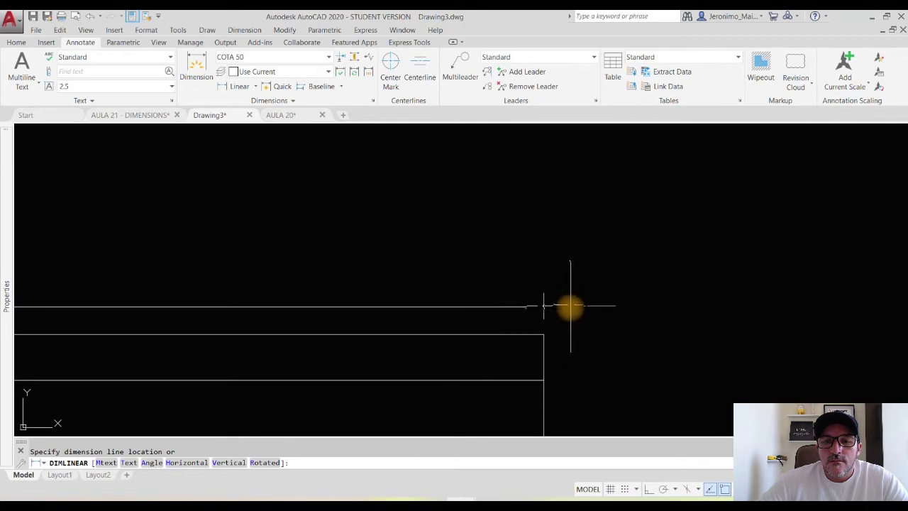
left_click(572, 300)
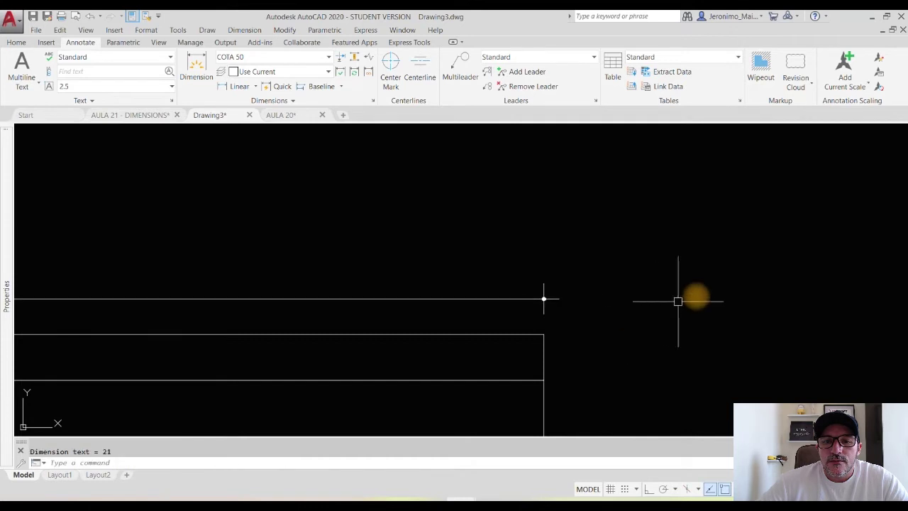
scroll(702, 290, "down", 5)
mouse_move(271, 327)
middle_mouse_down()
mouse_move(436, 324)
mouse_move(627, 303)
middle_mouse_up()
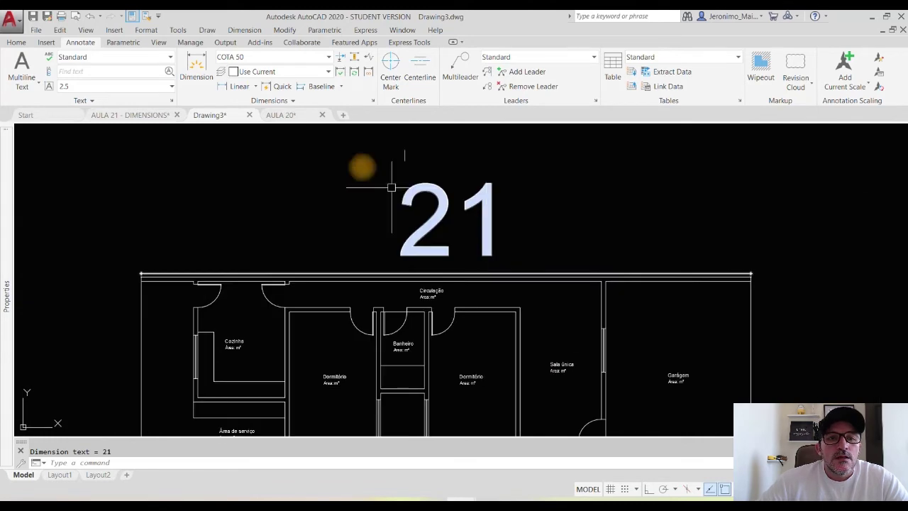
- Reopen the COTA 50 dimension style for modification, keep the Closed filled leader arrowhead and set the center mark size to 0.2
left_click(373, 103)
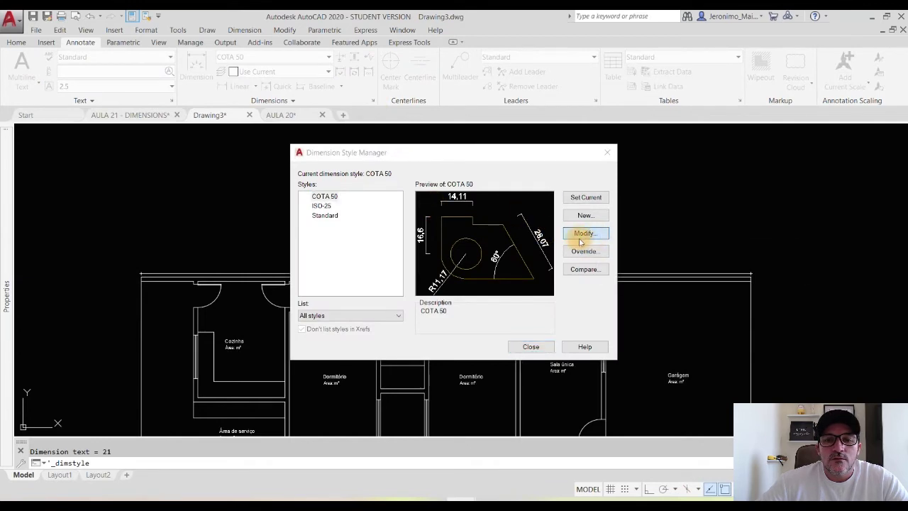
left_click(584, 233)
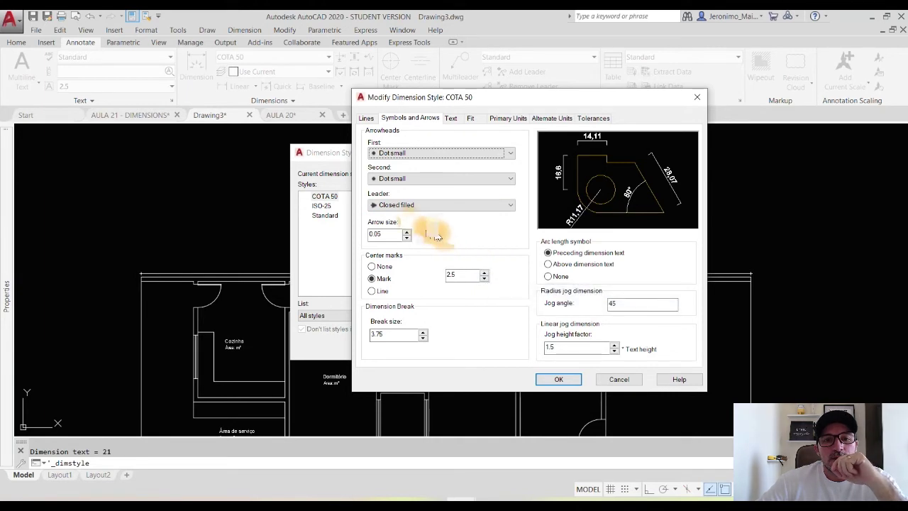
left_click(399, 205)
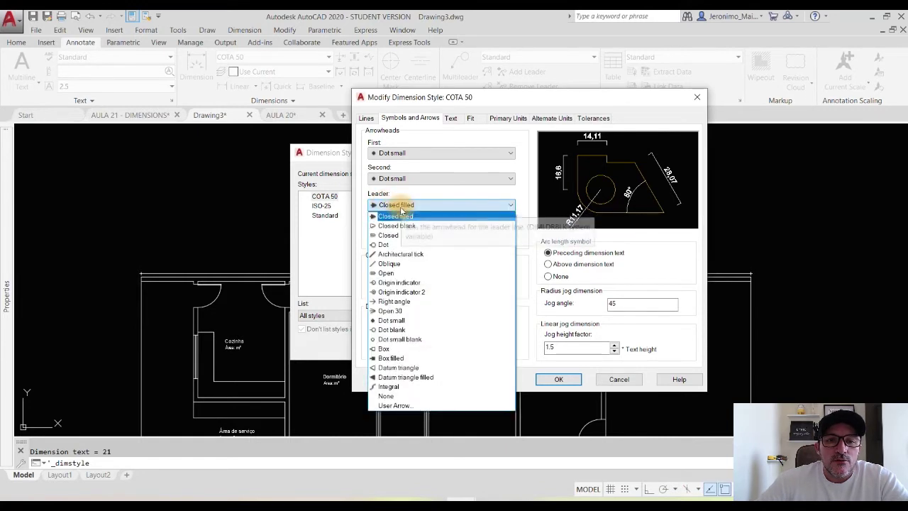
left_click(395, 212)
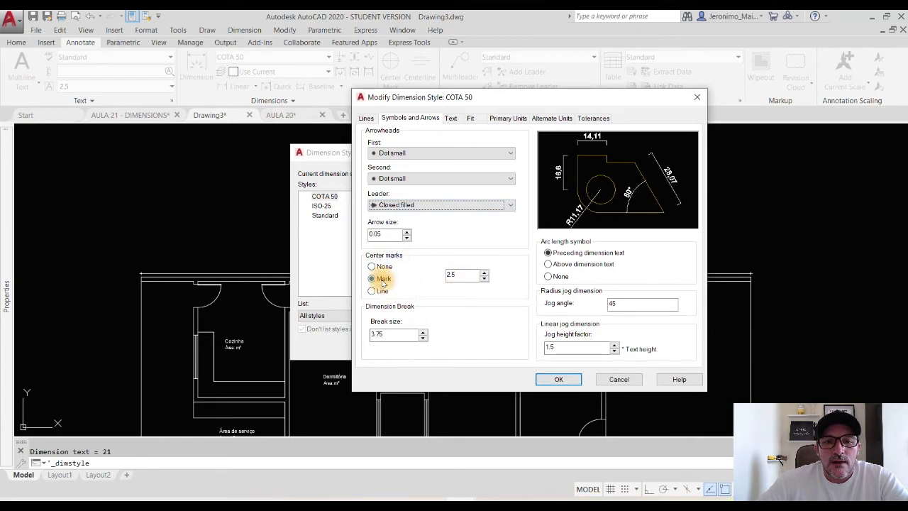
double_click(457, 275)
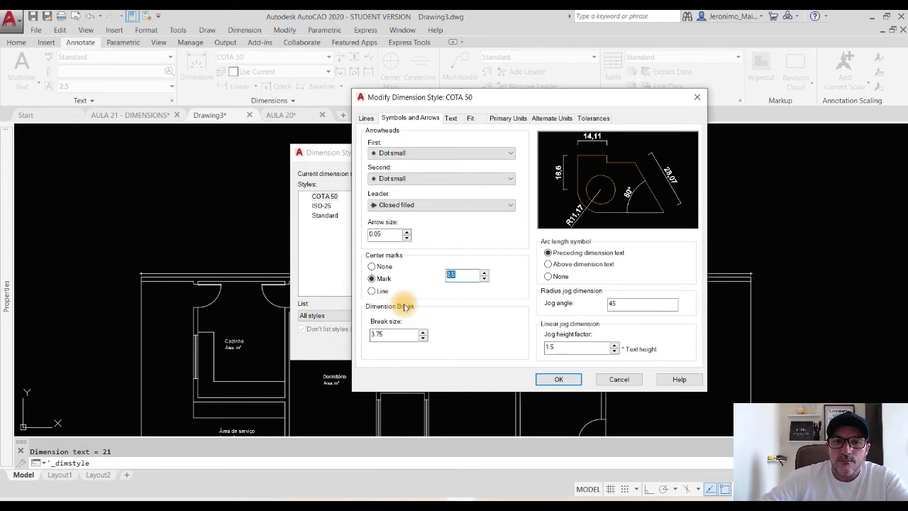
type("0.2")
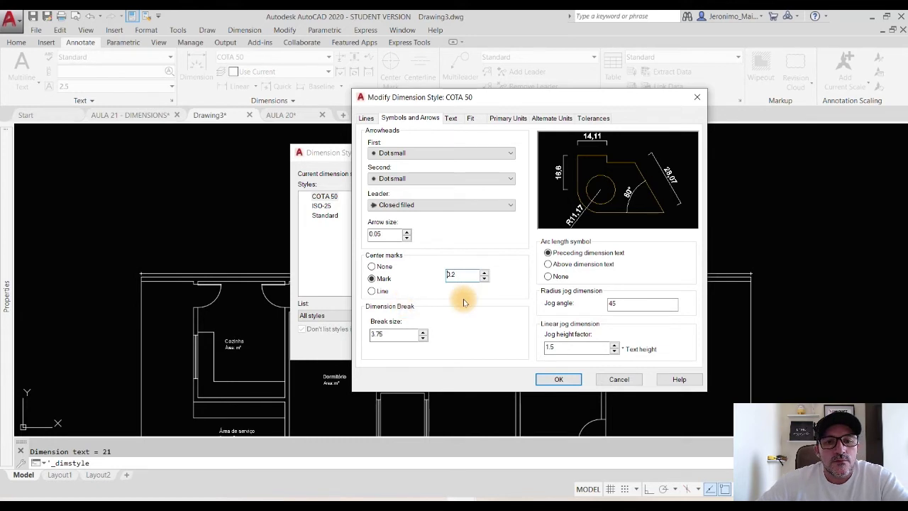
- Set the baseline spacing of the COTA 50 dimension lines to 0.2
left_click(367, 120)
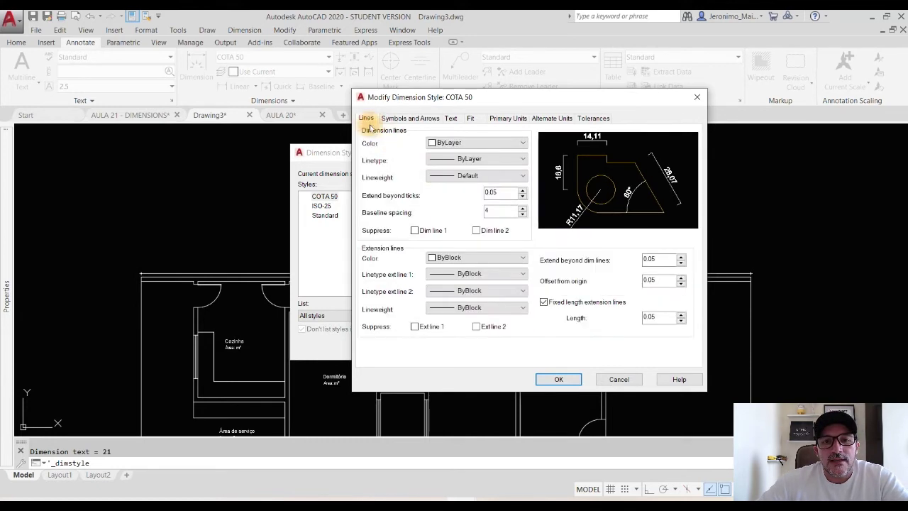
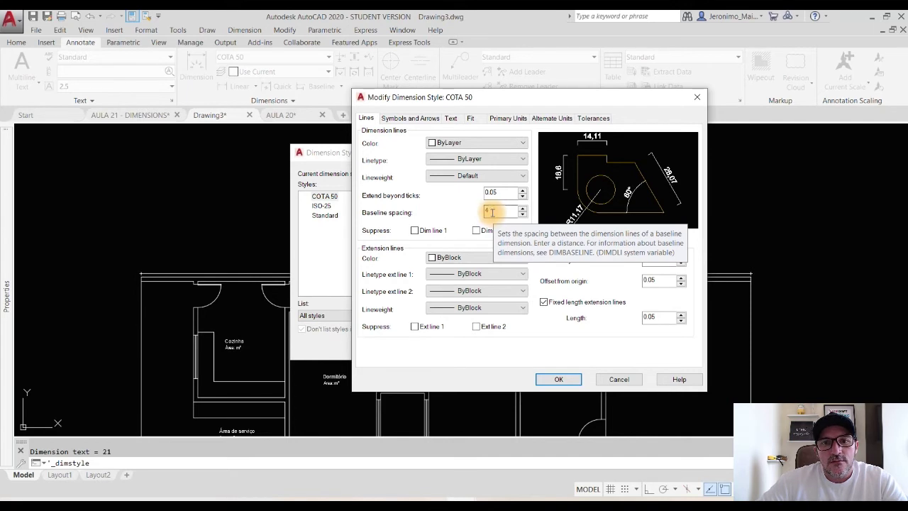
left_click_drag(492, 213, 418, 259)
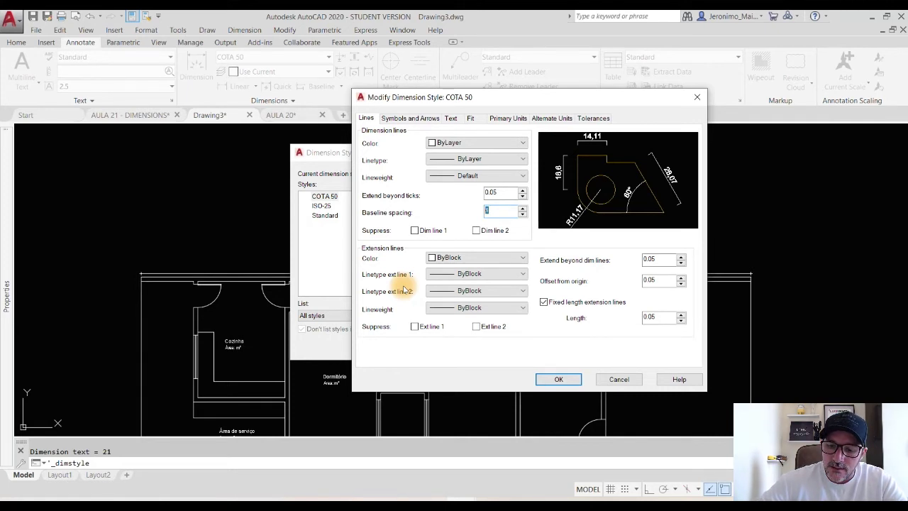
type("2")
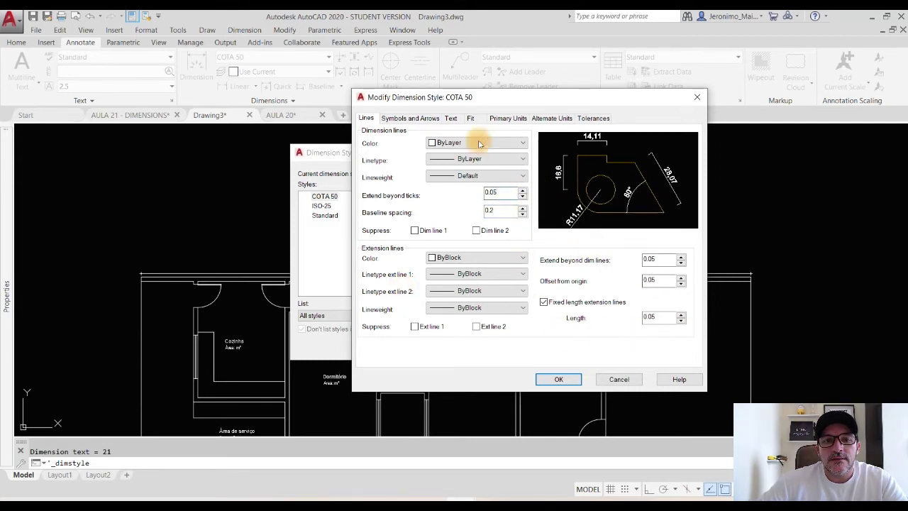
- Set the dimension break size to 0.05 and the linear jog height factor to 0.1, keeping the arc length symbol preceding the dimension text
left_click(412, 119)
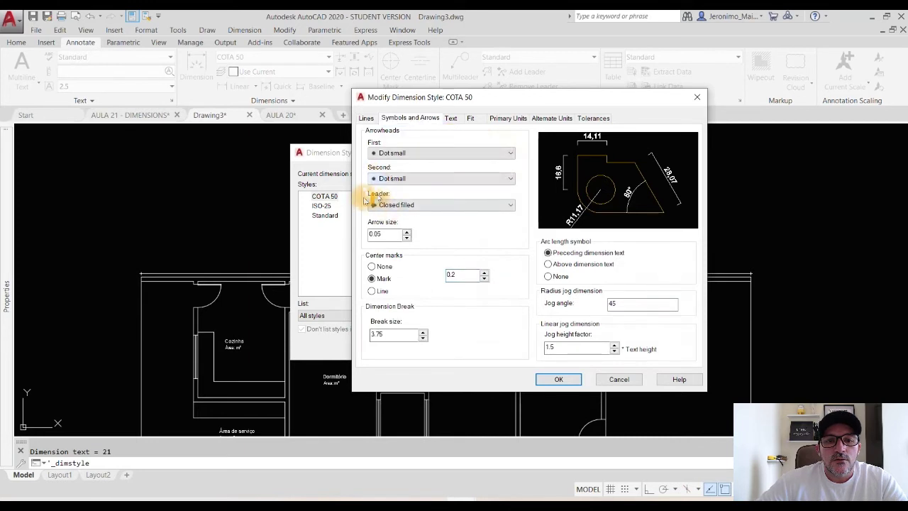
double_click(382, 233)
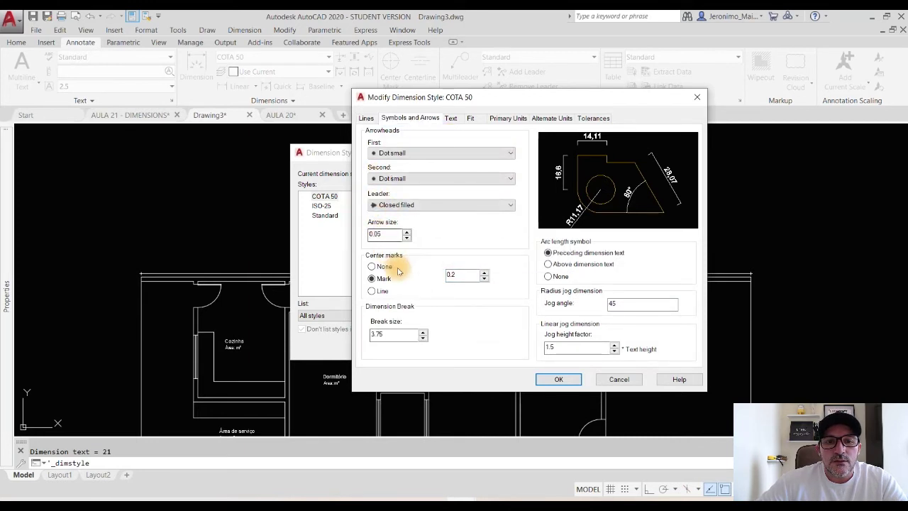
double_click(461, 275)
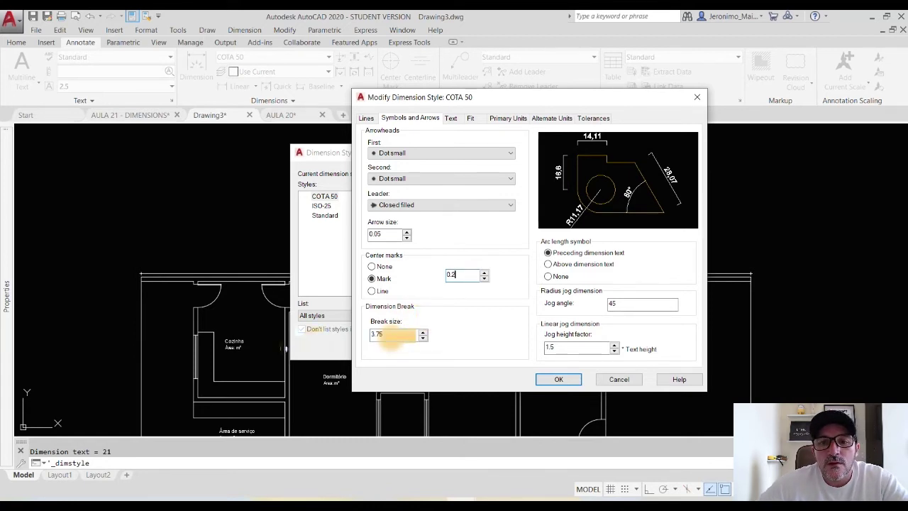
double_click(393, 334)
type(".05")
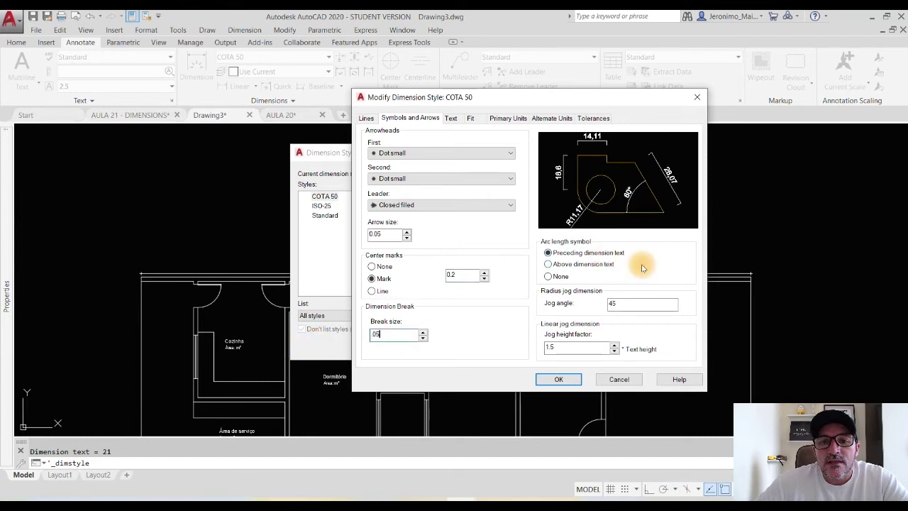
left_click(594, 253)
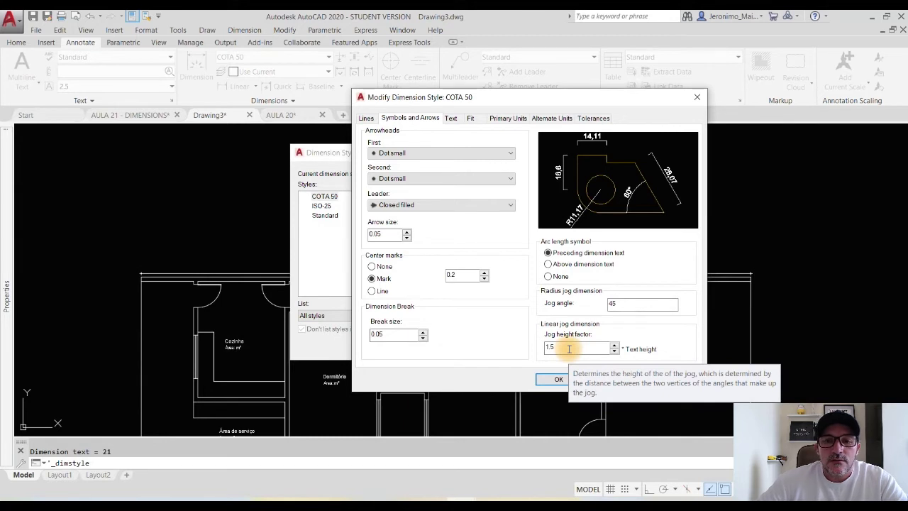
left_click_drag(568, 348, 515, 352)
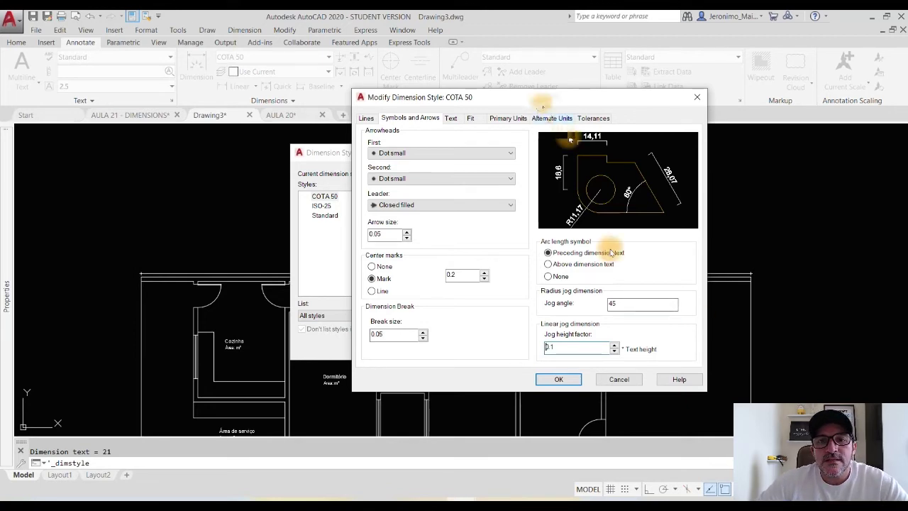
left_click_drag(543, 97, 456, 78)
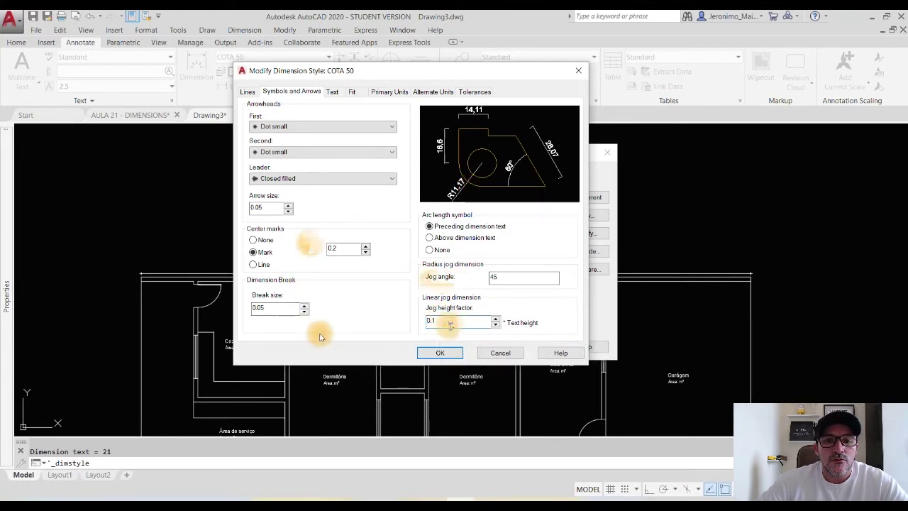
- From the COTA 50 text settings, rename the PADRÃO text style to COTA and return to the dimension style
left_click(332, 92)
left_click(301, 92)
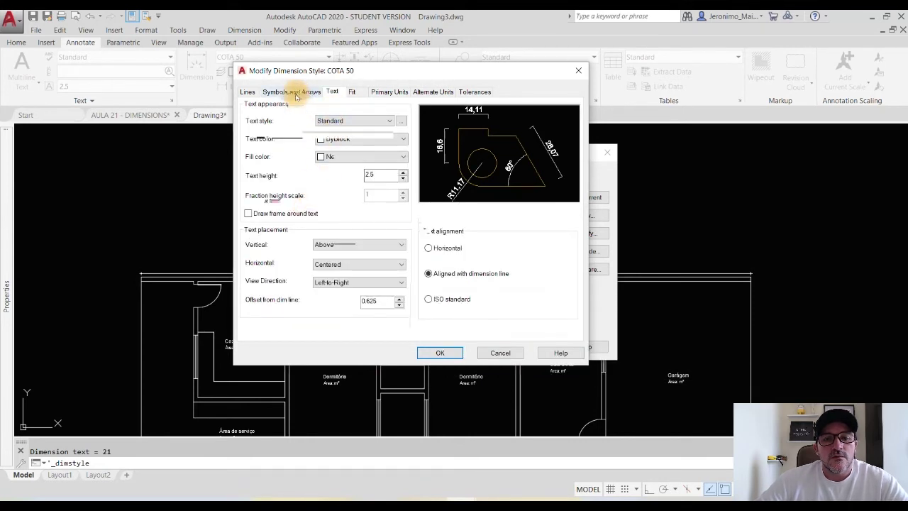
left_click(332, 91)
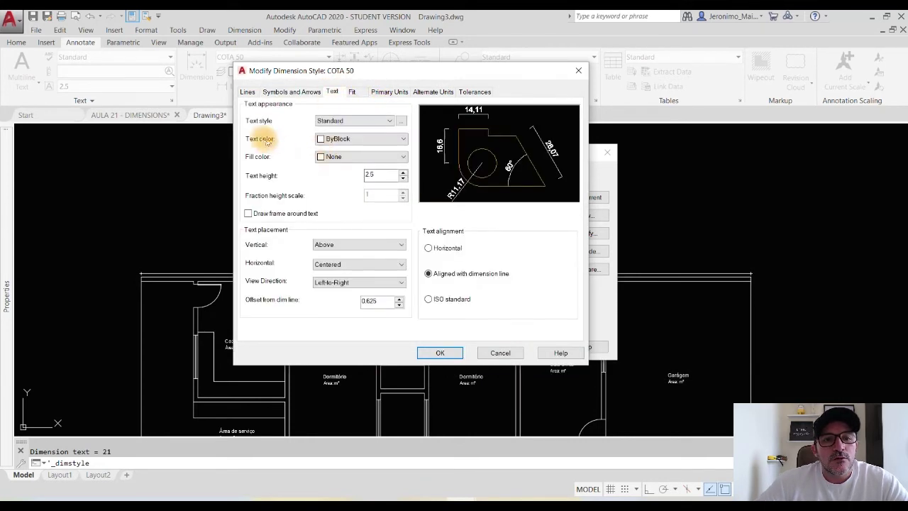
left_click(352, 120)
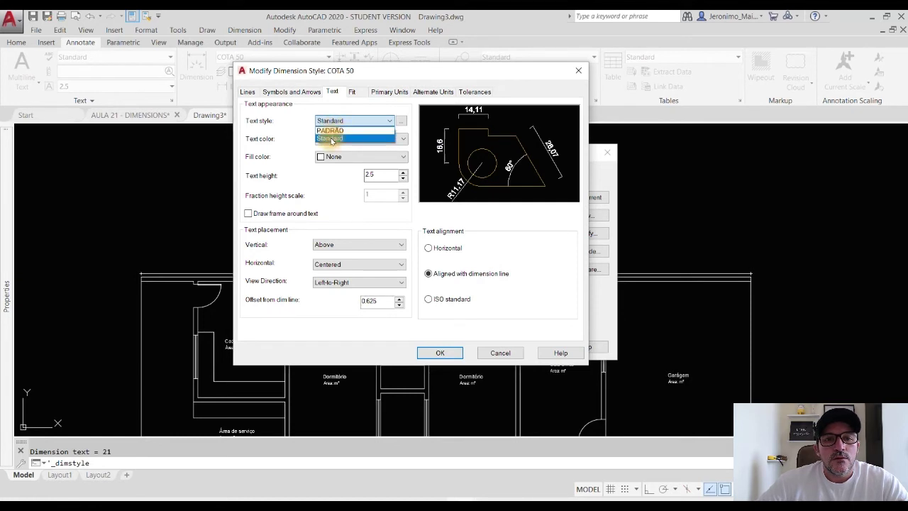
left_click(330, 139)
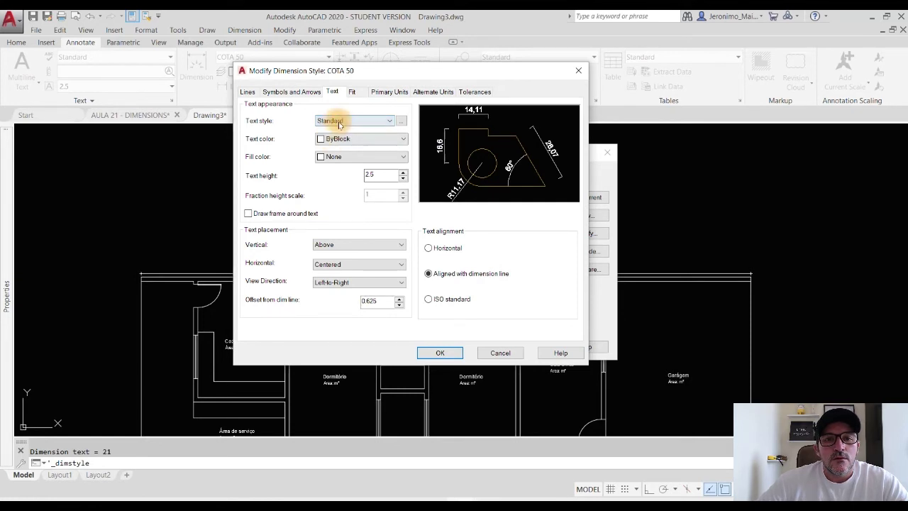
left_click(401, 124)
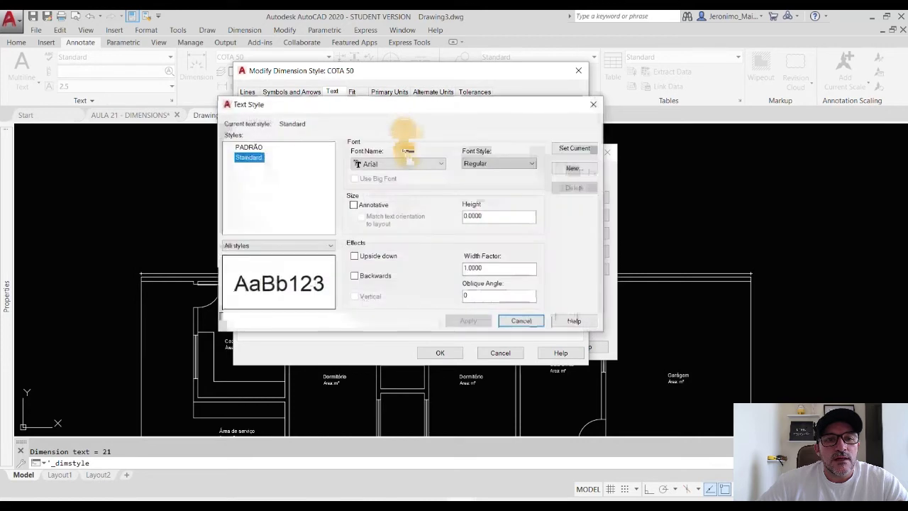
left_click(248, 147)
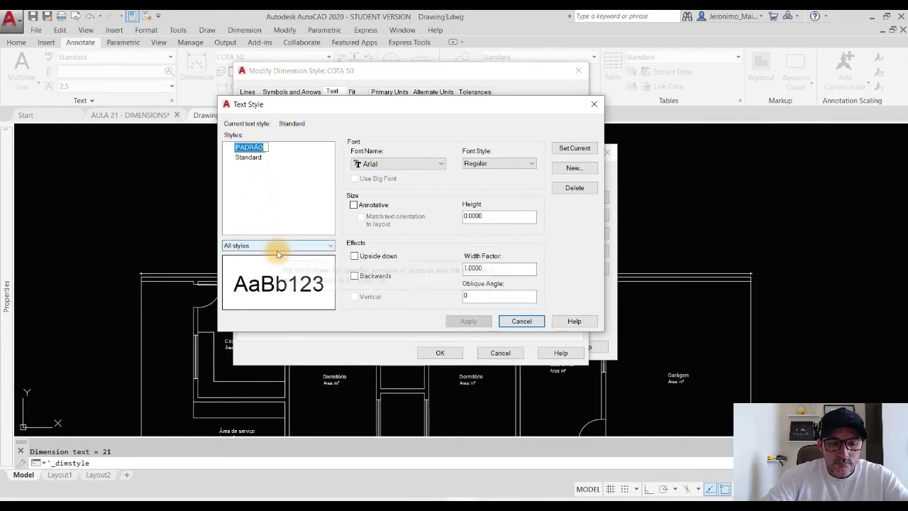
type("COTA")
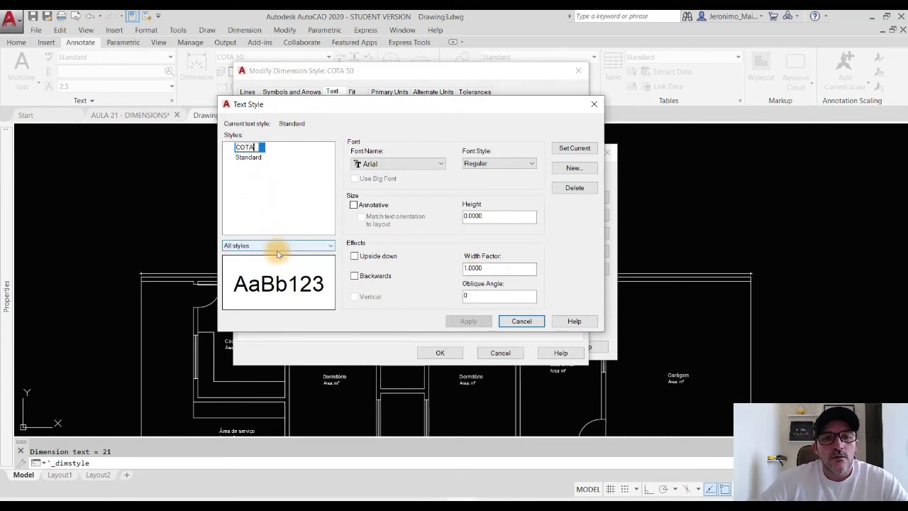
left_click(381, 164)
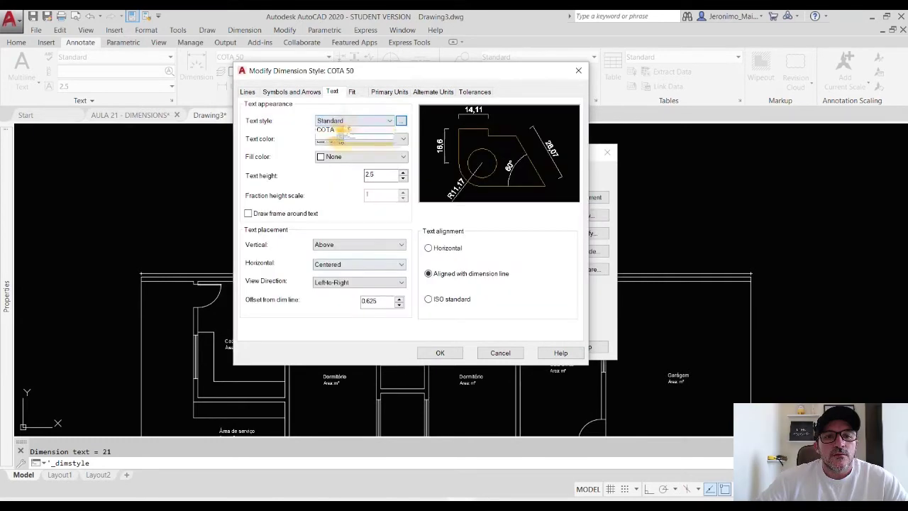
- Assign the COTA text style to the dimension text and set its text color to ByLayer
left_click(347, 121)
left_click(333, 130)
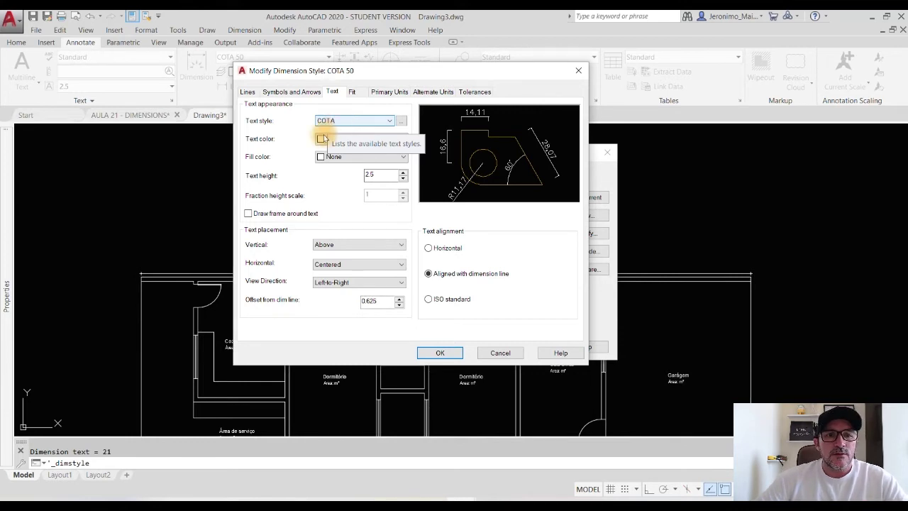
left_click(346, 141)
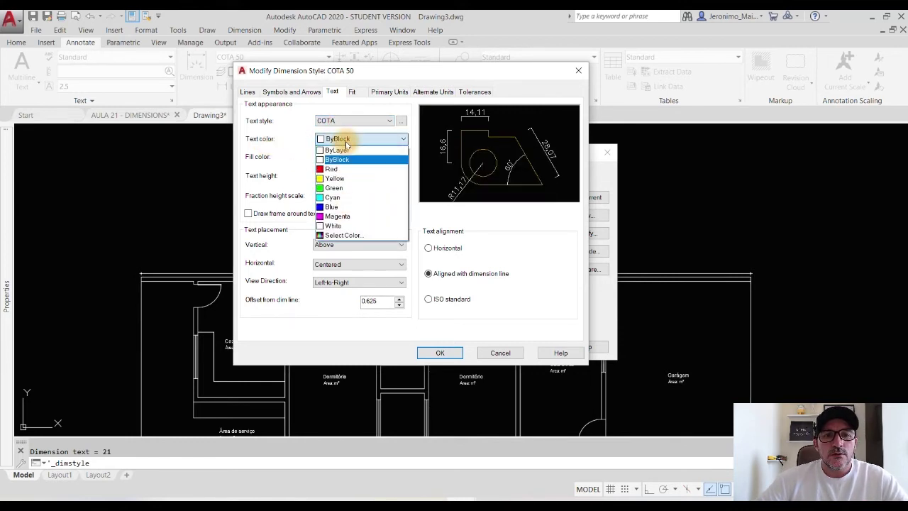
left_click(335, 147)
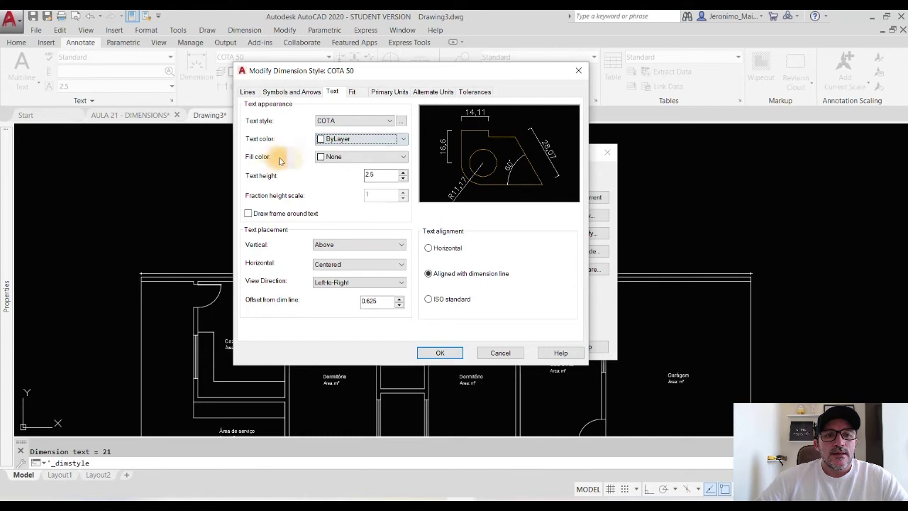
- Try a red fill color behind the dimension text and restore the fill to None
left_click(343, 157)
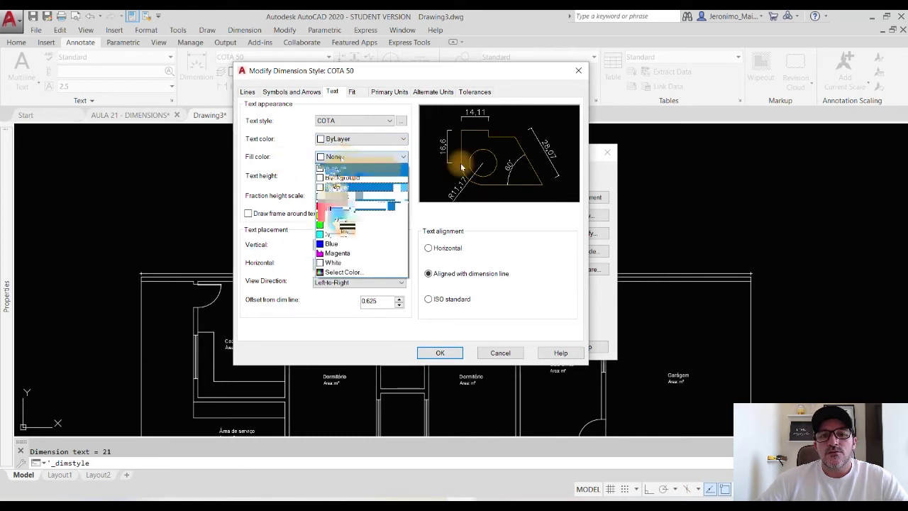
left_click(332, 206)
left_click(344, 156)
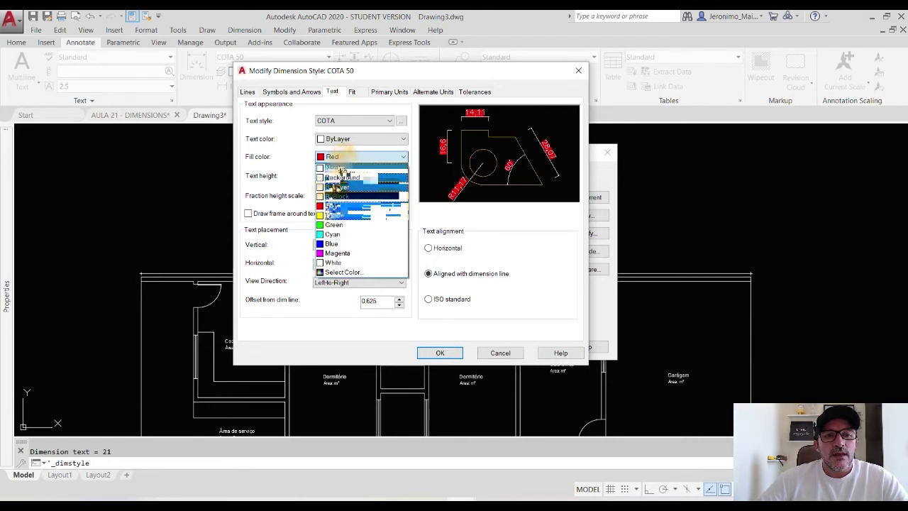
left_click(333, 168)
- Set the dimension text height to 0.1 and try the frame around the text, leaving it switched off
double_click(379, 175)
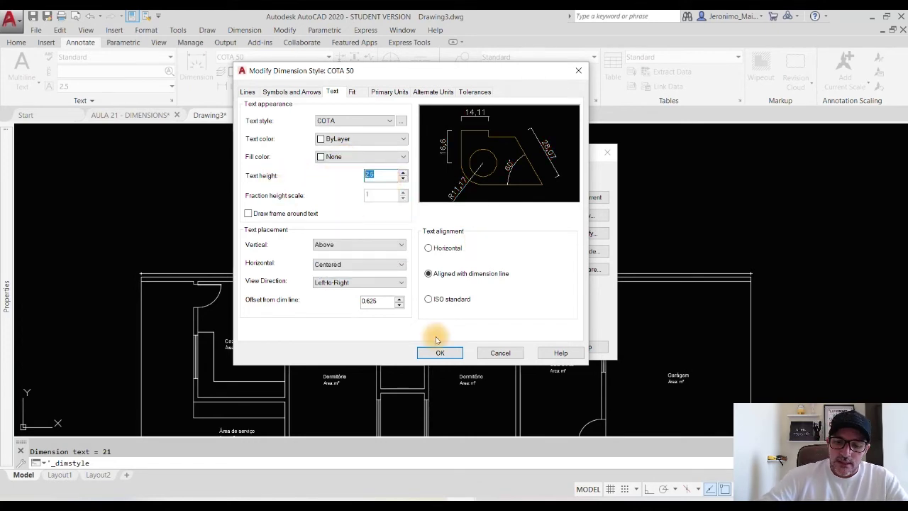
type("0.1")
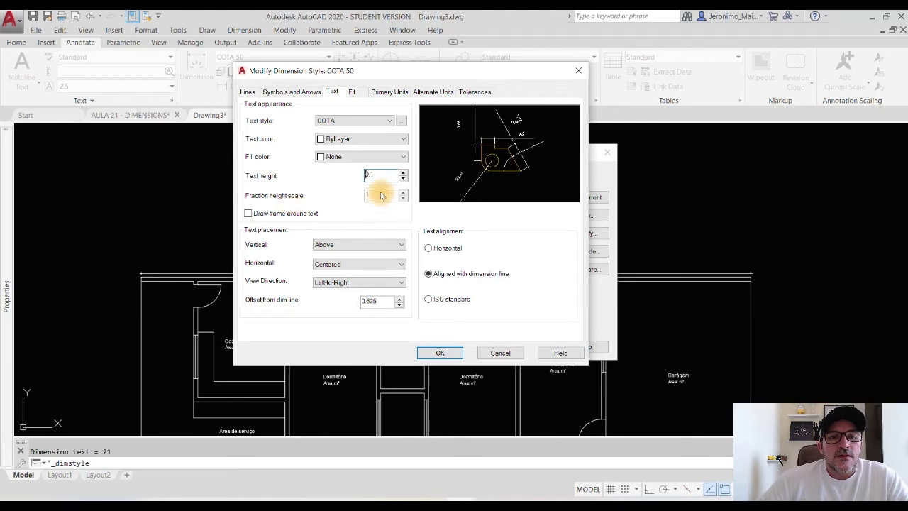
left_click(249, 214)
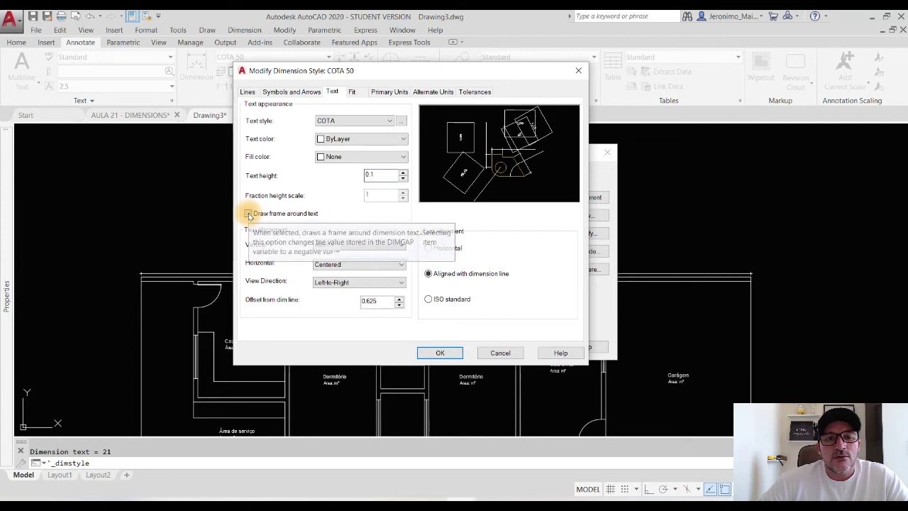
left_click(249, 213)
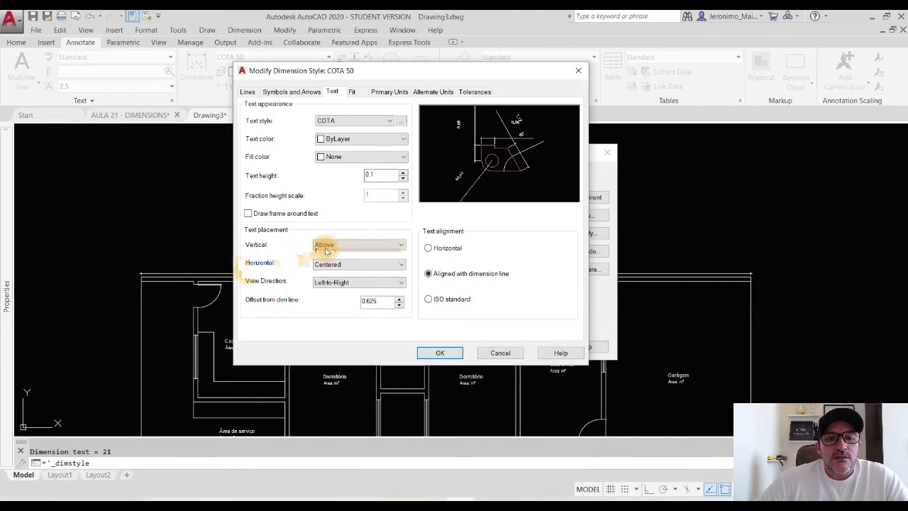
- Try the Horizontal and ISO standard text alignments and restore Aligned with dimension line
left_click(428, 248)
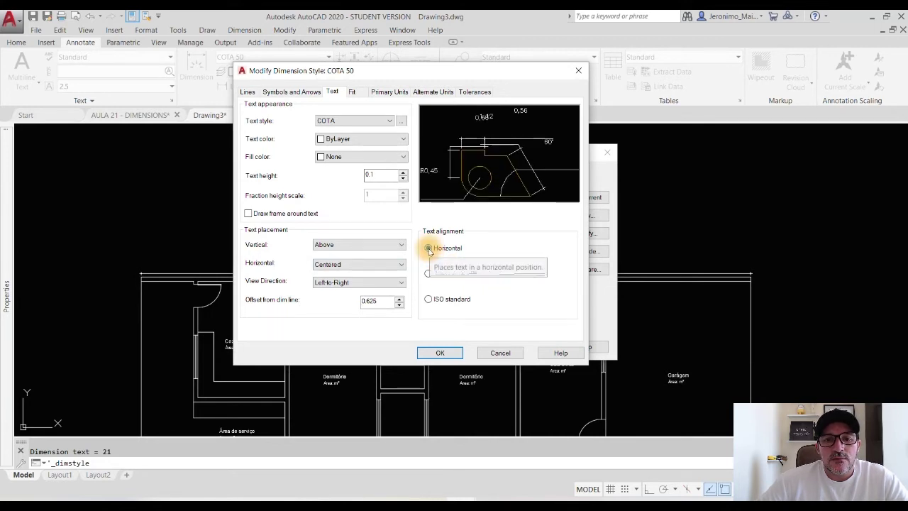
left_click(428, 274)
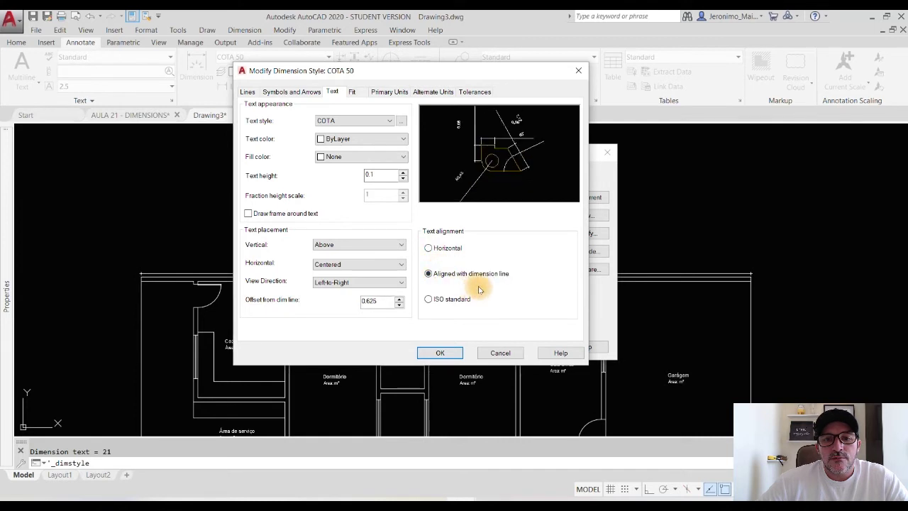
left_click(429, 299)
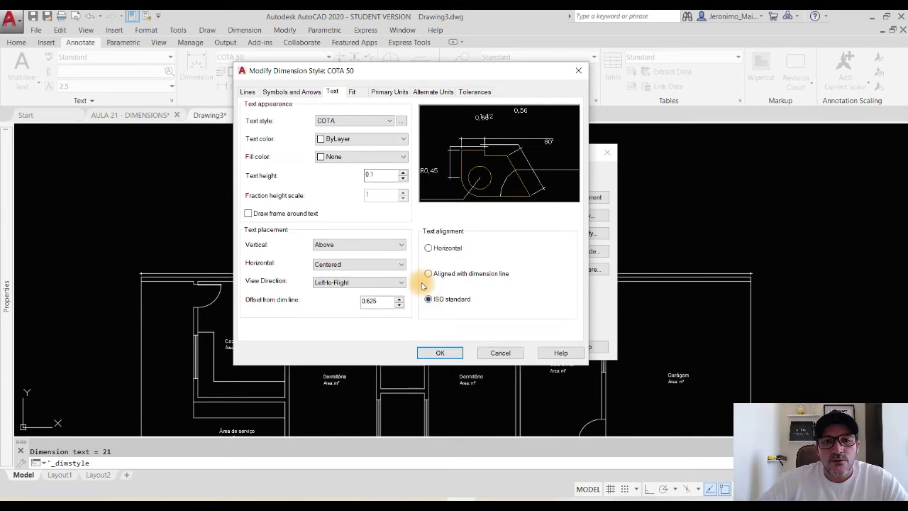
left_click(428, 274)
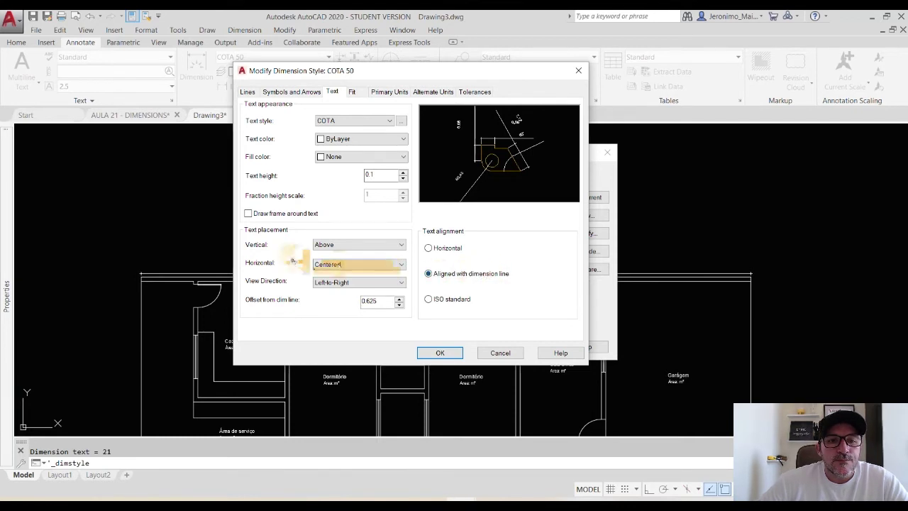
- Try centering the dimension text vertically on the dimension line and restore the vertical placement to Above
left_click(330, 244)
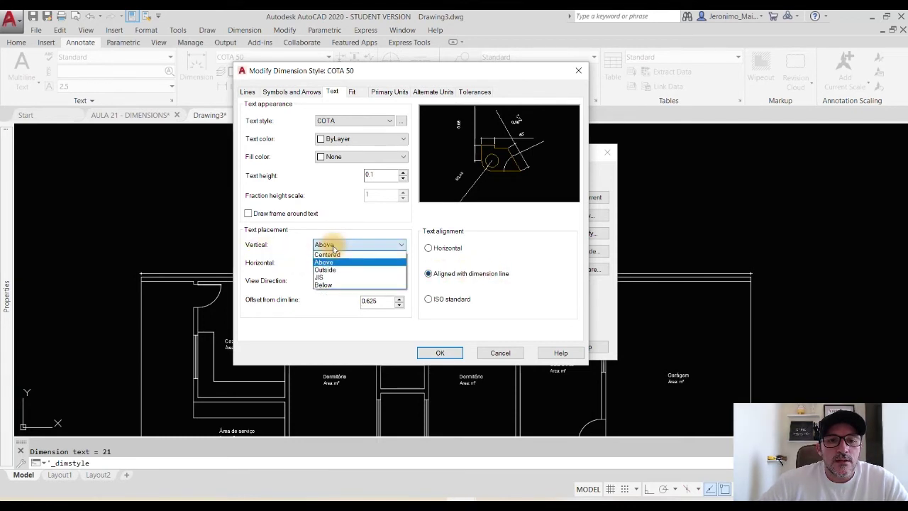
left_click(339, 255)
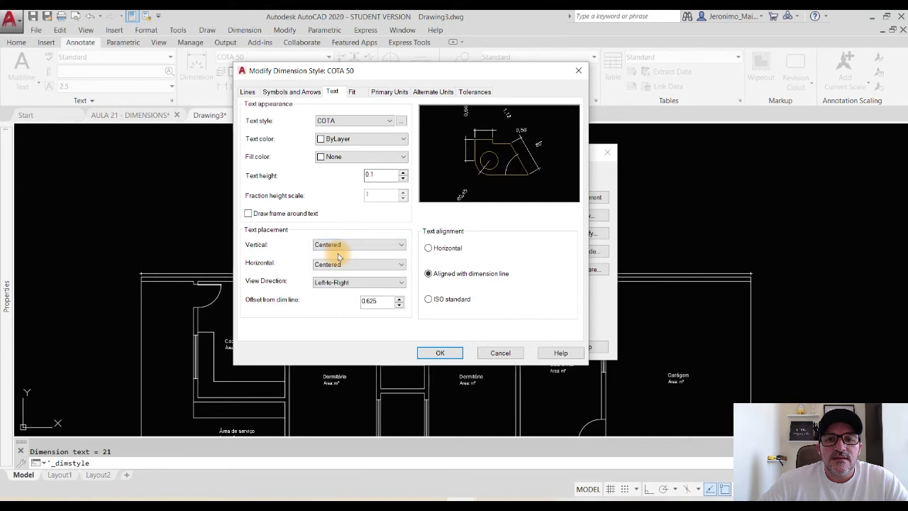
left_click(330, 245)
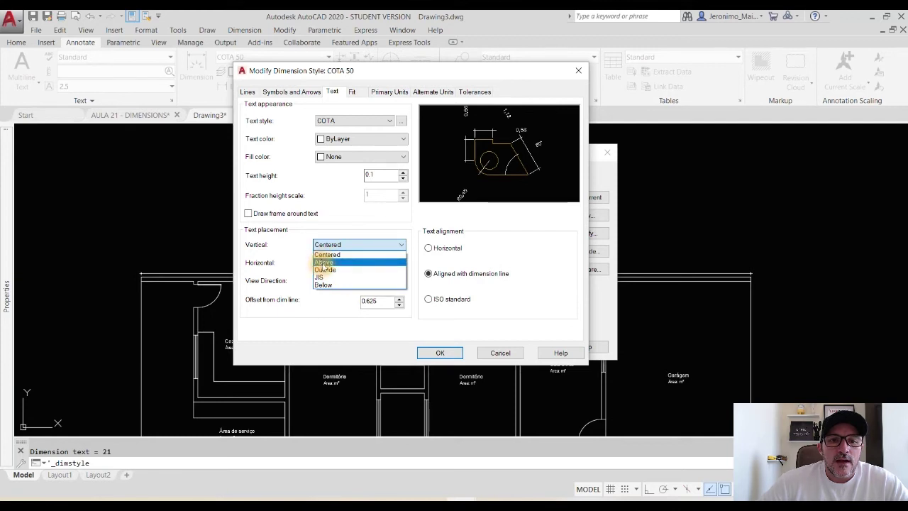
left_click(323, 262)
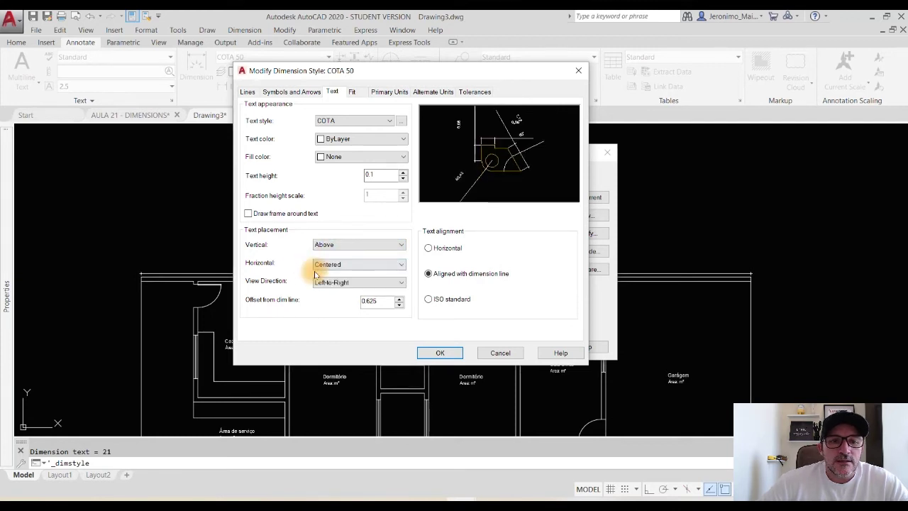
- Try the horizontal text placements At Ext Line 1 and At Ext Line 2, and restore Centered
left_click(328, 265)
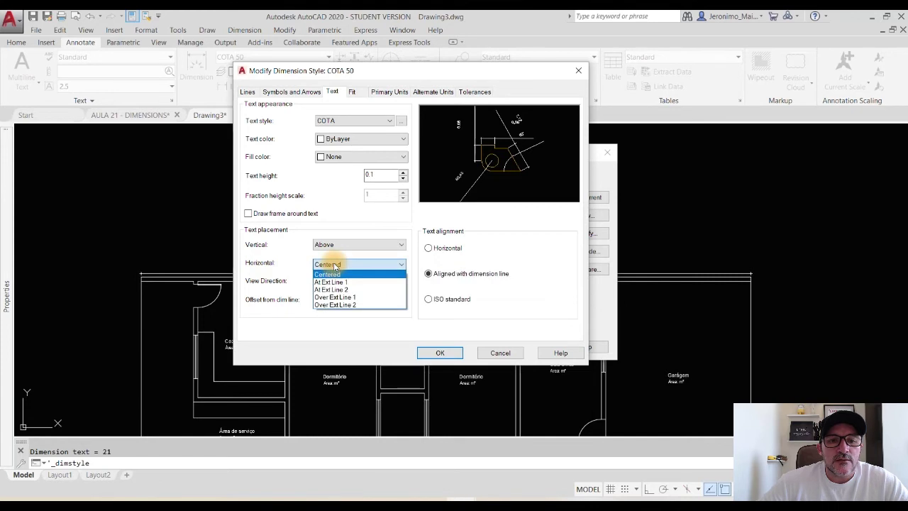
left_click(330, 281)
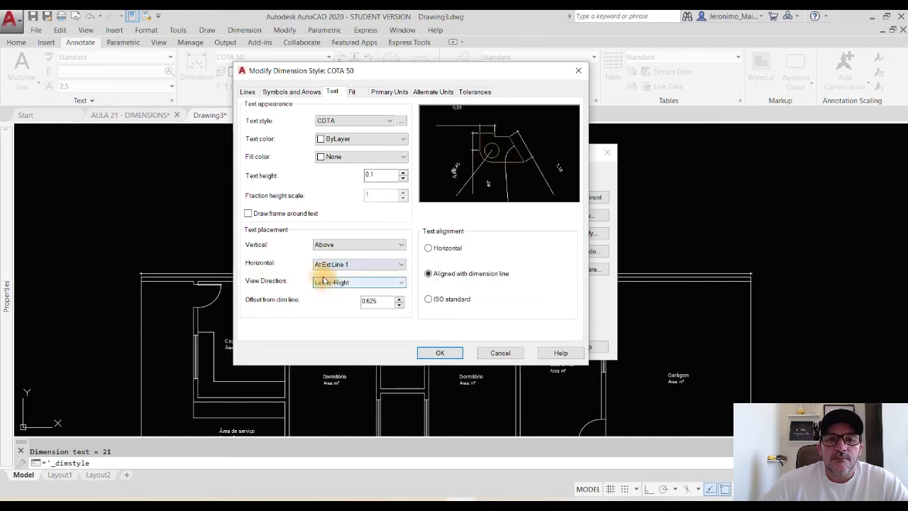
left_click(328, 263)
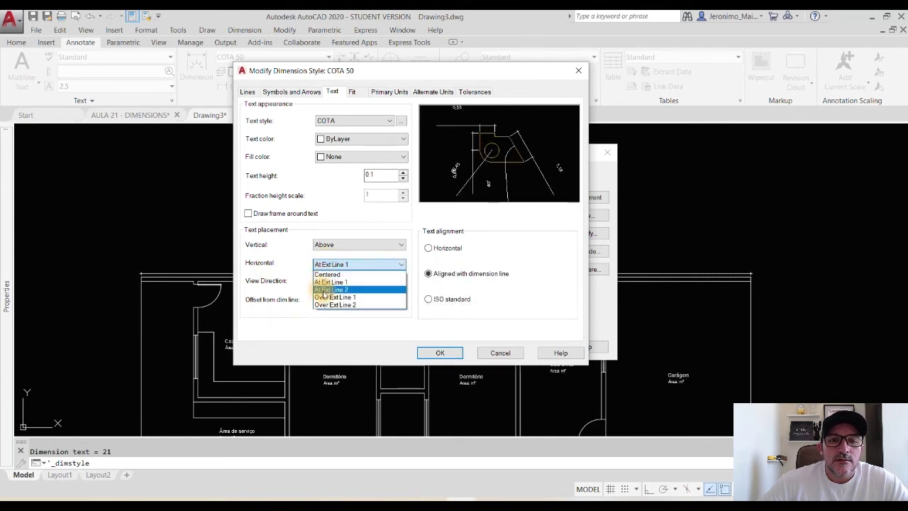
left_click(328, 290)
left_click(326, 263)
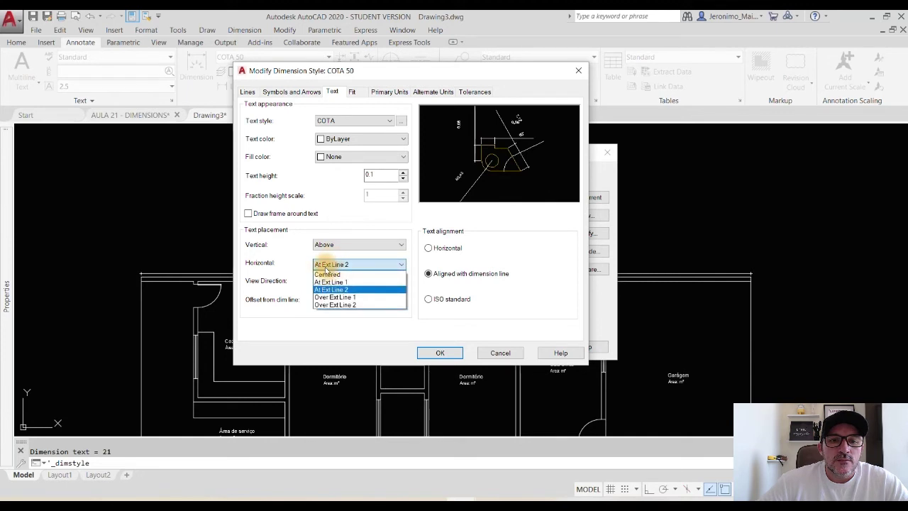
left_click(327, 274)
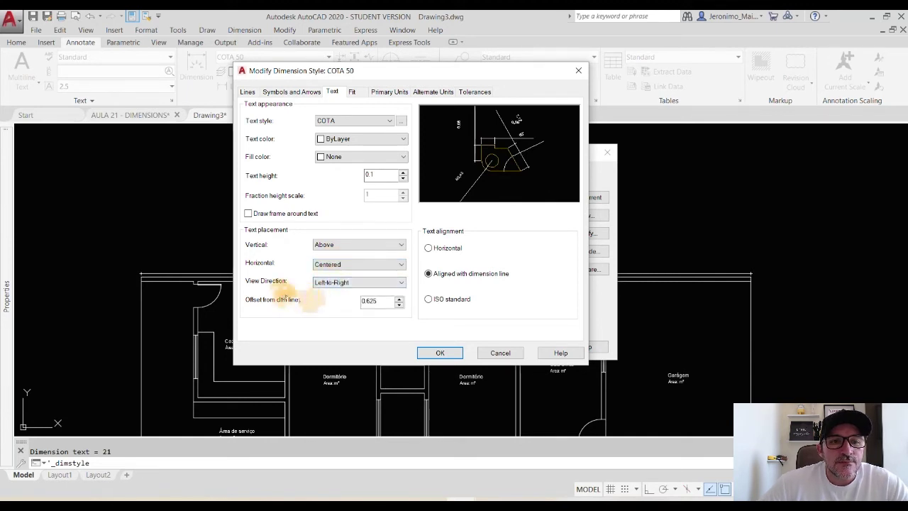
- Try the Right-to-Left view direction for the dimension text and restore Left-to-Right
left_click(335, 282)
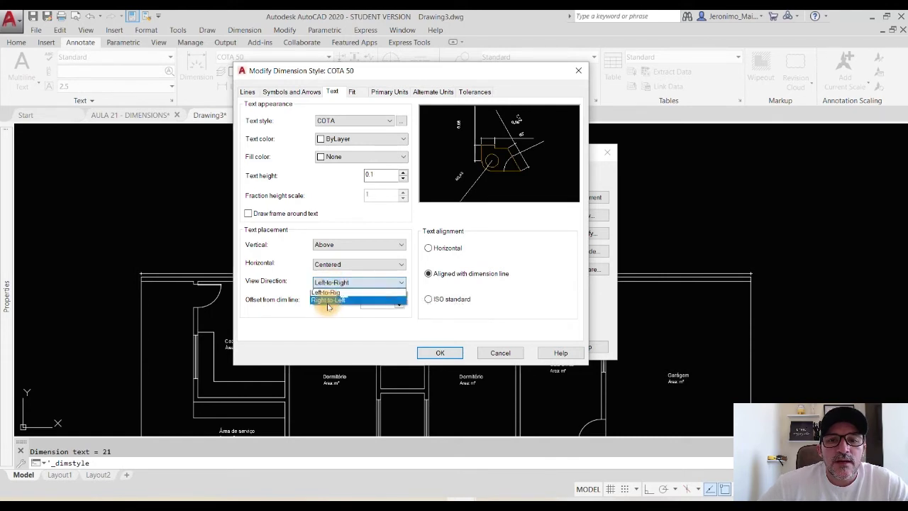
left_click(336, 298)
left_click(333, 285)
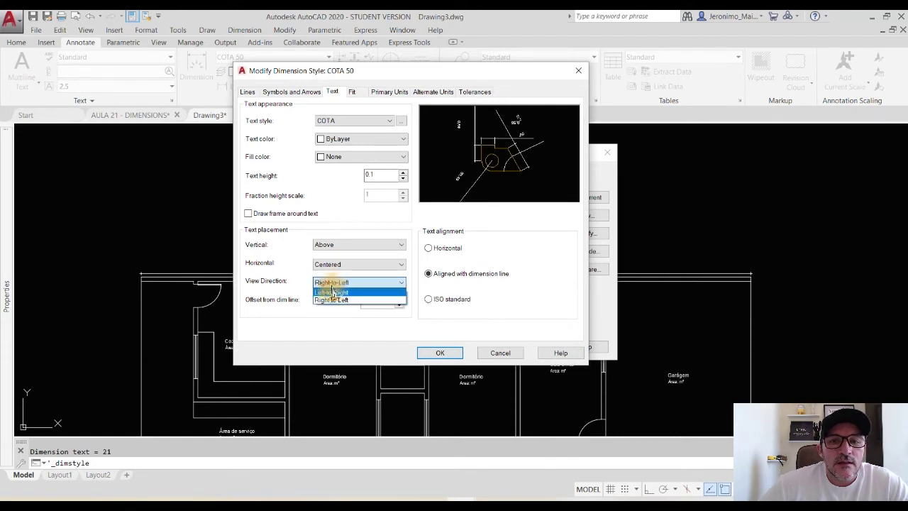
left_click(333, 292)
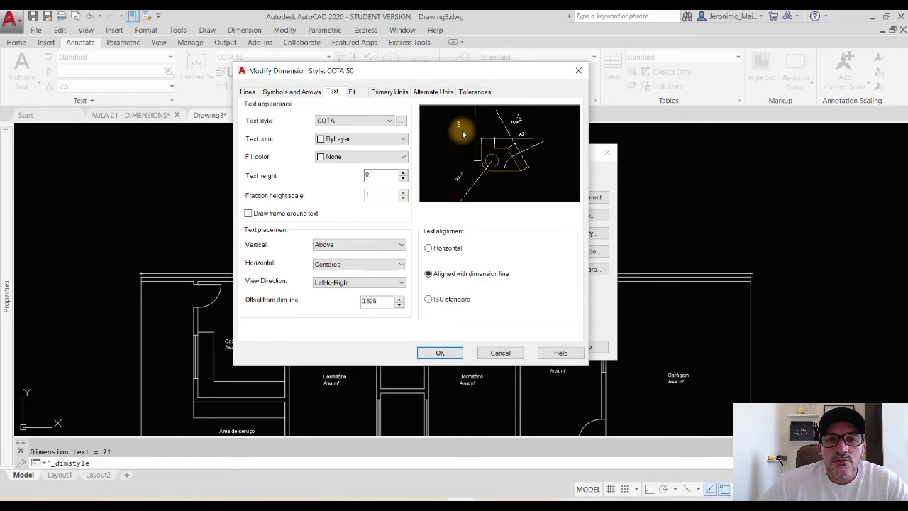
- Set the dimension text's offset from the dimension line to 0.05
double_click(388, 301)
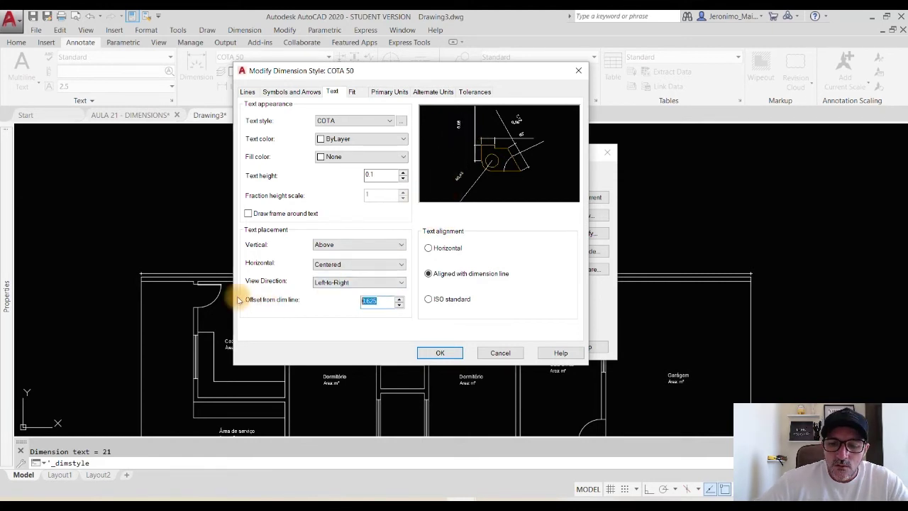
key("BackSpace")
type("0")
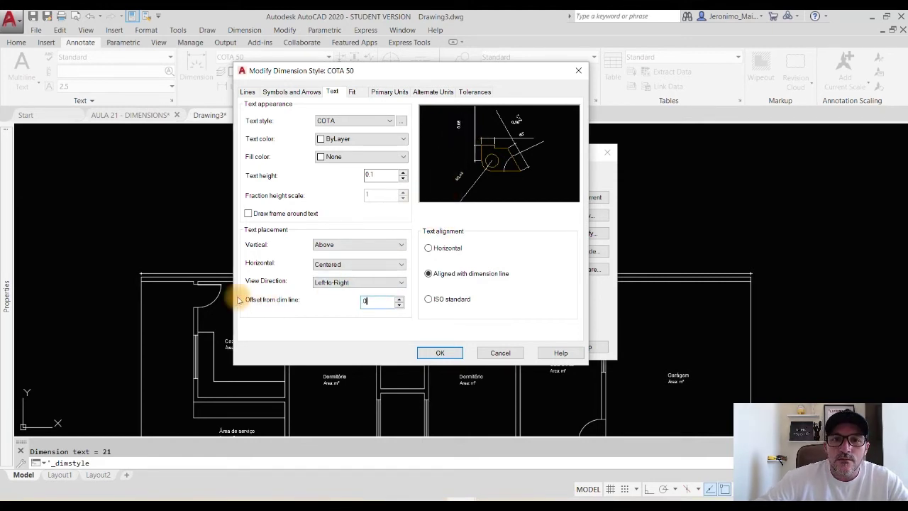
type(".05")
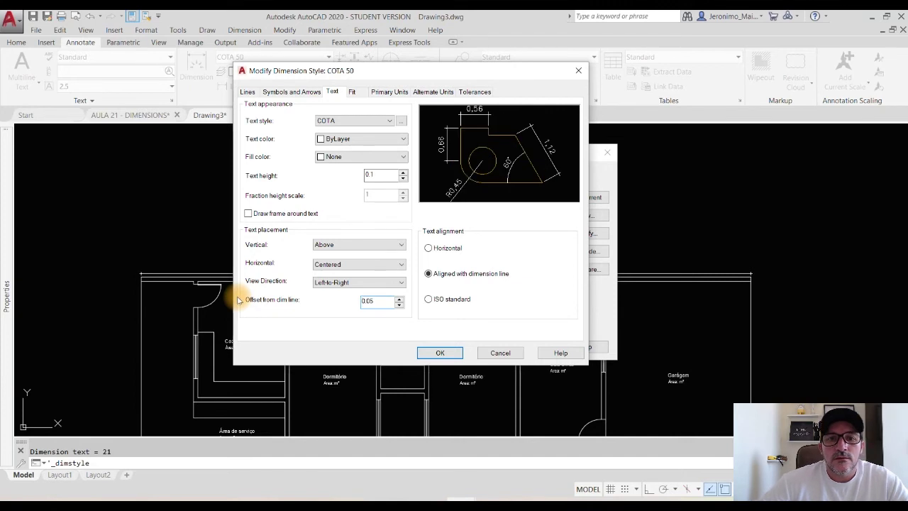
- Preview the Right-to-Left text direction with the 0.05 offset and switch back to Left-to-Right
left_click(333, 284)
left_click(326, 298)
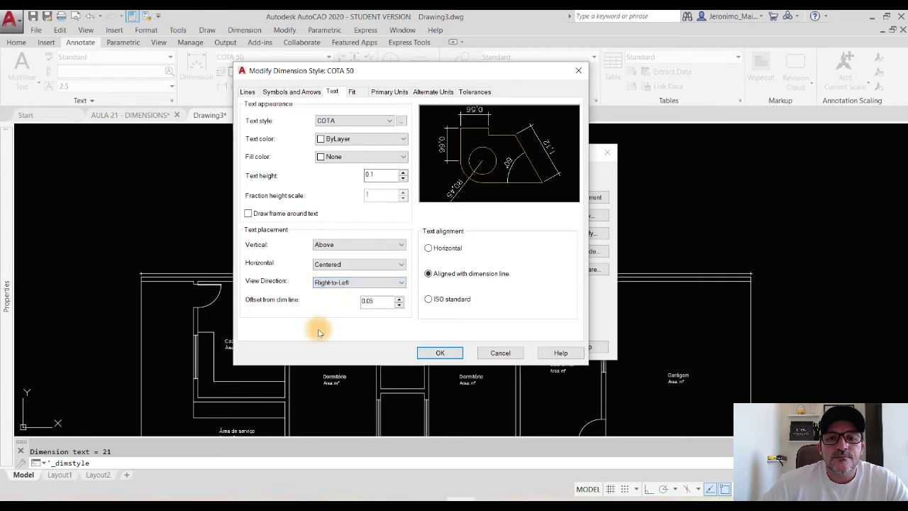
left_click(337, 284)
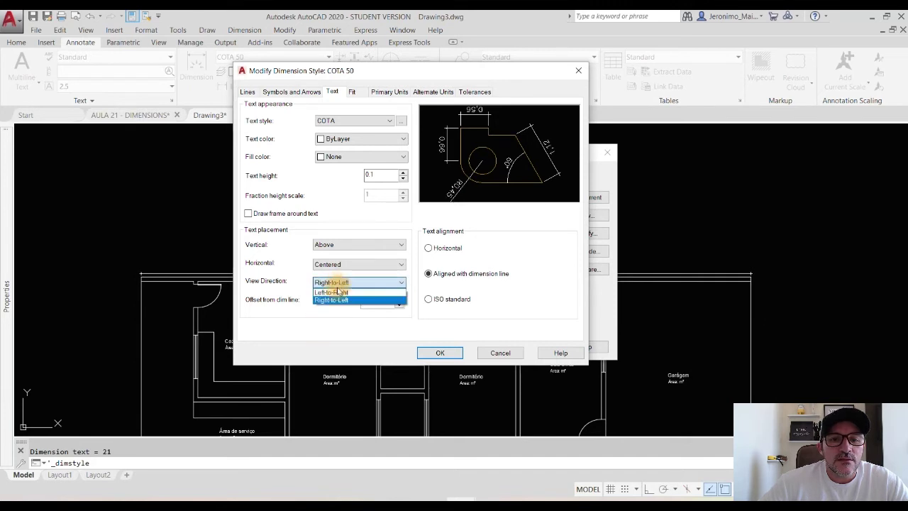
left_click(339, 291)
- Try the horizontal text placements At Ext Line 1 and Over Ext Line 1, and return to Centered
left_click(331, 263)
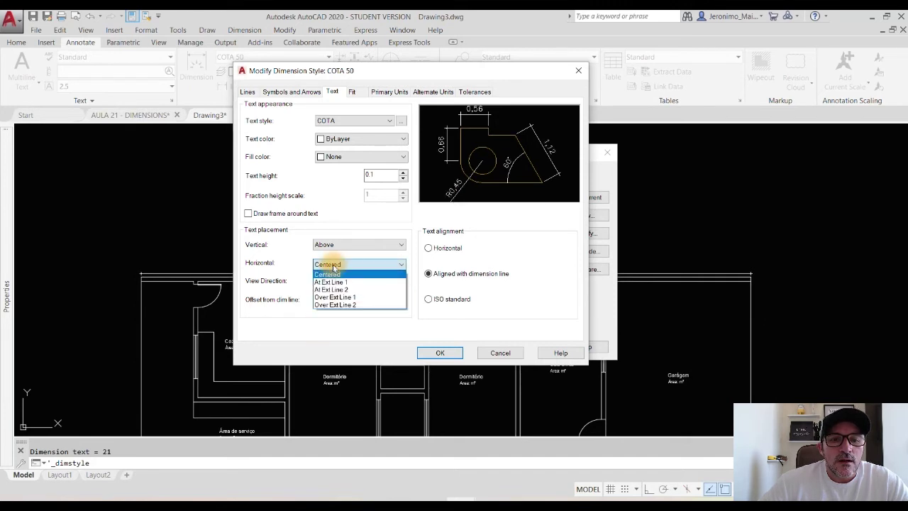
left_click(324, 283)
left_click(331, 264)
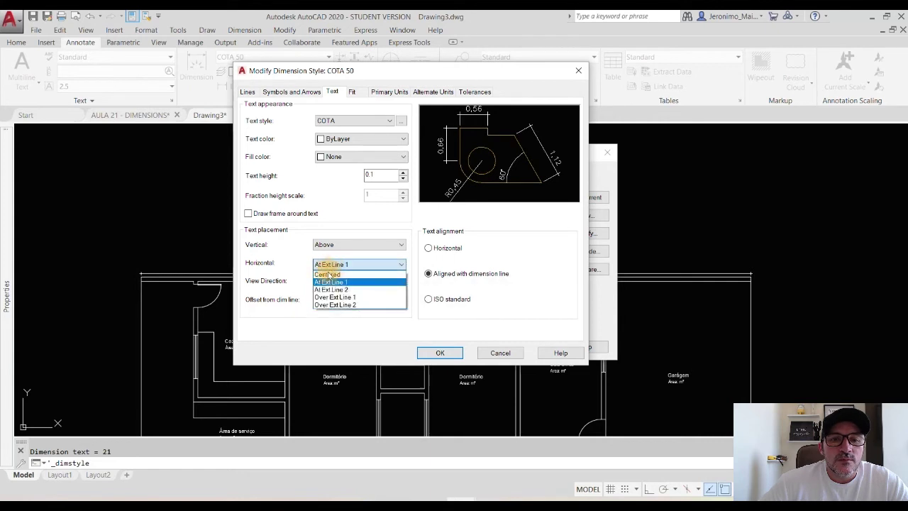
left_click(331, 298)
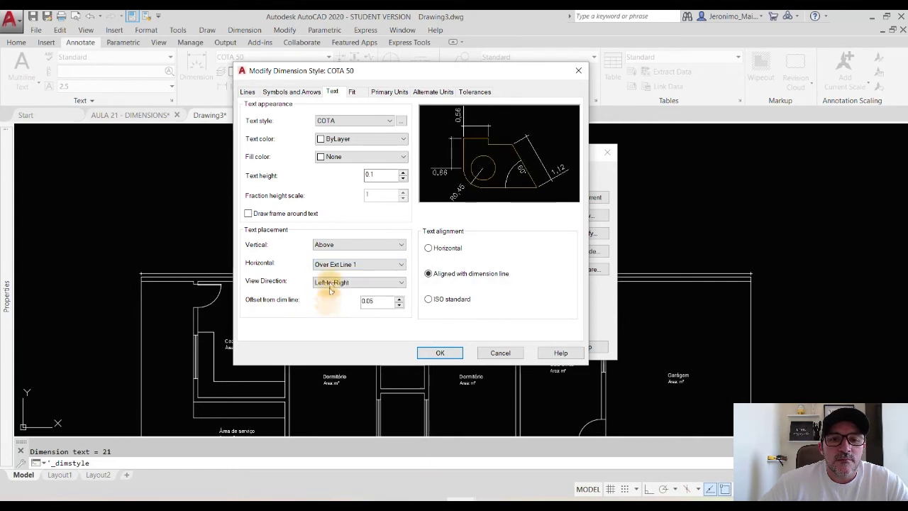
left_click(327, 265)
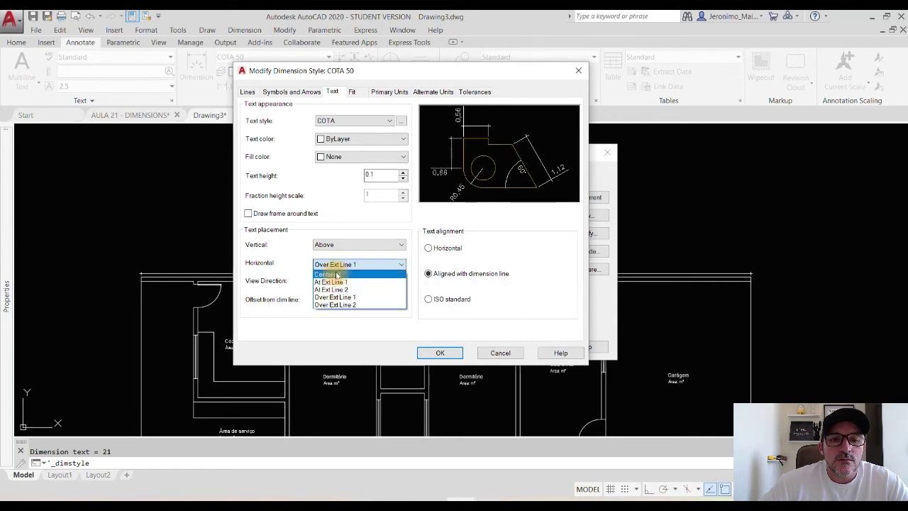
left_click(323, 273)
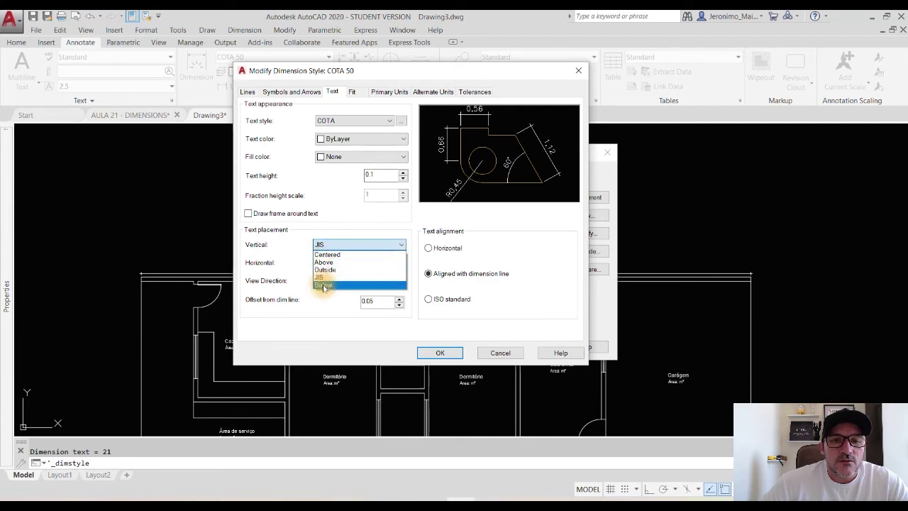
- Try the vertical text placements Below and Centered, and return to Above
left_click(323, 284)
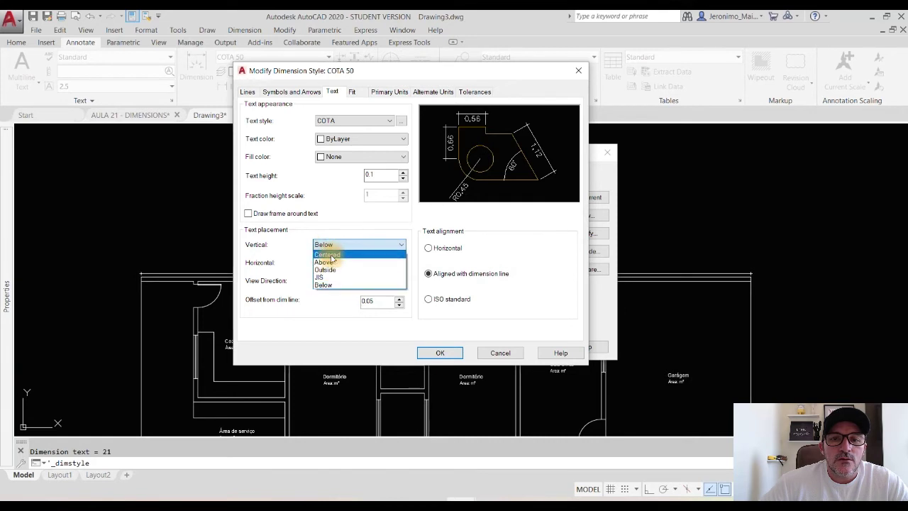
left_click(329, 254)
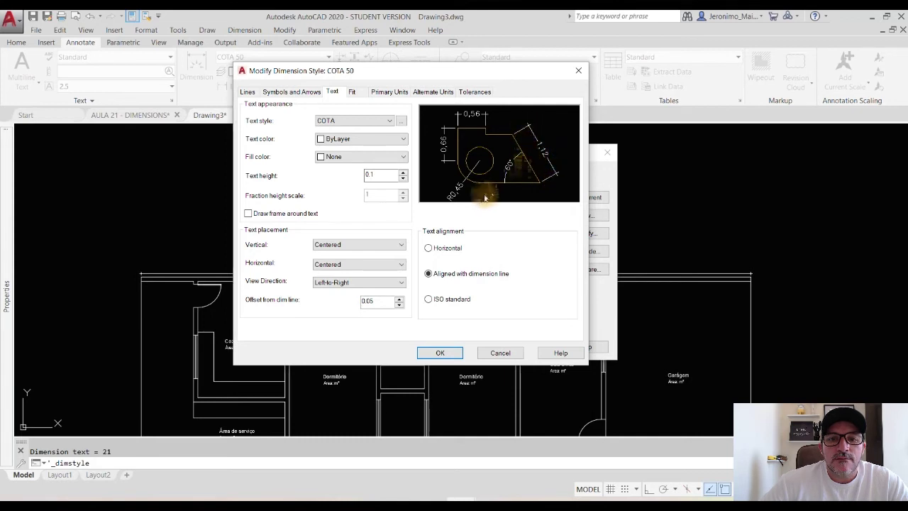
left_click(332, 244)
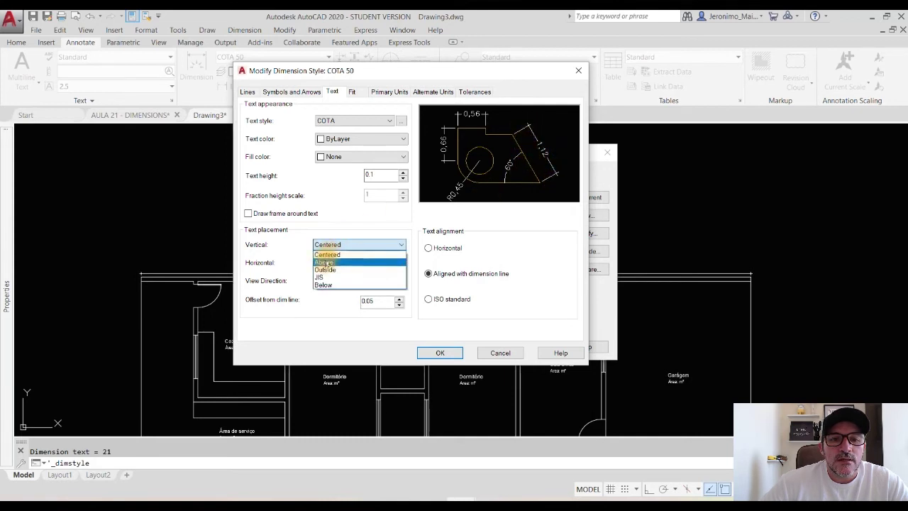
left_click(325, 262)
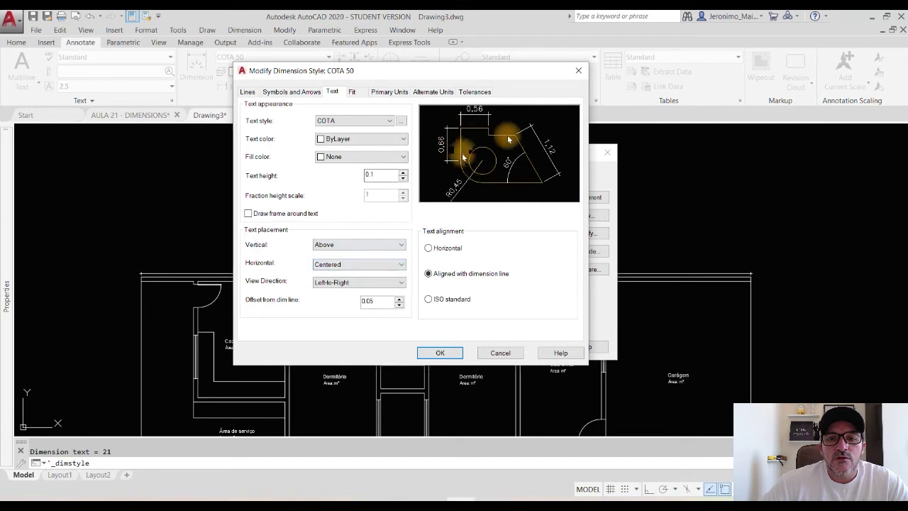
- Save the COTA 50 style changes and check the text placement of the overall dimension above the floor plan
double_click(368, 303)
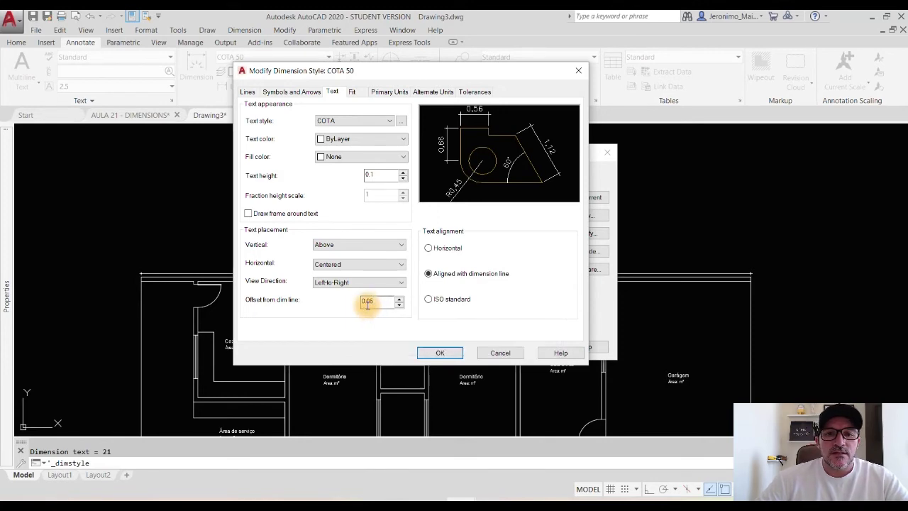
left_click(442, 354)
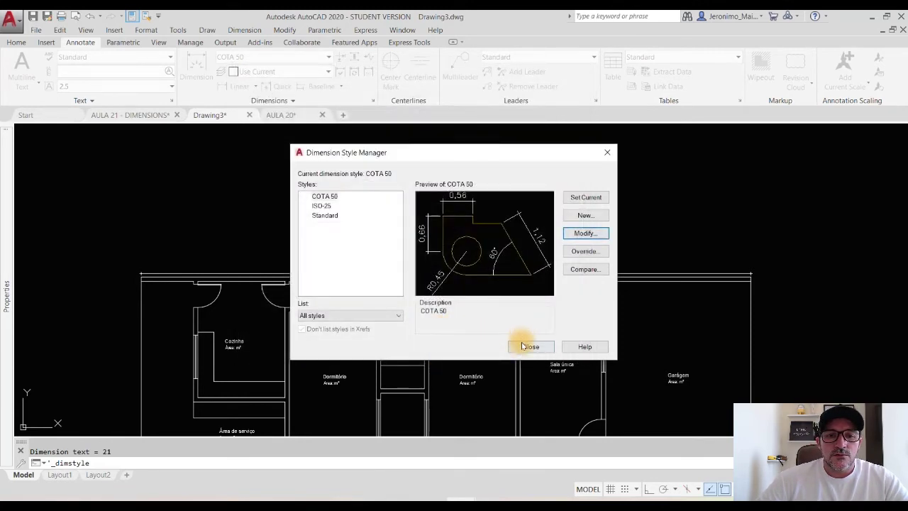
left_click(525, 346)
scroll(444, 271, "up", 10)
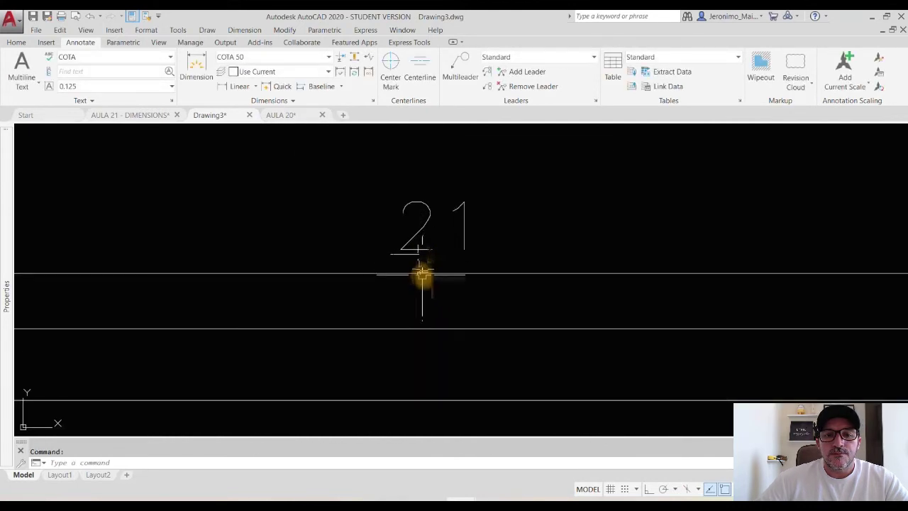
scroll(421, 276, "down", 3)
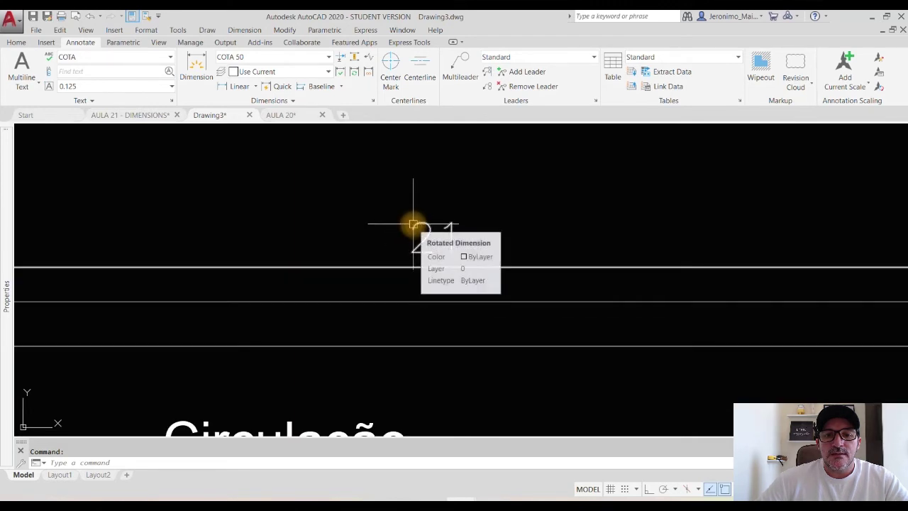
left_click(413, 214)
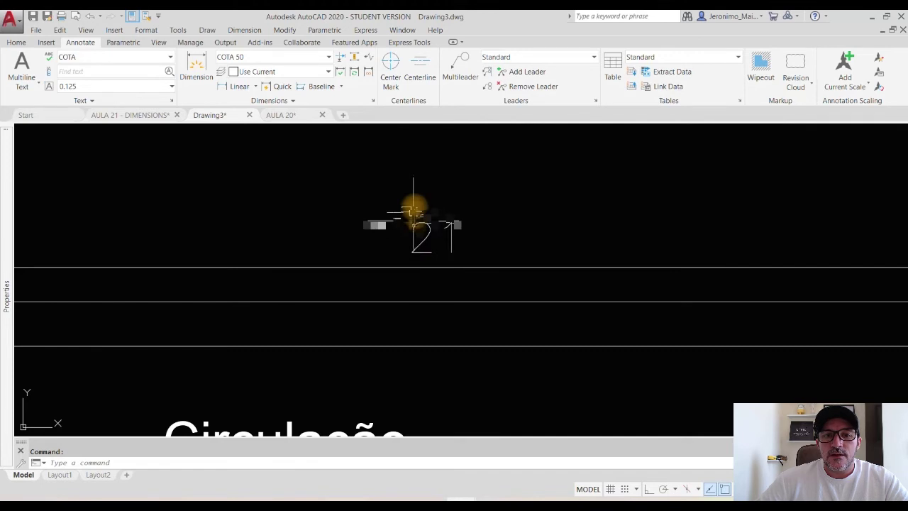
- Review the Fit options of the COTA 50 dimension style and close the style settings
scroll(430, 239, "down", 4)
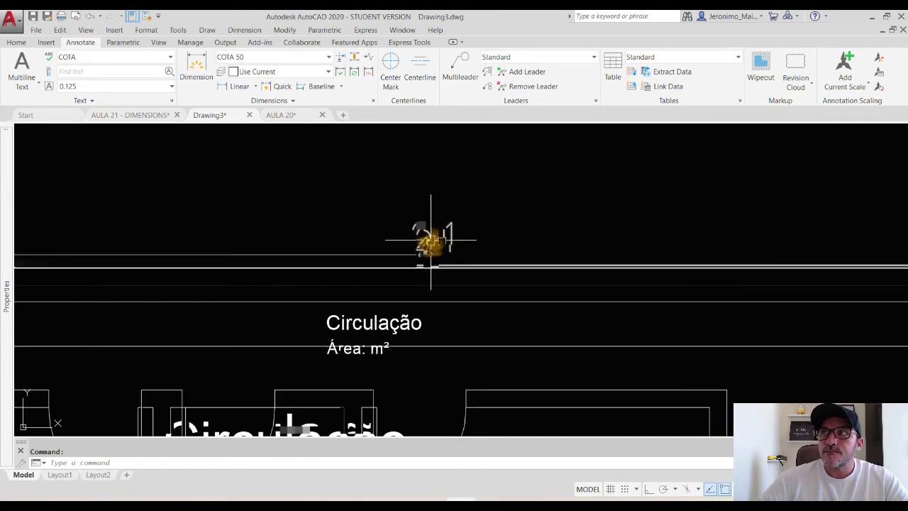
scroll(430, 240, "down", 3)
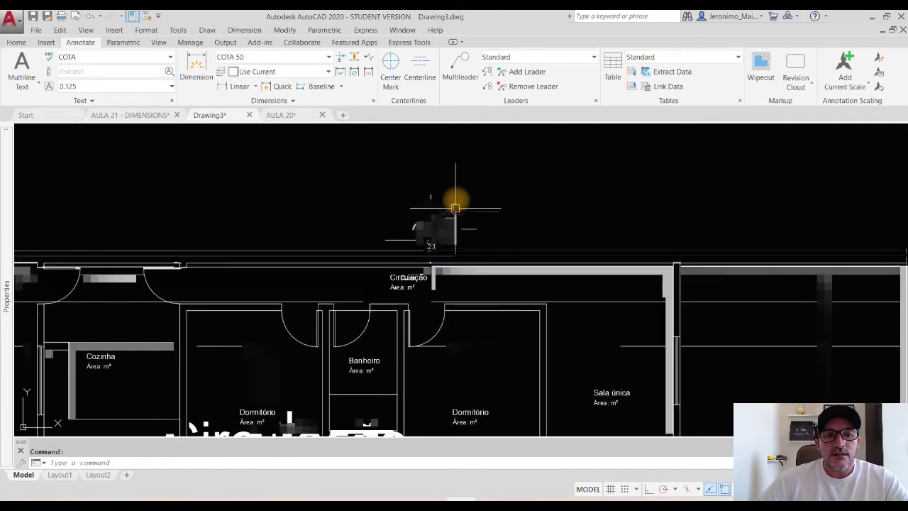
scroll(456, 207, "down", 2)
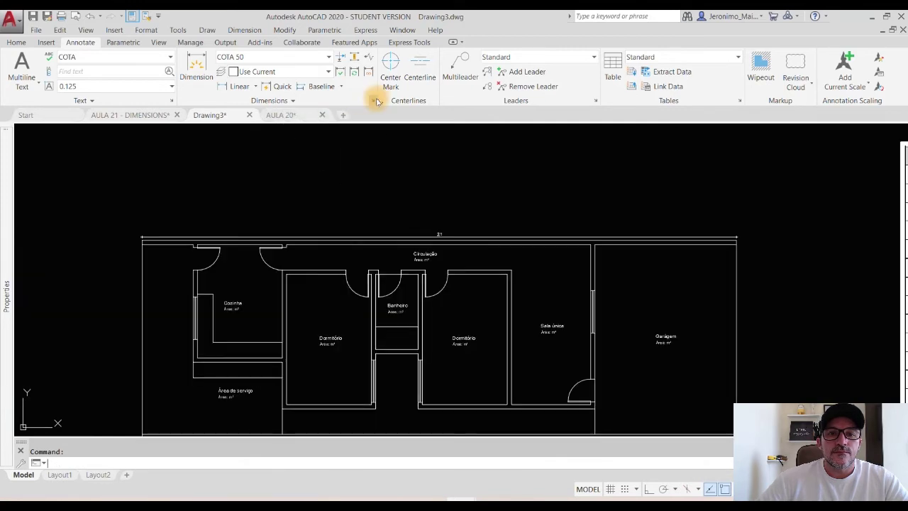
left_click(373, 100)
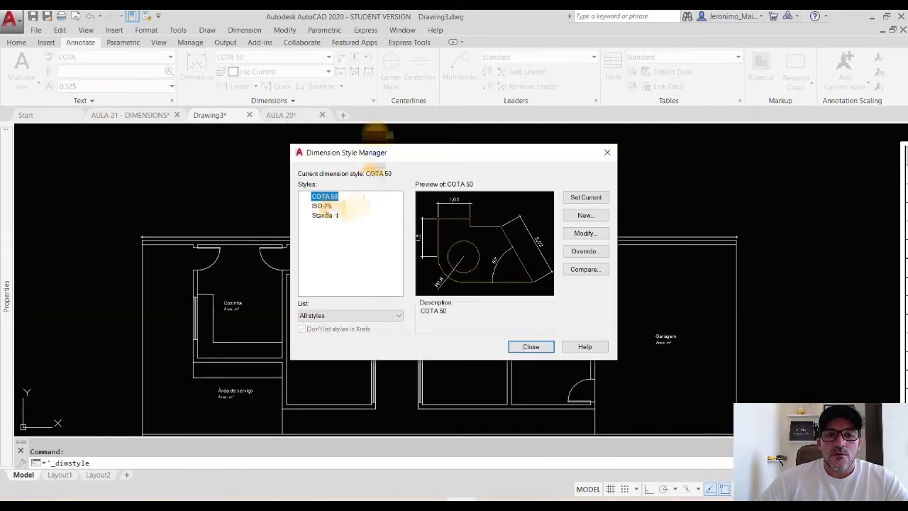
left_click(583, 233)
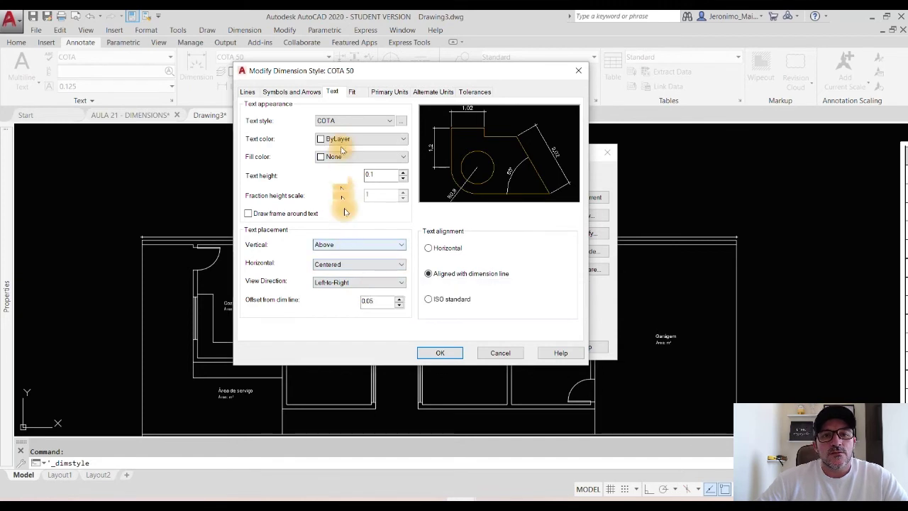
left_click(348, 92)
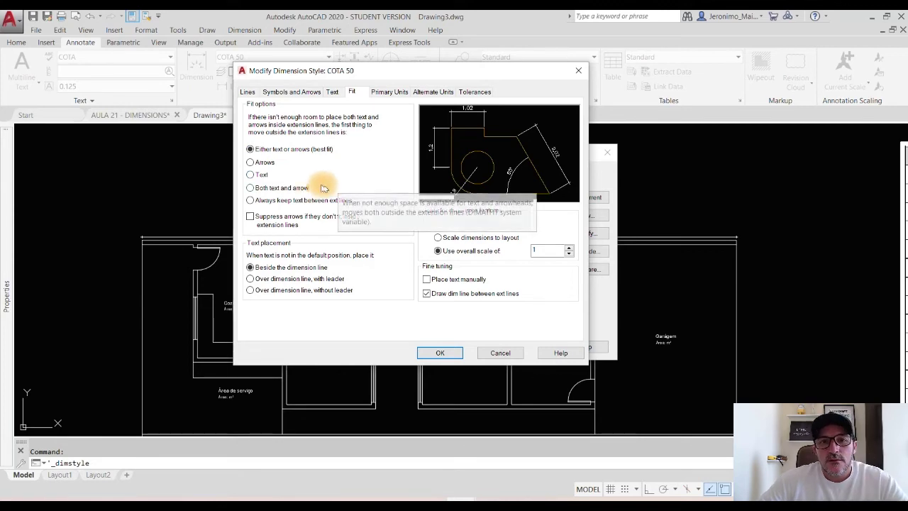
left_click(434, 352)
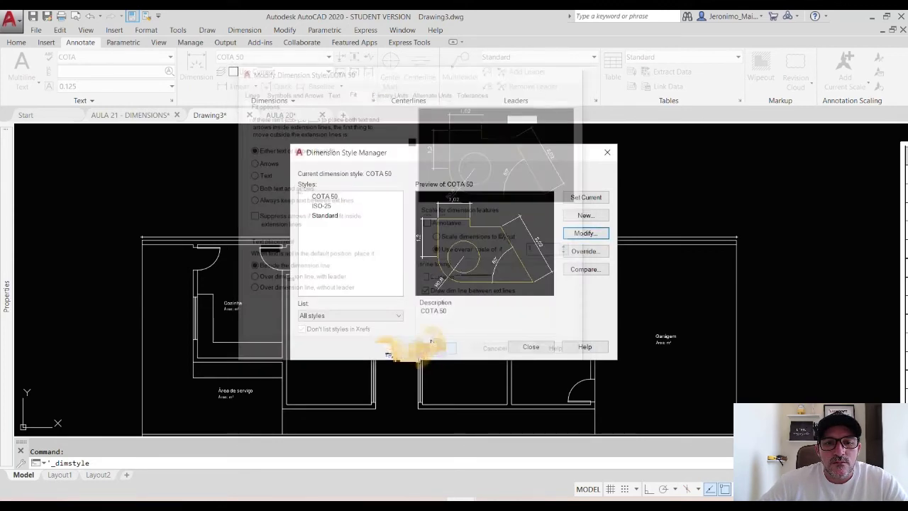
left_click(529, 346)
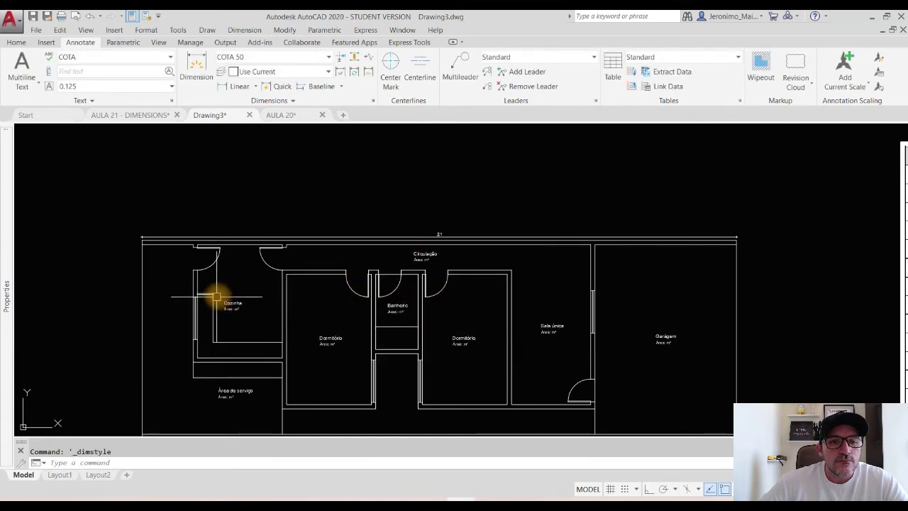
- Place a linear dimension across the narrow wall jamb beside the left door leaf above Cozinha, with its line above the outer wall
scroll(202, 241, "up", 6)
scroll(210, 252, "up", 3)
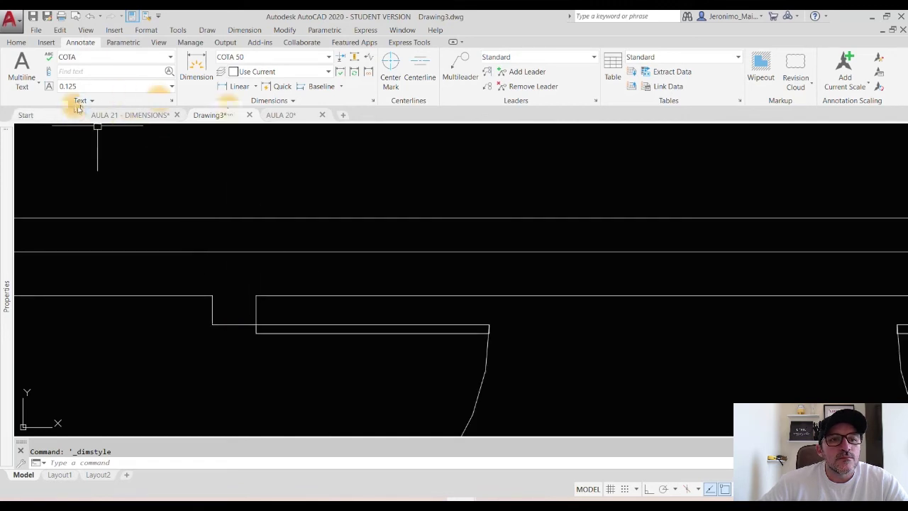
left_click(222, 86)
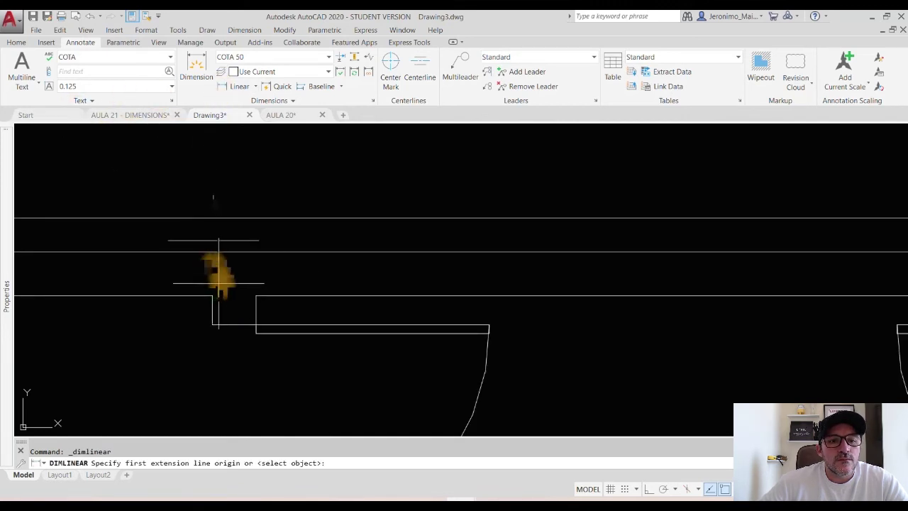
left_click(212, 296)
left_click(255, 296)
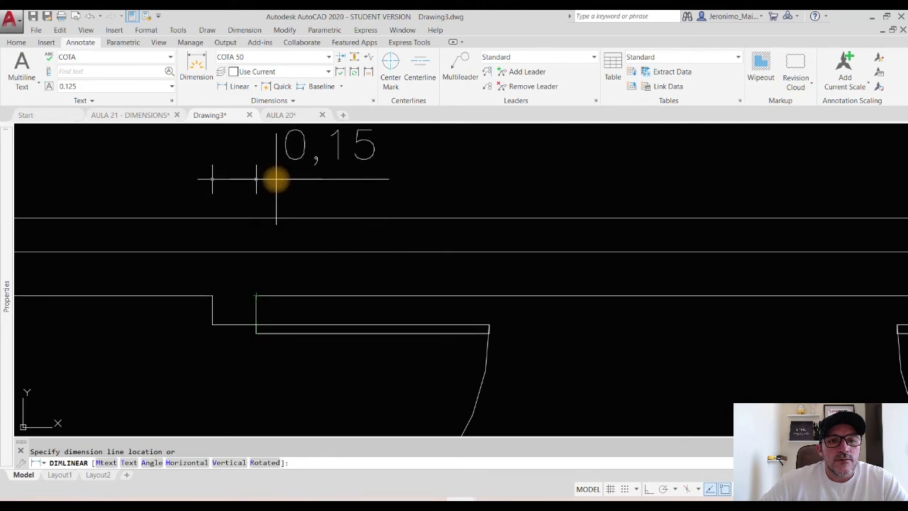
left_click(277, 179)
scroll(305, 295, "down", 2)
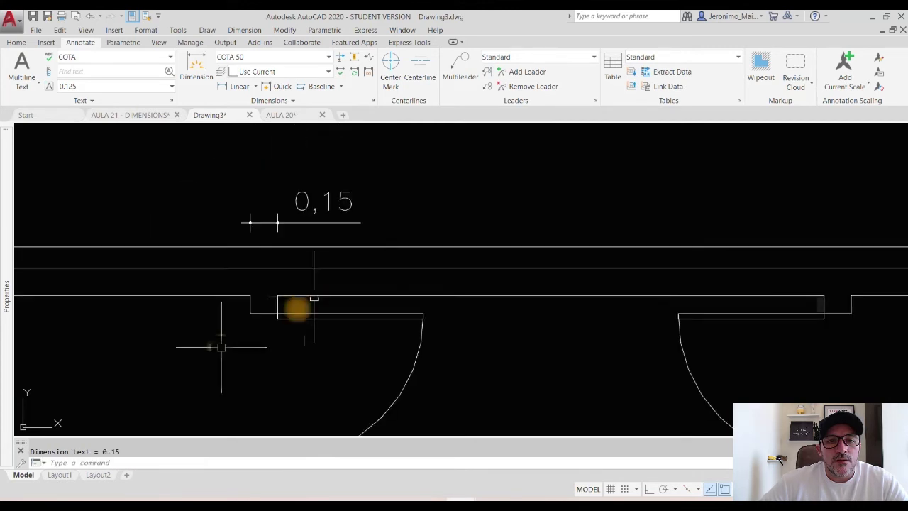
middle_click_drag(314, 299, 355, 344)
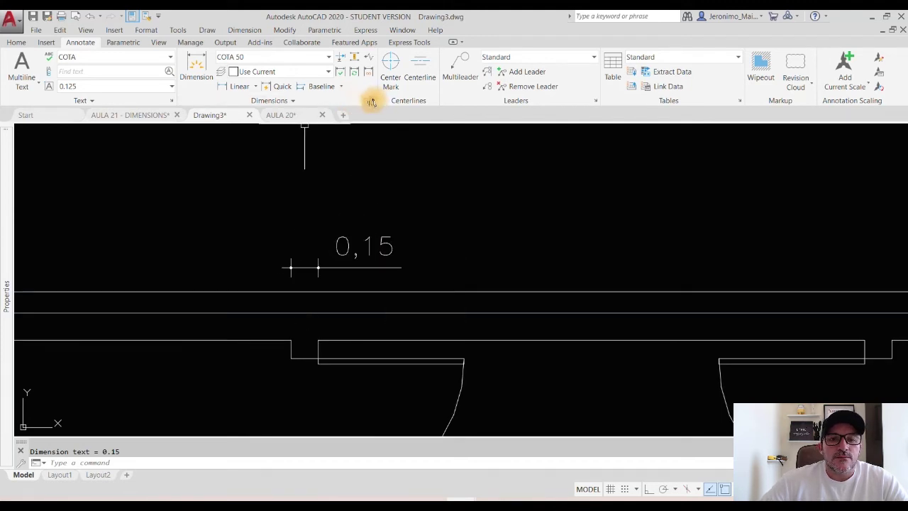
middle_click_drag(436, 239, 262, 238)
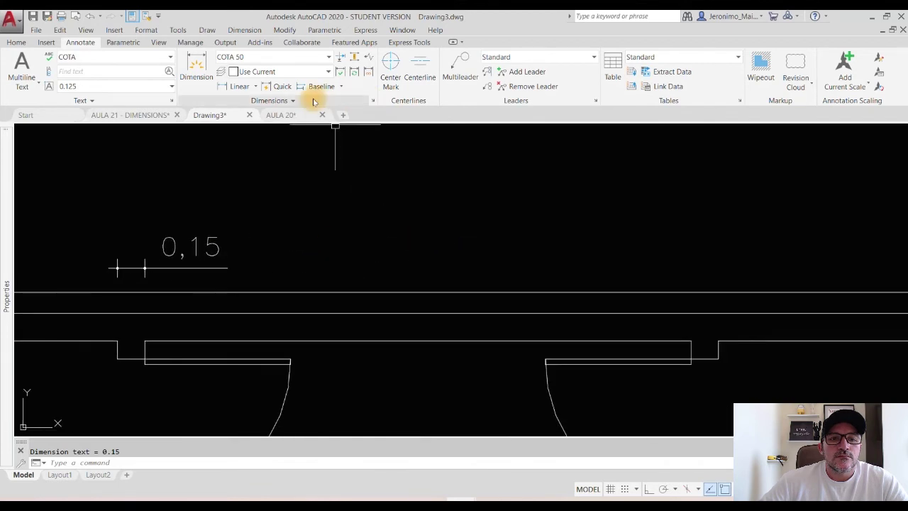
- Modify COTA 50 to align text with the dimension line and use the Arrows fit option
left_click(373, 101)
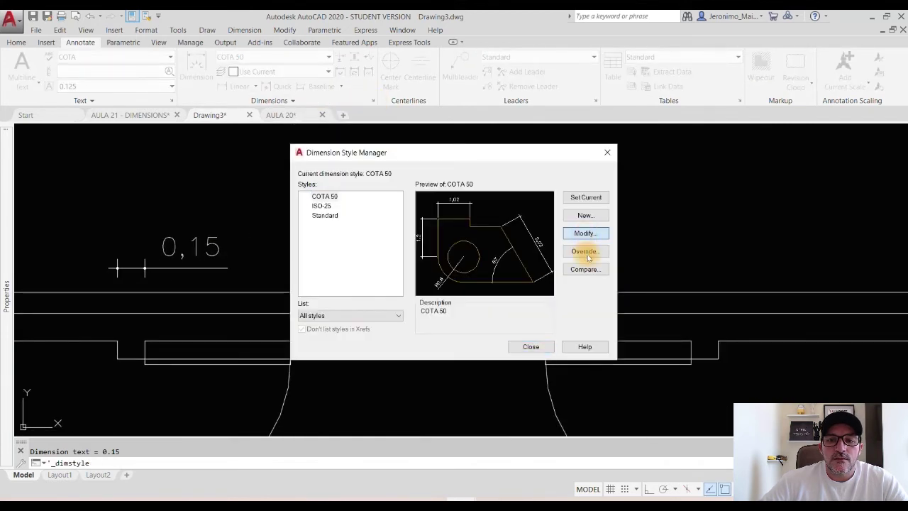
left_click(583, 233)
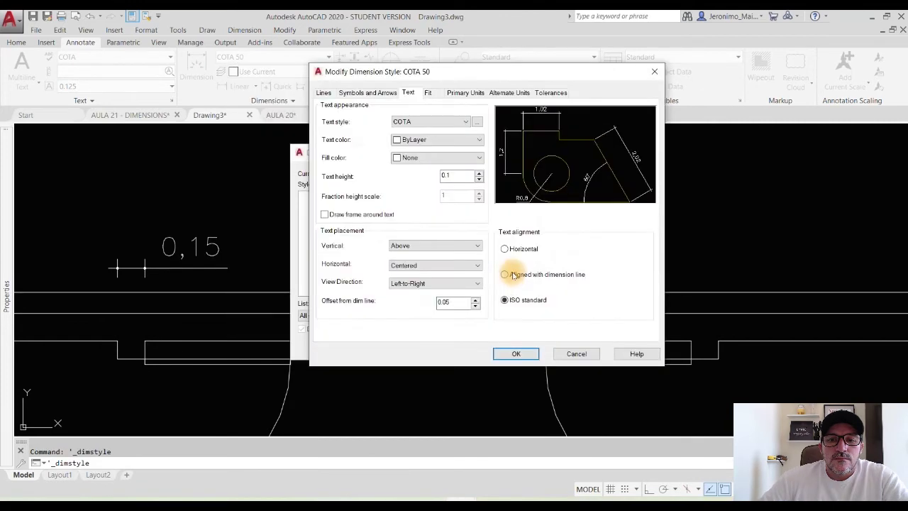
left_click(508, 274)
left_click(427, 93)
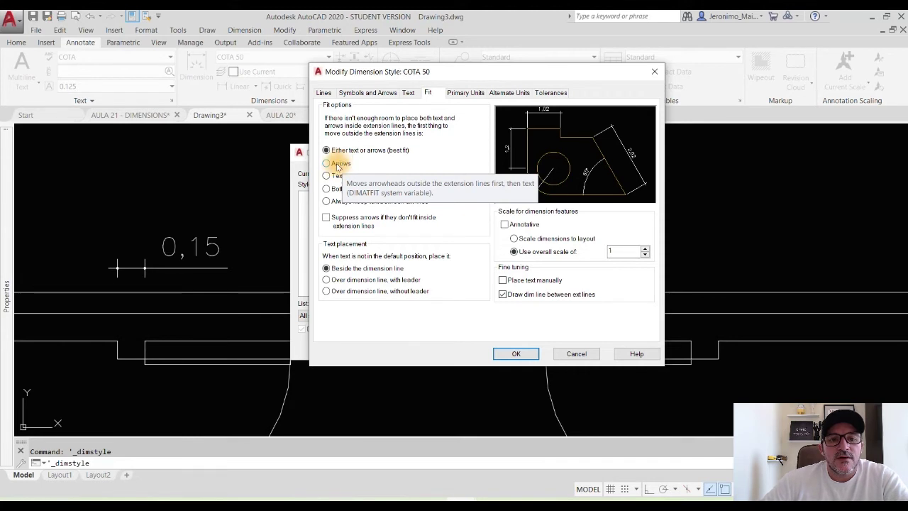
left_click(328, 163)
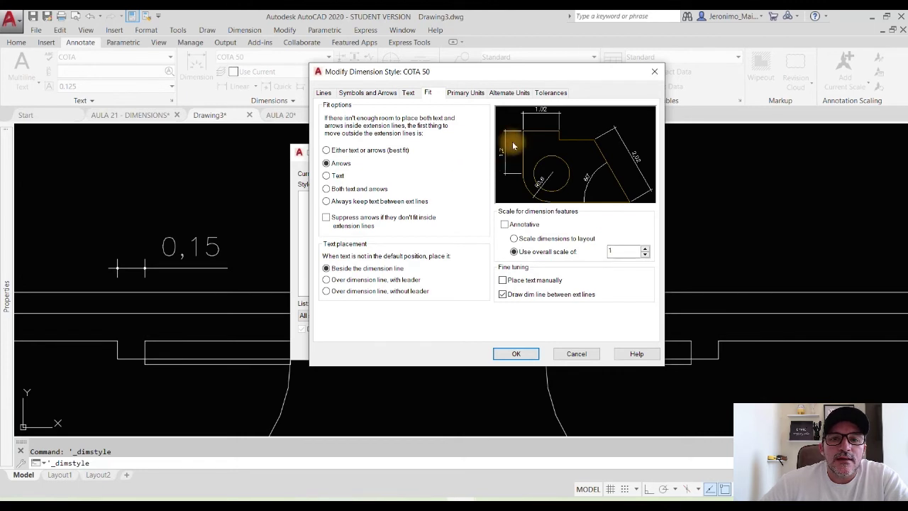
left_click(516, 353)
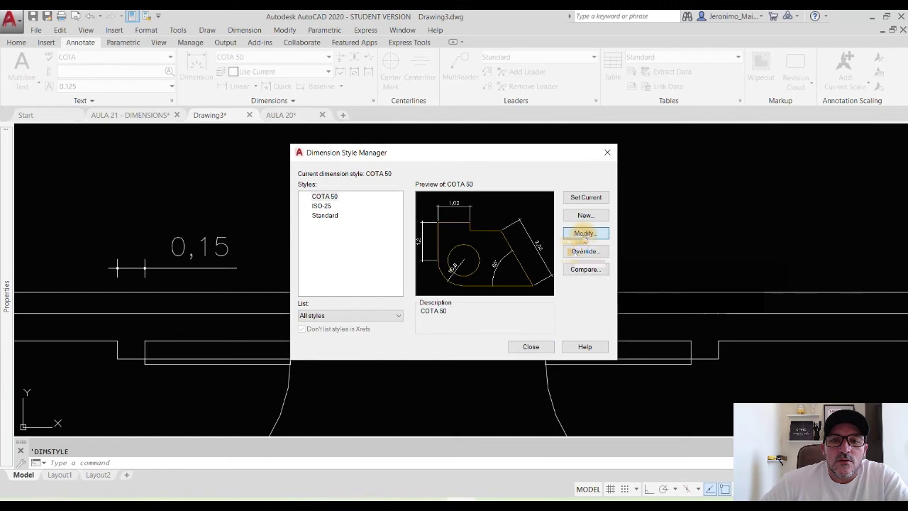
- Try the Text and Both text and arrows fit options for COTA 50, and save it with Always keep text between ext lines
left_click(585, 236)
left_click(335, 177)
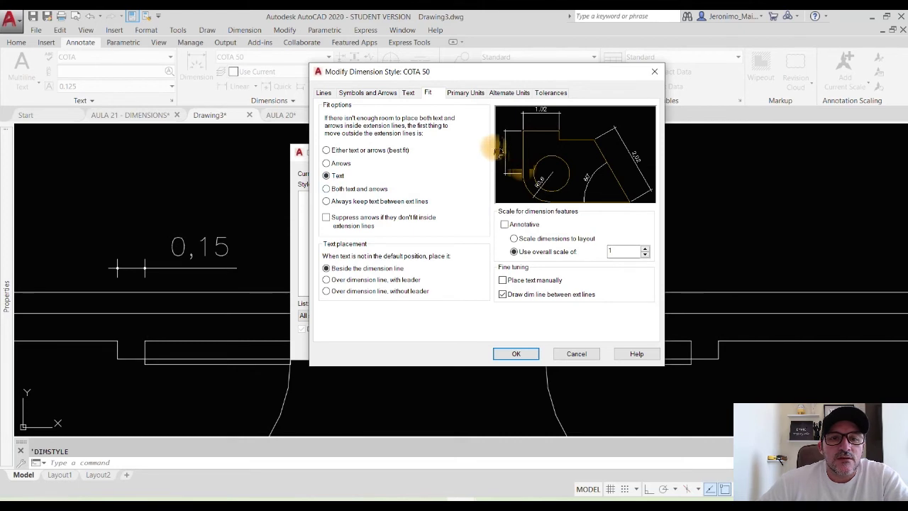
left_click(348, 189)
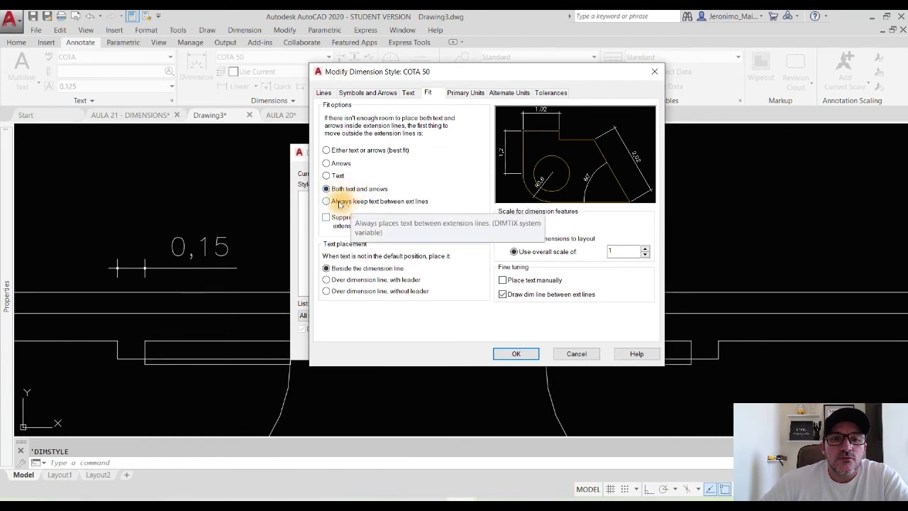
left_click(340, 202)
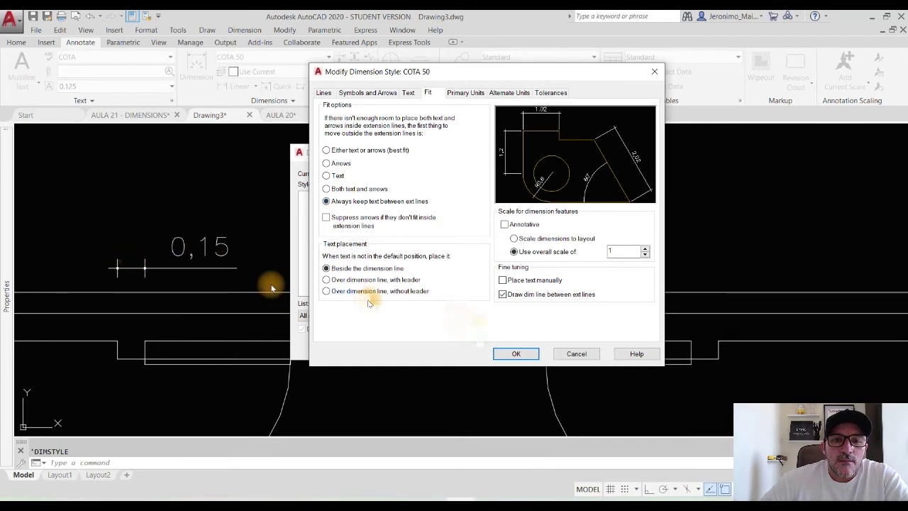
left_click(516, 353)
left_click(512, 347)
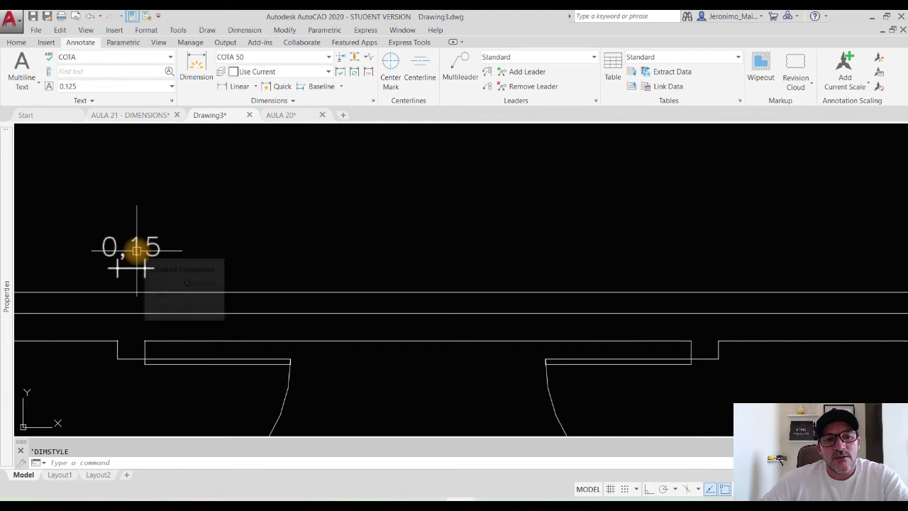
- Enable suppression of arrows that don't fit inside the extension lines in COTA 50 and save the style
key("Return")
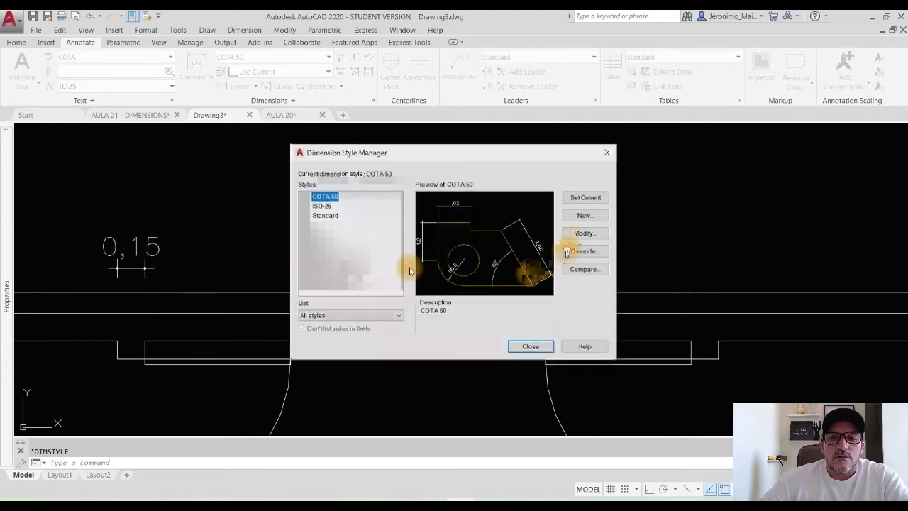
left_click(585, 233)
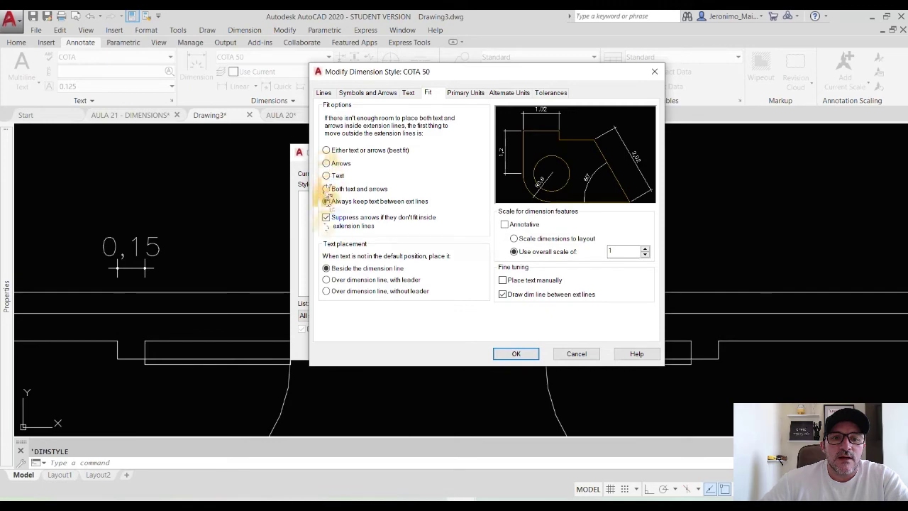
left_click(500, 352)
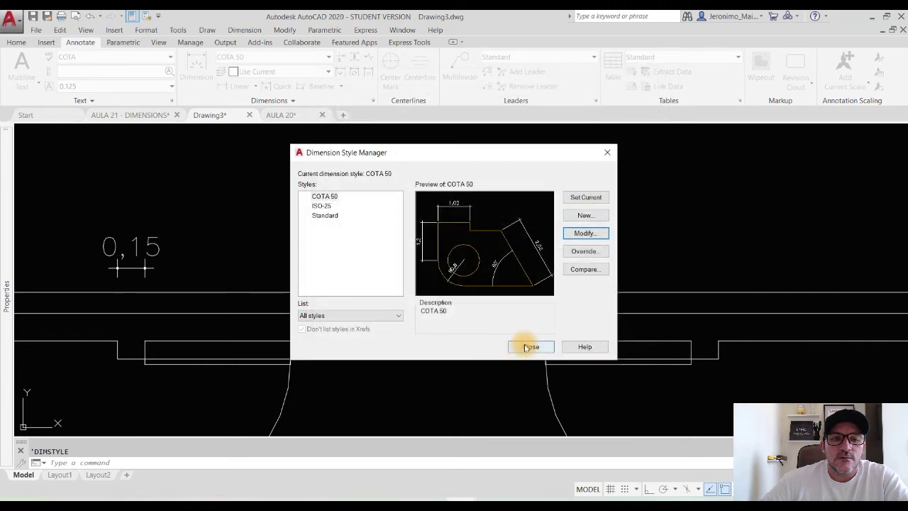
left_click(522, 345)
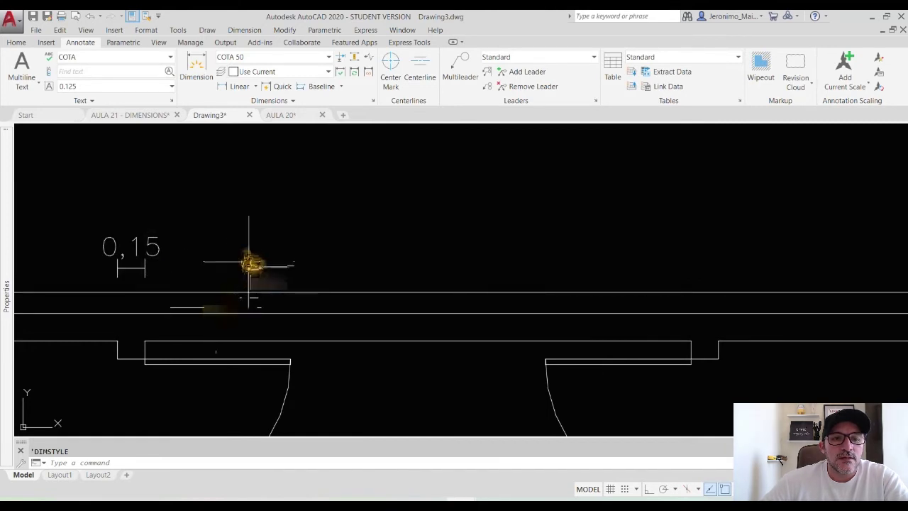
- Continue the dimension chain across the Cozinha door opening, the opposite jamb and on to the Garagem wall, and inspect the short dimensions' arrowheads
left_click(341, 85)
left_click(325, 103)
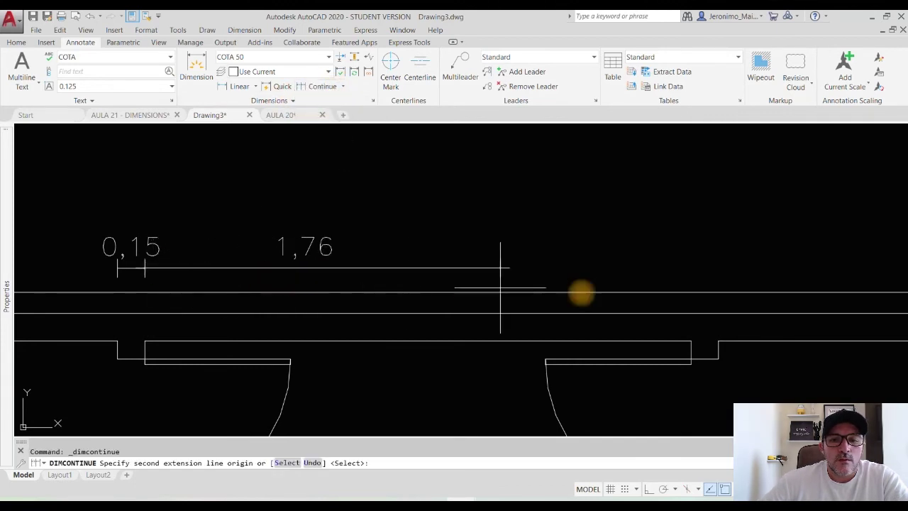
left_click(685, 331)
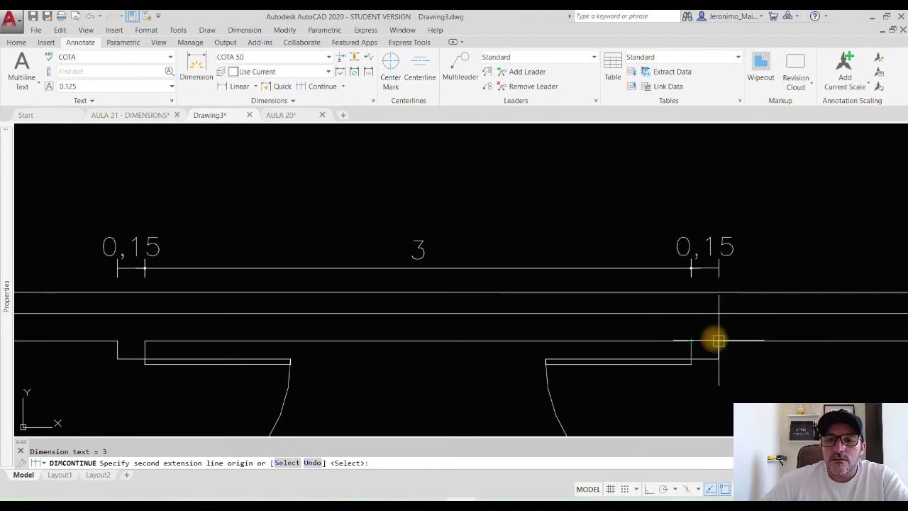
left_click(715, 339)
middle_click_drag(797, 294, 359, 291)
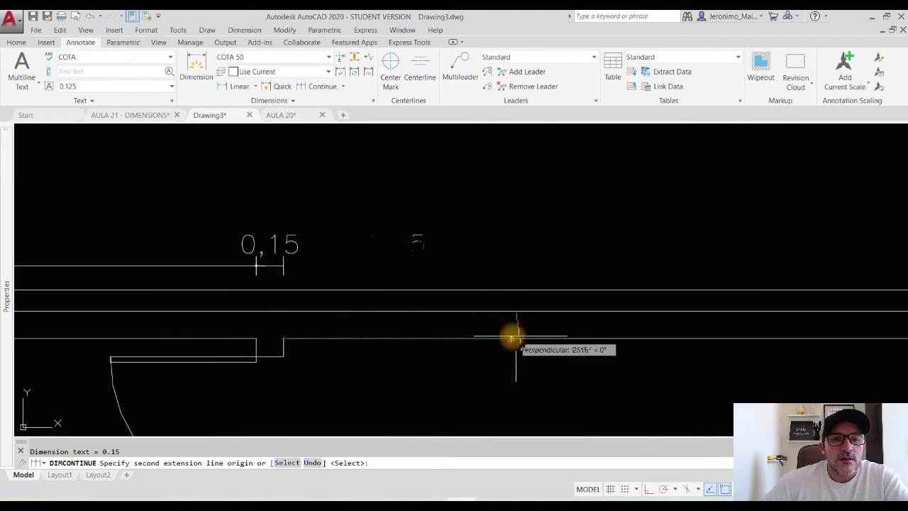
scroll(434, 314, "down", 3)
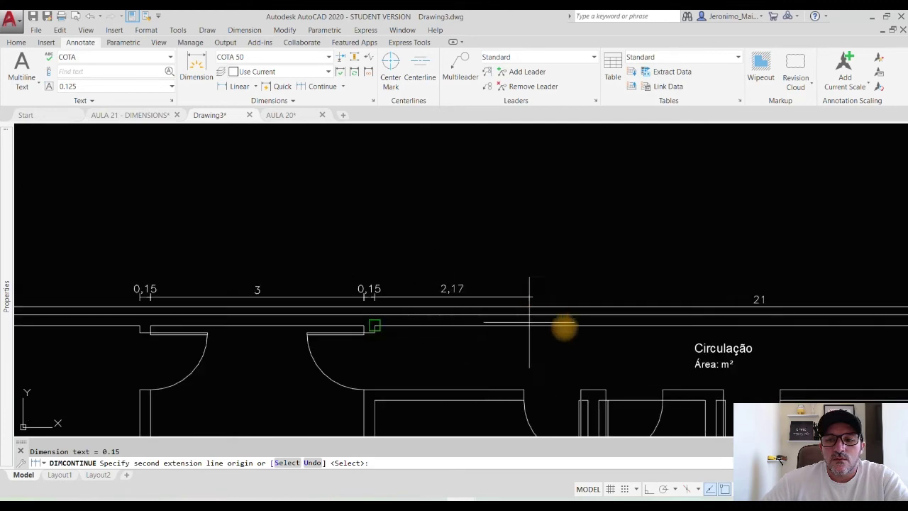
middle_click_drag(641, 329, 113, 312)
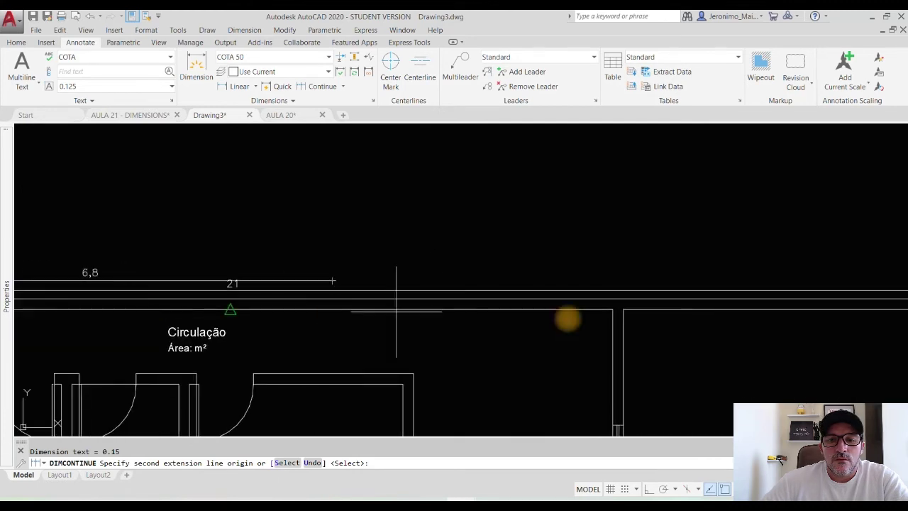
left_click(613, 310)
key("Return")
scroll(628, 291, "up", 10)
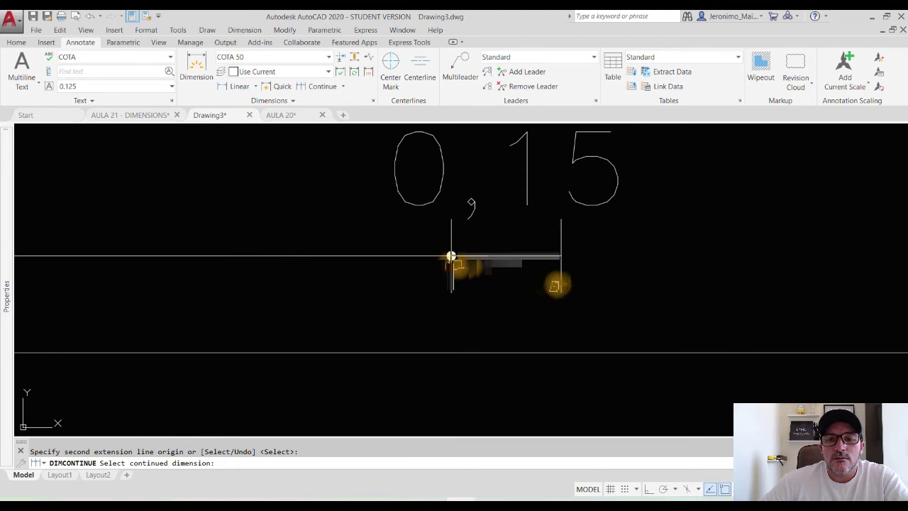
scroll(451, 256, "down", 8)
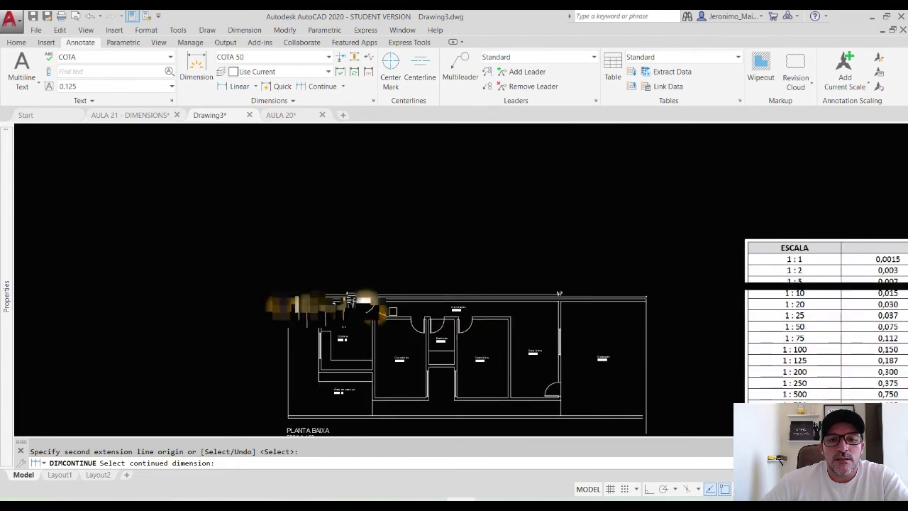
scroll(441, 255, "up", 8)
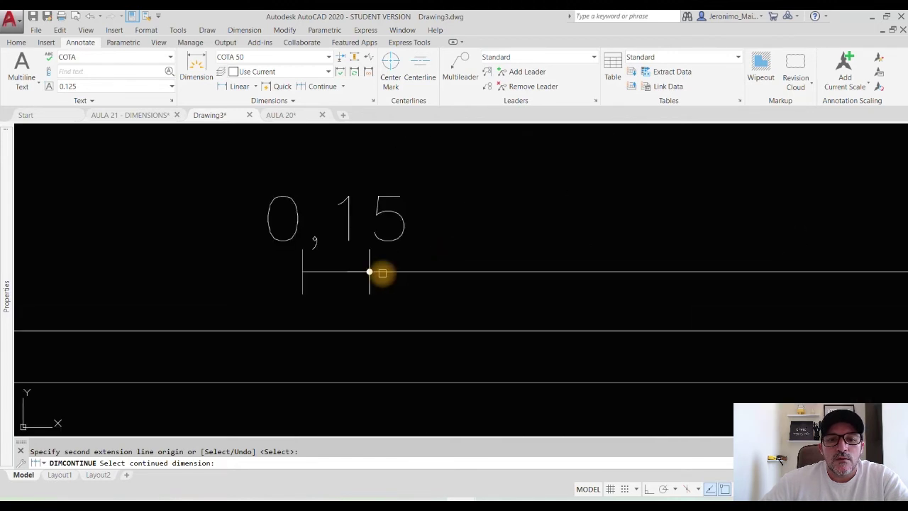
- Turn off arrow suppression in COTA 50, set text placement to Over dimension line, without leader, and save the style
key("Return")
scroll(368, 272, "down", 4)
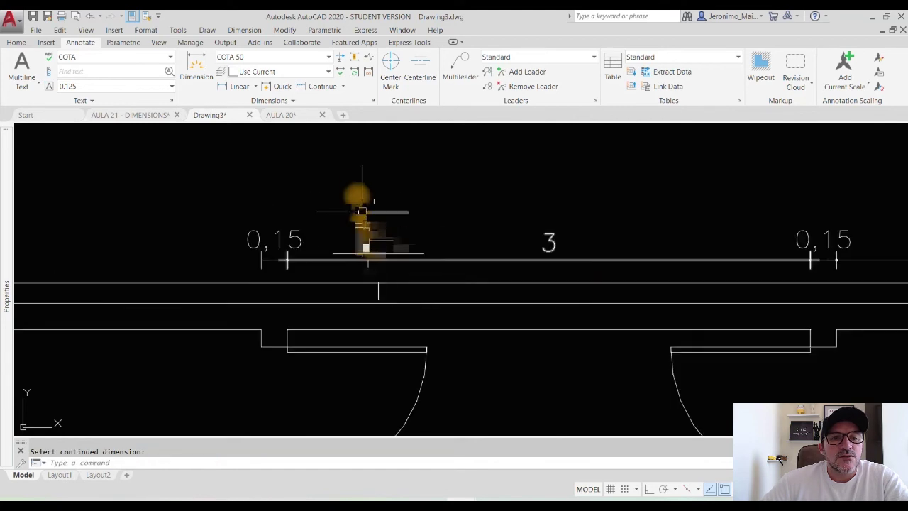
left_click(372, 101)
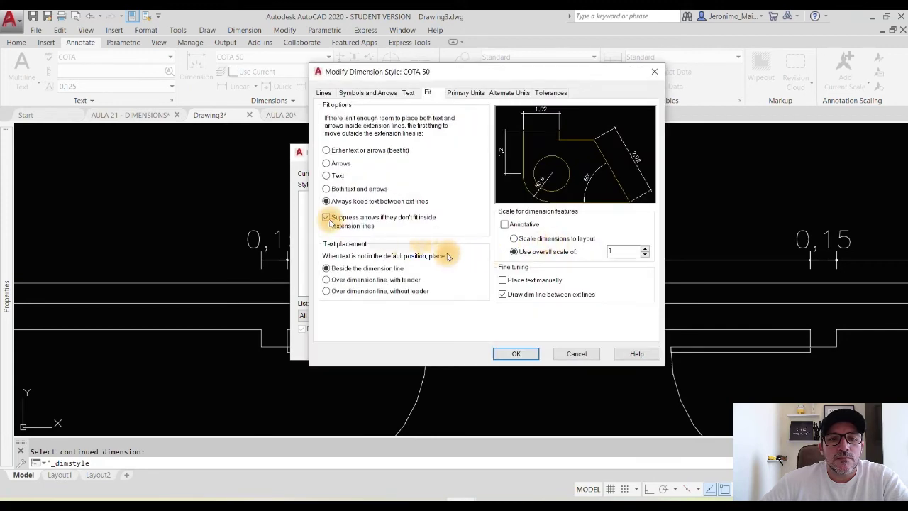
left_click(326, 217)
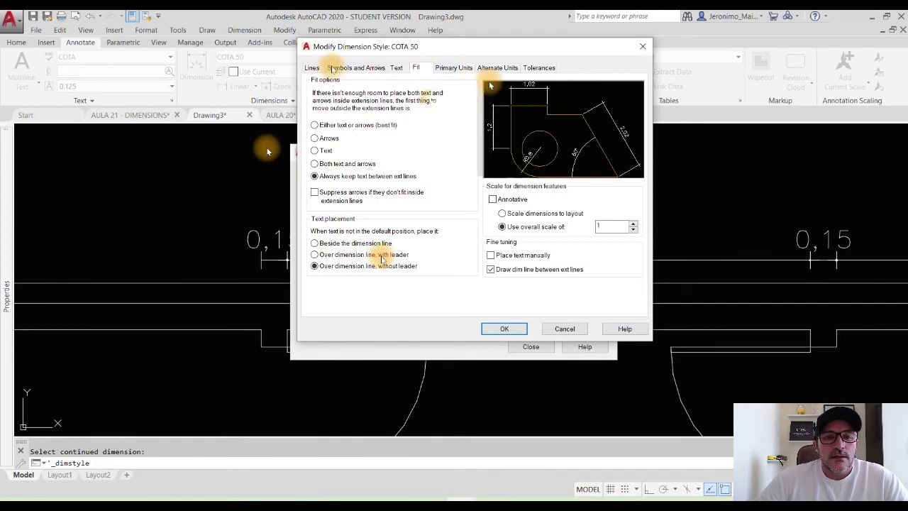
left_click(336, 245)
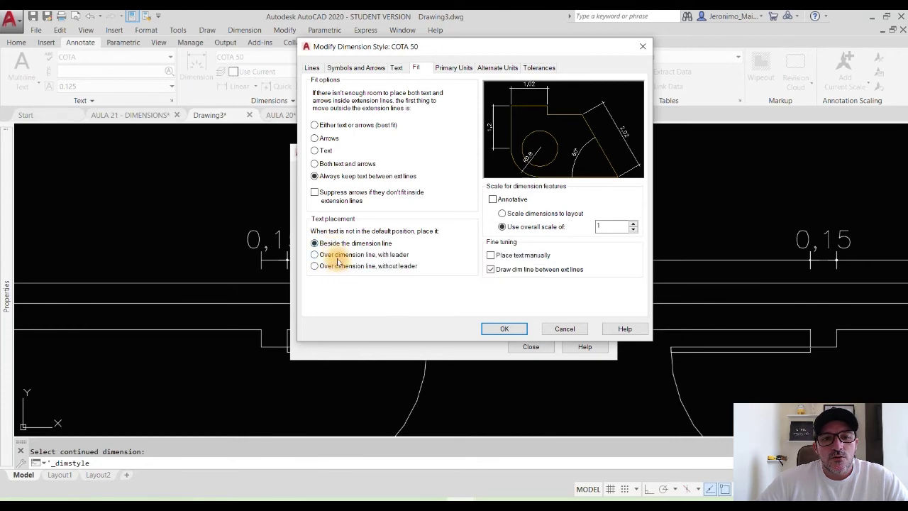
left_click(338, 257)
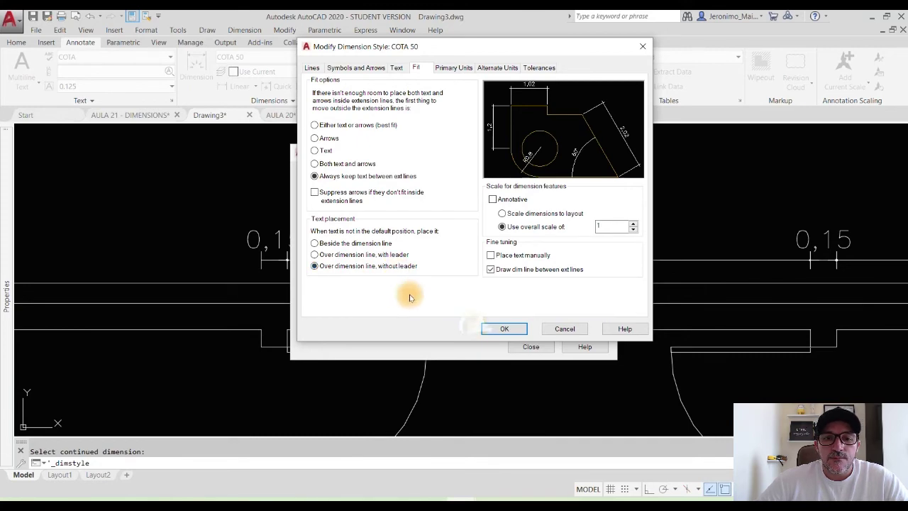
left_click(504, 329)
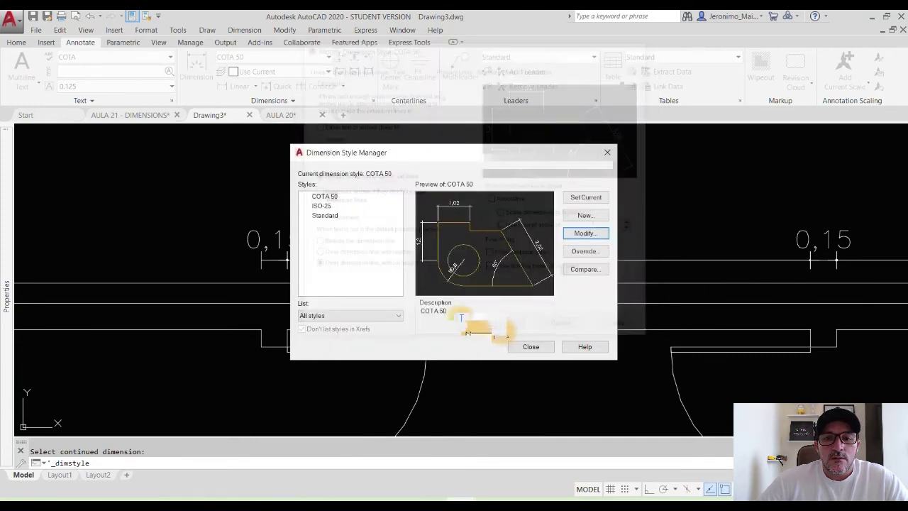
left_click(524, 345)
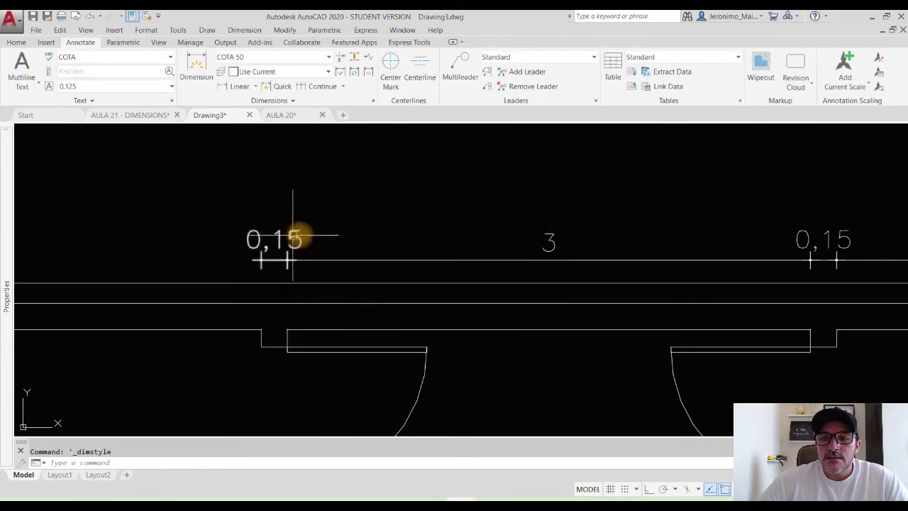
- Reopen COTA 50 for modification and choose the Decimal unit format for linear dimensions in its primary units
key("space")
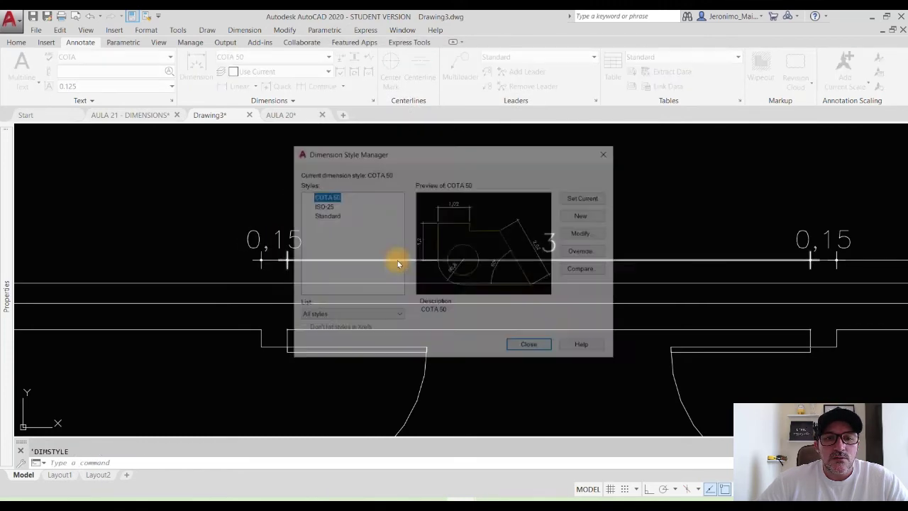
left_click(585, 233)
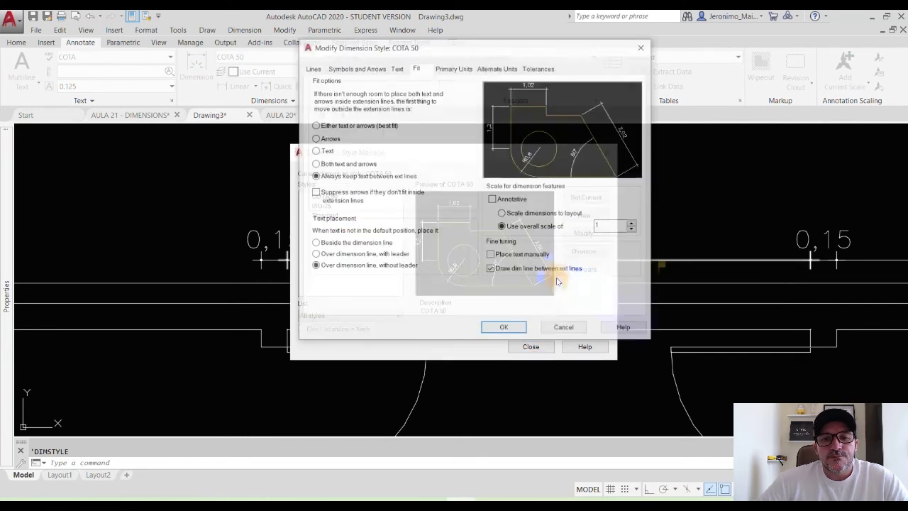
left_click_drag(447, 48, 336, 67)
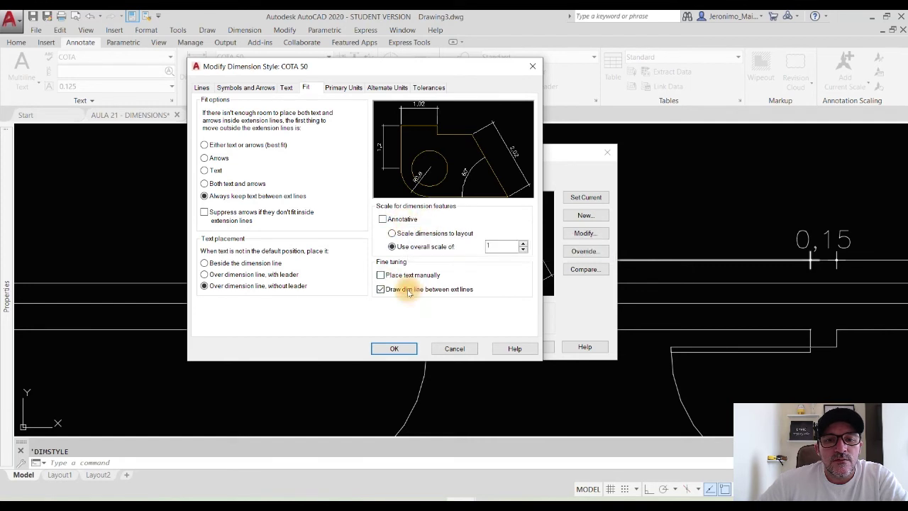
left_click(335, 88)
left_click_drag(346, 71, 423, 79)
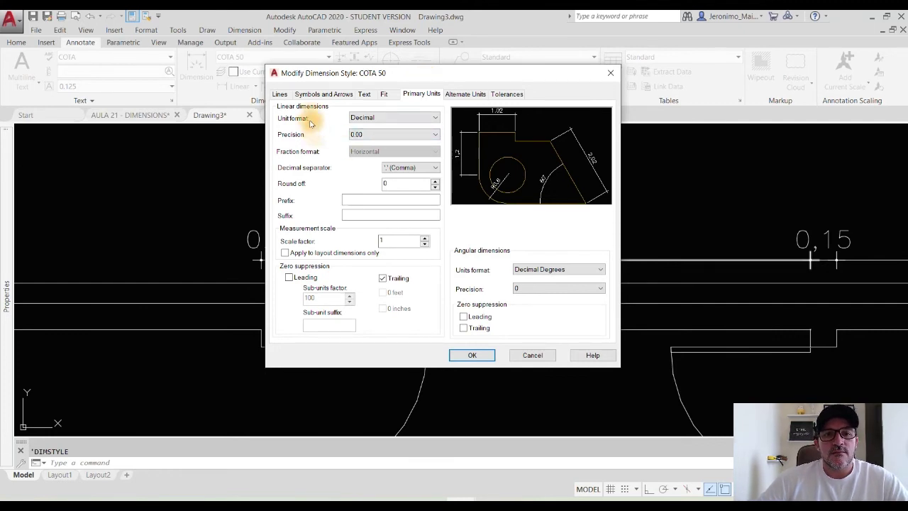
left_click(382, 119)
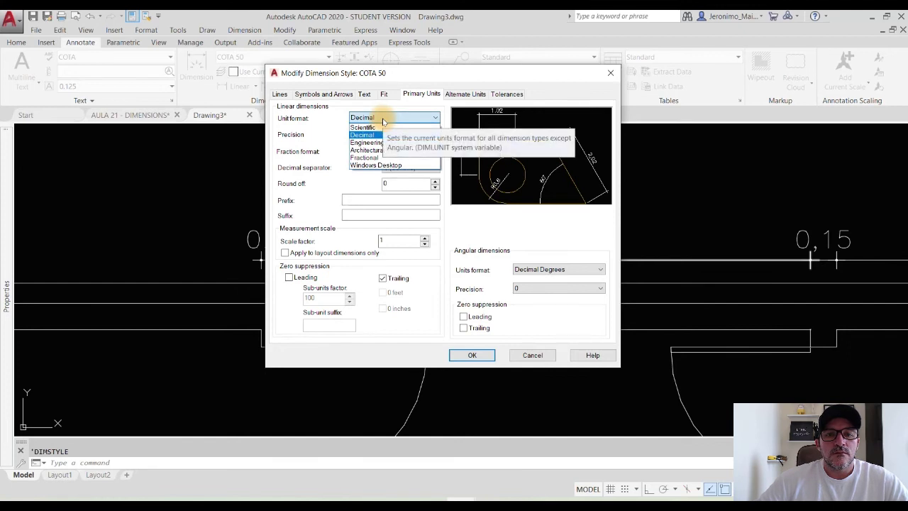
left_click(362, 135)
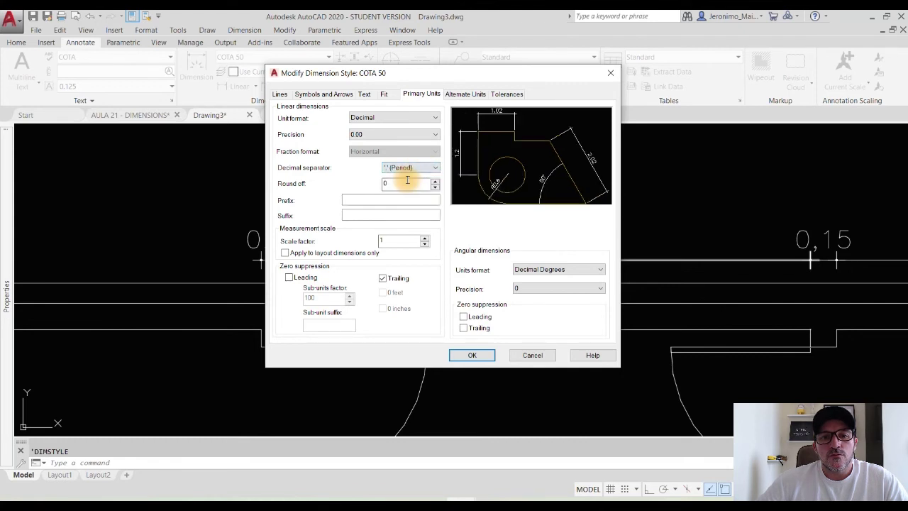
- Try a Space as COTA 50's decimal separator, and set the separator to Period
left_click(414, 168)
left_click(412, 188)
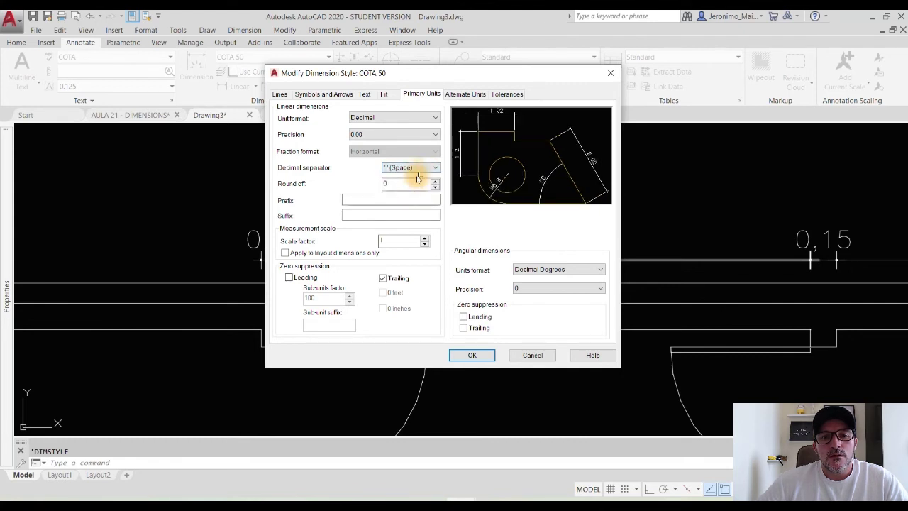
left_click(414, 169)
left_click(404, 178)
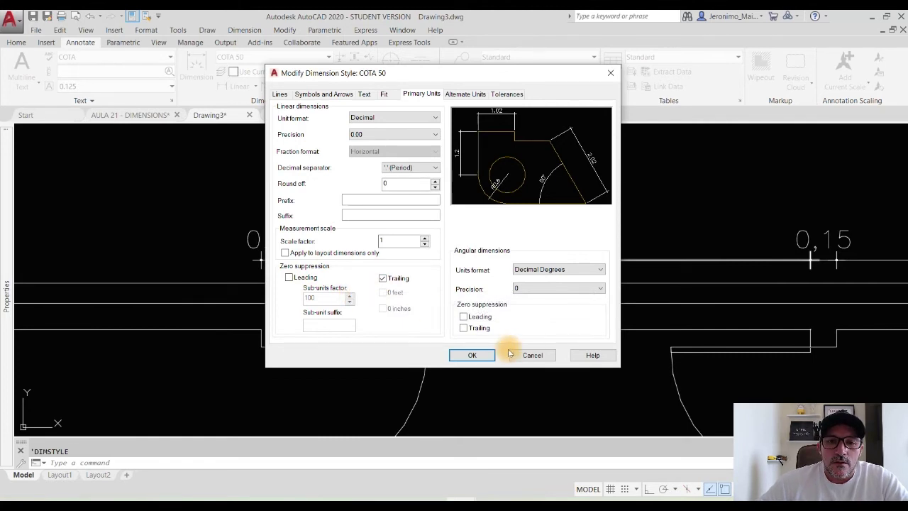
- Disable trailing and enable leading zero suppression for COTA 50's linear dimensions, and save the style
left_click(383, 278)
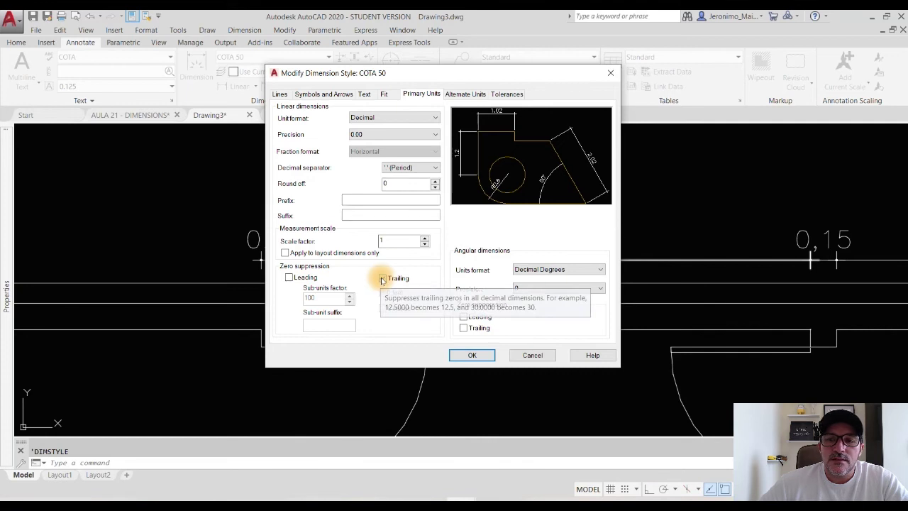
left_click(383, 278)
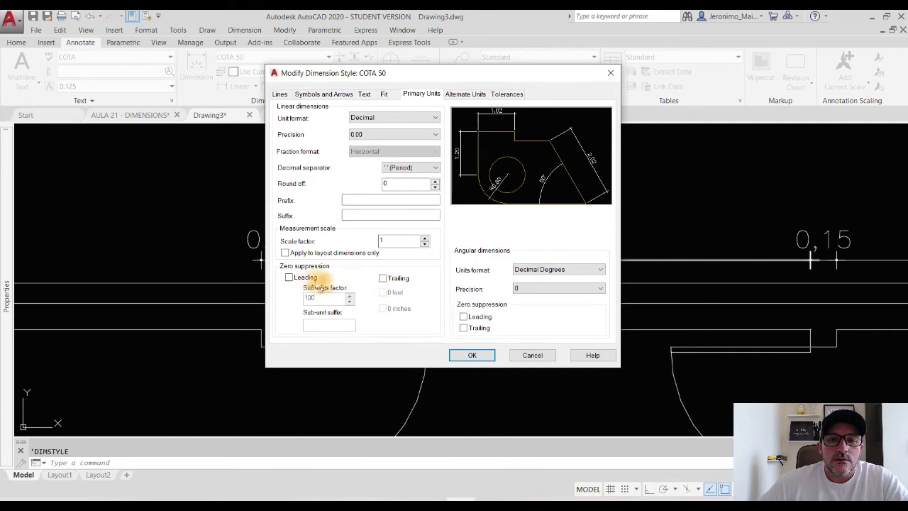
left_click(382, 278)
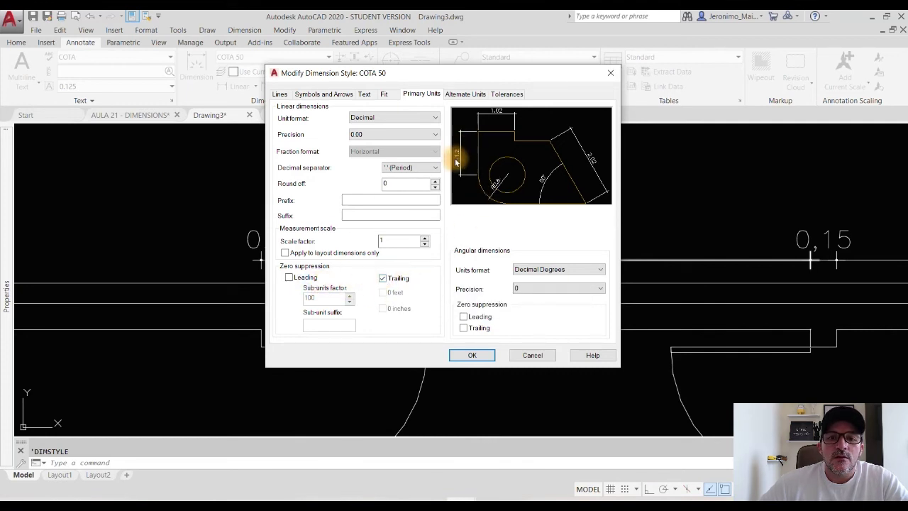
left_click(383, 278)
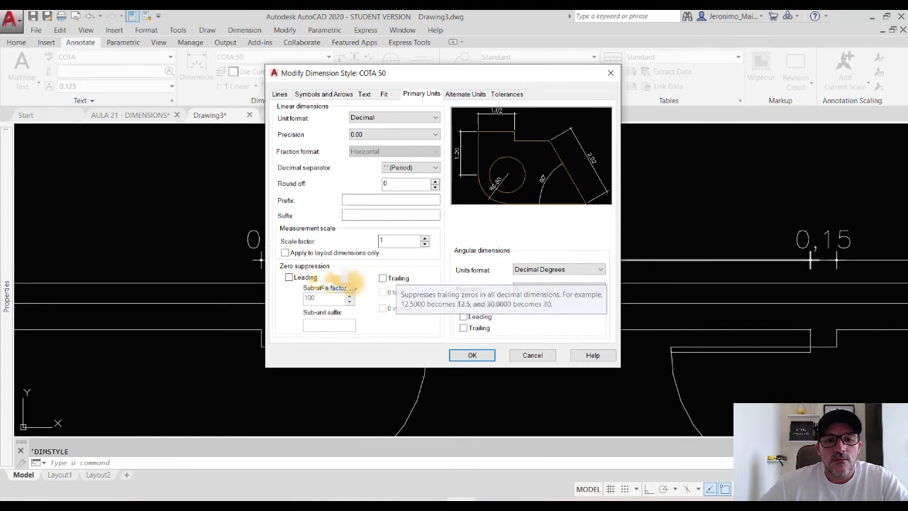
left_click(288, 278)
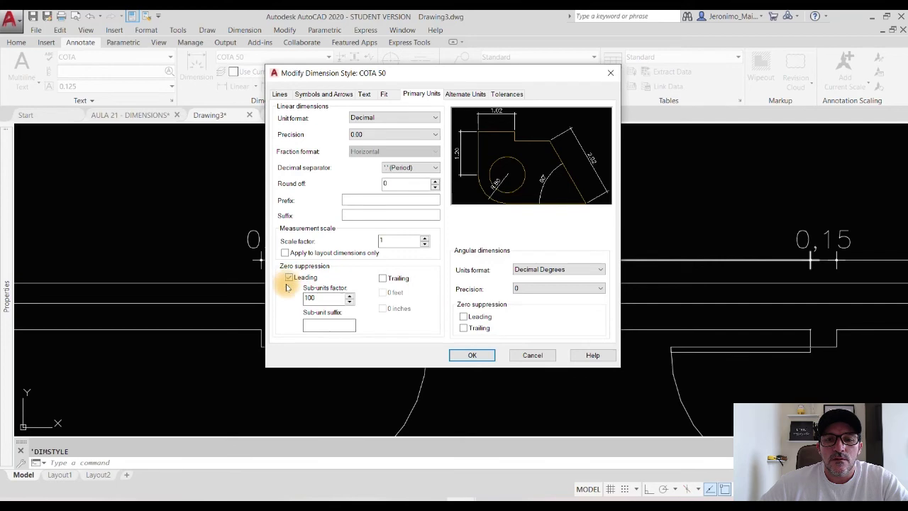
left_click(475, 355)
left_click(525, 345)
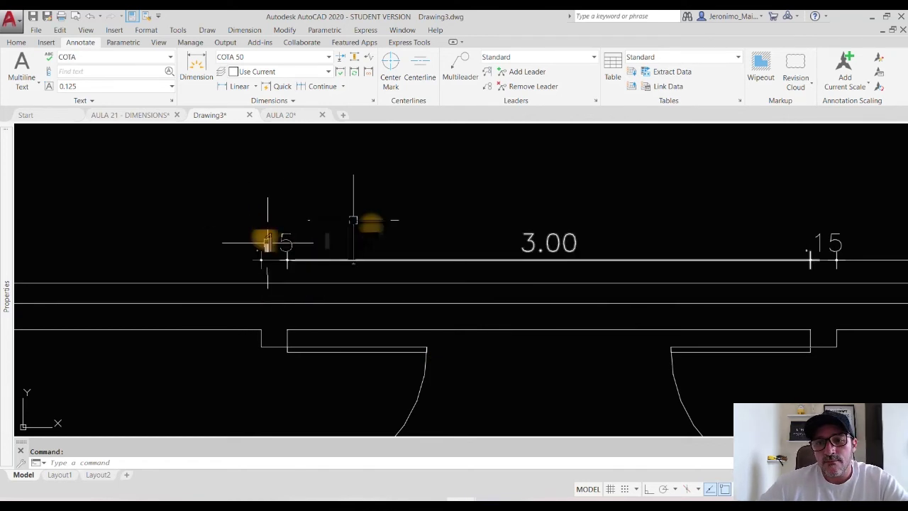
- Check the updated dimensions above the floor plan, and enable the display of alternate units in COTA 50
scroll(385, 263, "down", 5)
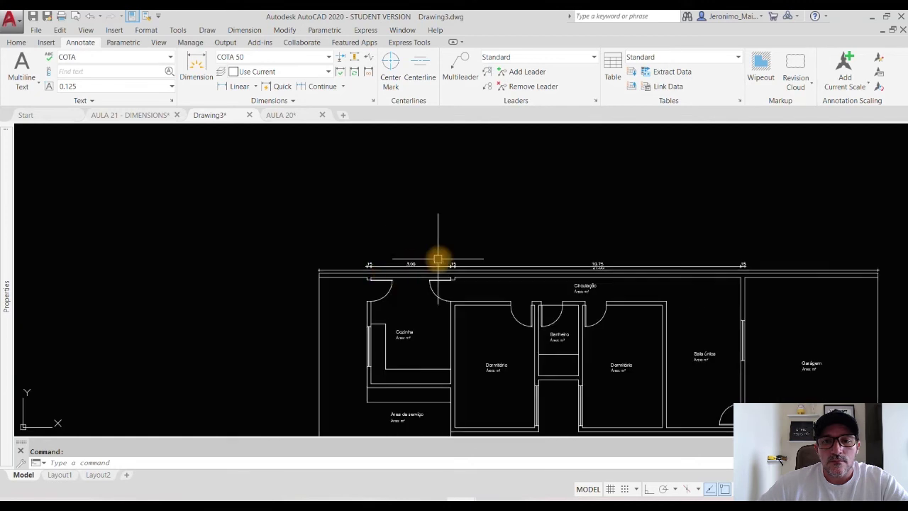
scroll(437, 259, "up", 3)
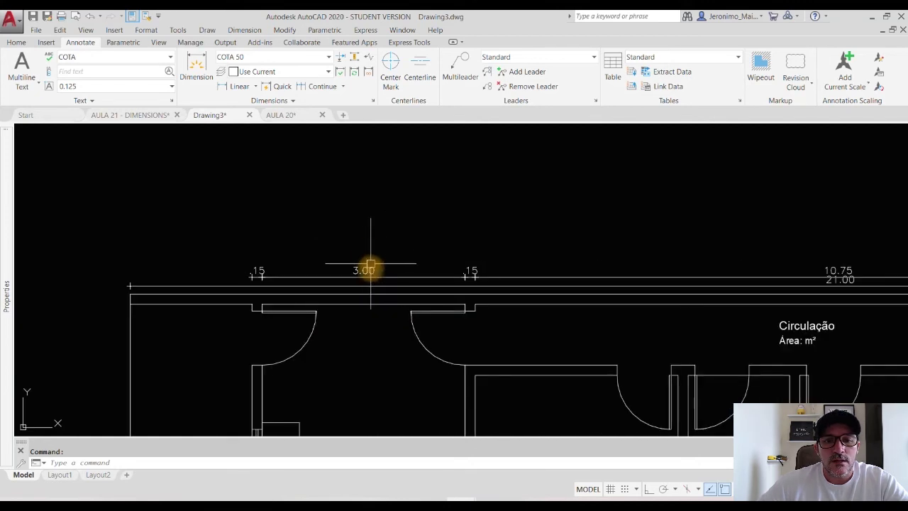
scroll(369, 273, "up", 2)
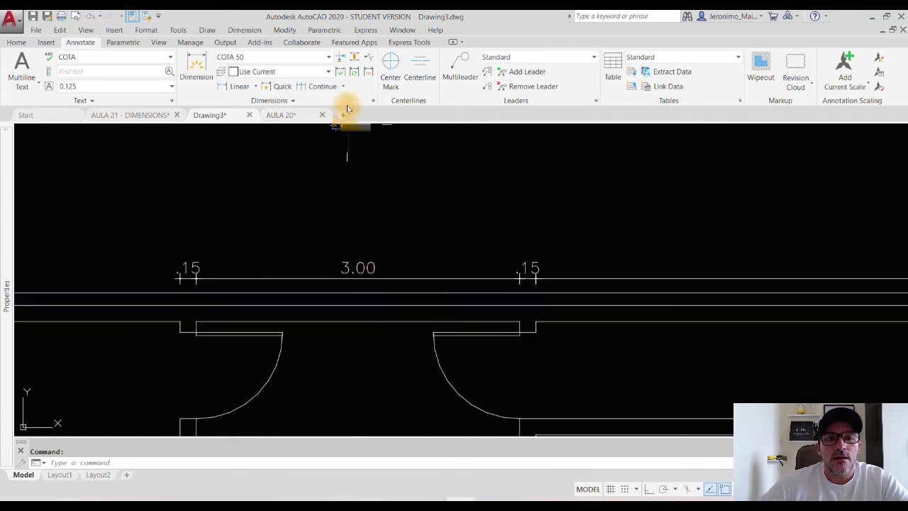
left_click(373, 101)
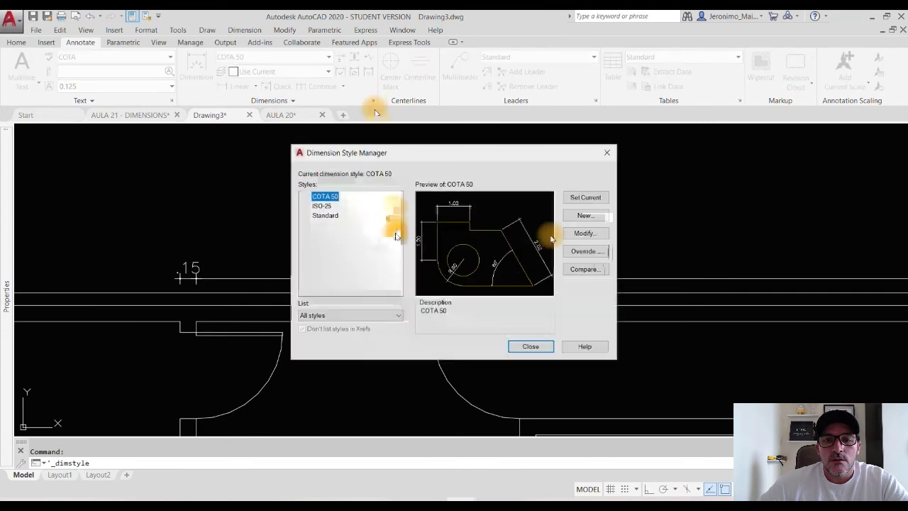
left_click(585, 233)
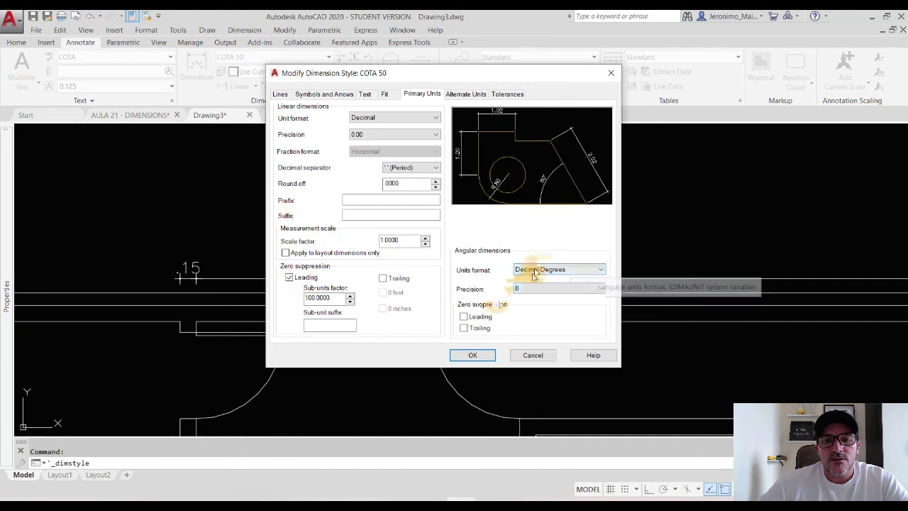
left_click(461, 95)
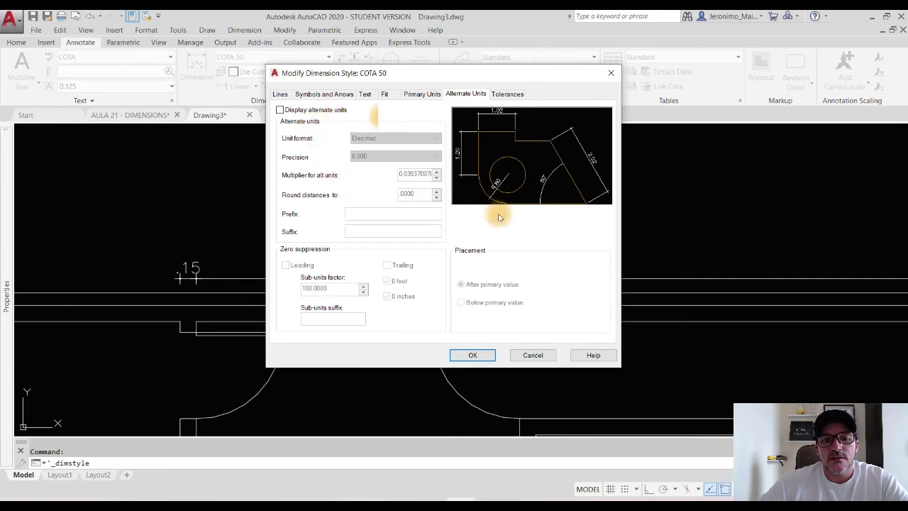
left_click(279, 110)
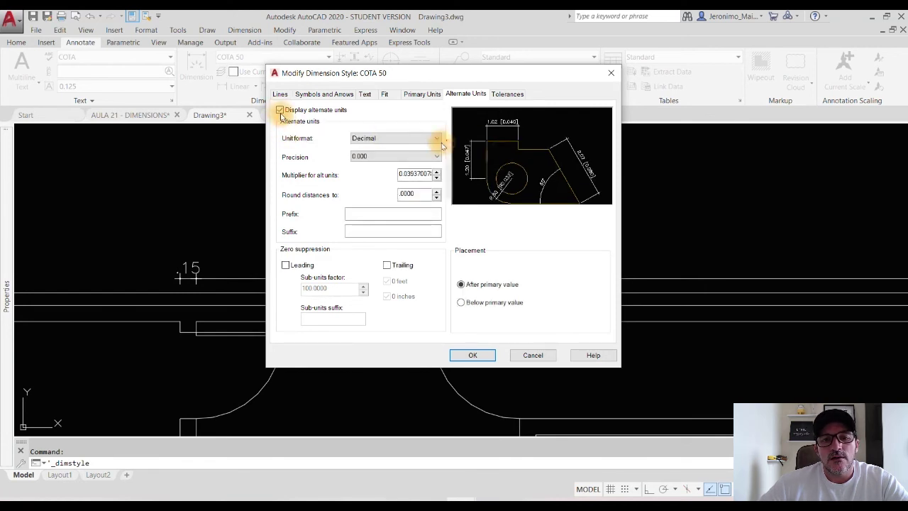
- Try the Scientific and Engineering formats for COTA 50's alternate units, and choose Architectural Stacked
left_click(392, 141)
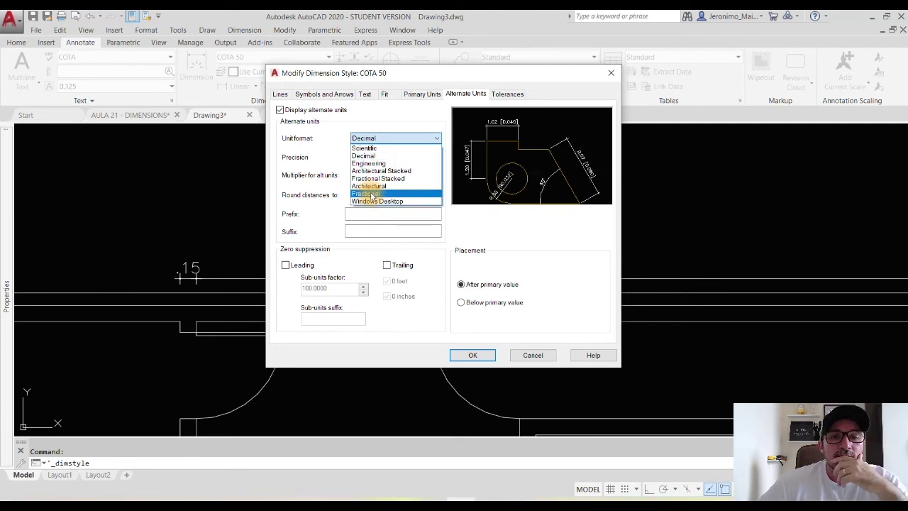
left_click(368, 148)
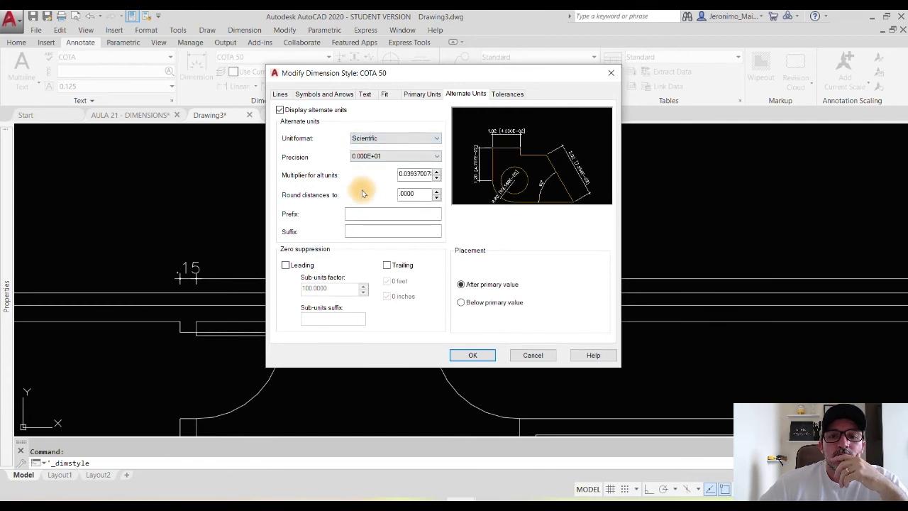
left_click(370, 139)
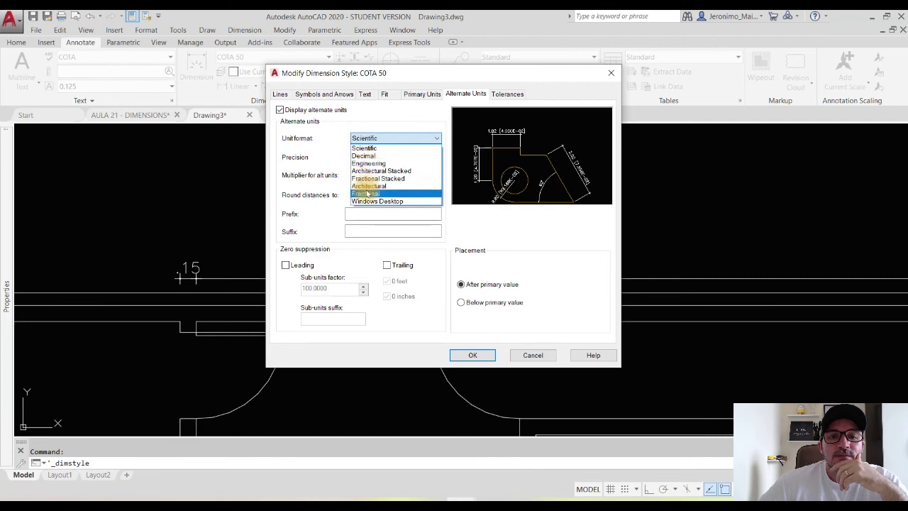
left_click(368, 164)
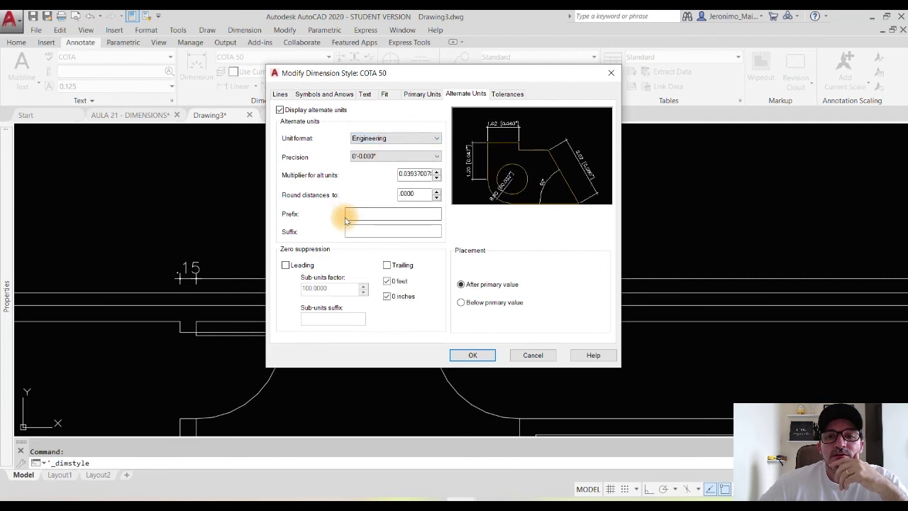
left_click(385, 161)
left_click(385, 159)
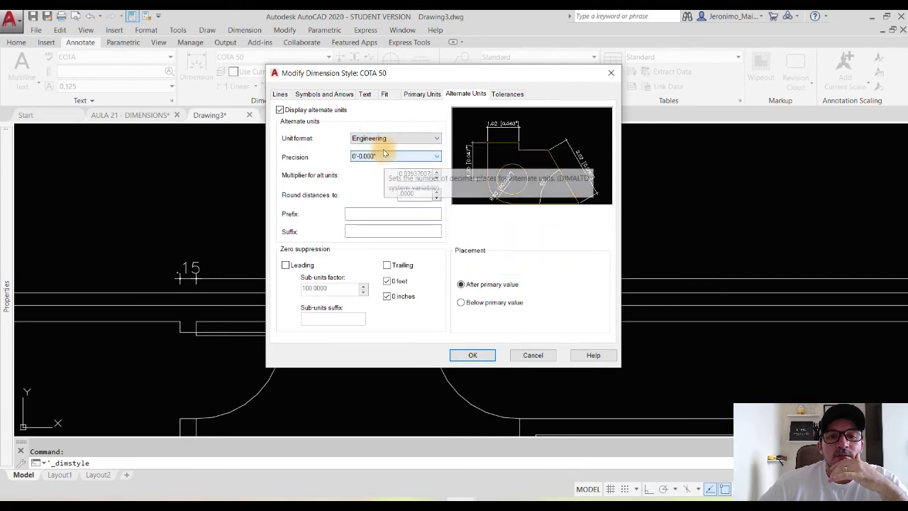
left_click(381, 138)
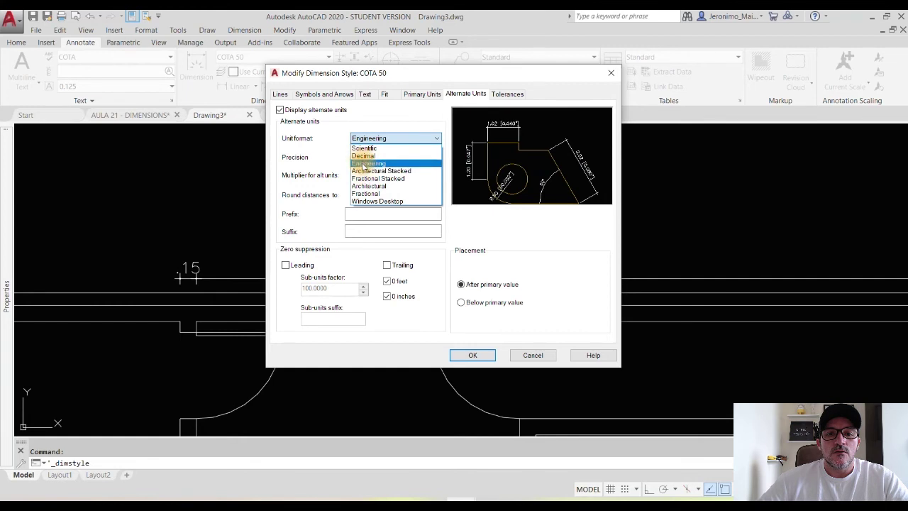
left_click(366, 172)
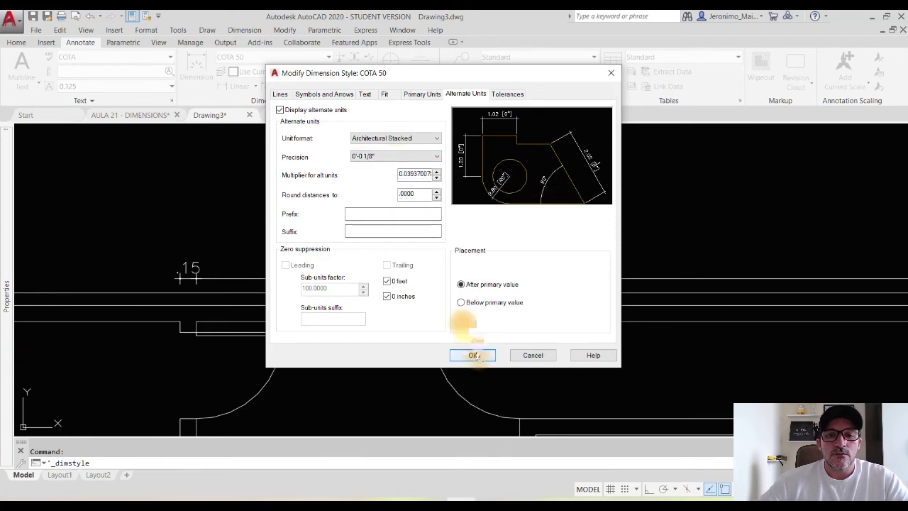
- Save COTA 50 with the stacked architectural alternate units and return to the floor plan's dimensions
left_click(473, 355)
left_click(524, 344)
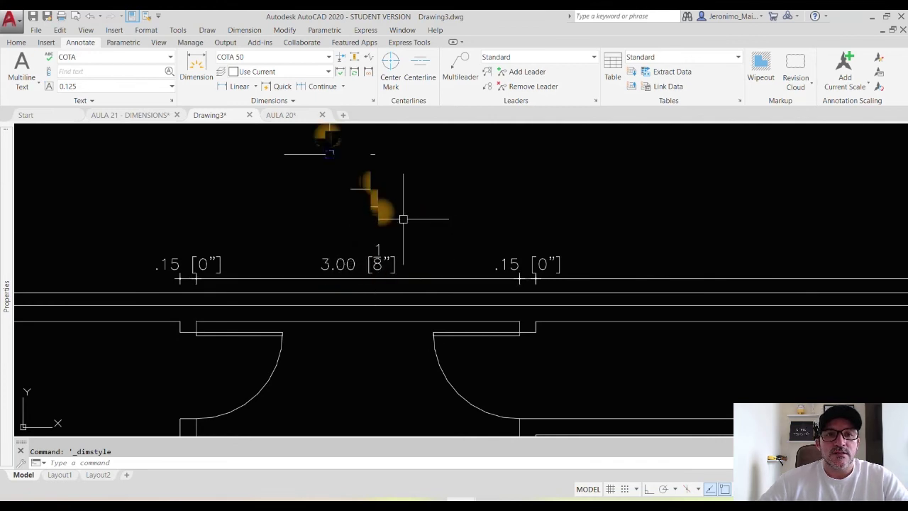
- Set COTA 50's alternate unit format to Decimal and disable the display of alternate units
left_click(373, 100)
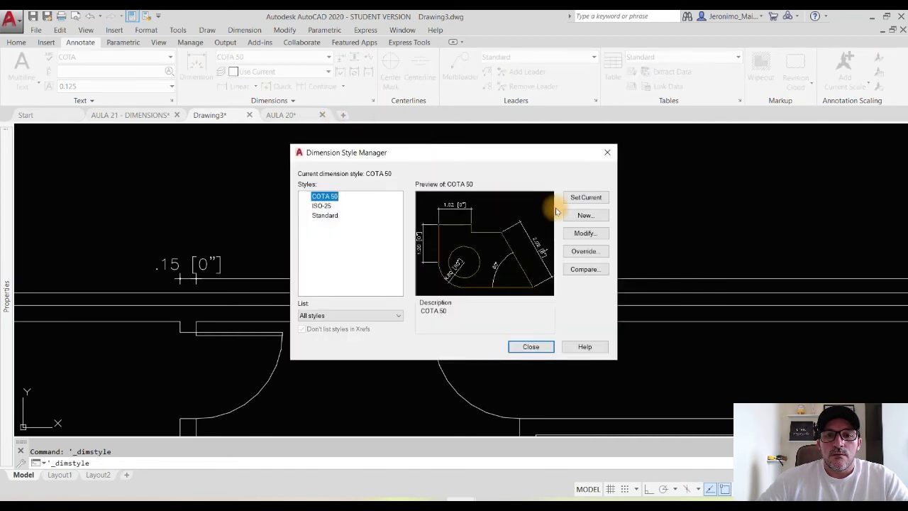
left_click(585, 234)
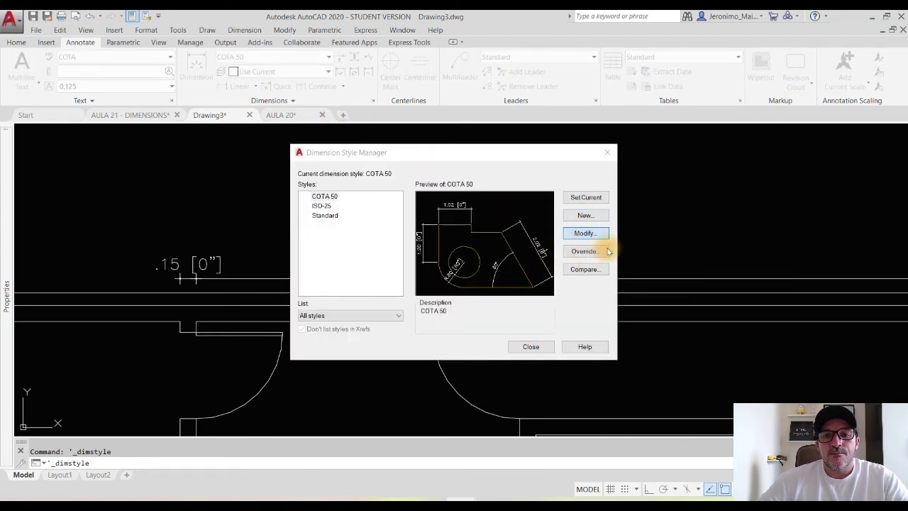
left_click(586, 233)
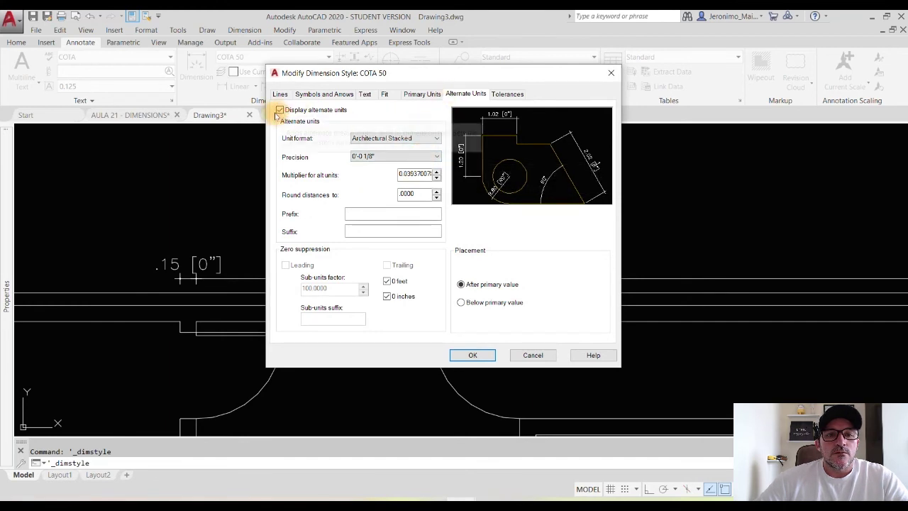
left_click(383, 138)
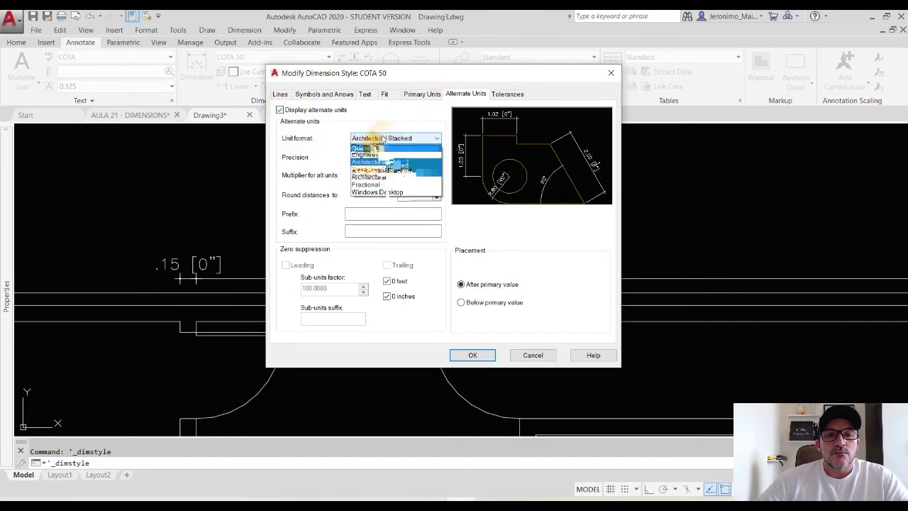
left_click(373, 151)
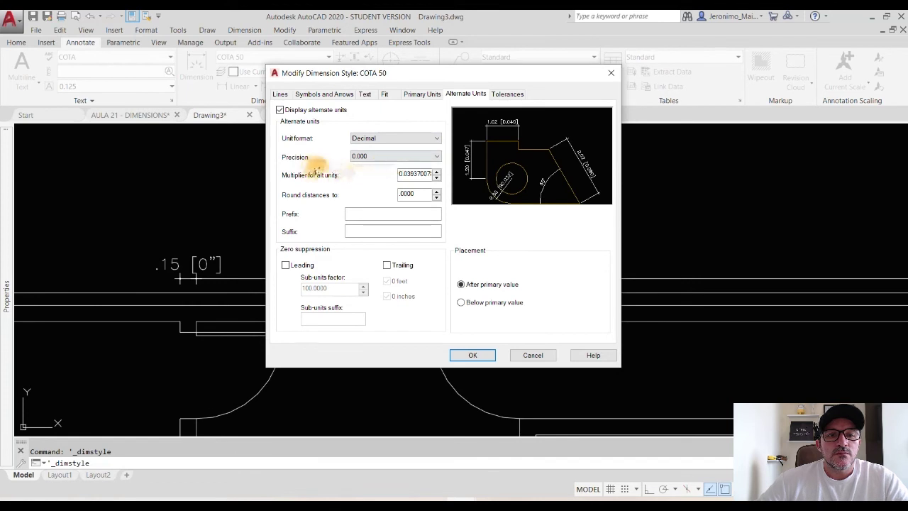
left_click(280, 109)
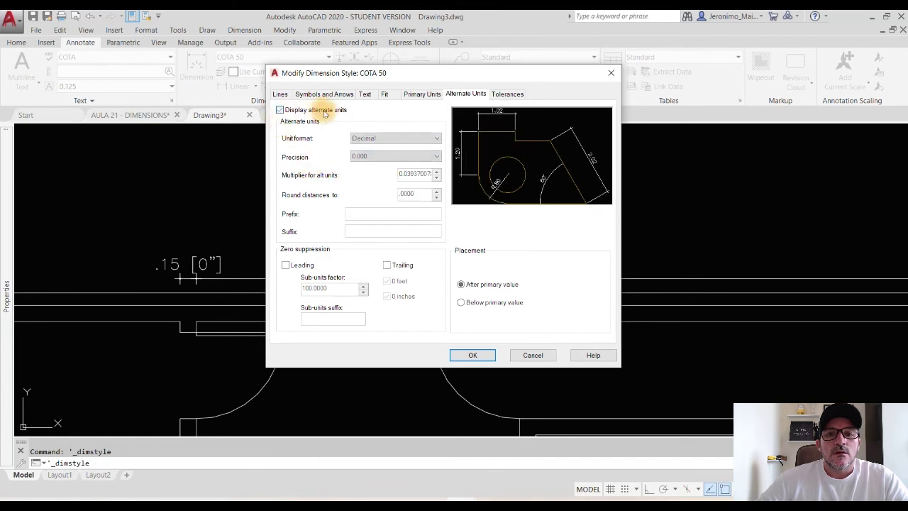
- Set COTA 50's tolerance method to Symmetrical with an upper value of 0.05, and save the style
left_click(507, 94)
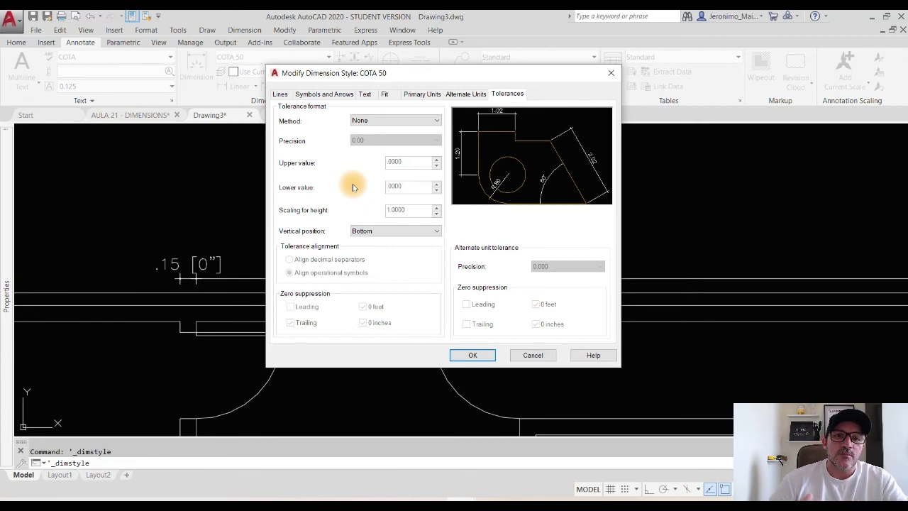
left_click(376, 128)
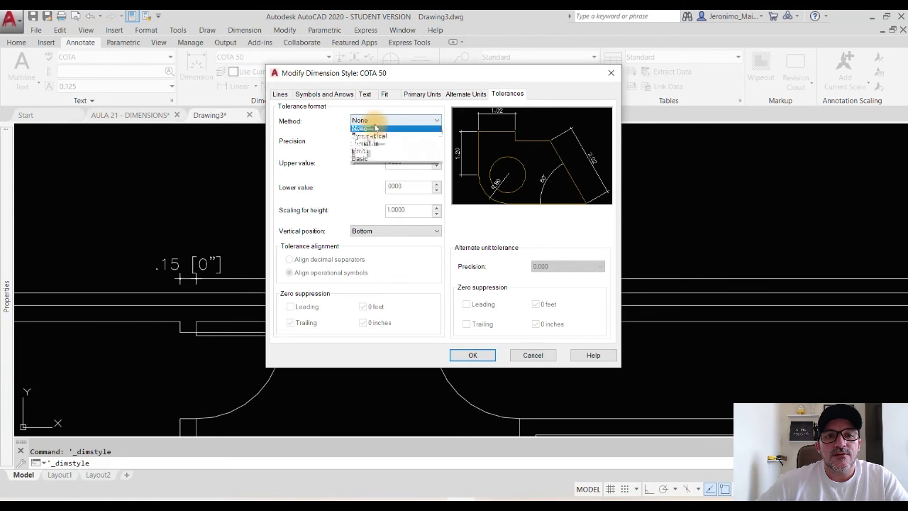
left_click(369, 138)
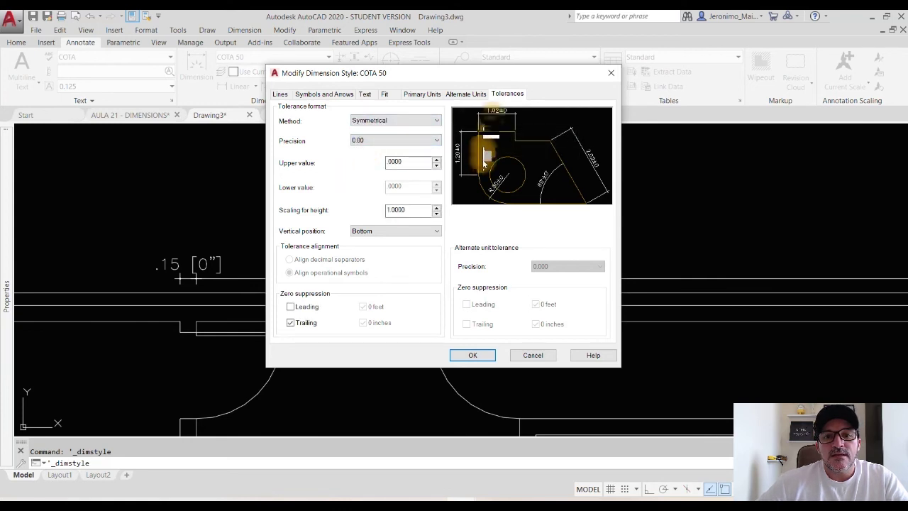
left_click(405, 177)
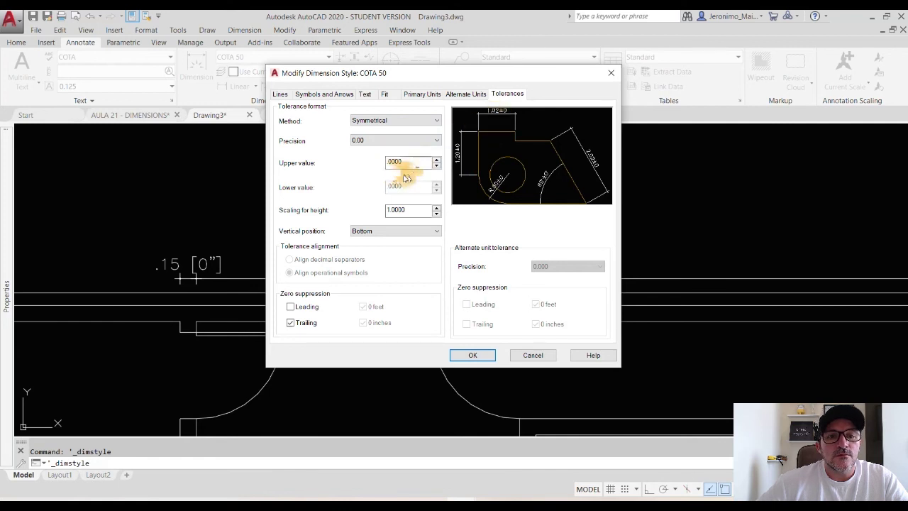
left_click_drag(419, 162, 290, 169)
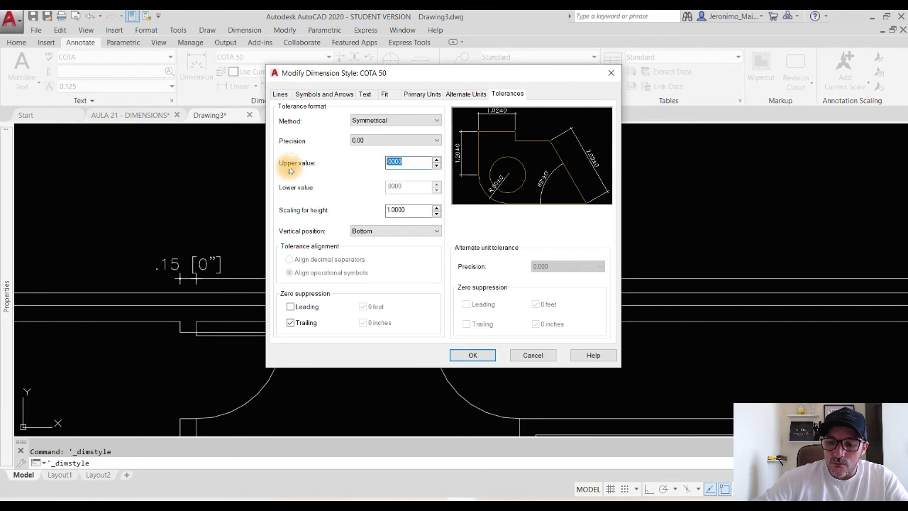
key("BackSpace")
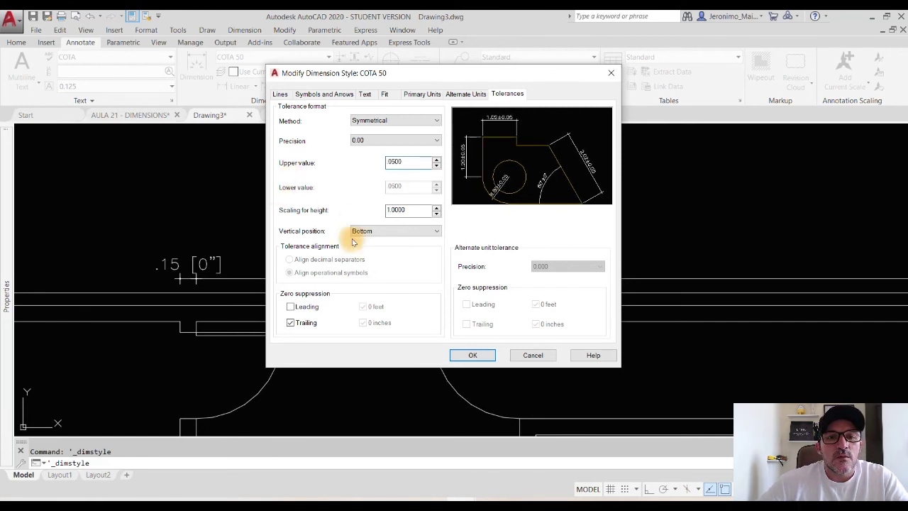
left_click(472, 355)
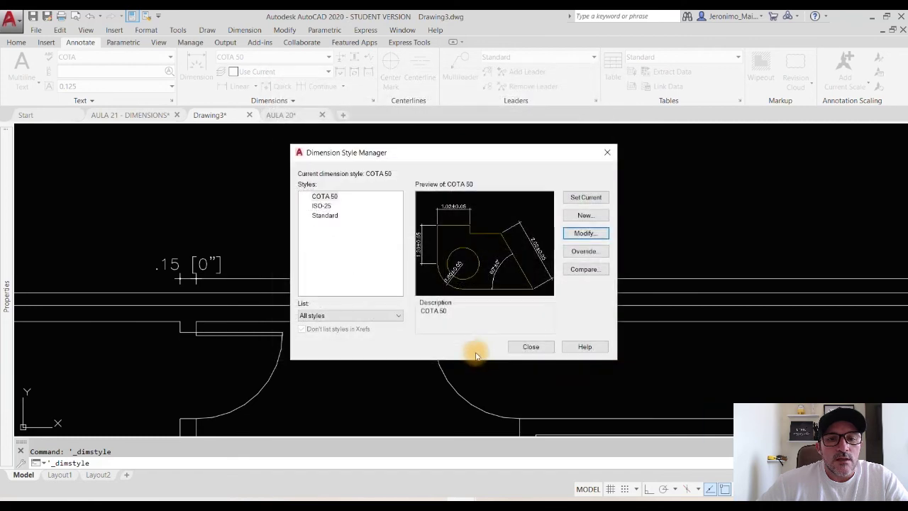
left_click(525, 346)
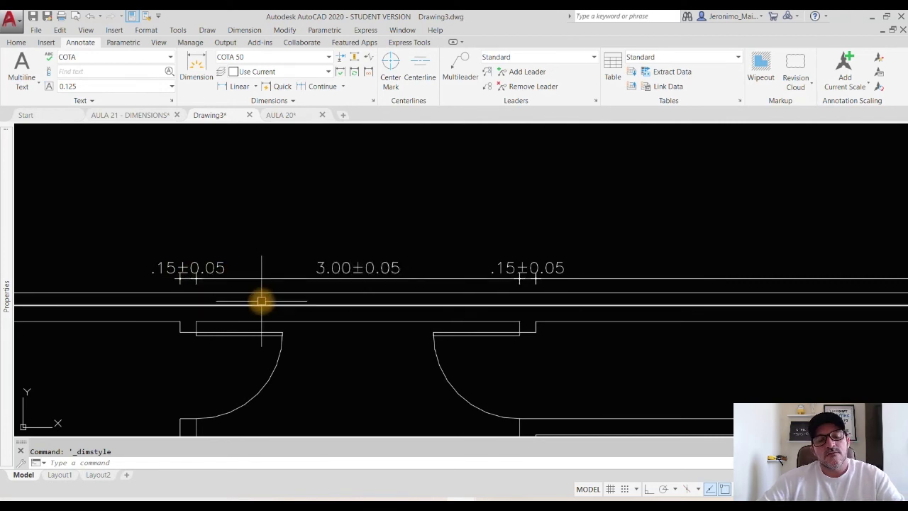
mouse_move(262, 301)
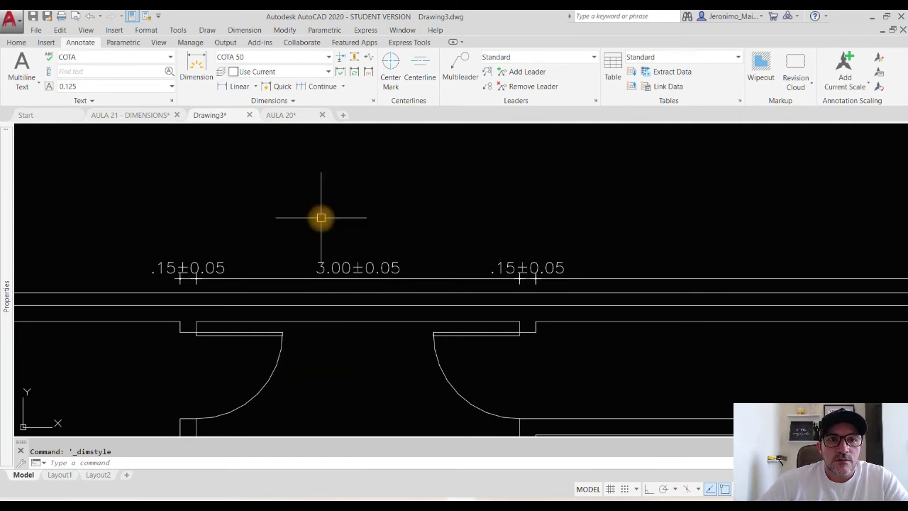
- Try the Basic, Limits and Deviation tolerance methods for COTA 50
left_click(372, 102)
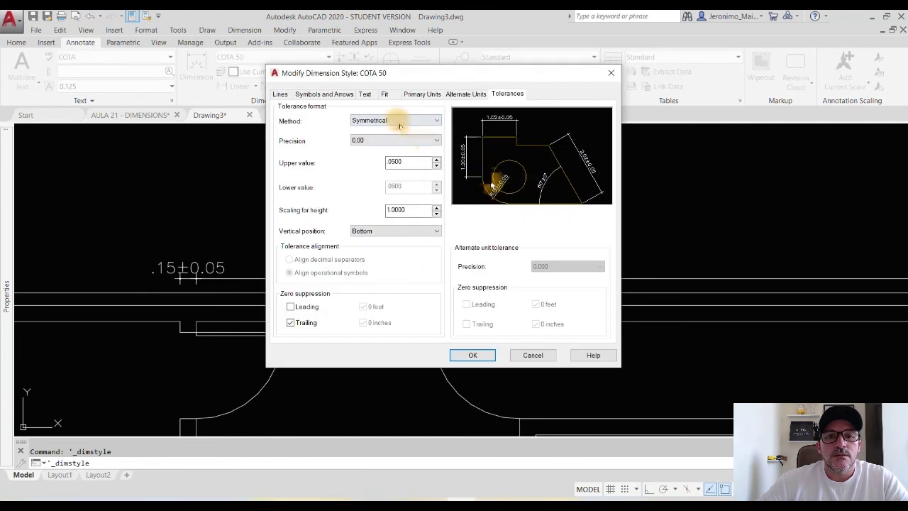
left_click(394, 121)
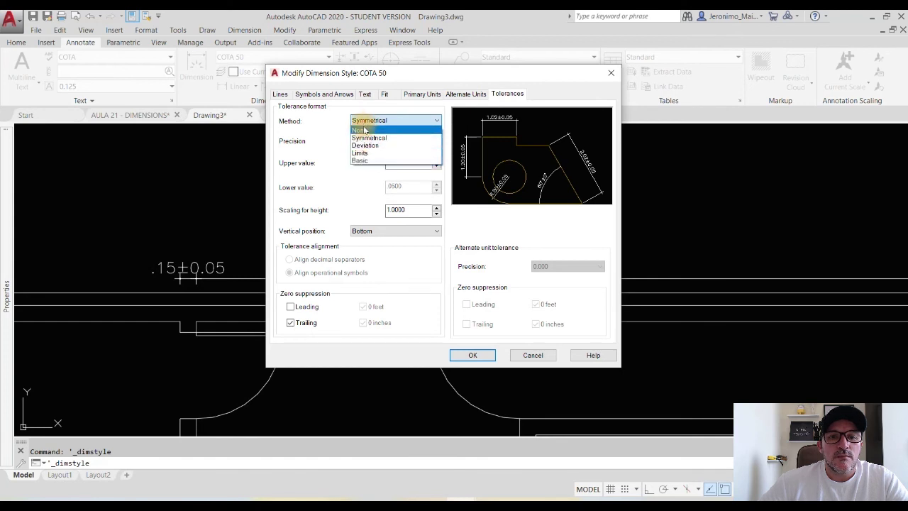
left_click(362, 161)
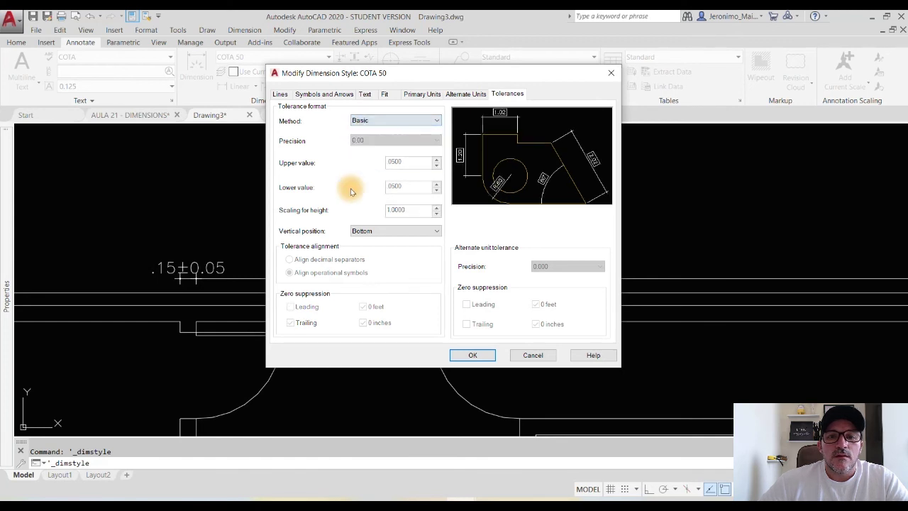
left_click(369, 124)
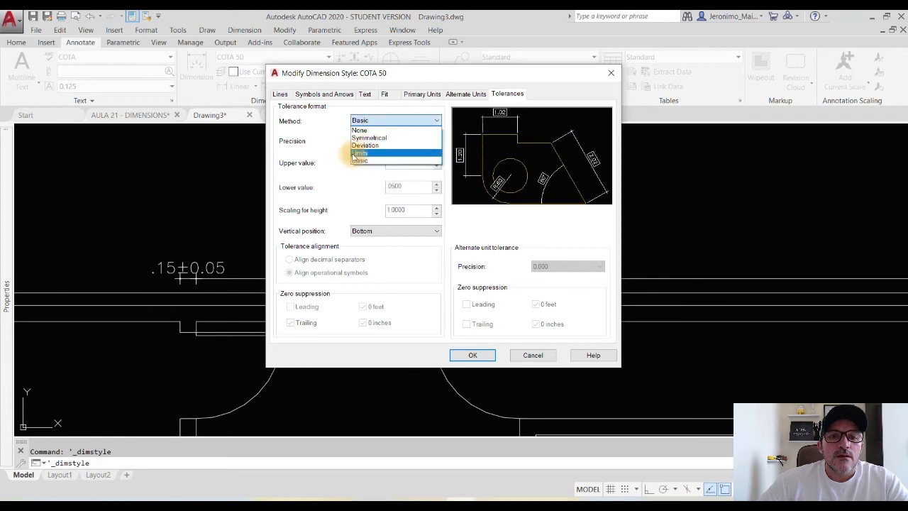
left_click(359, 153)
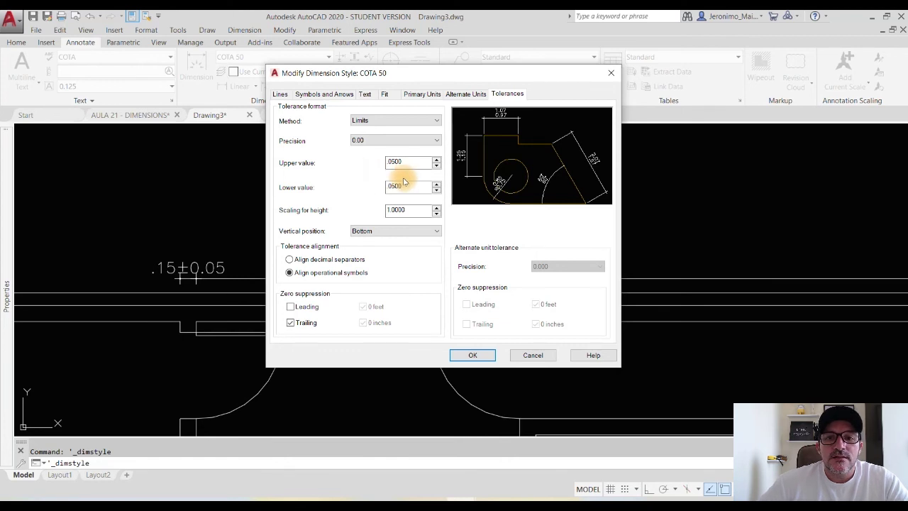
left_click(381, 141)
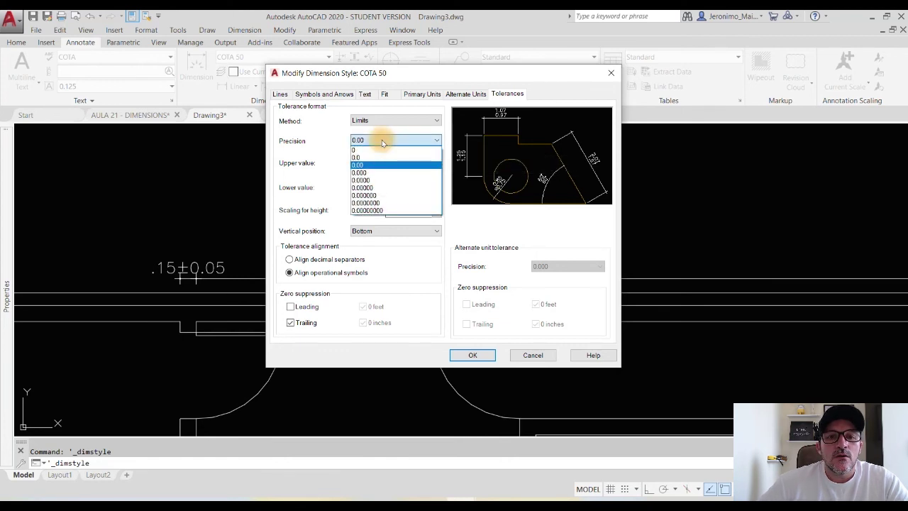
left_click(381, 140)
left_click(378, 122)
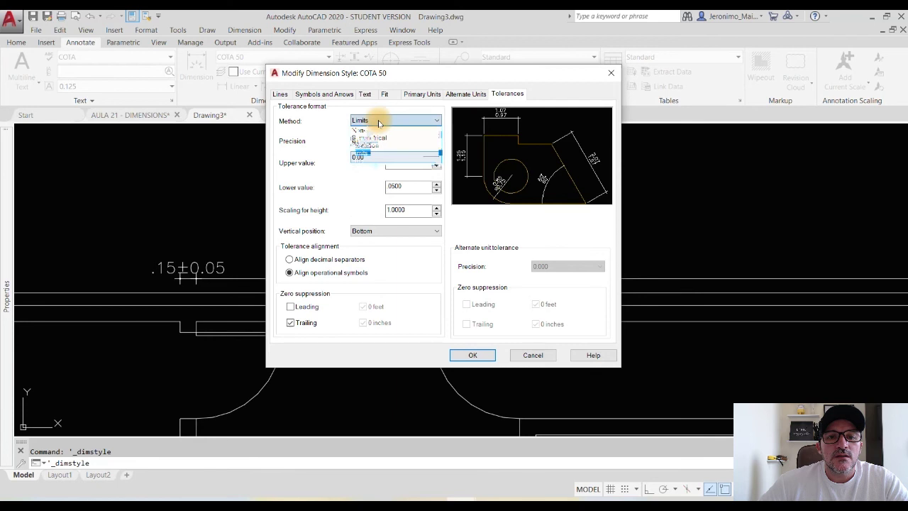
left_click(360, 150)
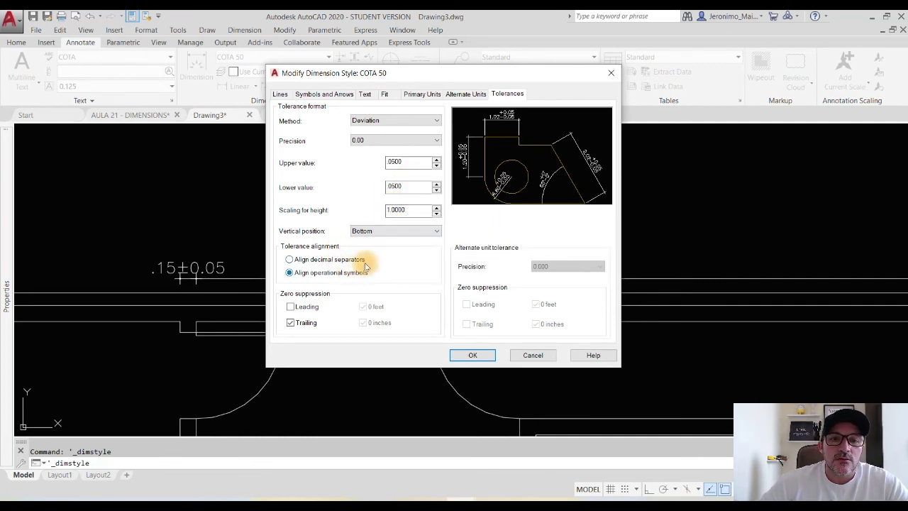
- Set COTA 50's tolerance method to None and save the style
left_click(380, 122)
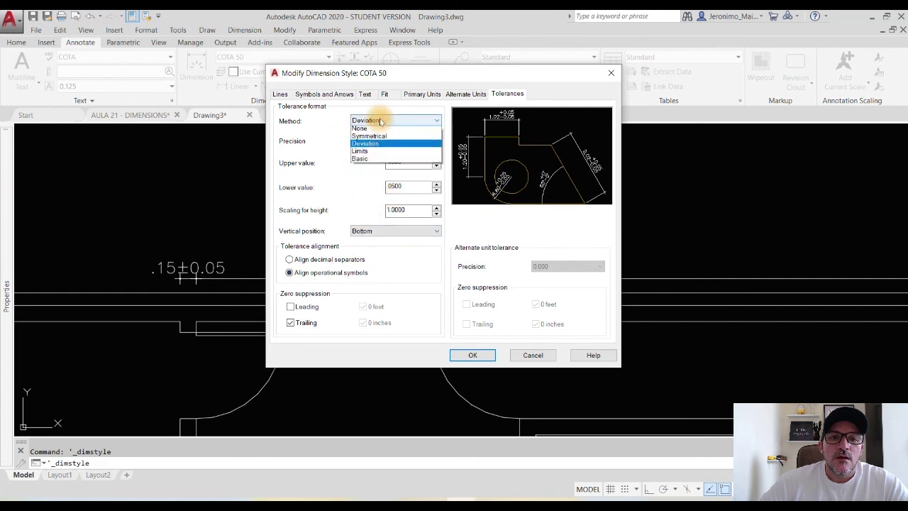
left_click(360, 128)
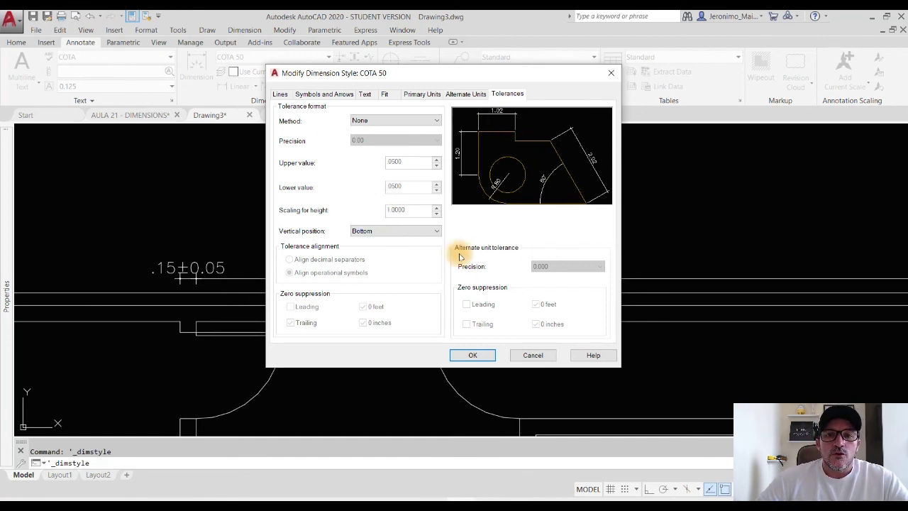
left_click(279, 94)
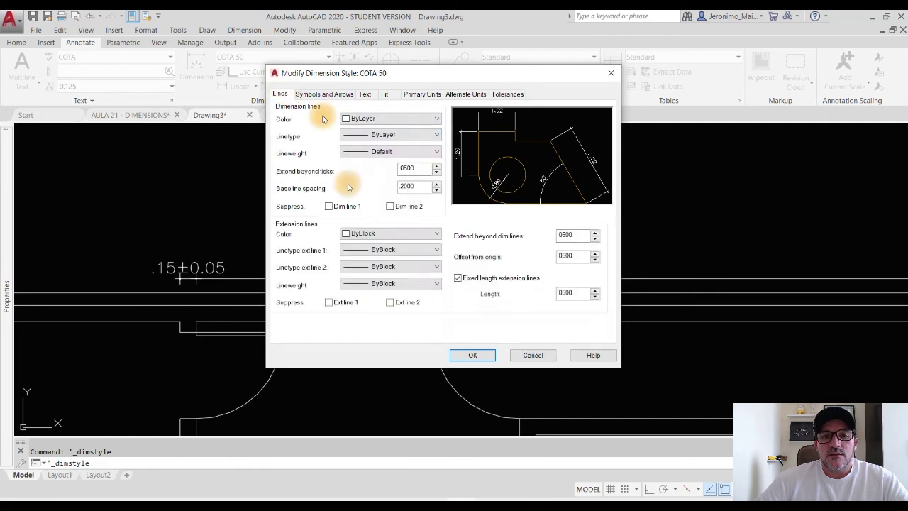
left_click(472, 355)
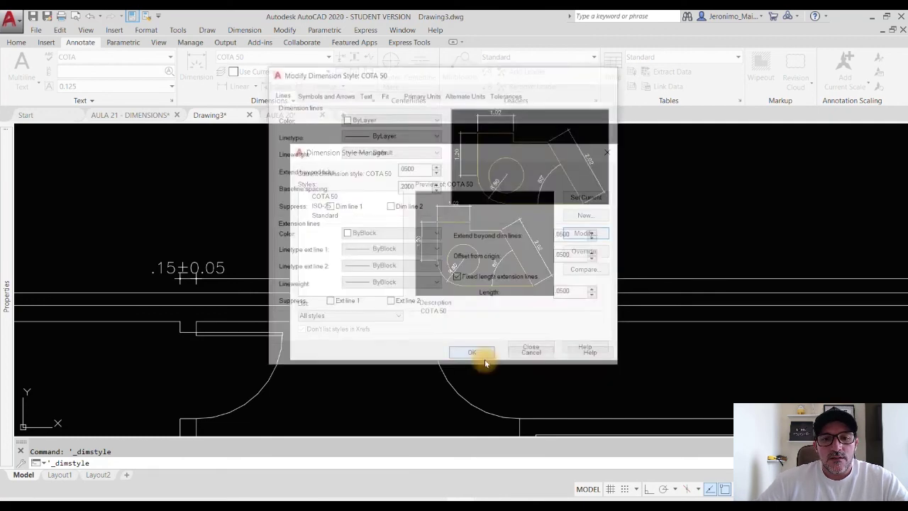
left_click(530, 347)
- Examine the dimensions along the floor plan's upper edge, the whole plan and the text height table beside it
scroll(284, 259, "down", 6)
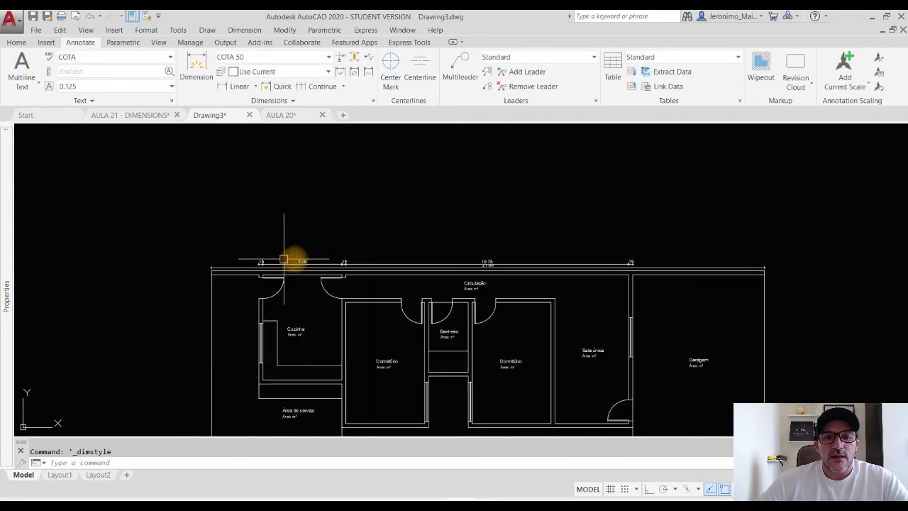
scroll(633, 265, "up", 3)
left_click(654, 220)
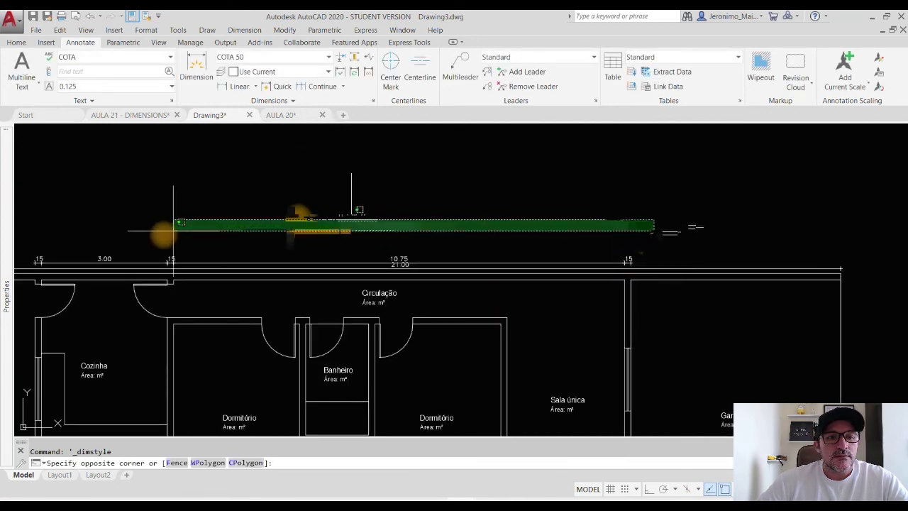
left_click(84, 249)
scroll(468, 234, "down", 5)
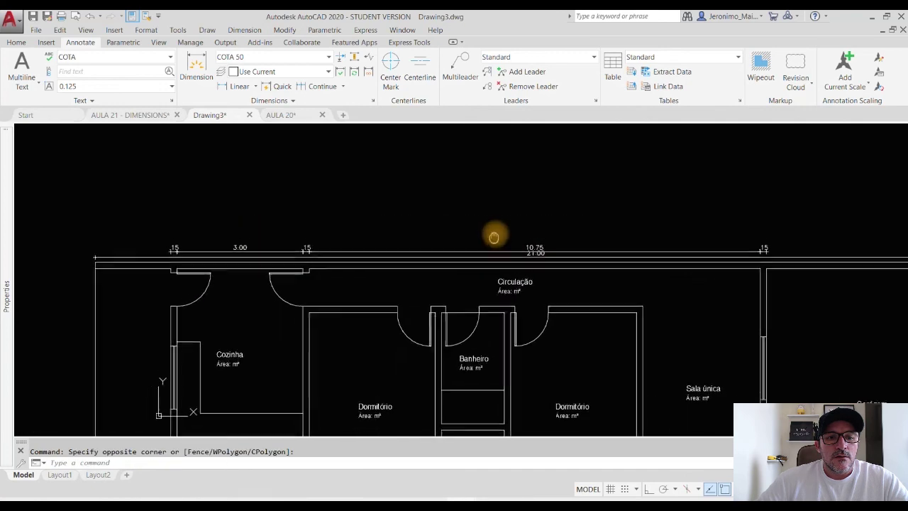
middle_click_drag(461, 322, 436, 266)
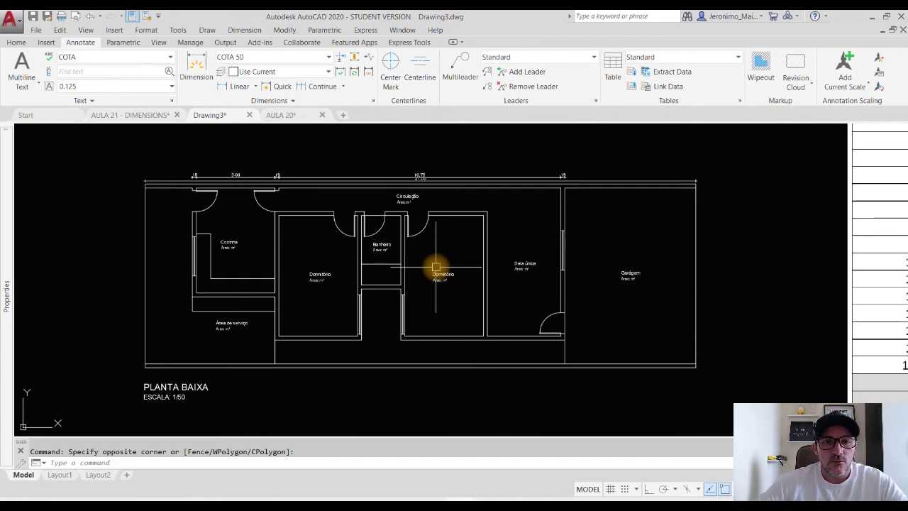
middle_click_drag(610, 304, 556, 301)
scroll(565, 296, "down", 2)
middle_click_drag(660, 286, 260, 310)
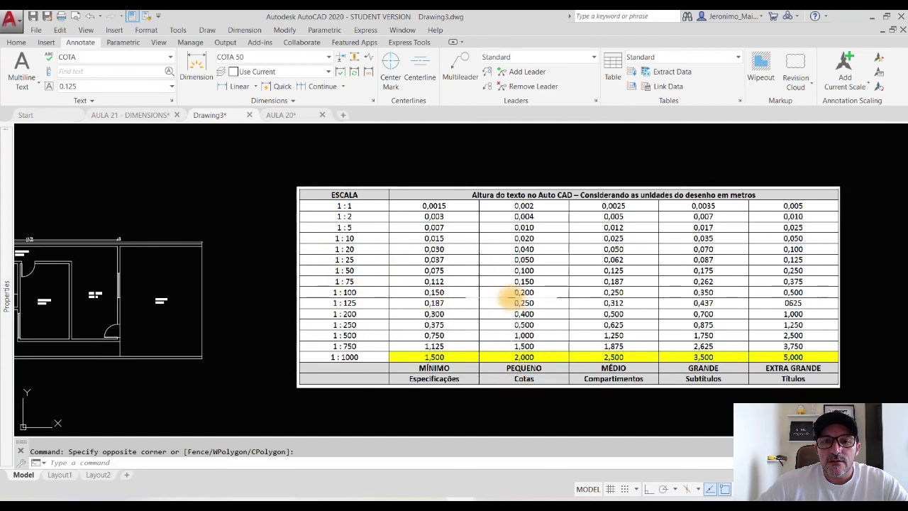
scroll(271, 292, "down", 2)
middle_click_drag(259, 292, 486, 300)
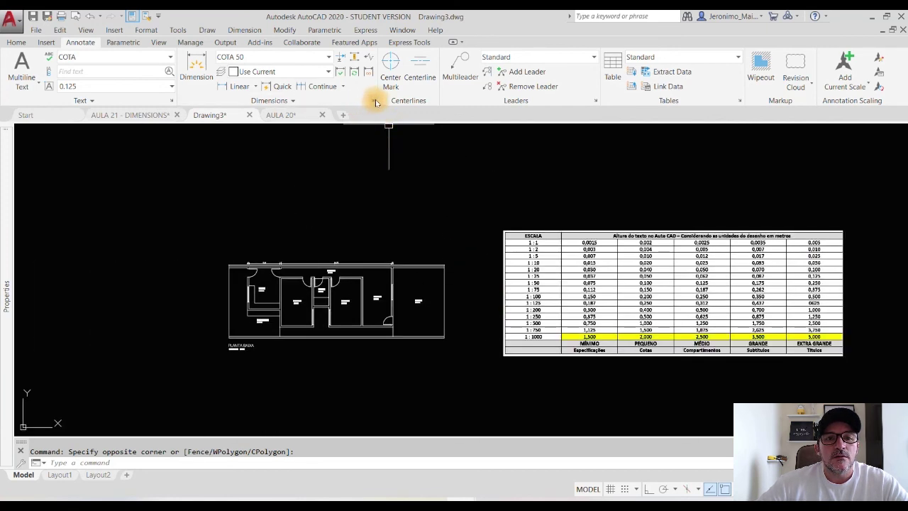
left_click(16, 43)
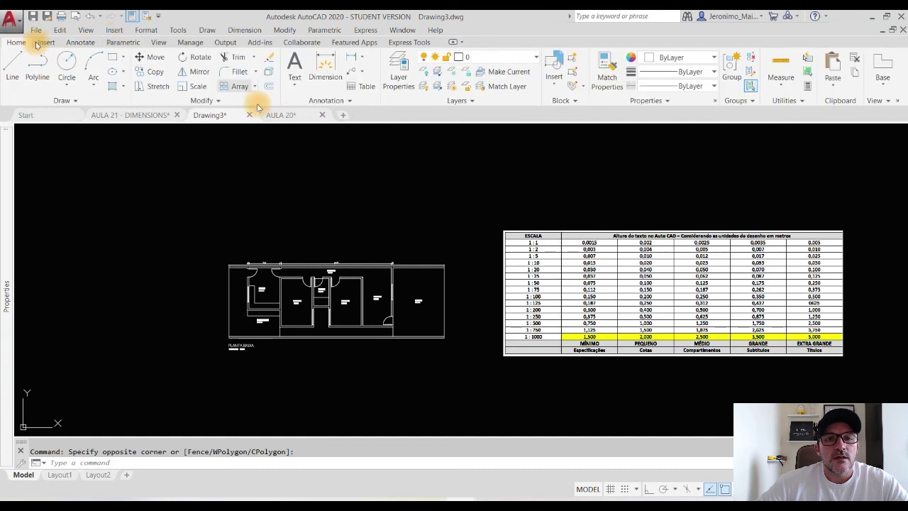
- Create a new dimension style named COTA 100, starting from COTA 50 and used for all dimensions
left_click(333, 101)
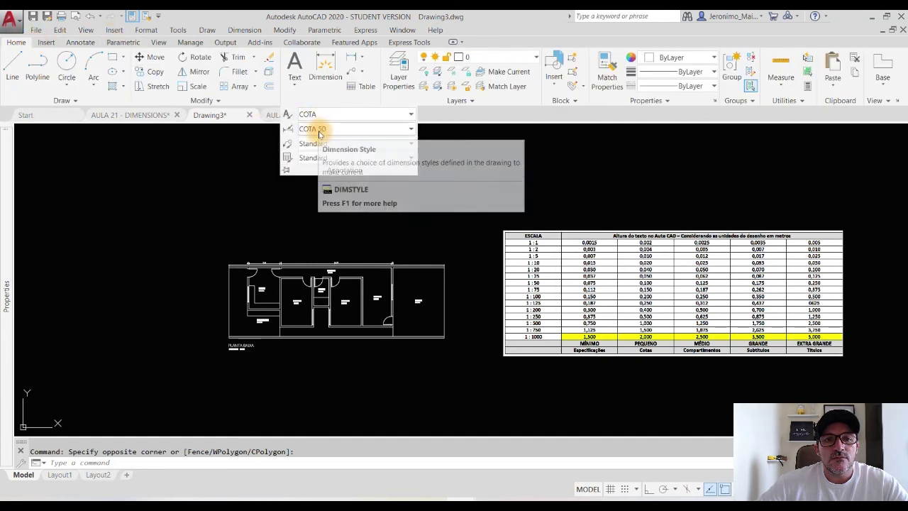
left_click(289, 130)
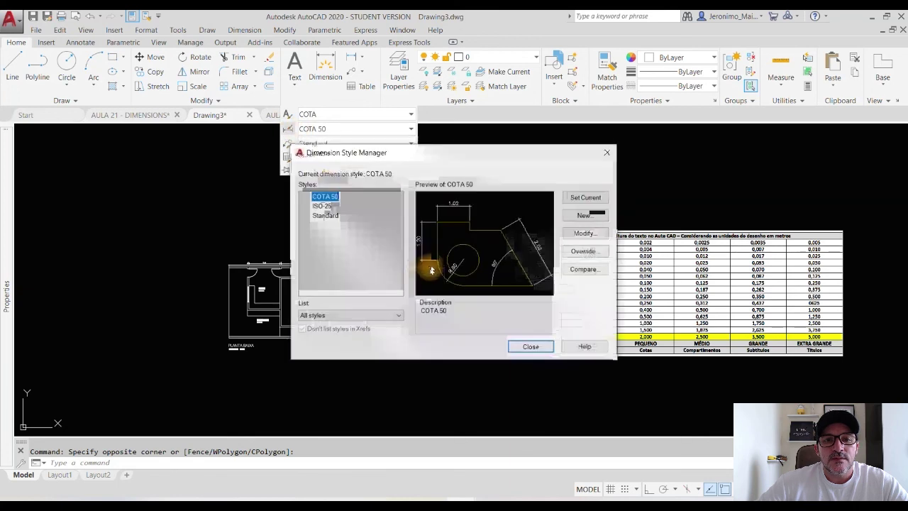
left_click(583, 215)
type("CO")
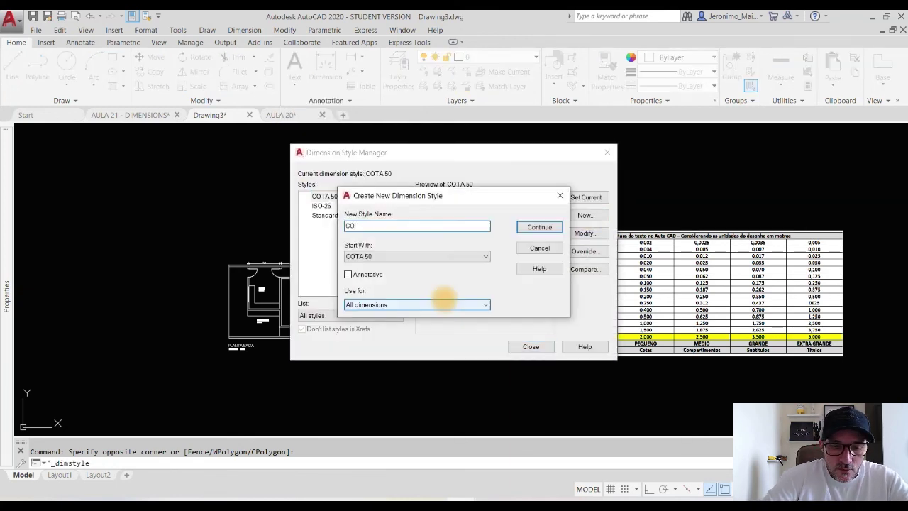
type("TA 1")
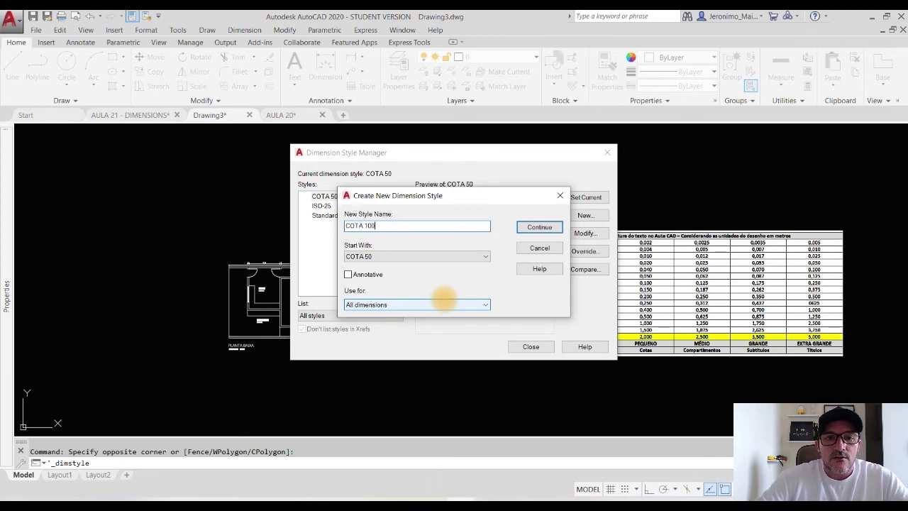
type("00")
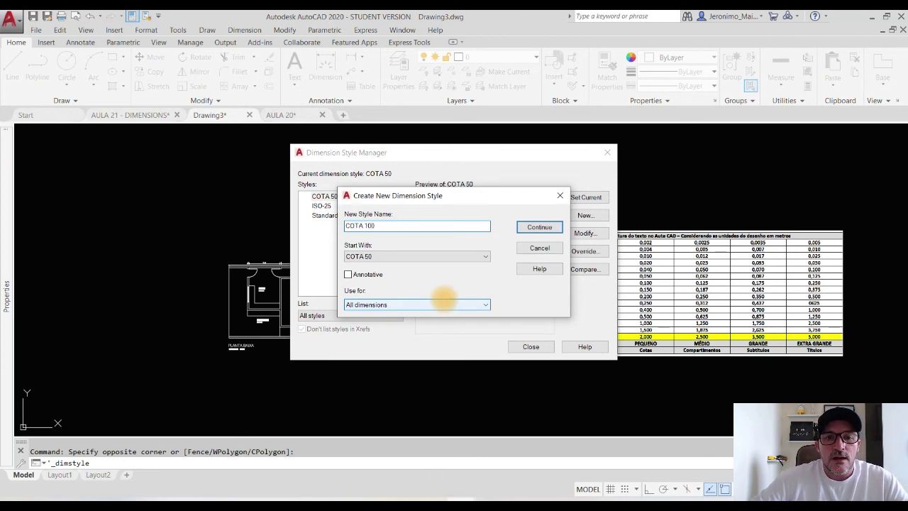
left_click(539, 227)
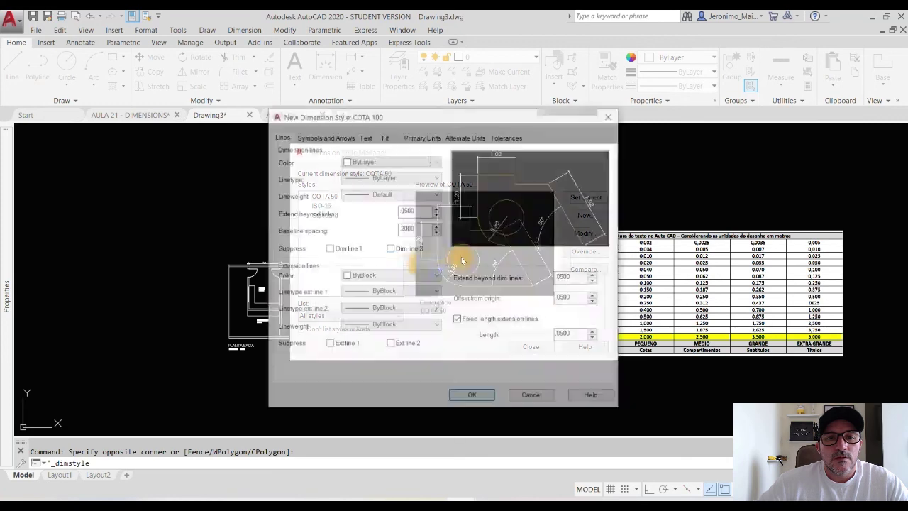
- Set COTA 100's text height to 0.2
left_click(366, 136)
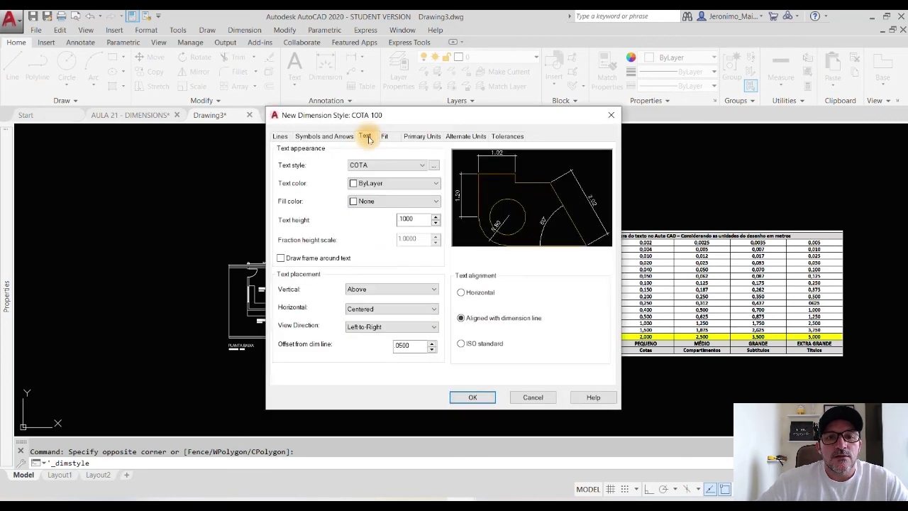
double_click(418, 219)
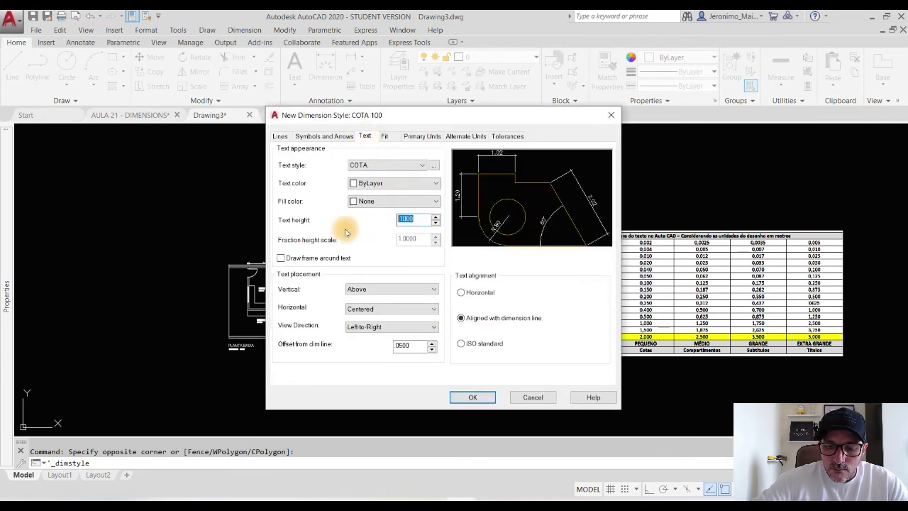
type("2000")
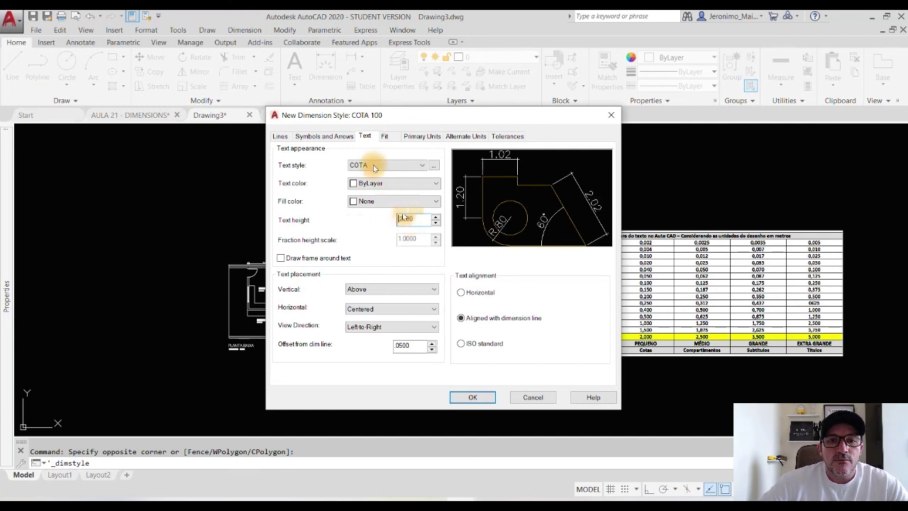
- Set COTA 100's dimension lines to extend 0.1 beyond the ticks with a baseline spacing of 0.4
left_click(281, 136)
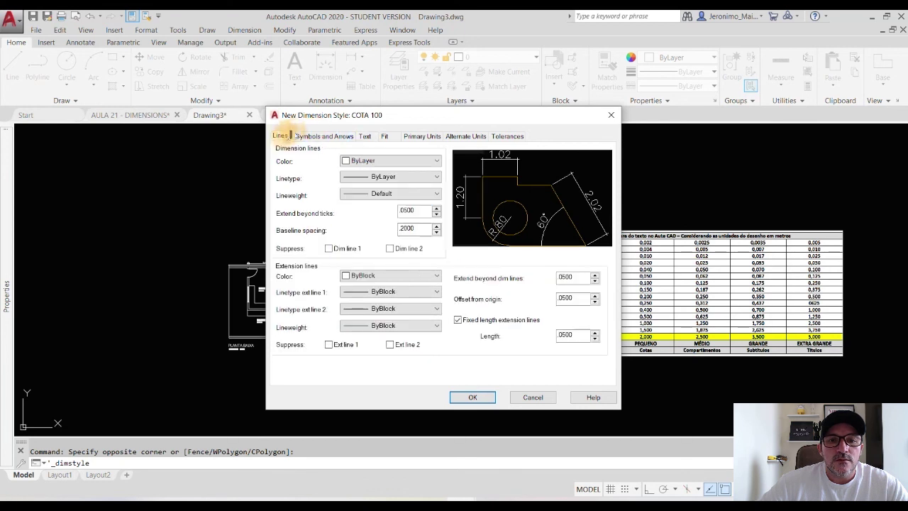
double_click(417, 210)
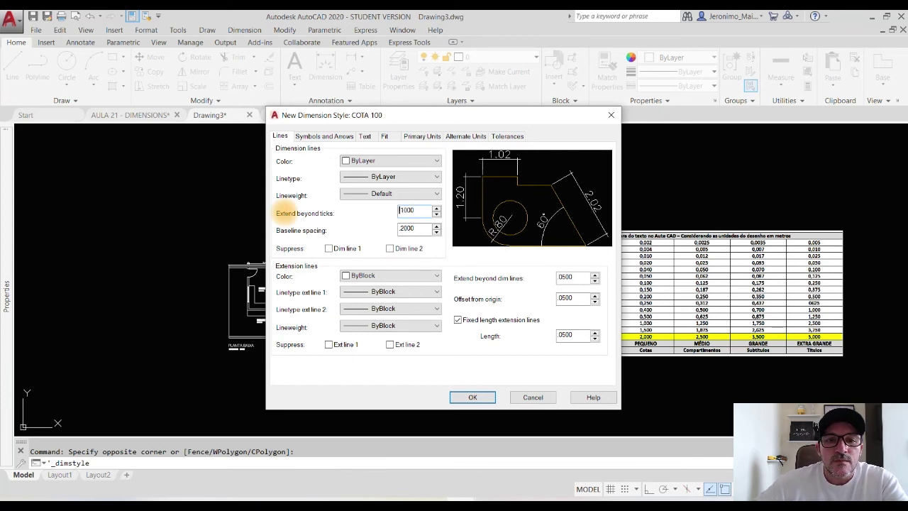
type("1000")
double_click(412, 228)
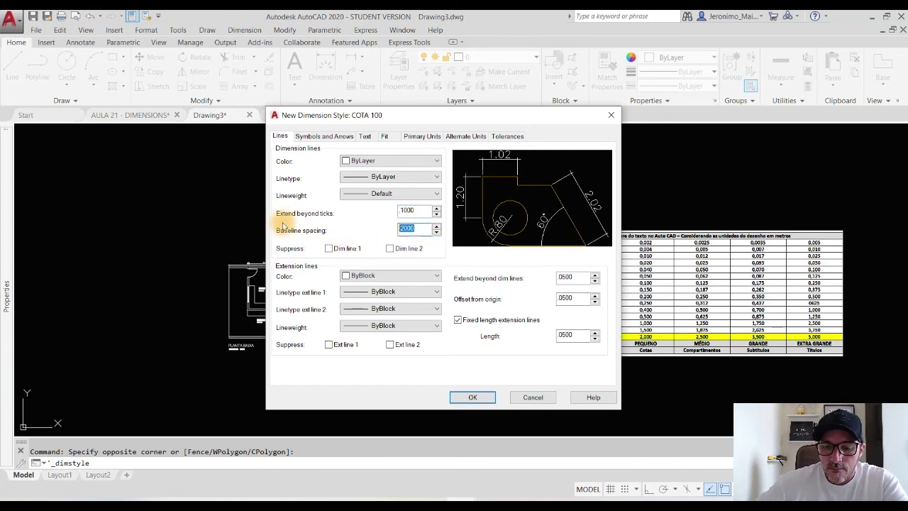
type("4000")
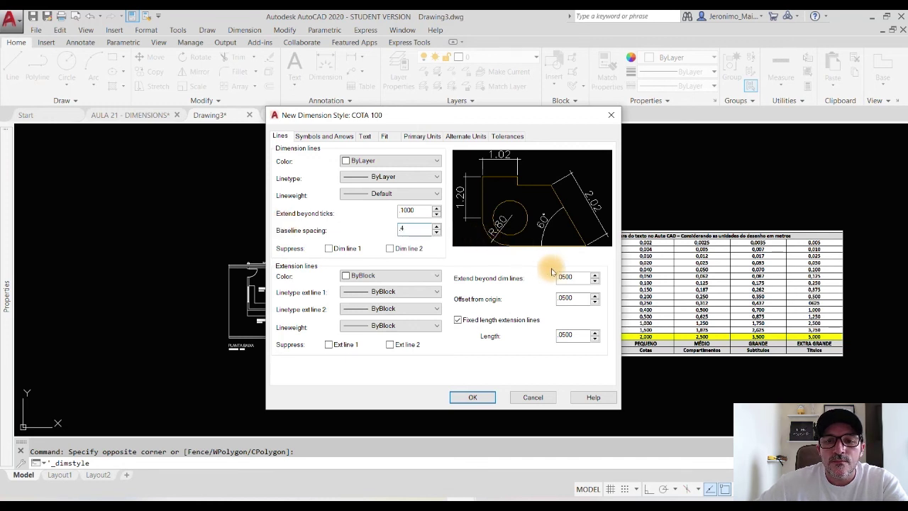
- Set COTA 100's extension lines to 0.1 beyond the dimension lines, 0.1 offset from origin and 0.1 fixed length
double_click(566, 276)
type("1")
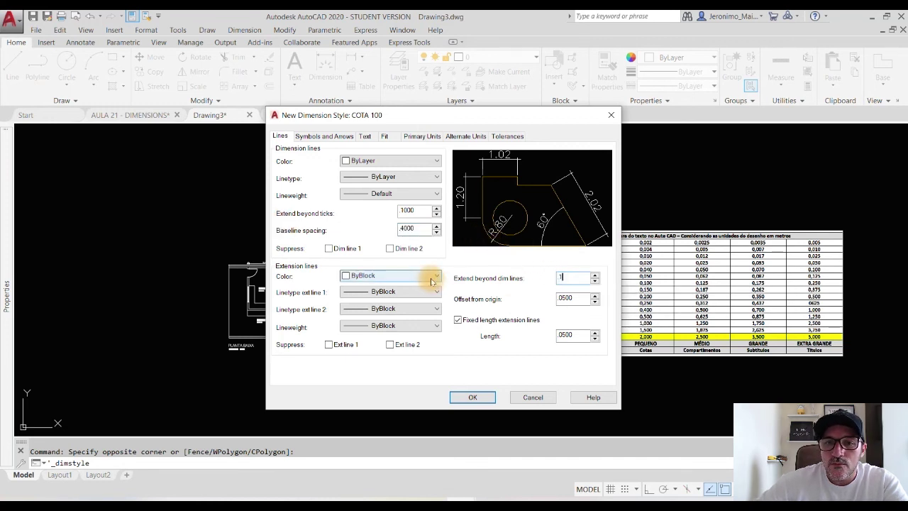
type("000")
double_click(581, 297)
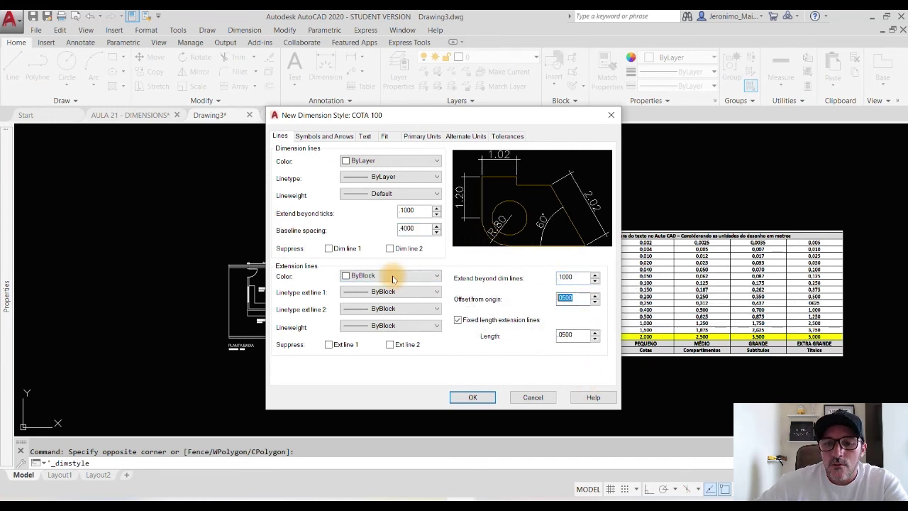
type("1000")
double_click(572, 335)
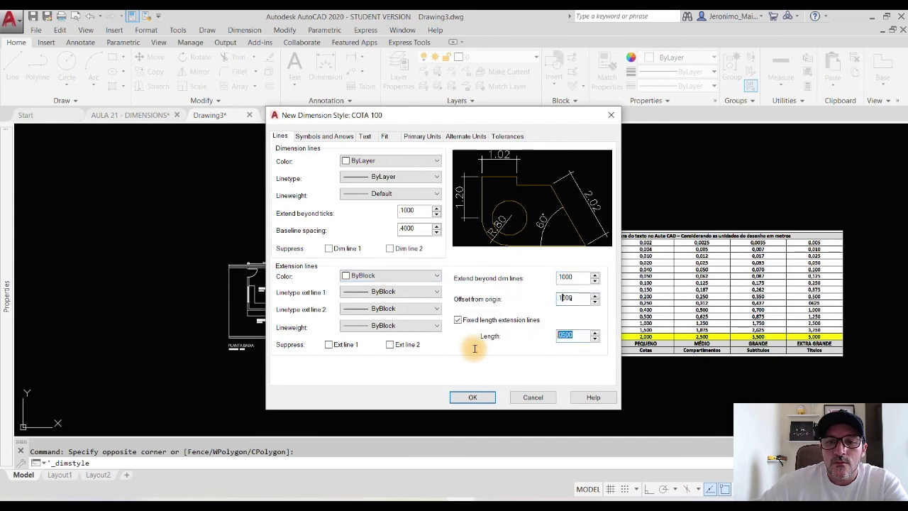
key("BackSpace")
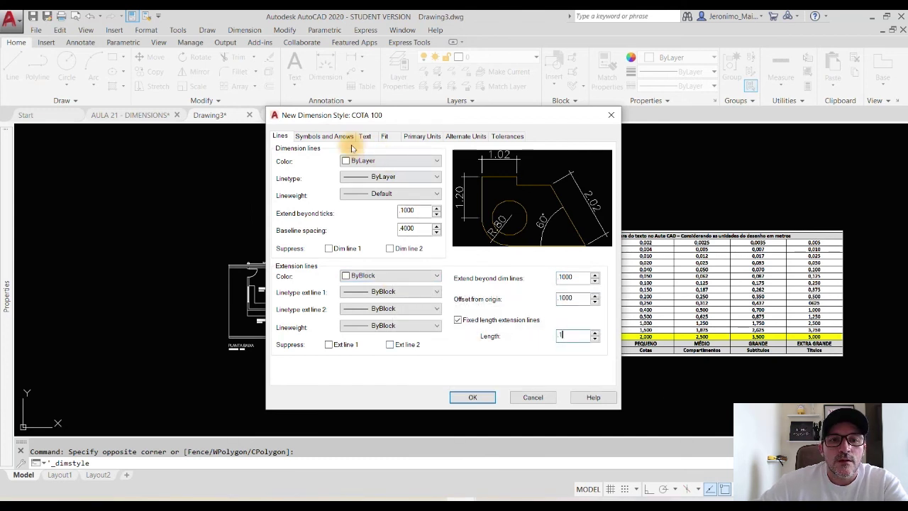
- Set COTA 100's arrow size to 0.1, center mark size to 0.4, dimension break size to 0.1 and jog height factor to 0.2
left_click(320, 136)
double_click(297, 251)
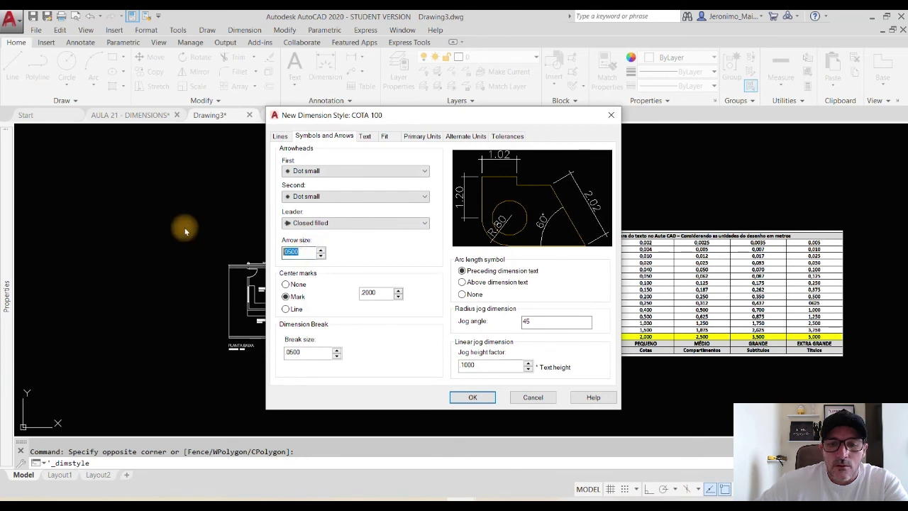
double_click(367, 292)
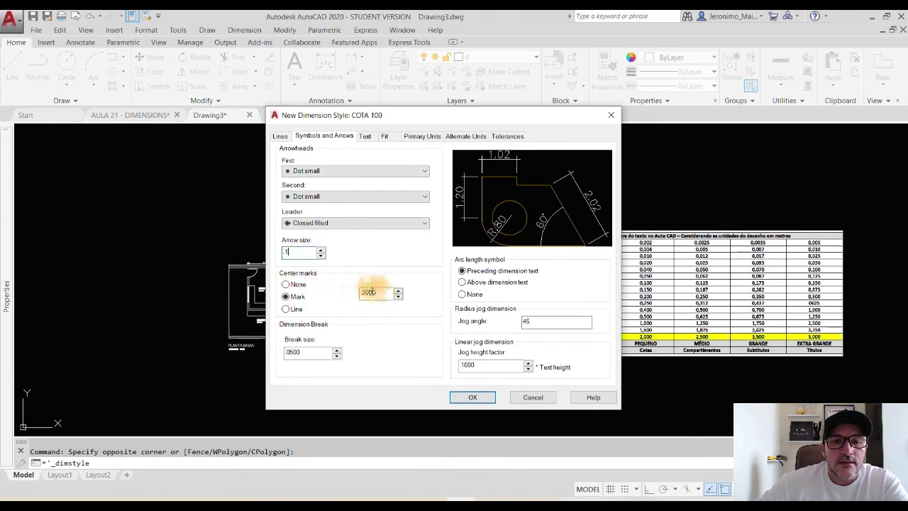
type(".4")
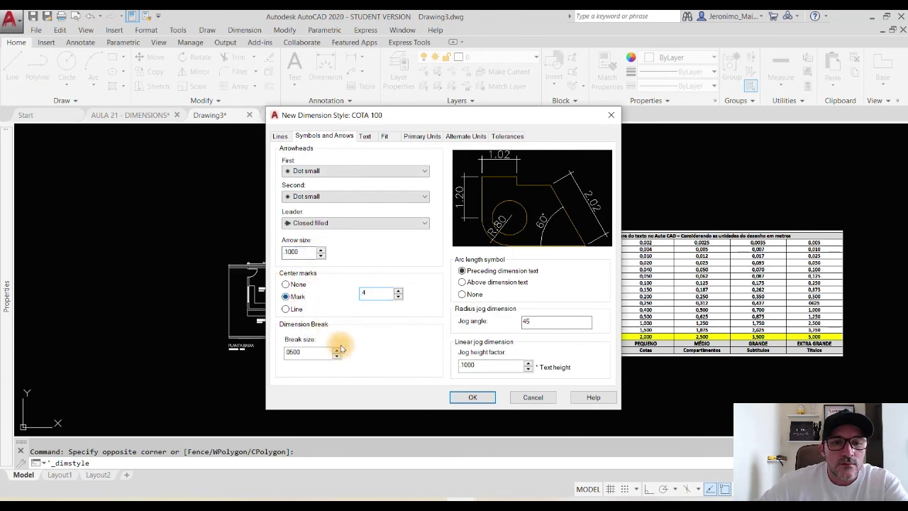
left_click_drag(316, 353, 238, 357)
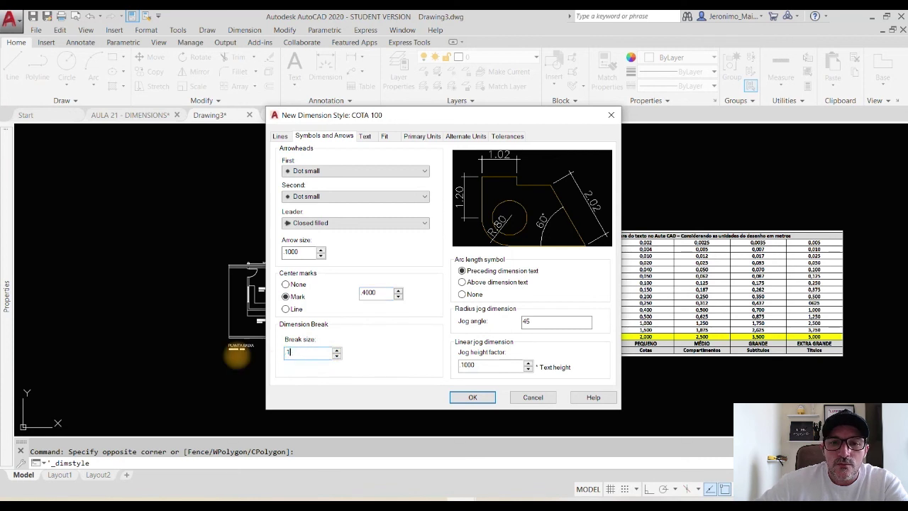
type("1")
left_click_drag(524, 365, 360, 356)
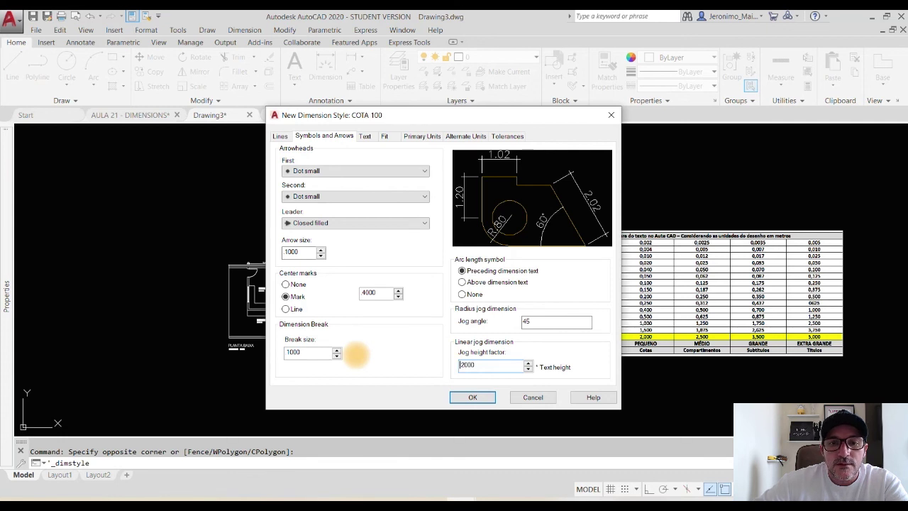
- Adjust COTA 100's text offset from the dimension line, check its fit and primary units, and save the style
left_click(364, 135)
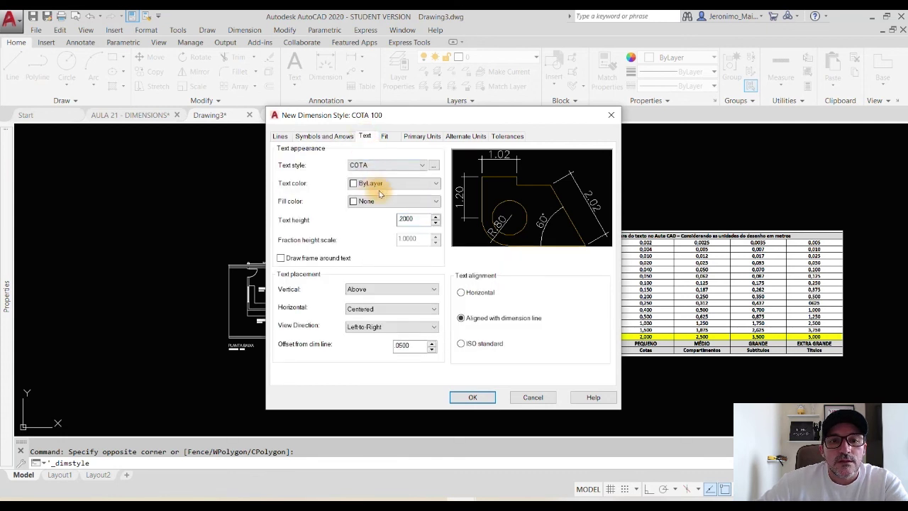
left_click_drag(410, 345, 306, 339)
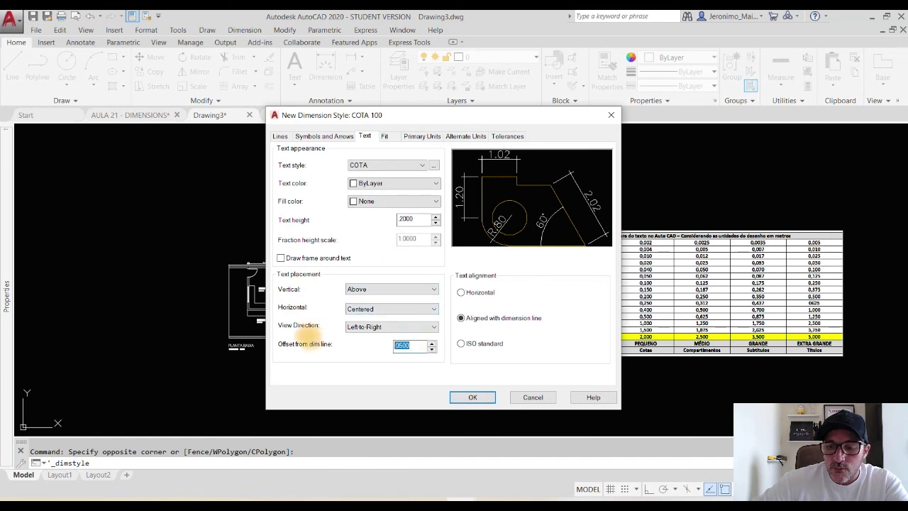
left_click(384, 135)
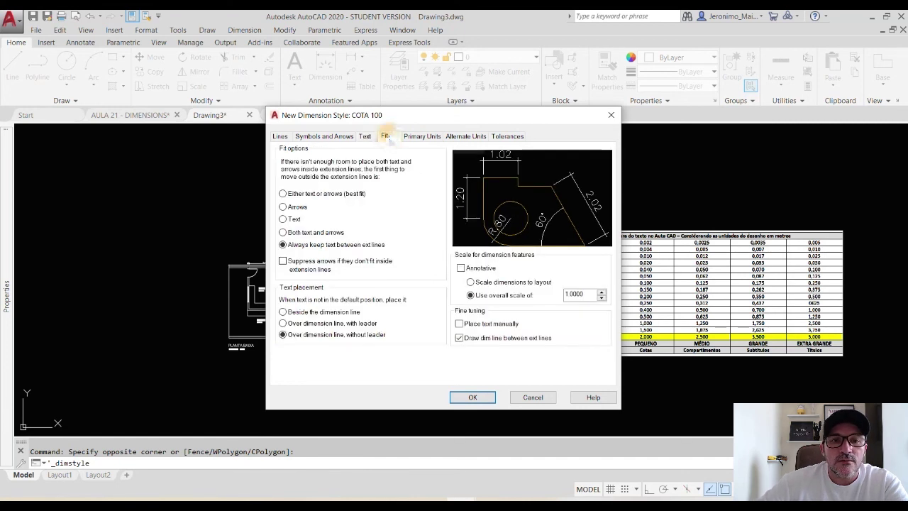
left_click(421, 135)
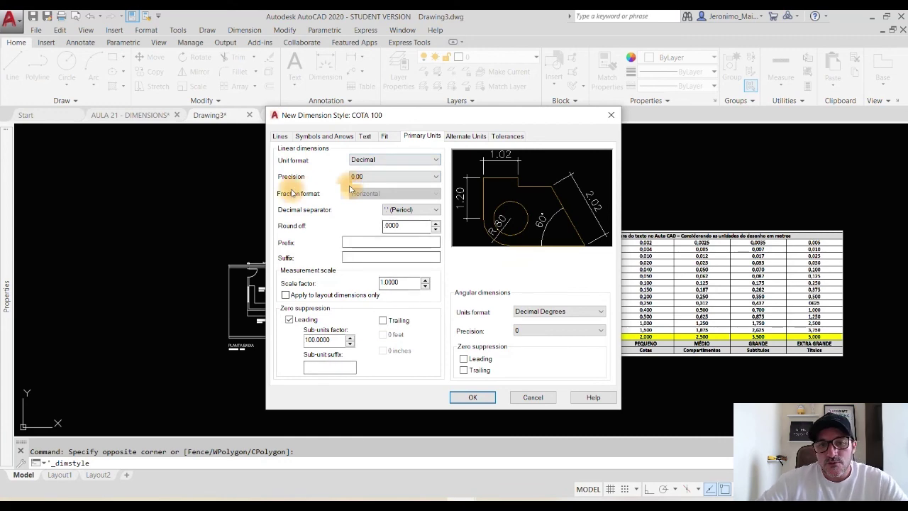
left_click(472, 396)
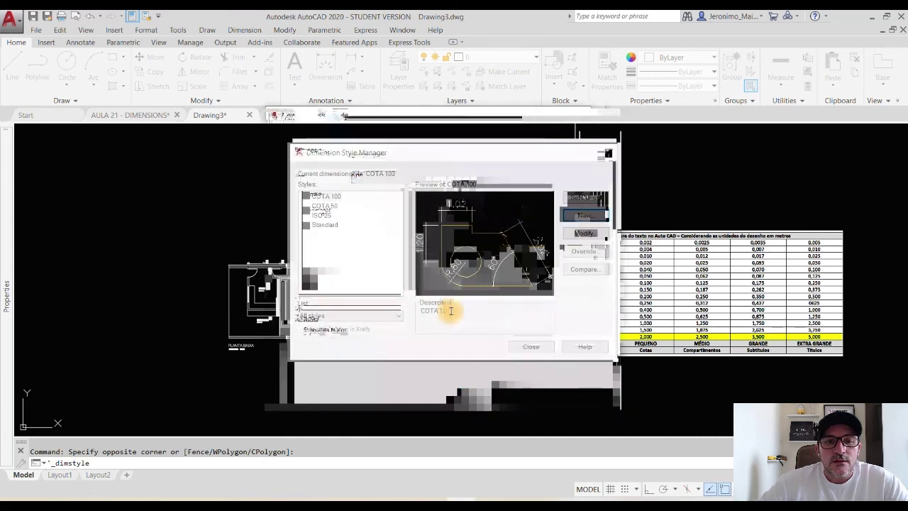
left_click(531, 346)
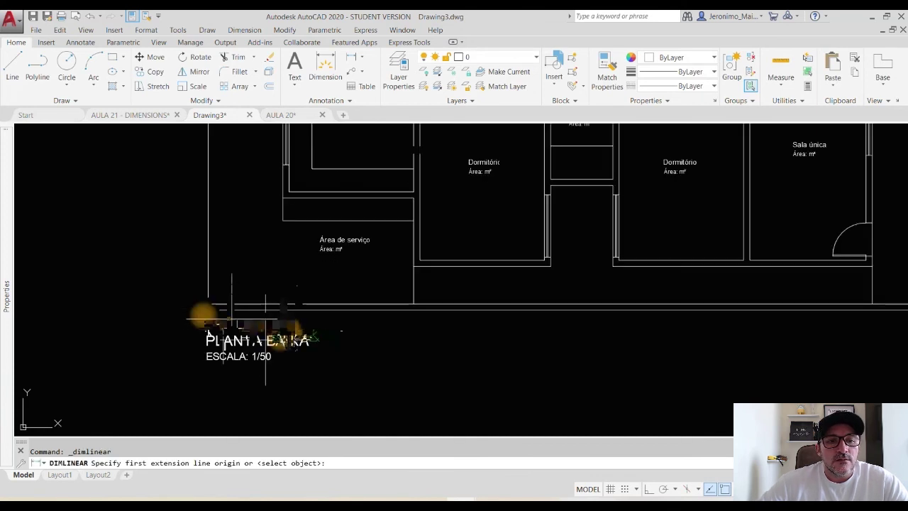
- Add a horizontal COTA 100 dimension below the plan, from the lower outer corner to the service area's dividing wall line
scroll(231, 316, "up", 2)
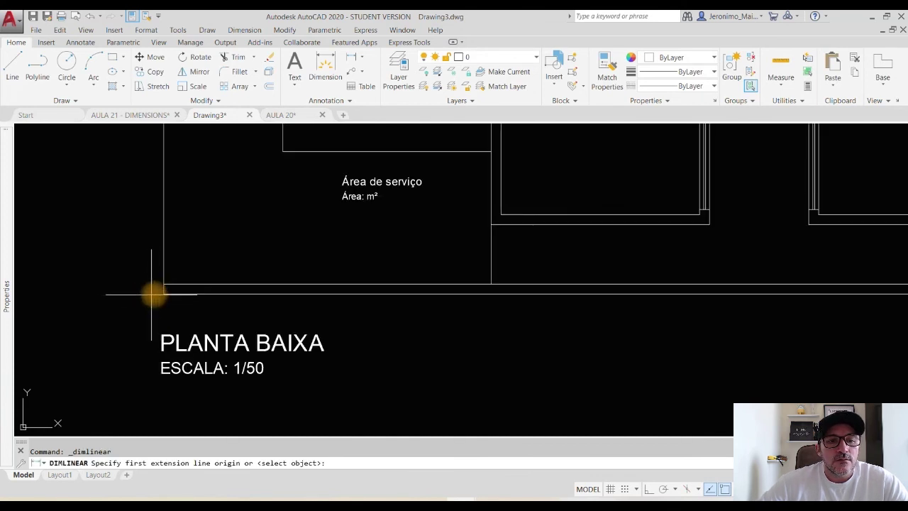
left_click(163, 294)
left_click(492, 288)
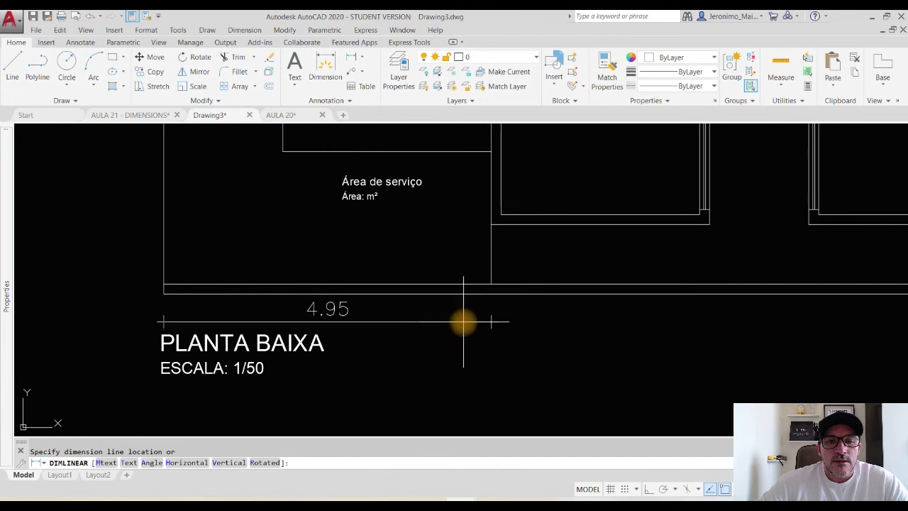
left_click(463, 322)
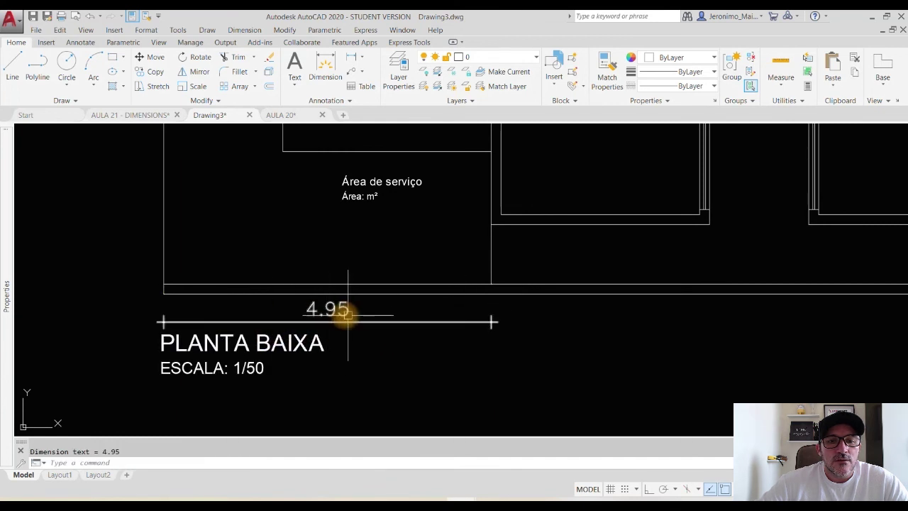
- Make COTA 50 the current dimension style
left_click(330, 100)
left_click(328, 128)
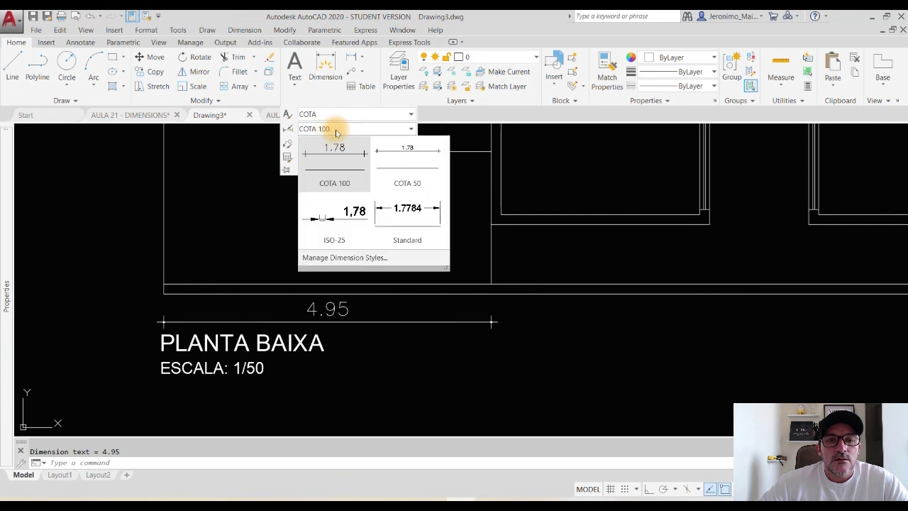
left_click(422, 177)
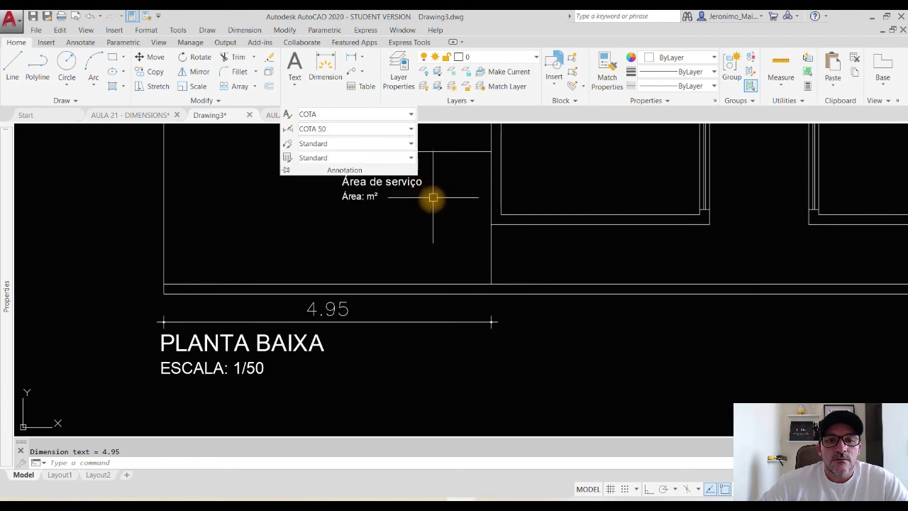
- Dimension the thickness of the wall between the service area and the first bedroom, placing the dimension below the plan
left_click(333, 68)
left_click(492, 215)
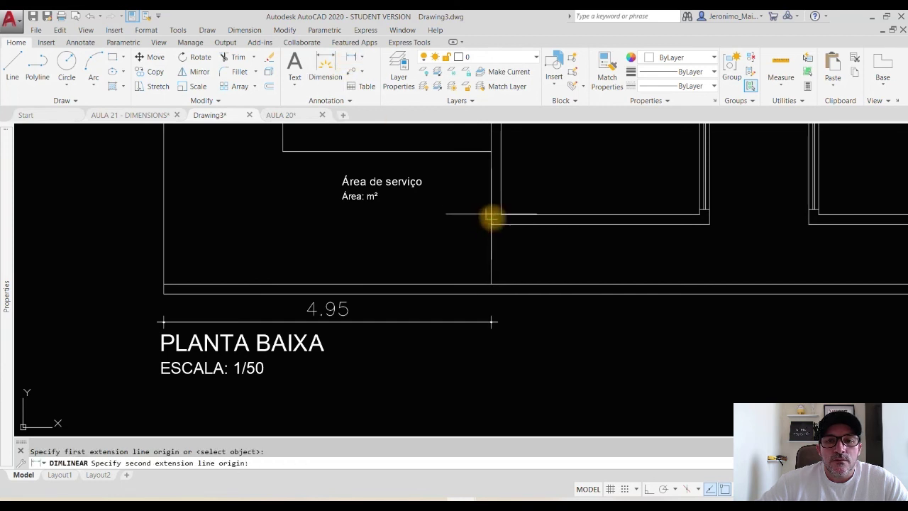
left_click(500, 215)
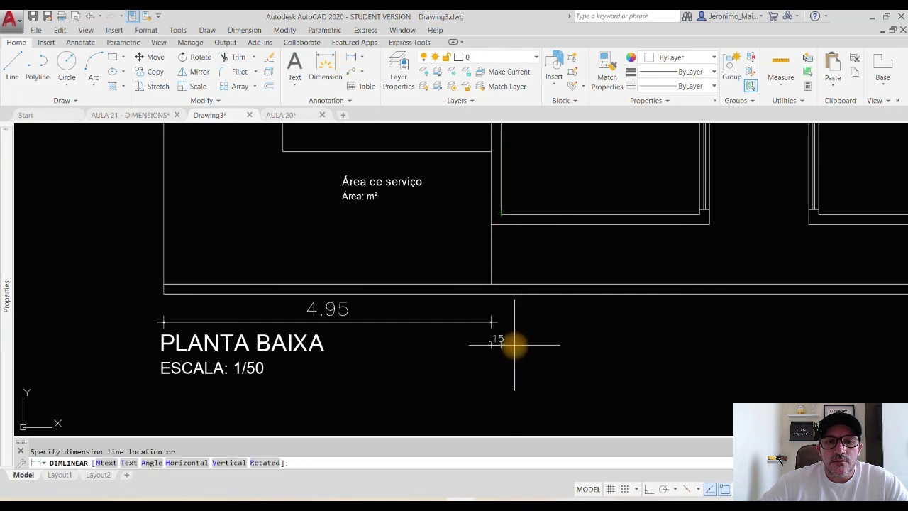
left_click(514, 345)
scroll(468, 344, "up", 2)
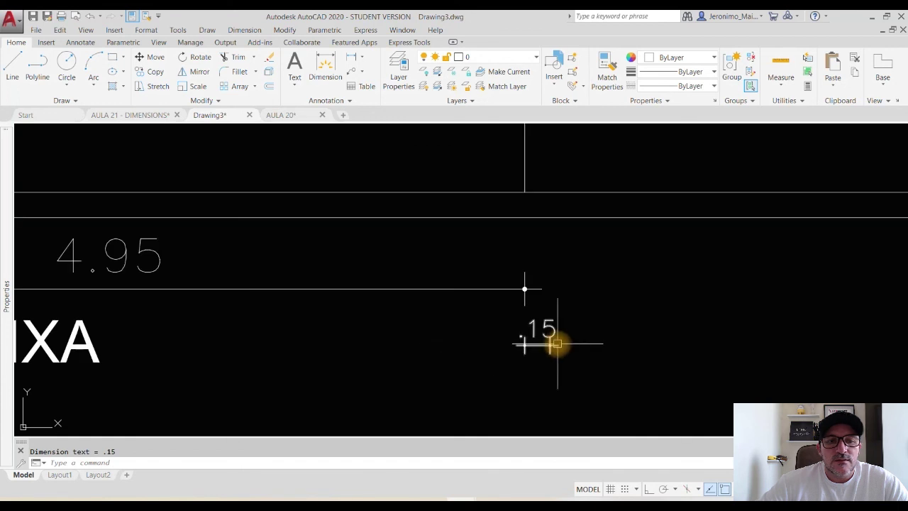
- Delete both test dimensions below the plan
left_click(629, 350)
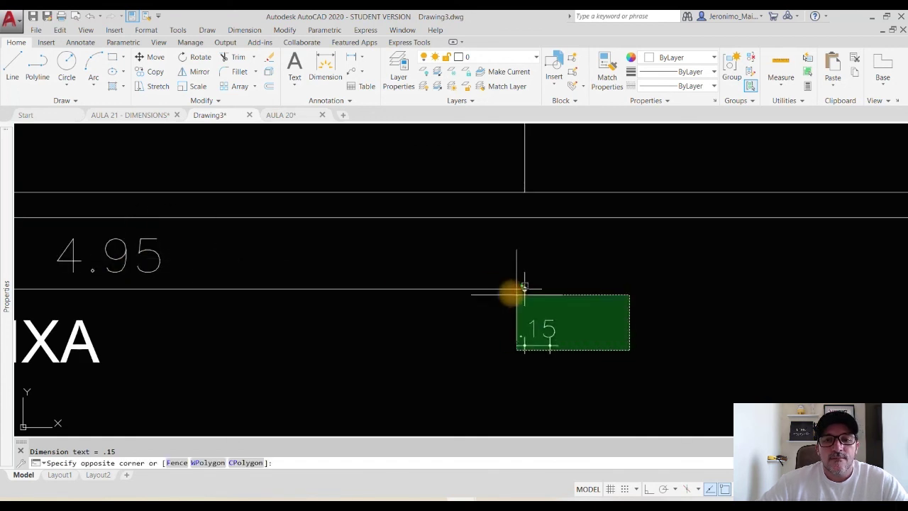
left_click(485, 284)
key("Delete")
scroll(477, 282, "down", 2)
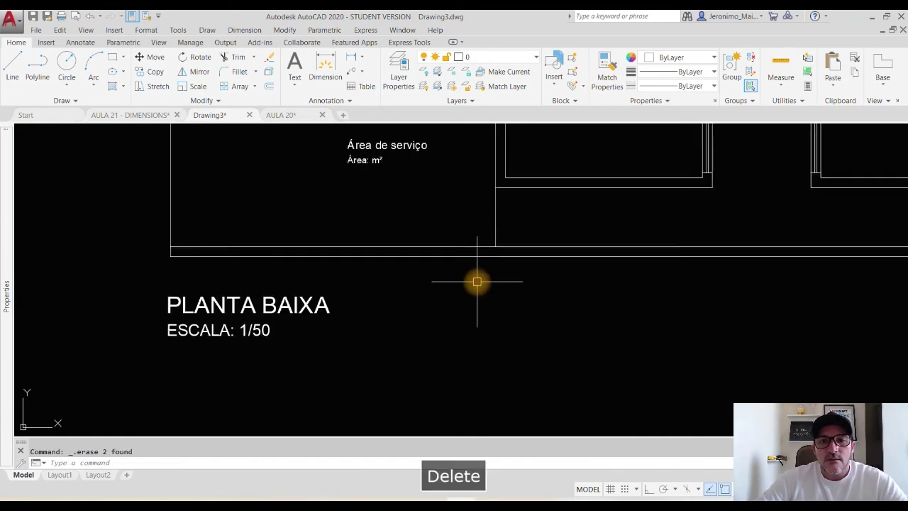
- Change the kitchen's 3.00 dimension above the plan to the COTA 100 style and deselect it
scroll(476, 282, "down", 6)
scroll(433, 274, "up", 6)
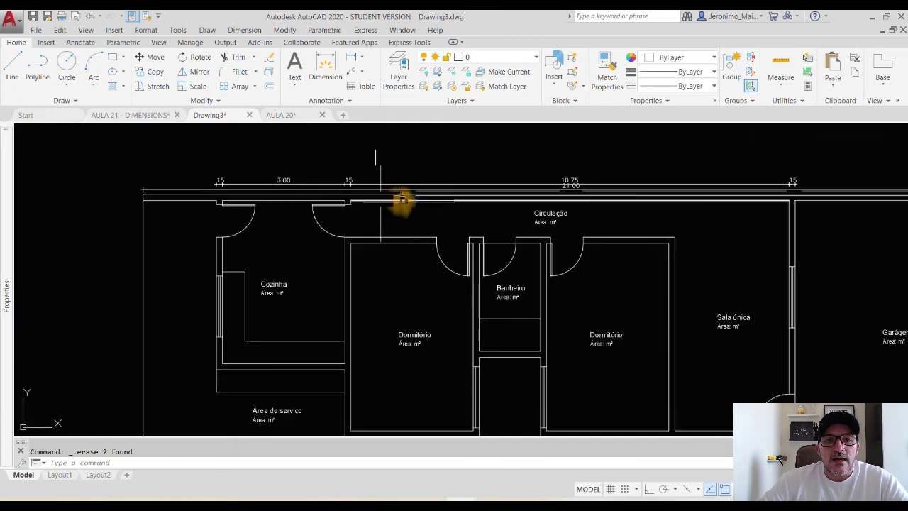
scroll(402, 200, "down", 2)
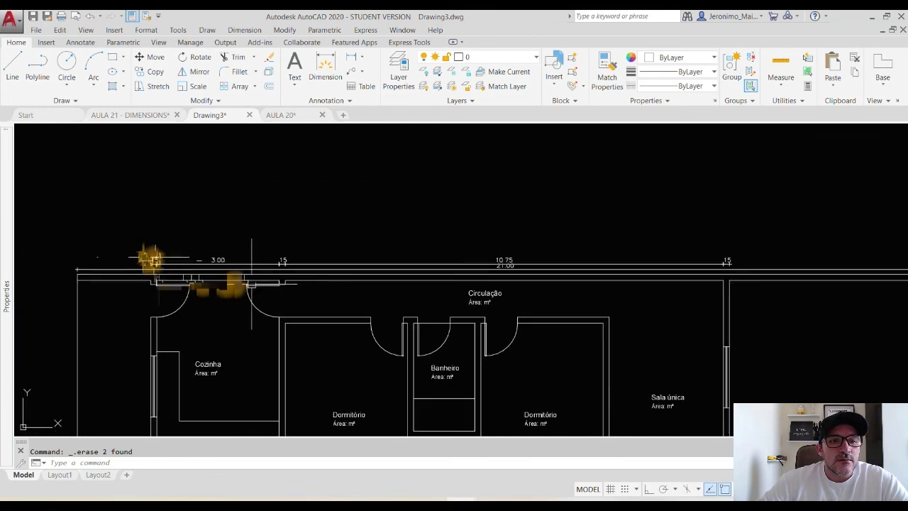
left_click(153, 260)
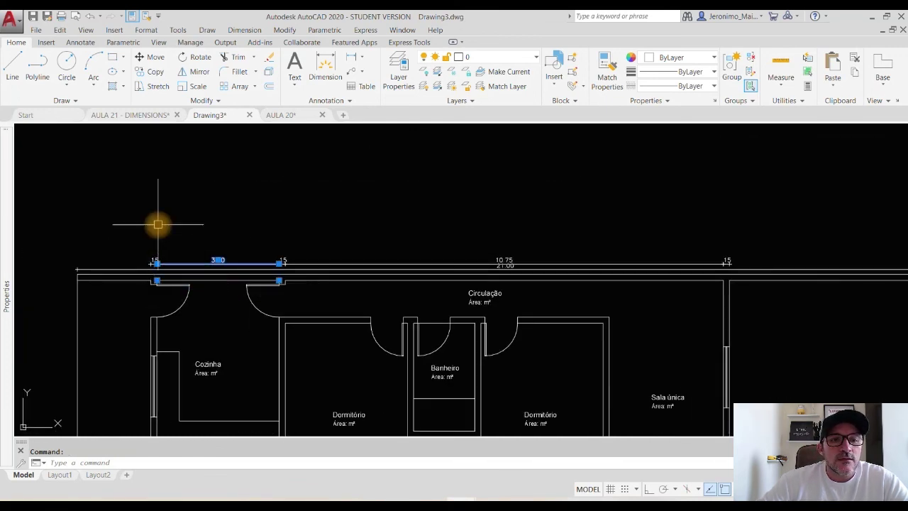
scroll(144, 251, "up", 2)
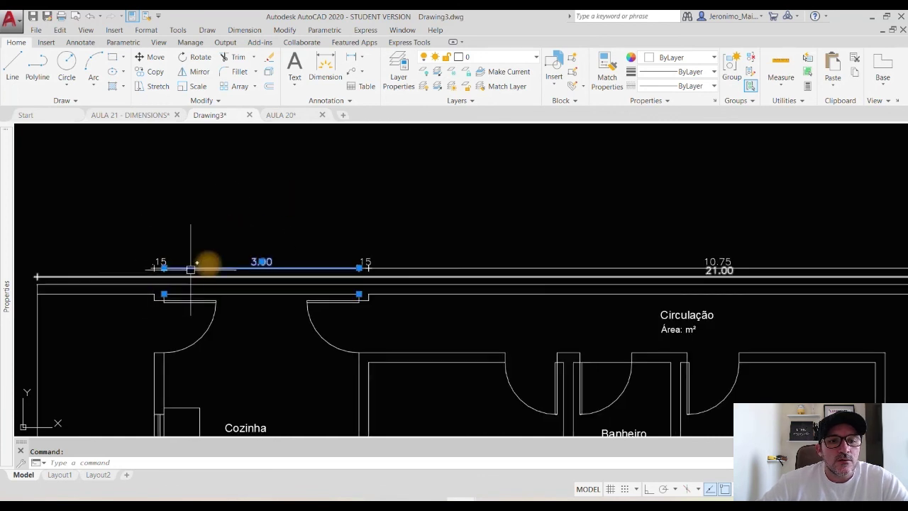
left_click(348, 100)
left_click(321, 129)
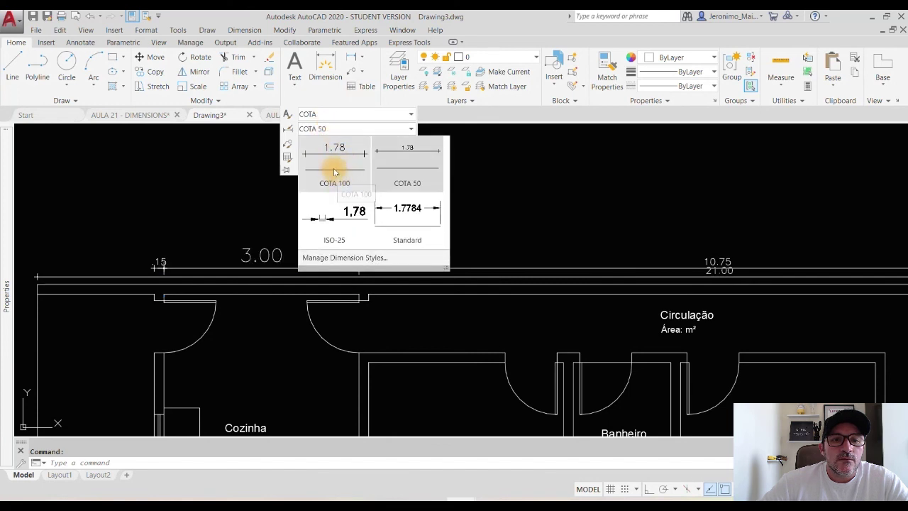
left_click(334, 164)
key("Escape")
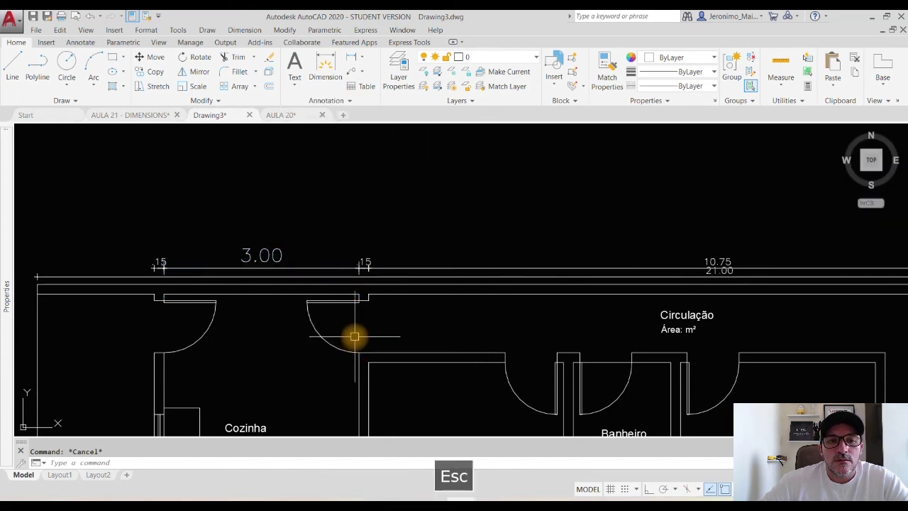
scroll(280, 263, "down", 4)
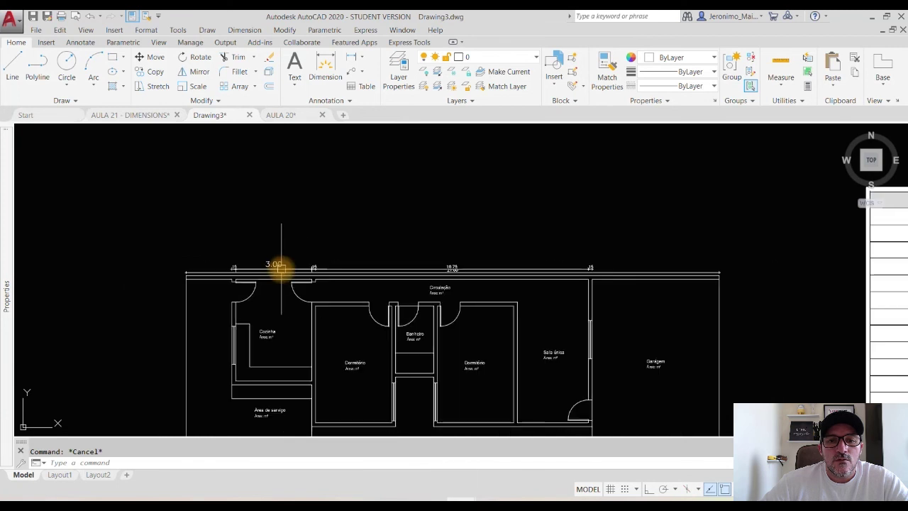
scroll(311, 271, "up", 2)
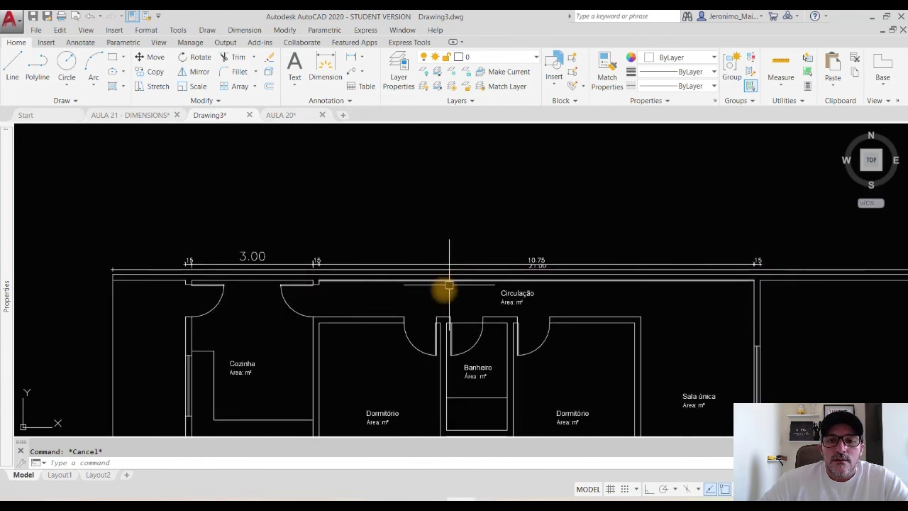
- Clear any selection and close the Properties palette
left_click(279, 204)
key("ctrl+1")
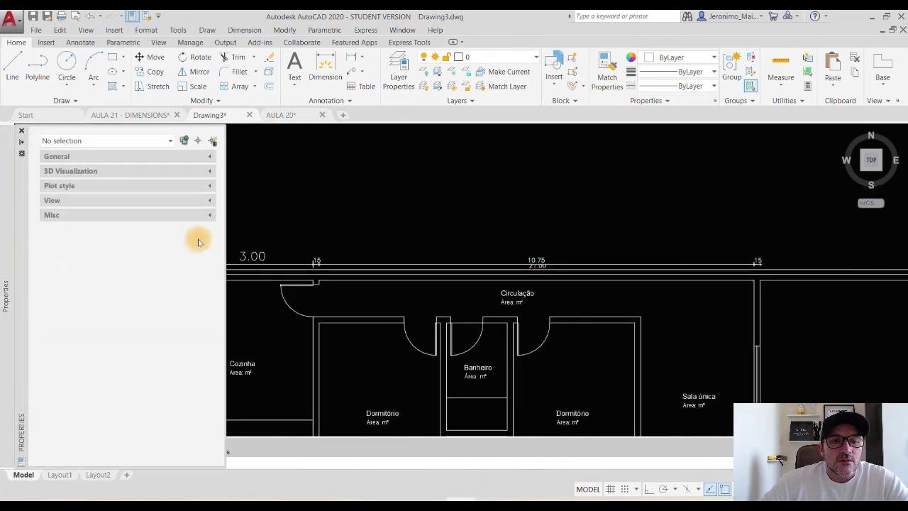
key("Escape")
scroll(490, 253, "down", 3)
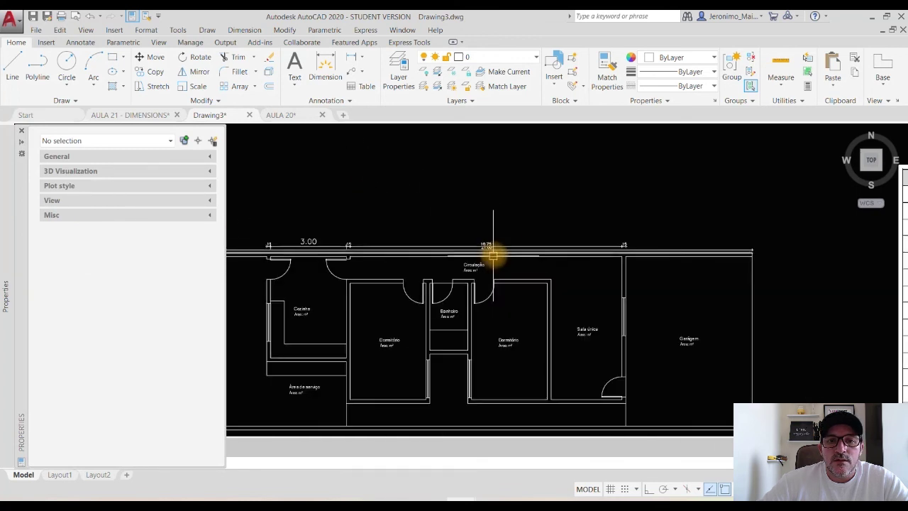
key("Escape")
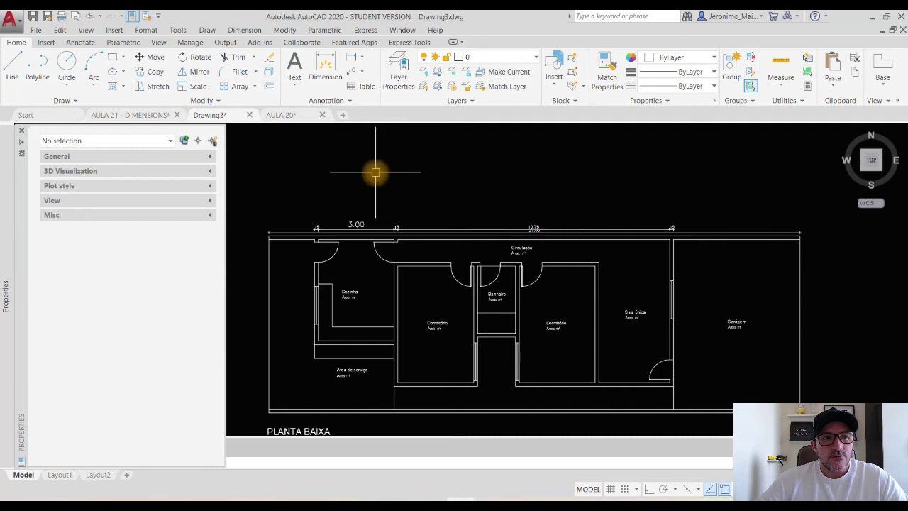
left_click(22, 130)
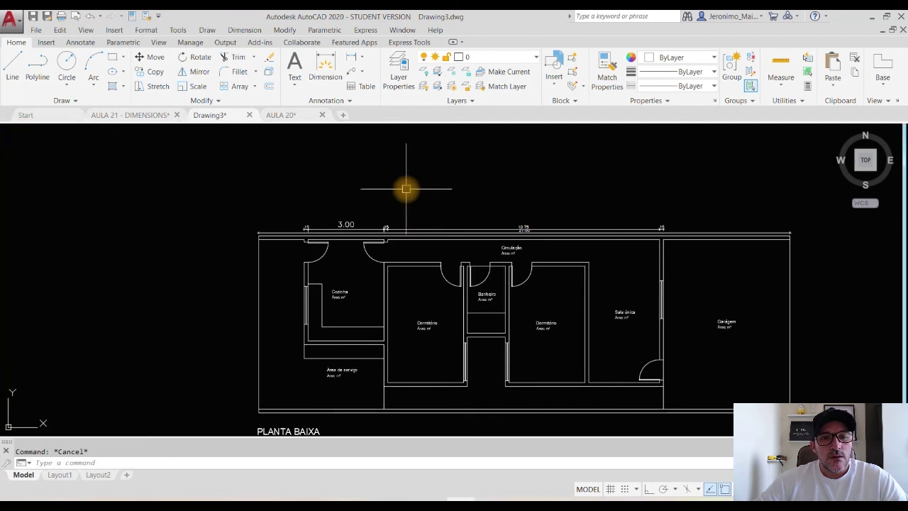
middle_click_drag(574, 217, 429, 168)
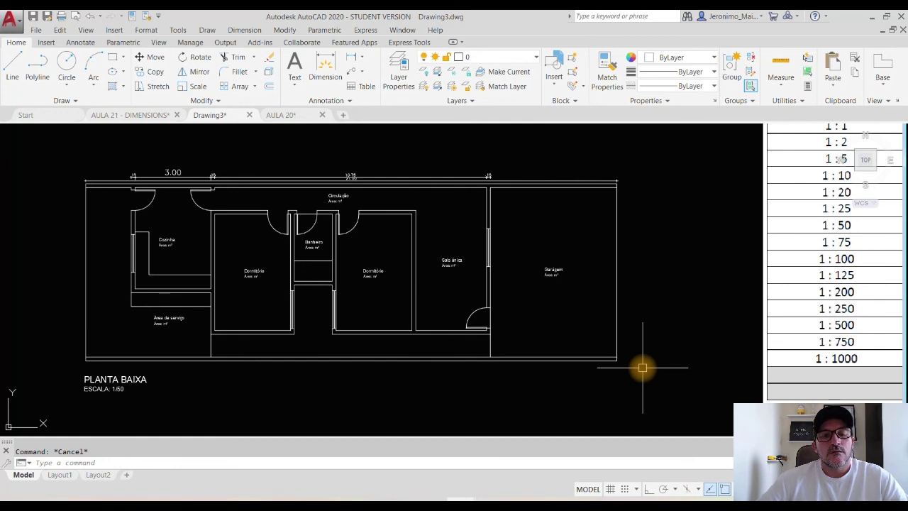
scroll(642, 367, "down", 3)
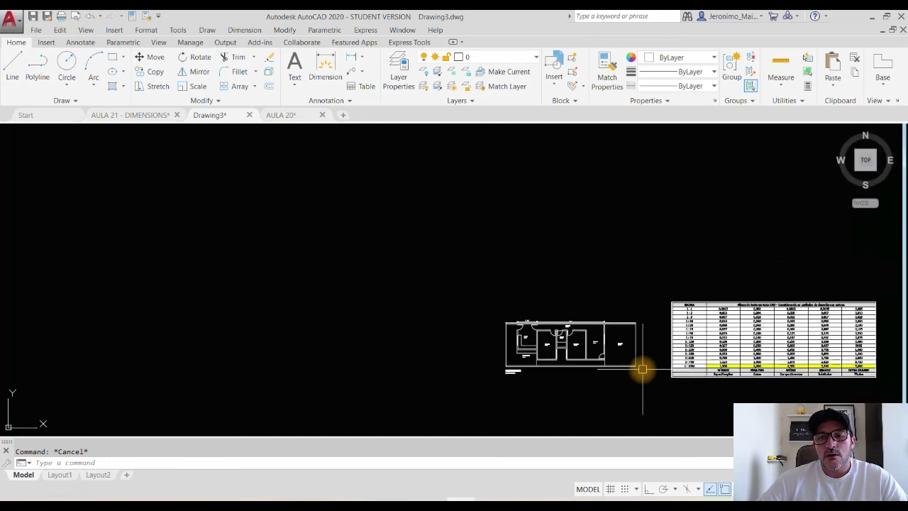
middle_click_drag(682, 320, 414, 284)
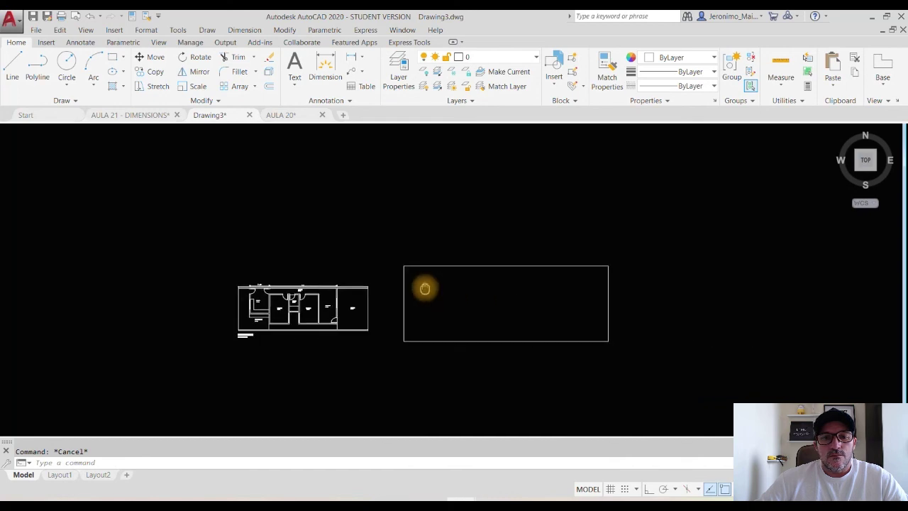
scroll(390, 301, "up", 2)
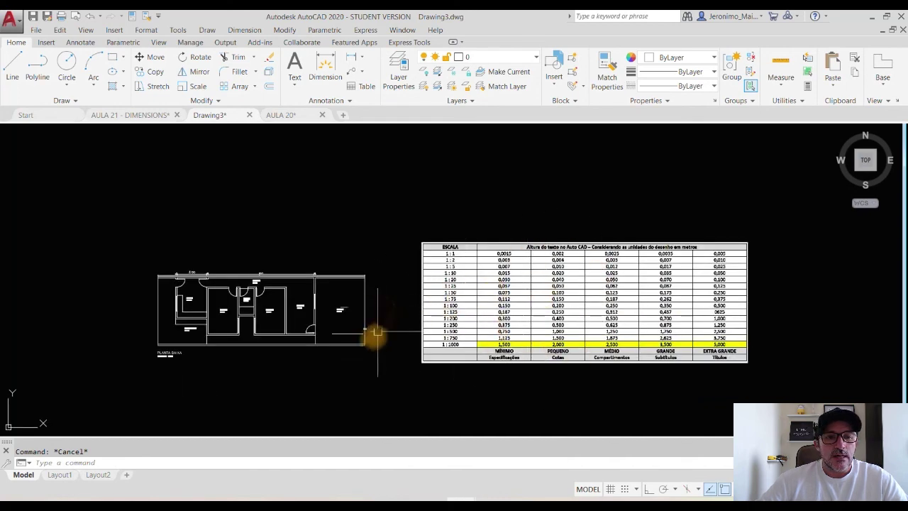
scroll(211, 334, "up", 2)
middle_click_drag(363, 310, 382, 277)
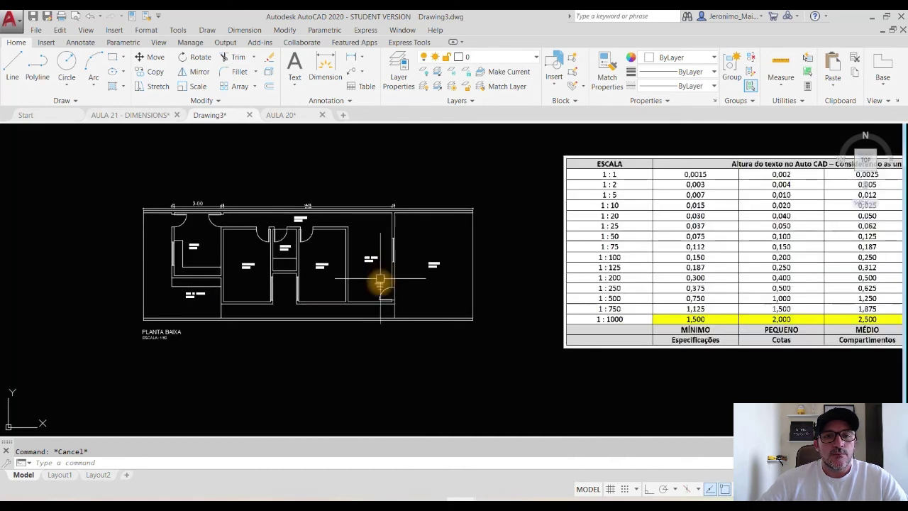